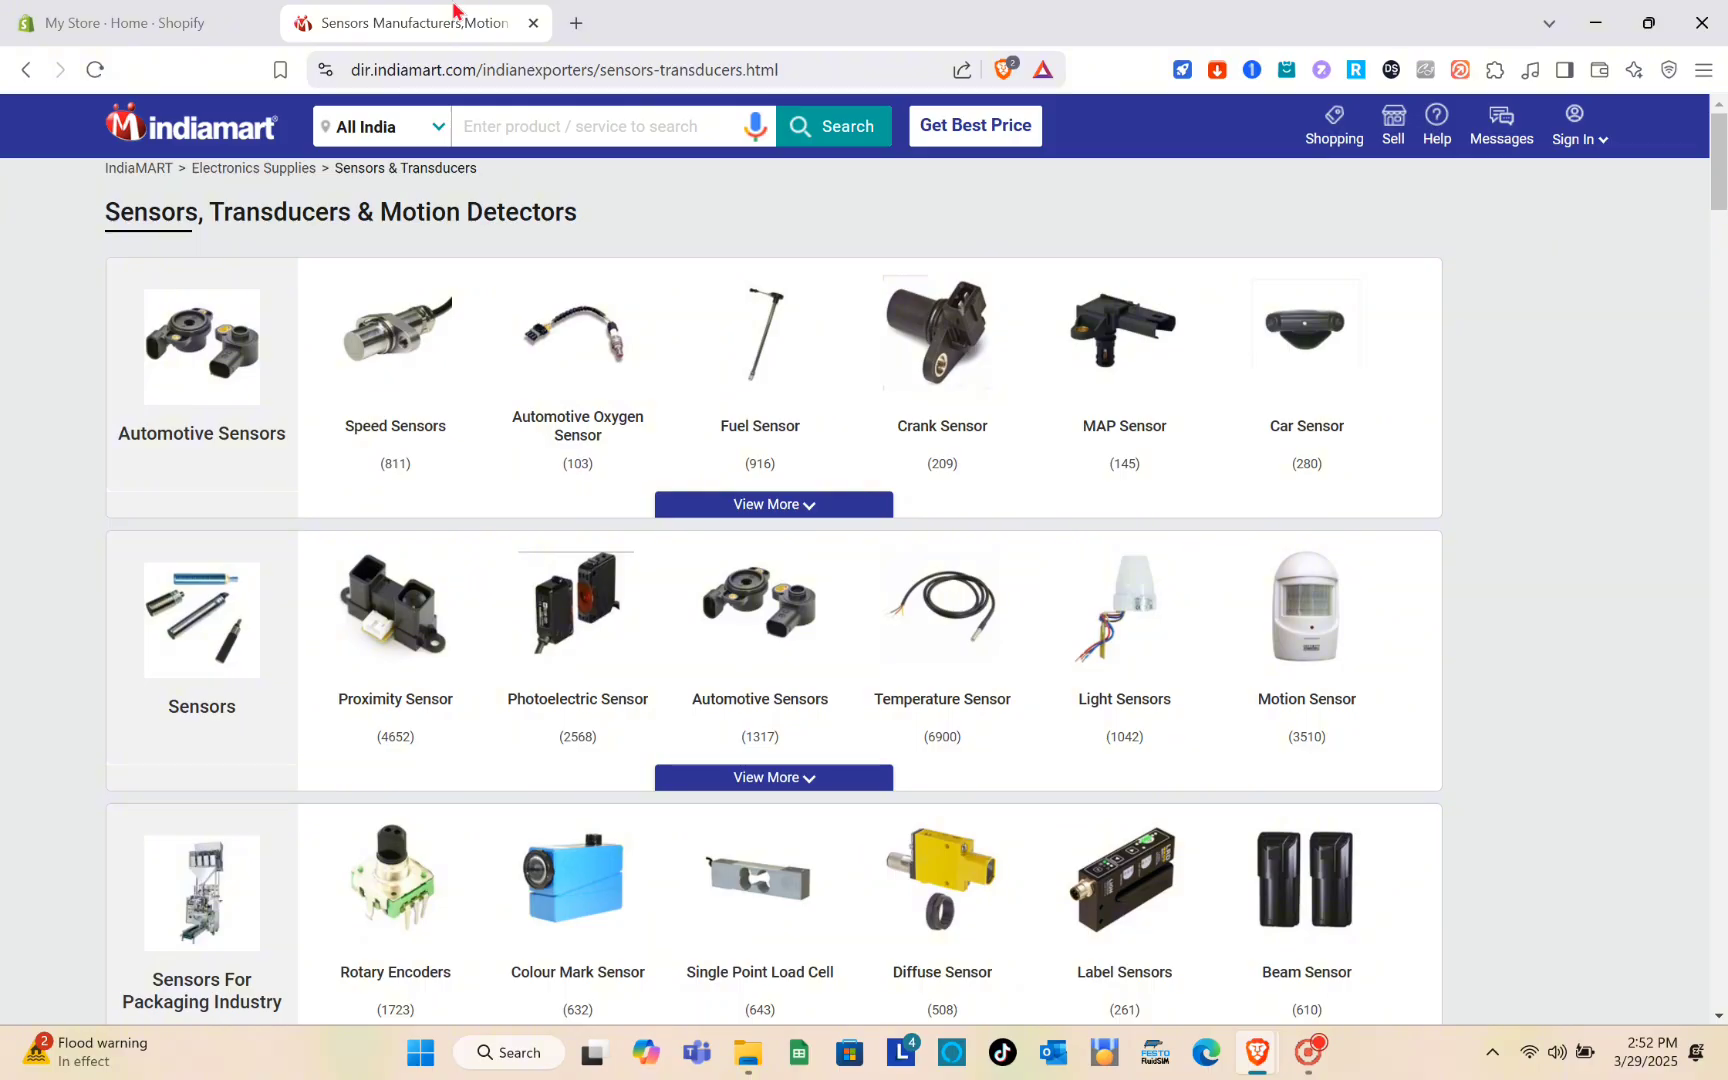
# Step: Open the Shopify App Store from the store admin's app recommendations
pyautogui.click(140, 12)
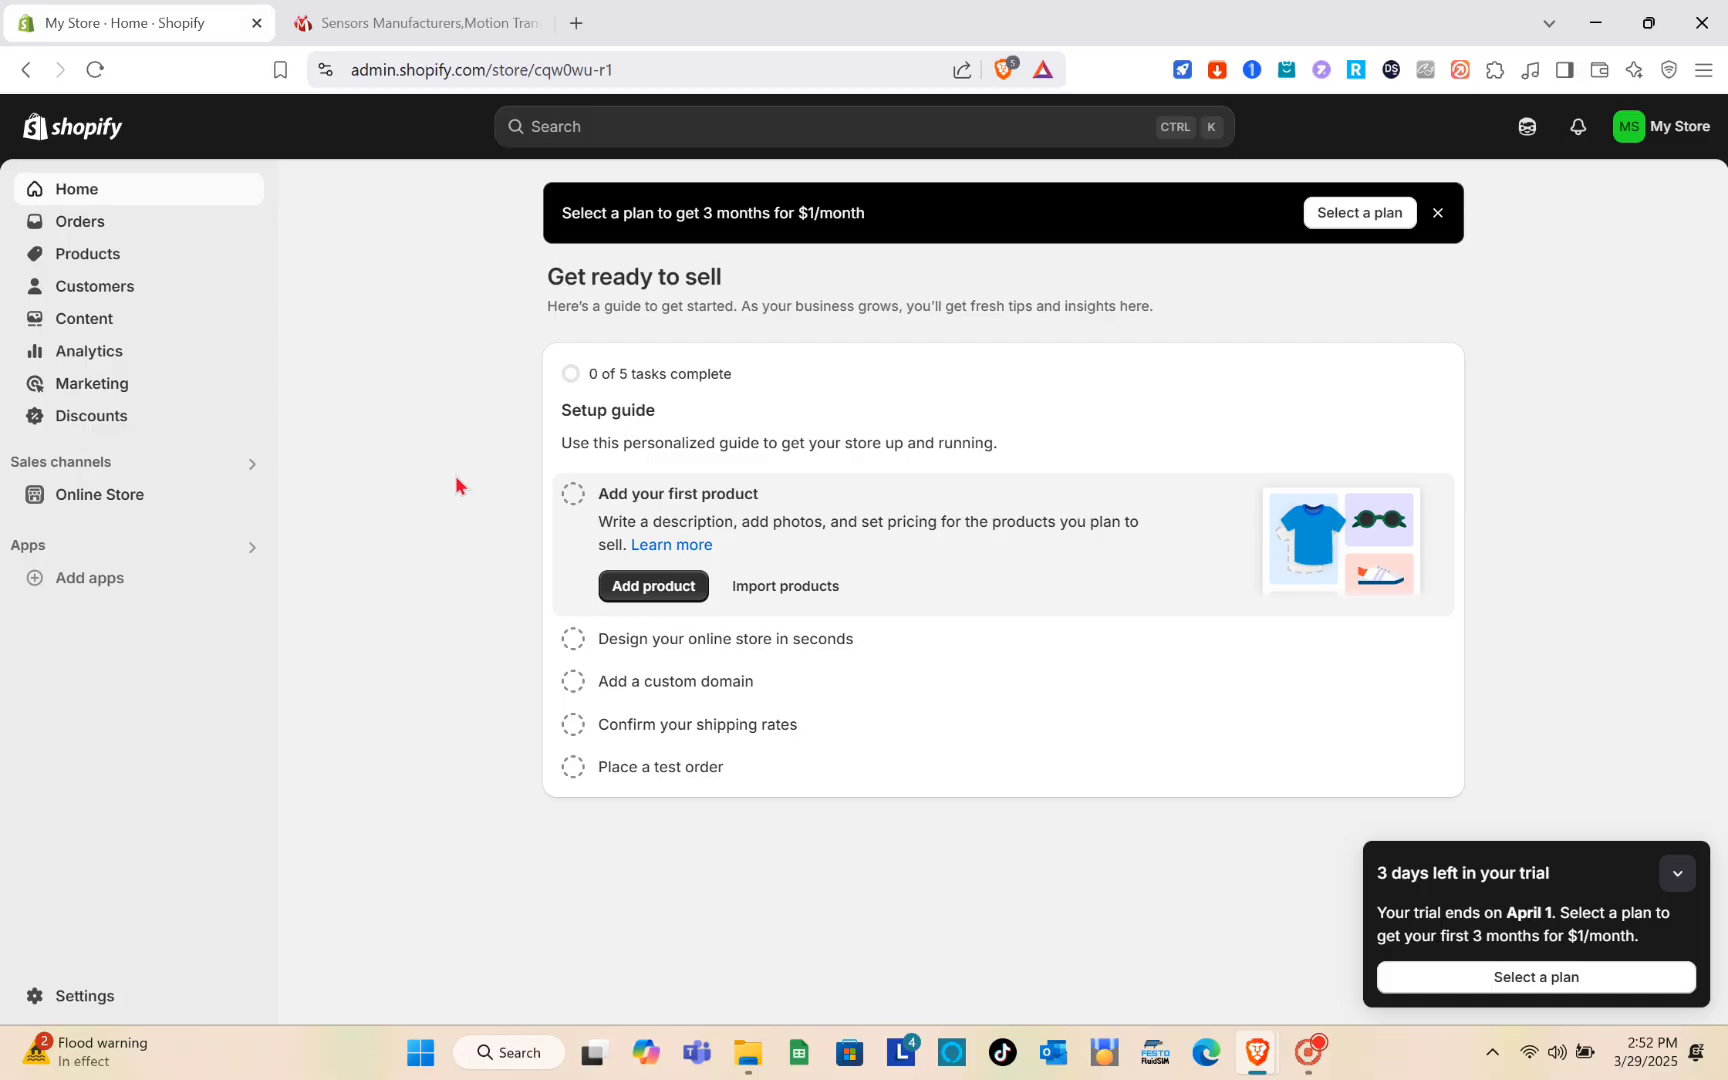
pyautogui.click(455, 12)
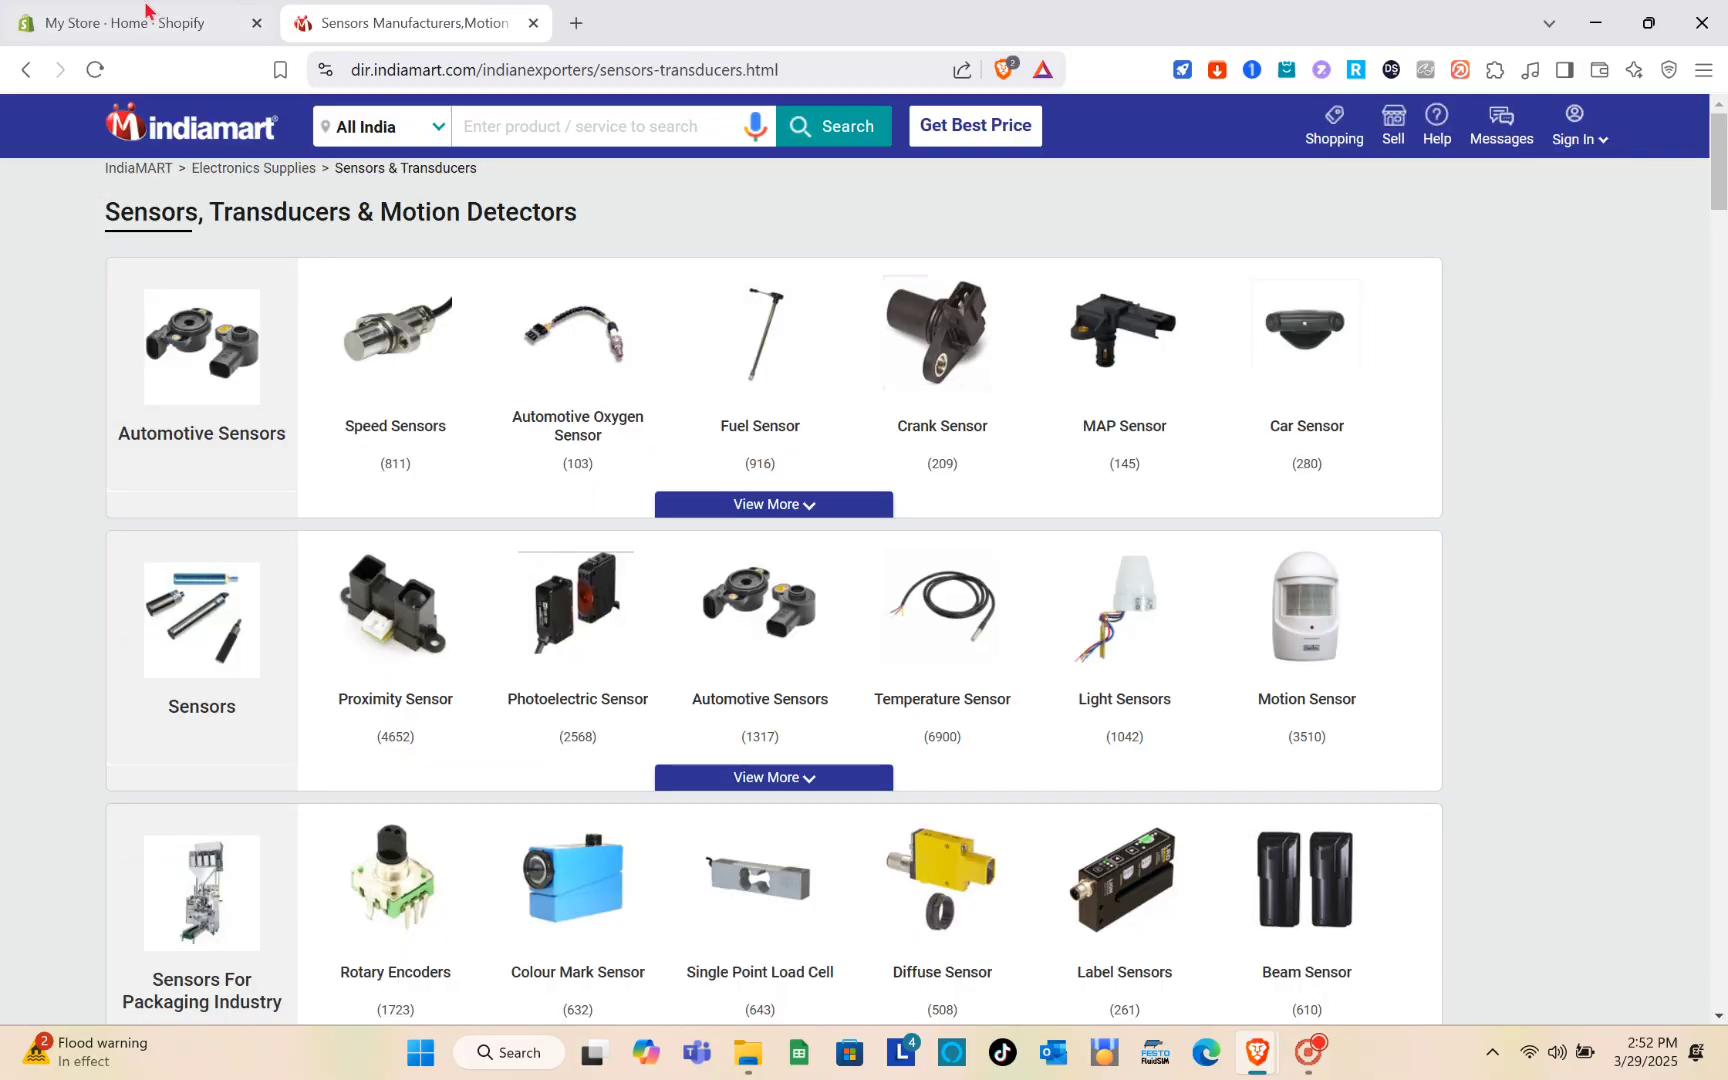
pyautogui.click(147, 12)
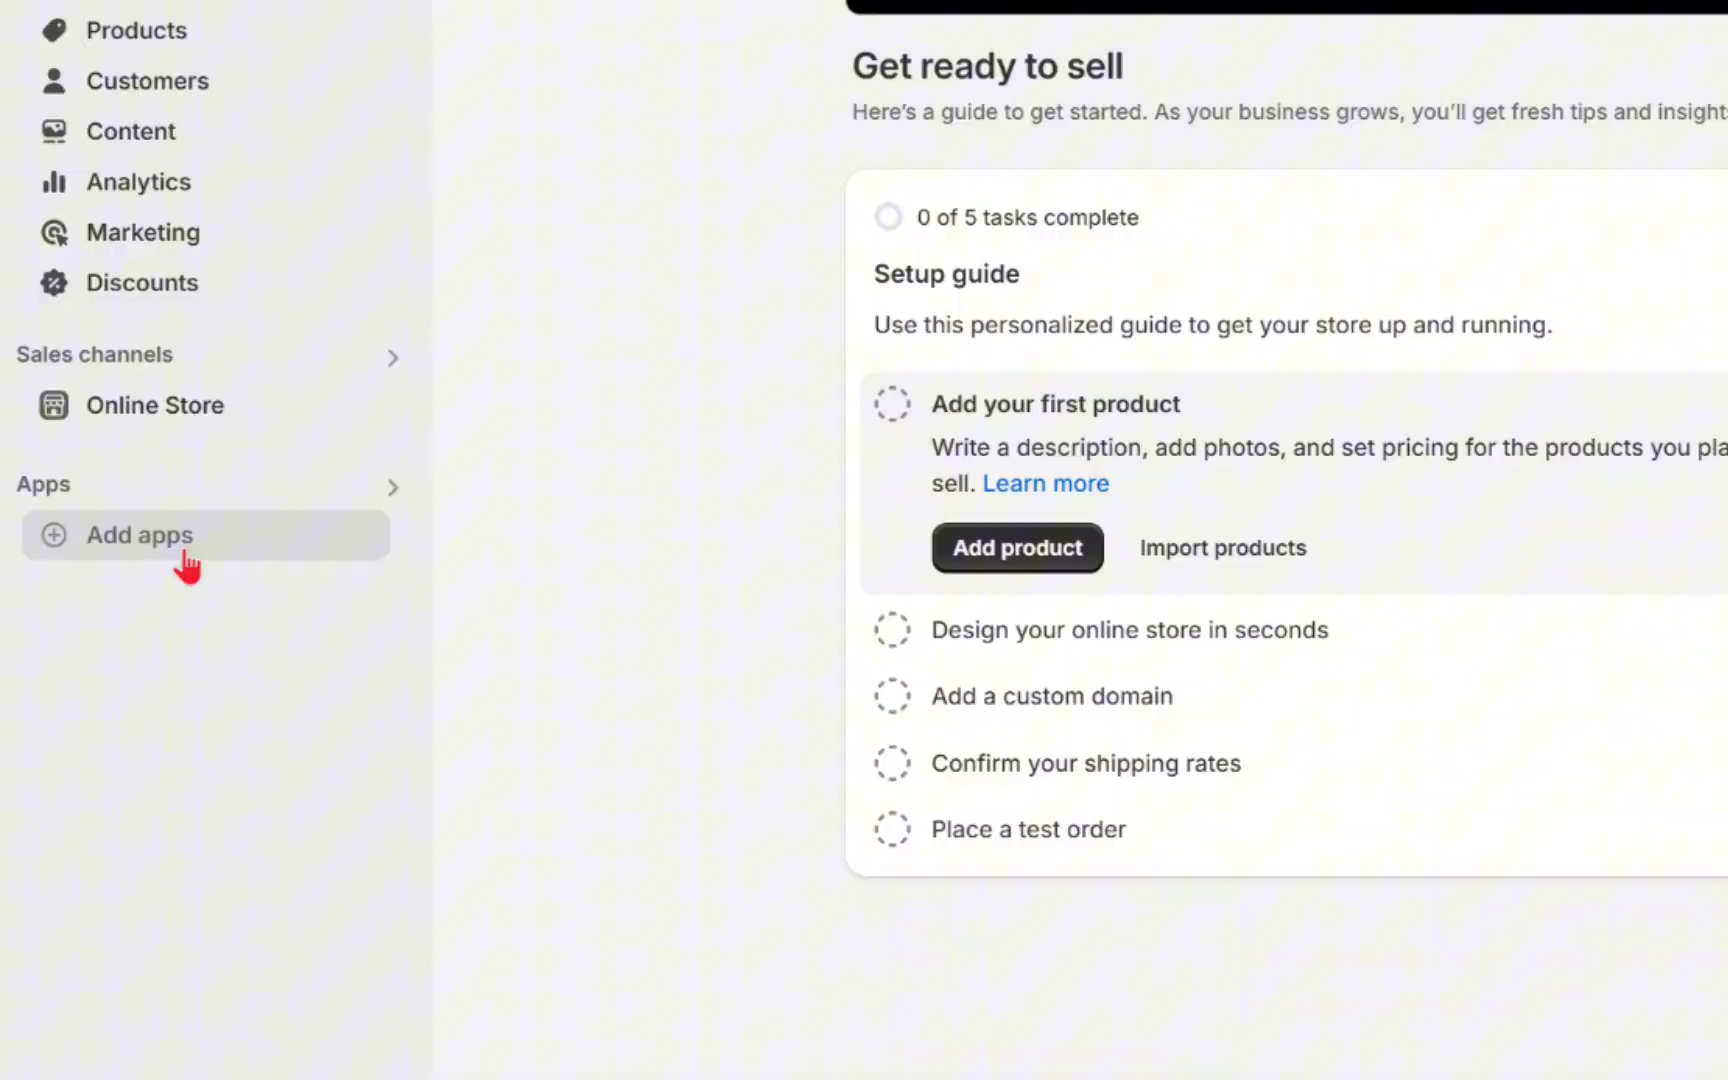
pyautogui.click(186, 560)
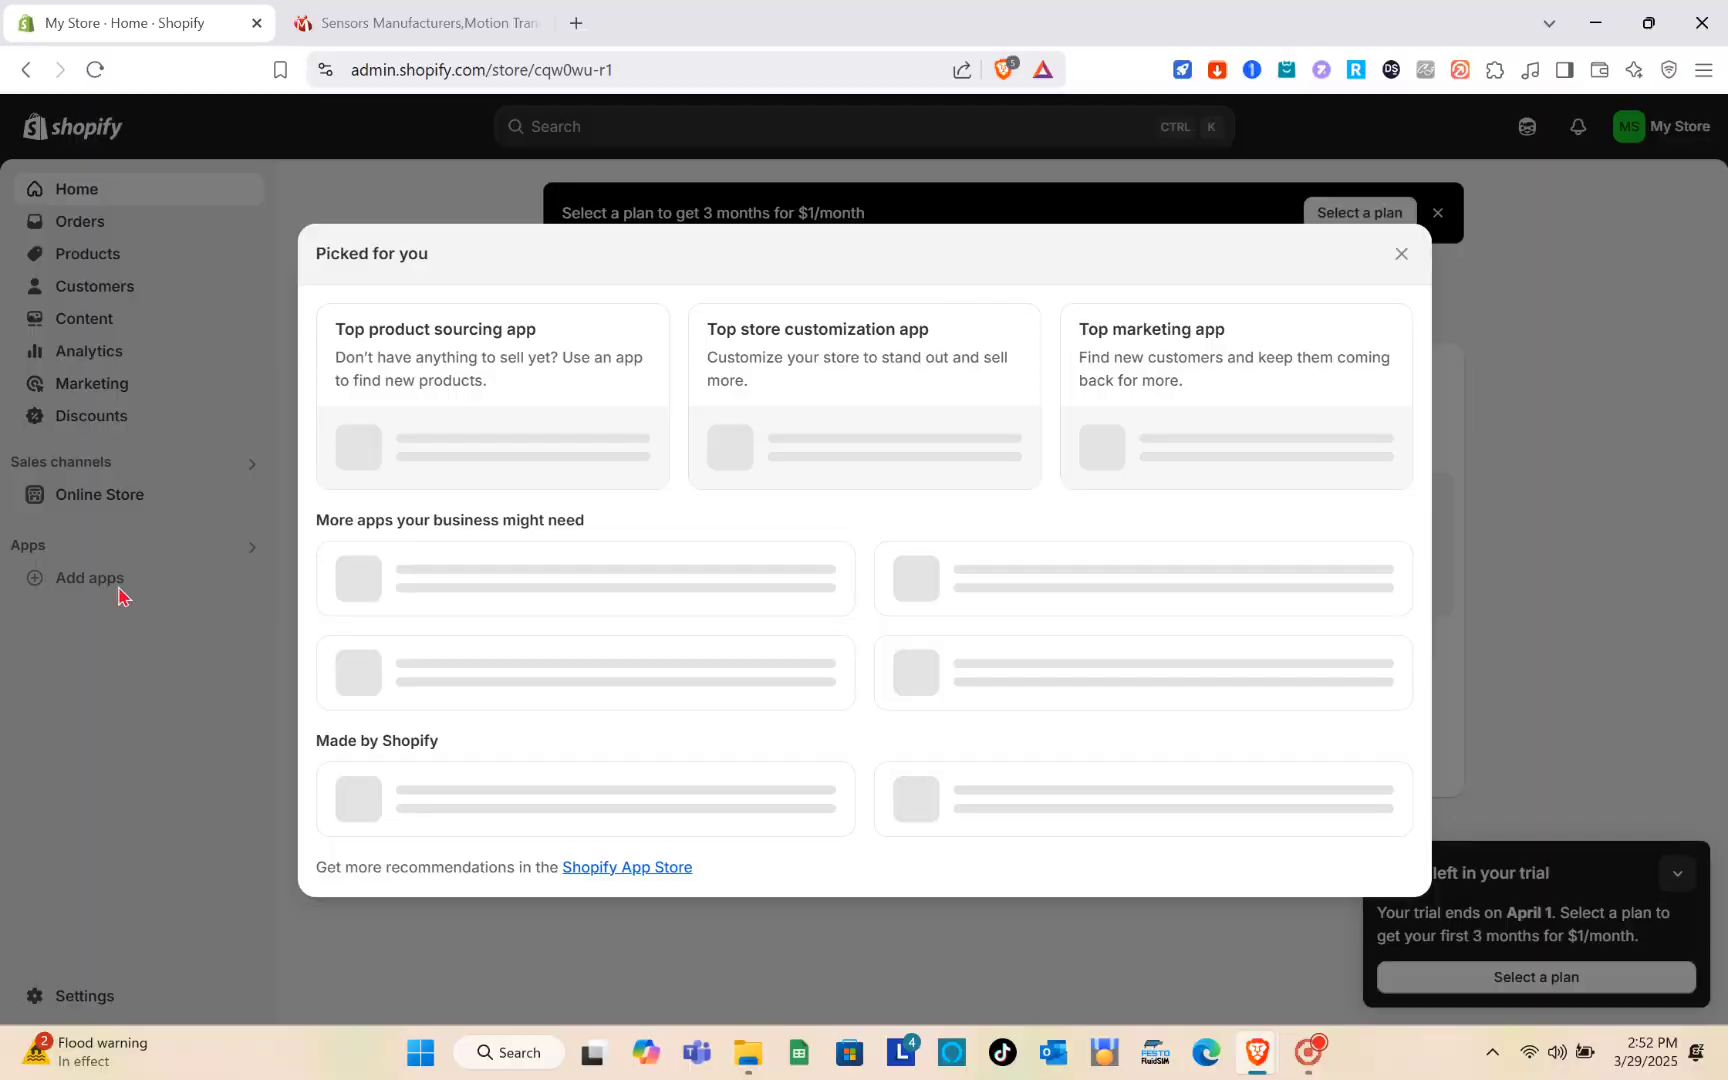
pyautogui.scroll(-1, 645, 780)
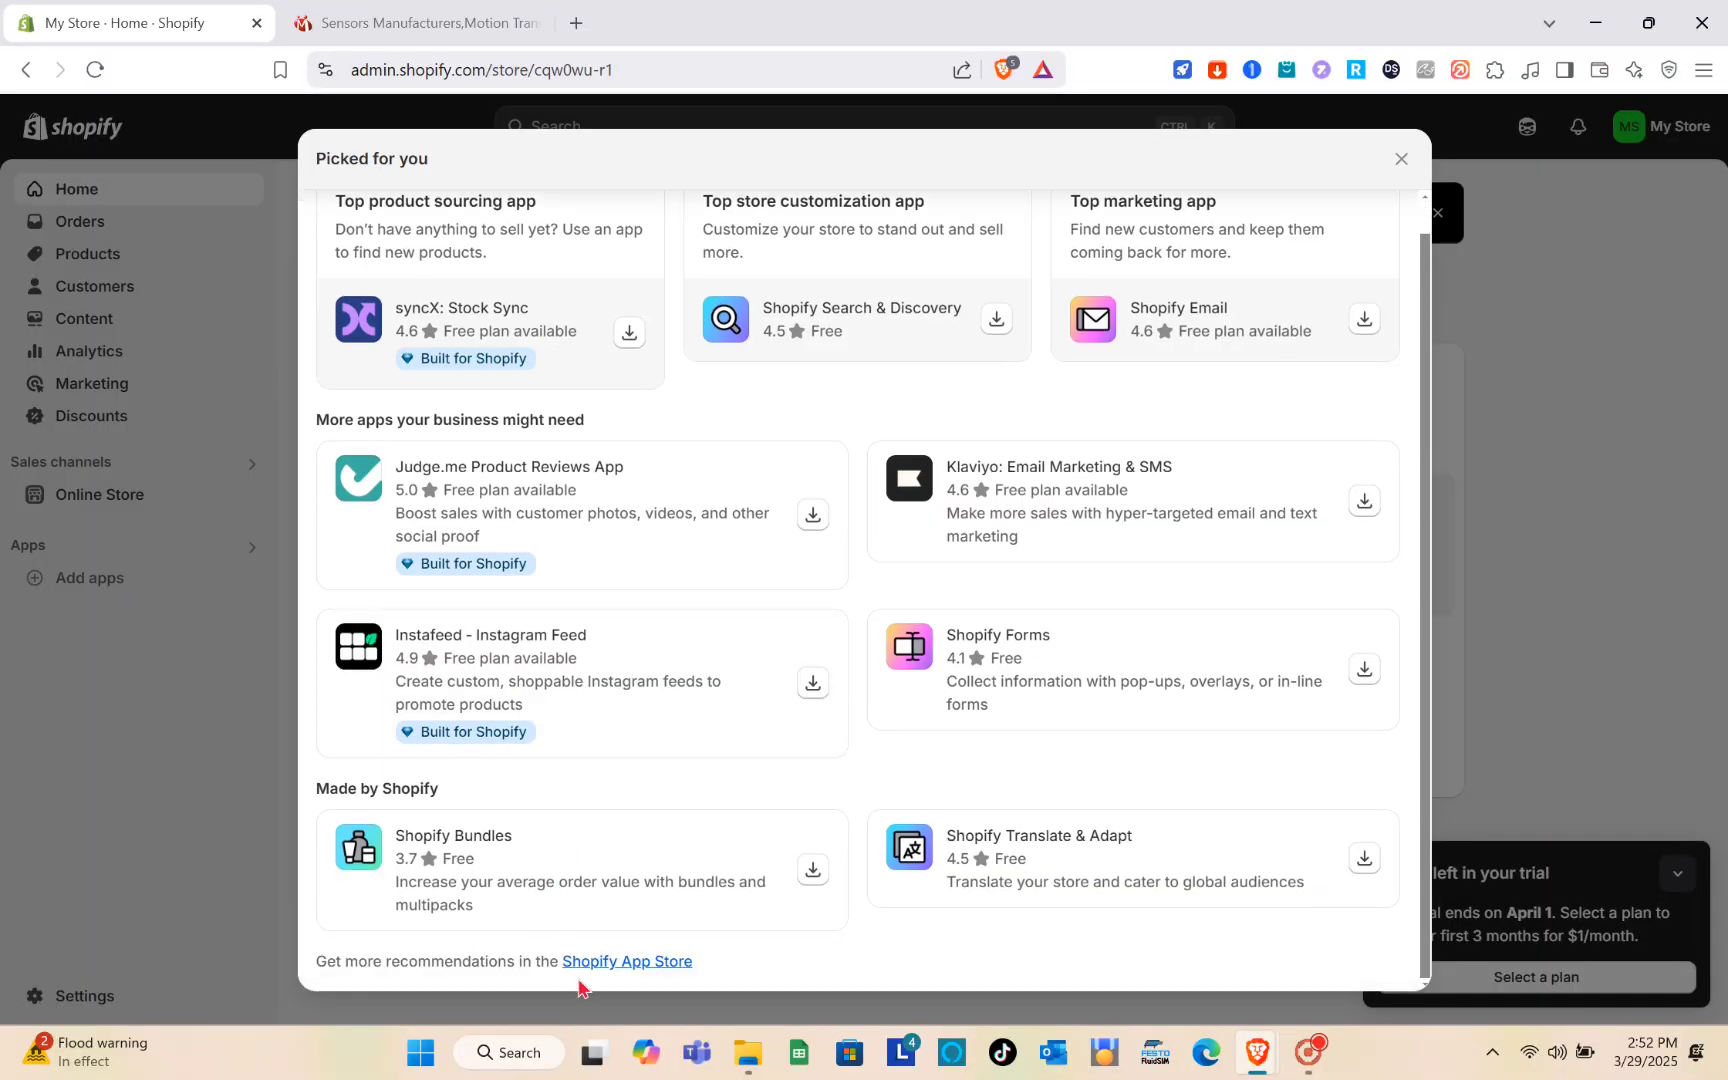
pyautogui.click(620, 964)
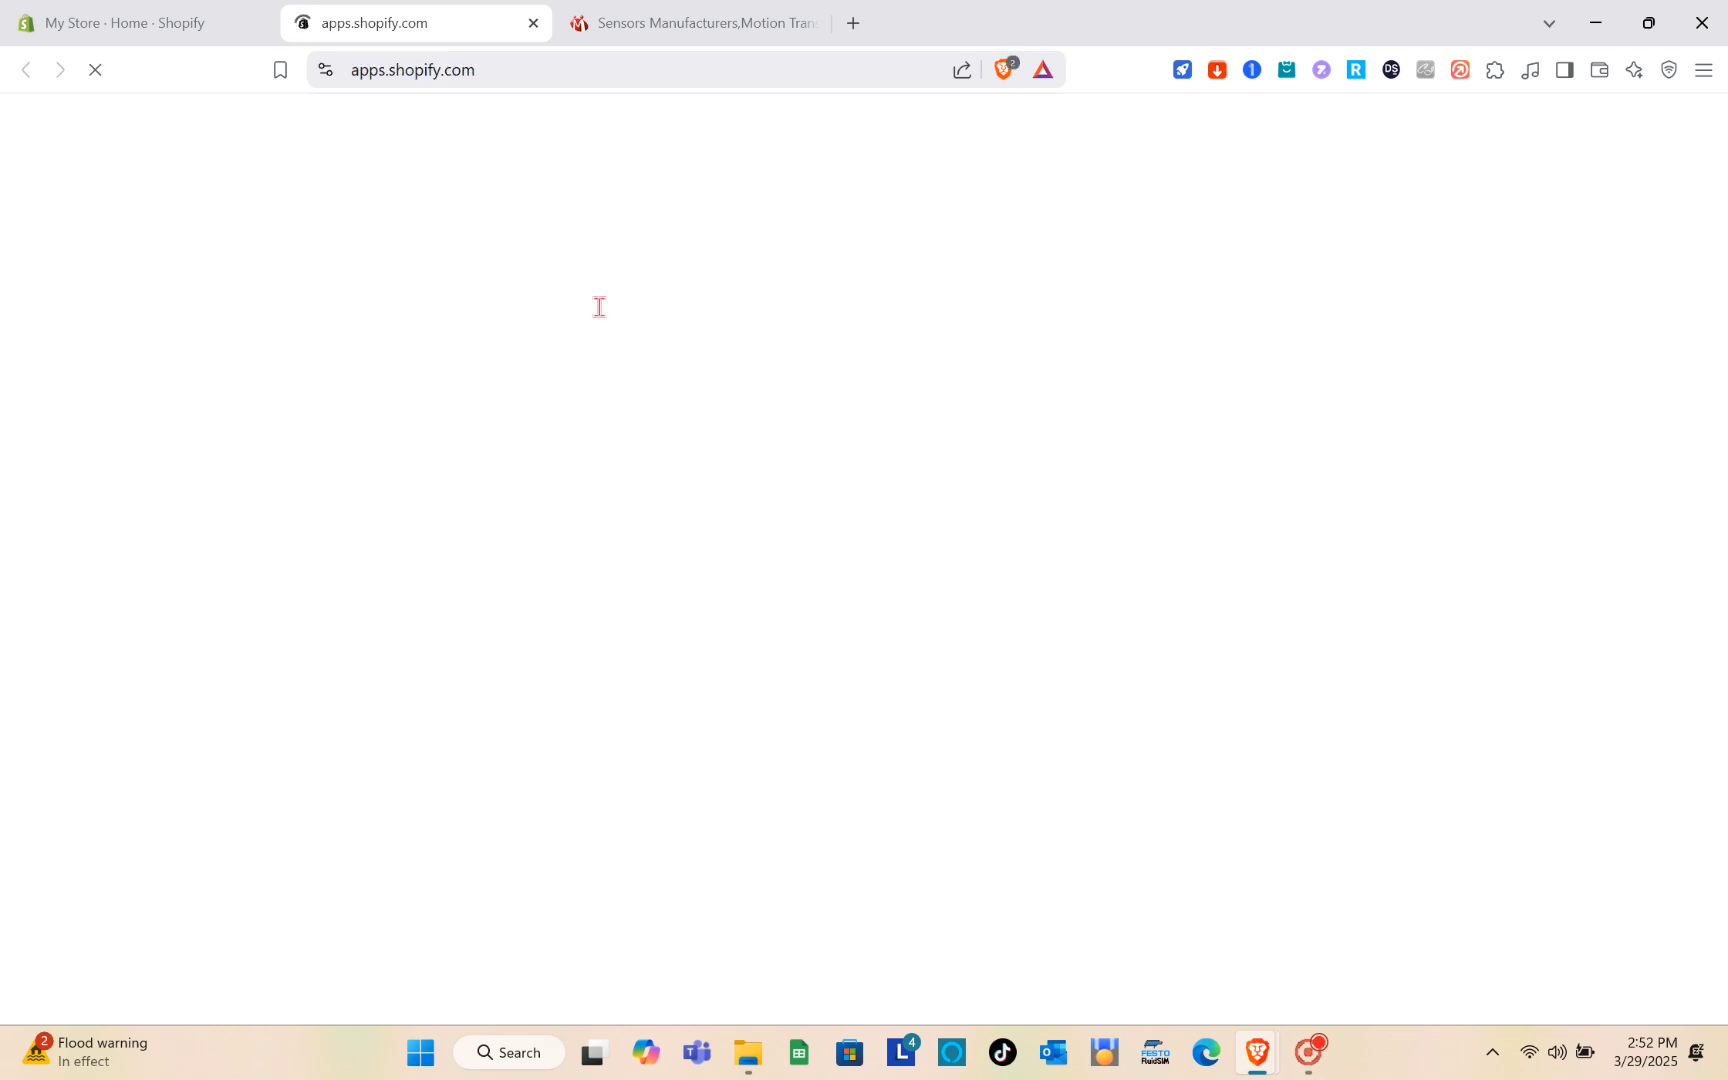
# Step: Search the app store for "indiamart" and examine the IndiaMART Shopping Marketplace app's compatibility, description and reviews
pyautogui.click(770, 144)
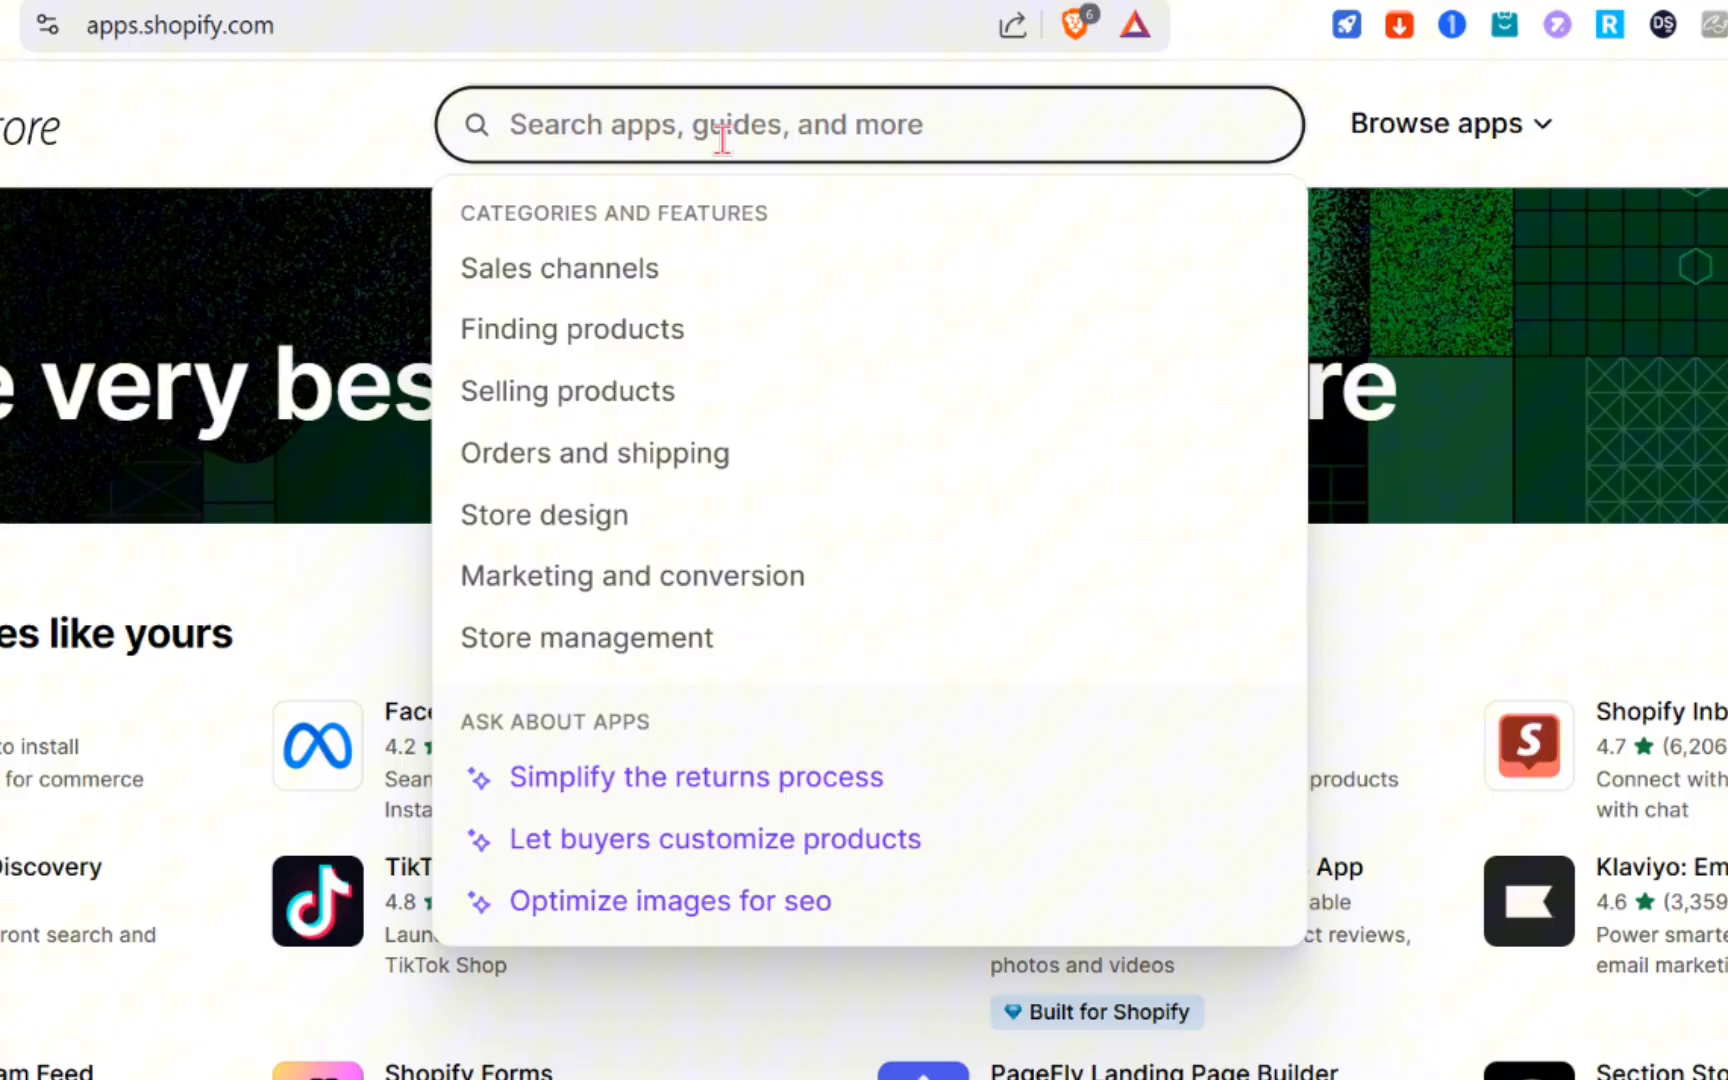
pyautogui.write('indiamart')
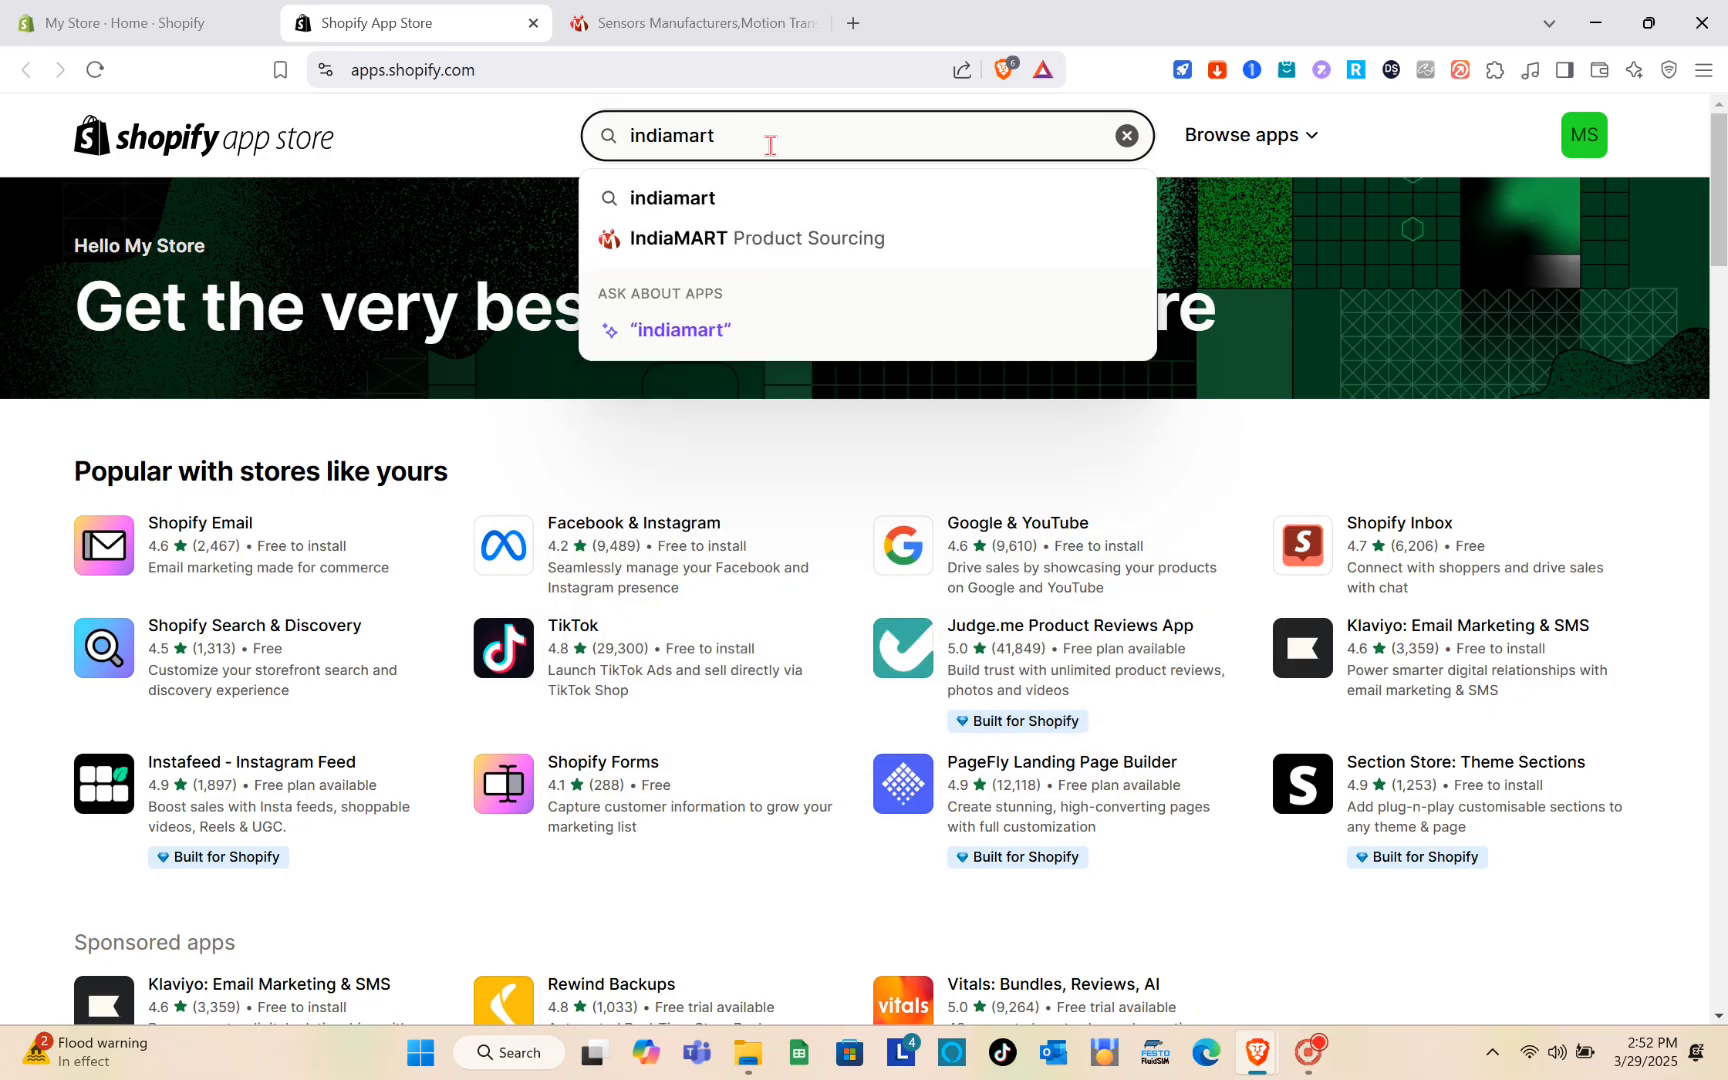
pyautogui.press('Return')
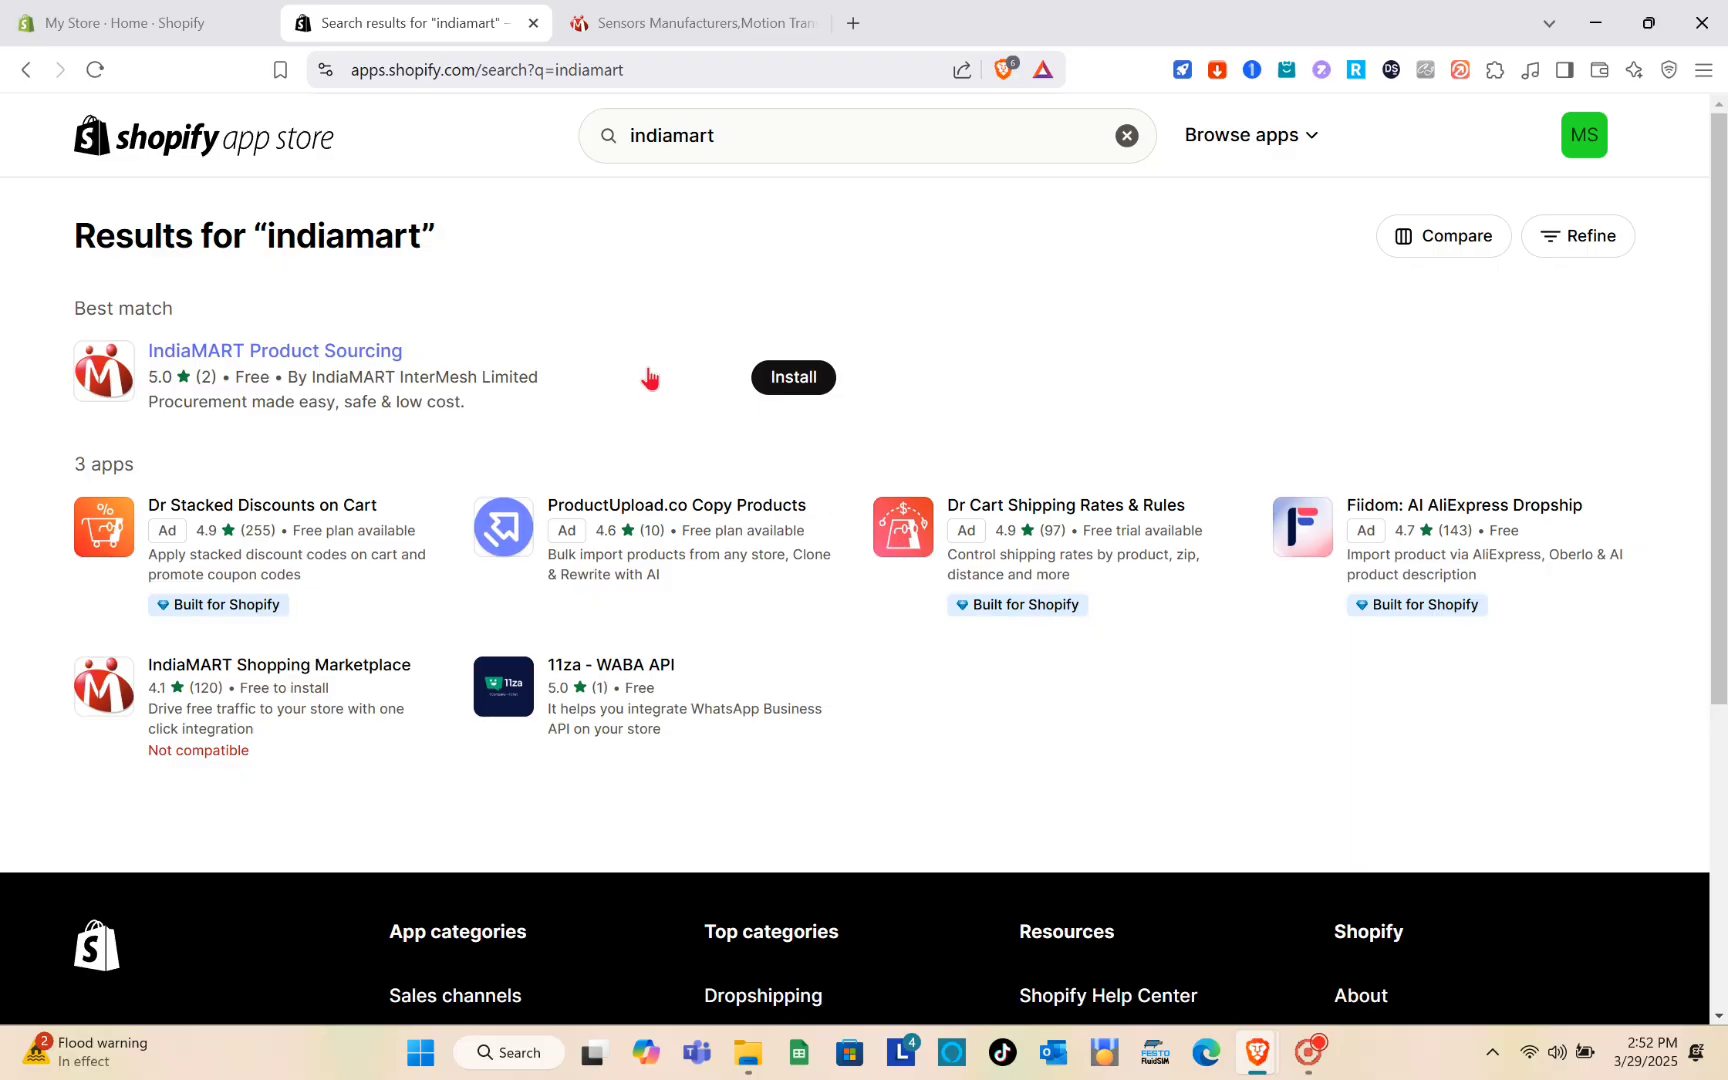
pyautogui.click(313, 676)
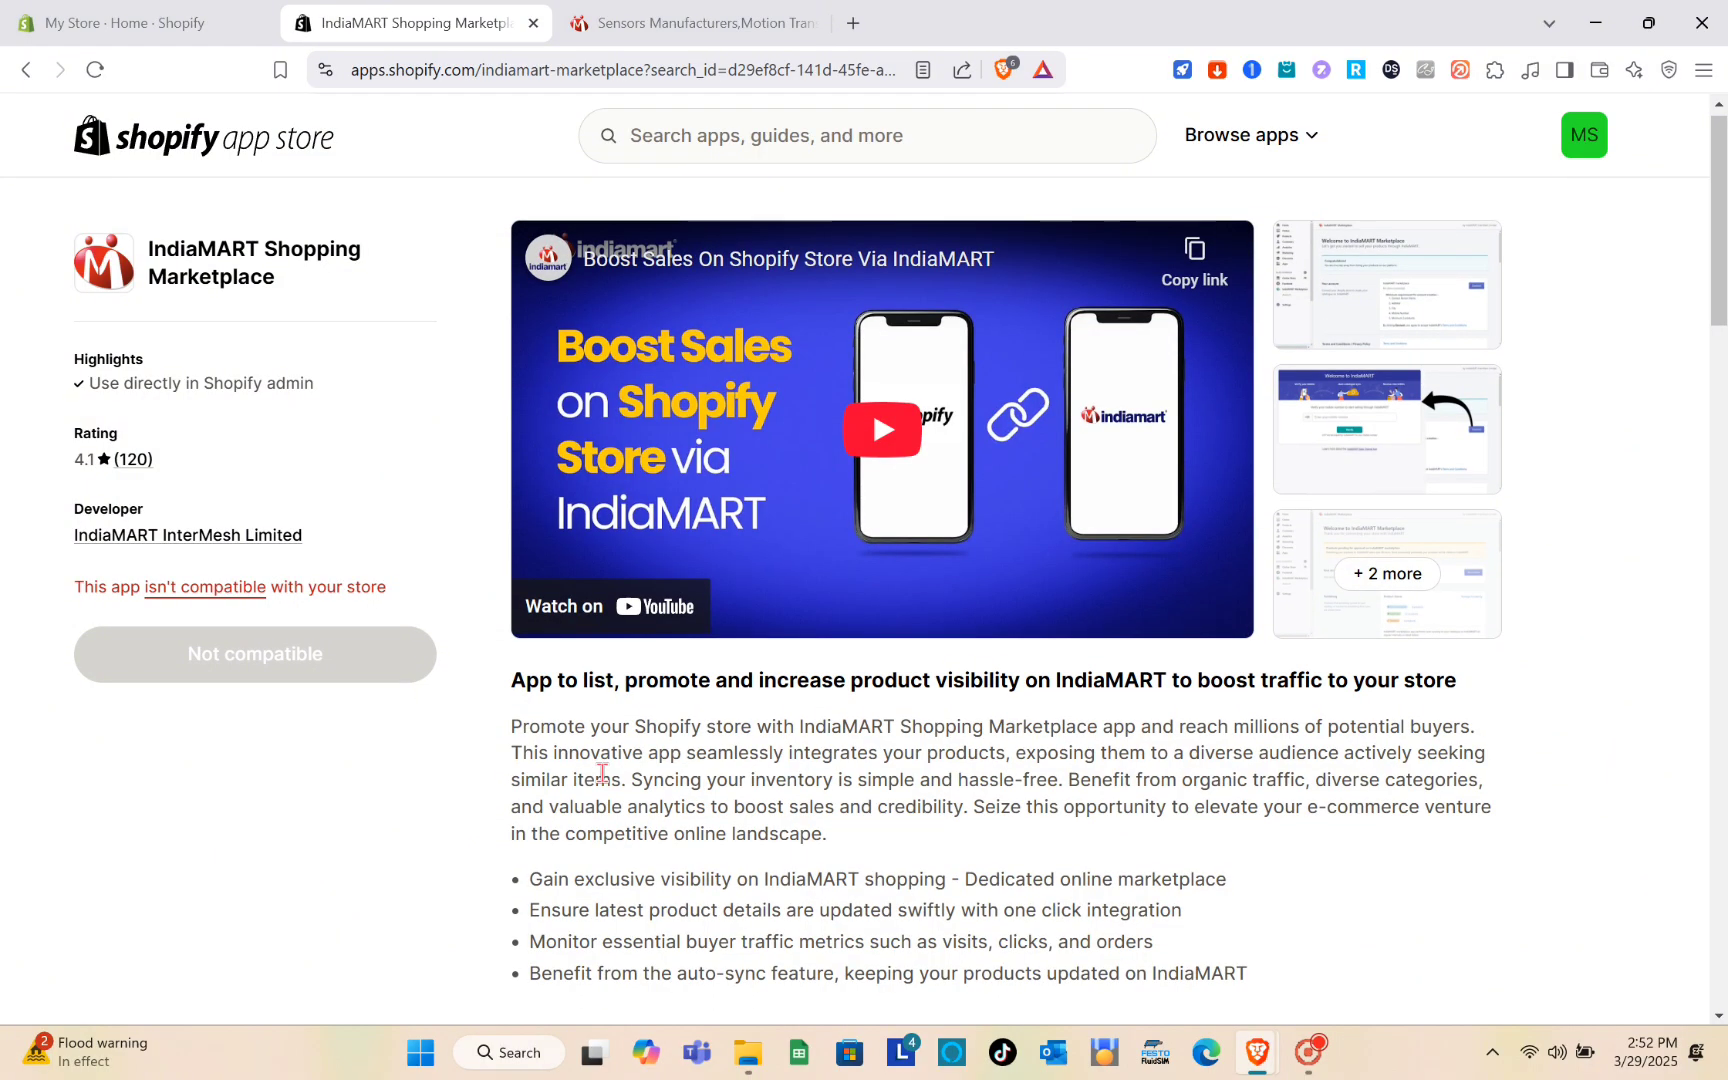
pyautogui.scroll(-15, 602, 772)
pyautogui.scroll(-5, 602, 774)
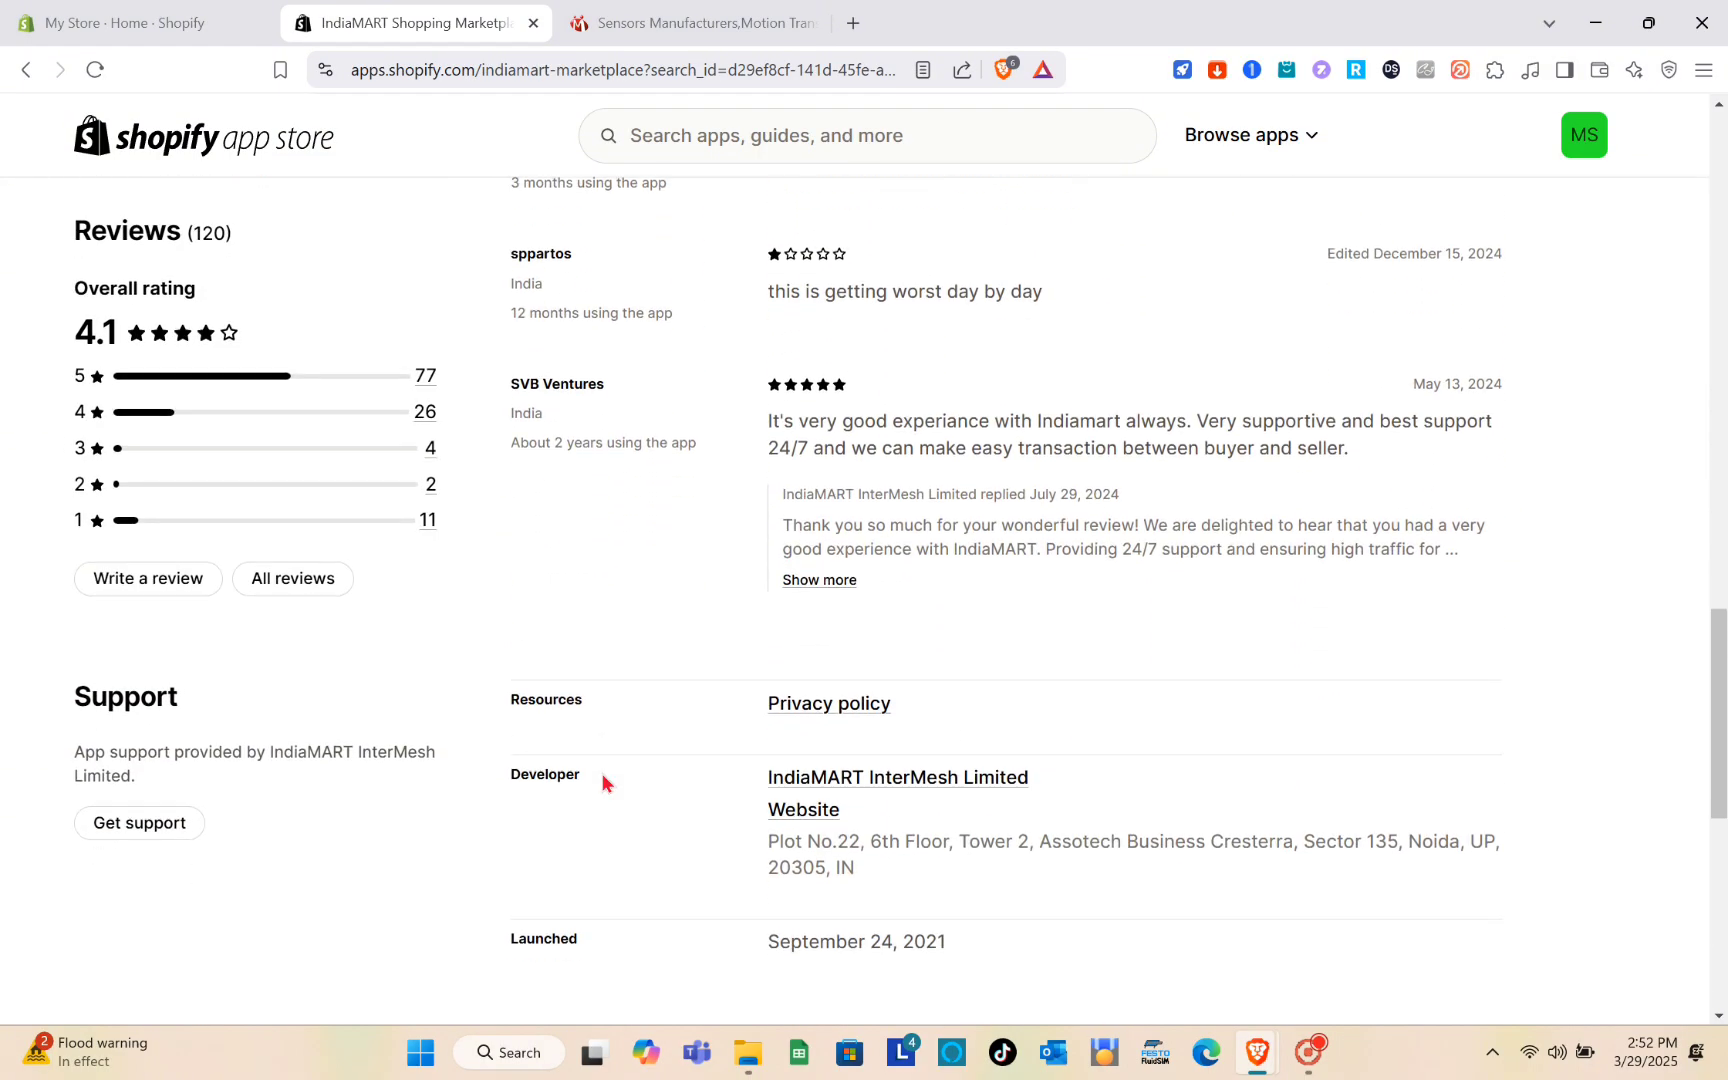
pyautogui.scroll(20, 603, 780)
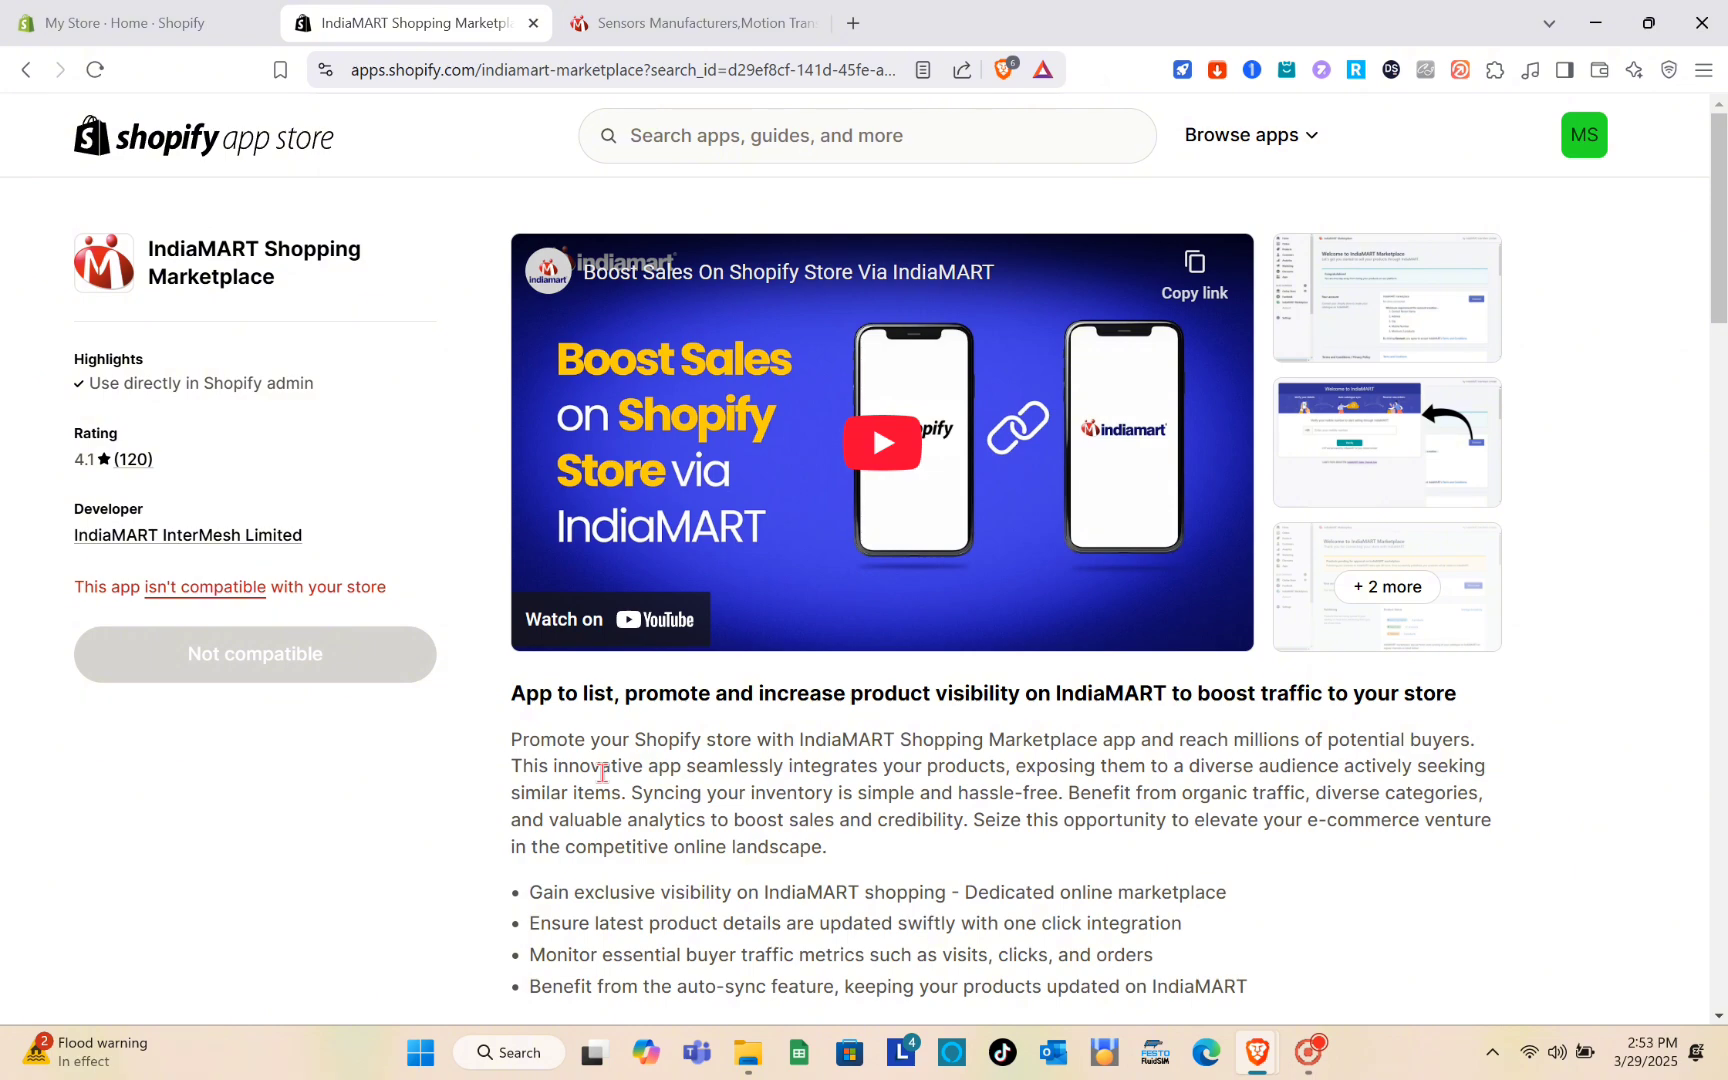
# Step: Switch to the IndiaMART site and open the Crank Sensor category
pyautogui.click(690, 22)
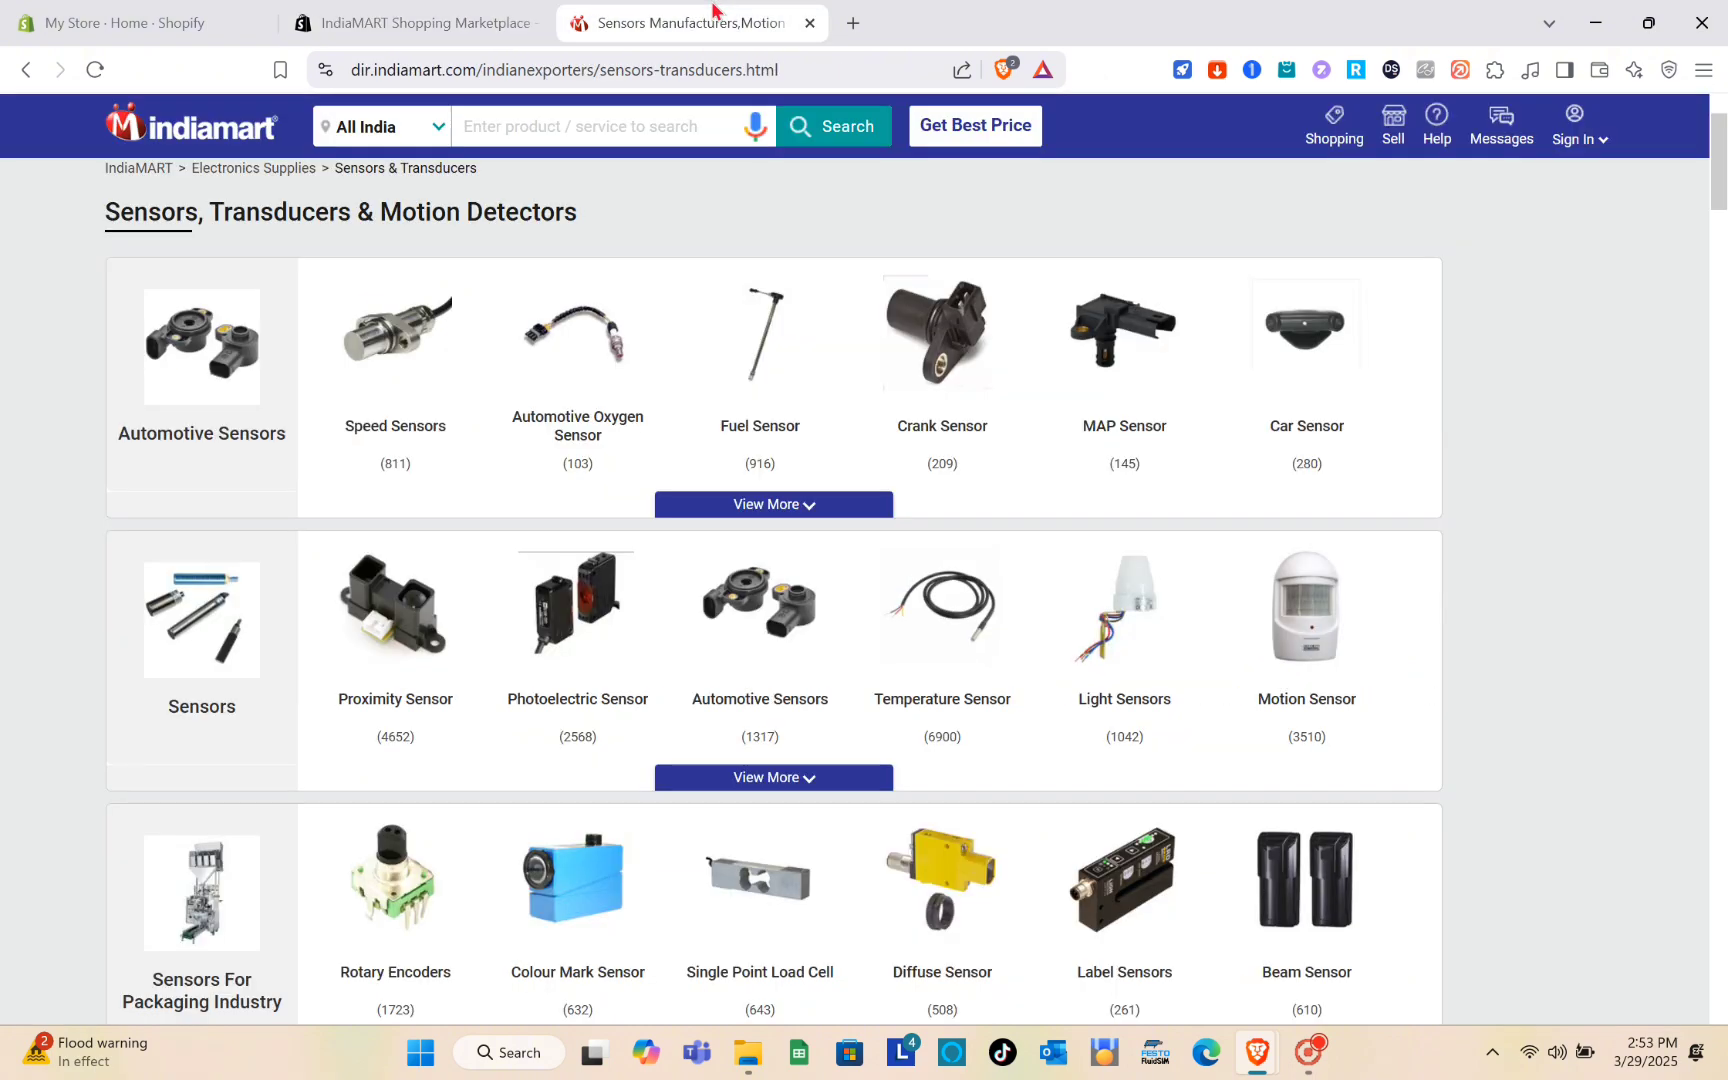
pyautogui.click(948, 366)
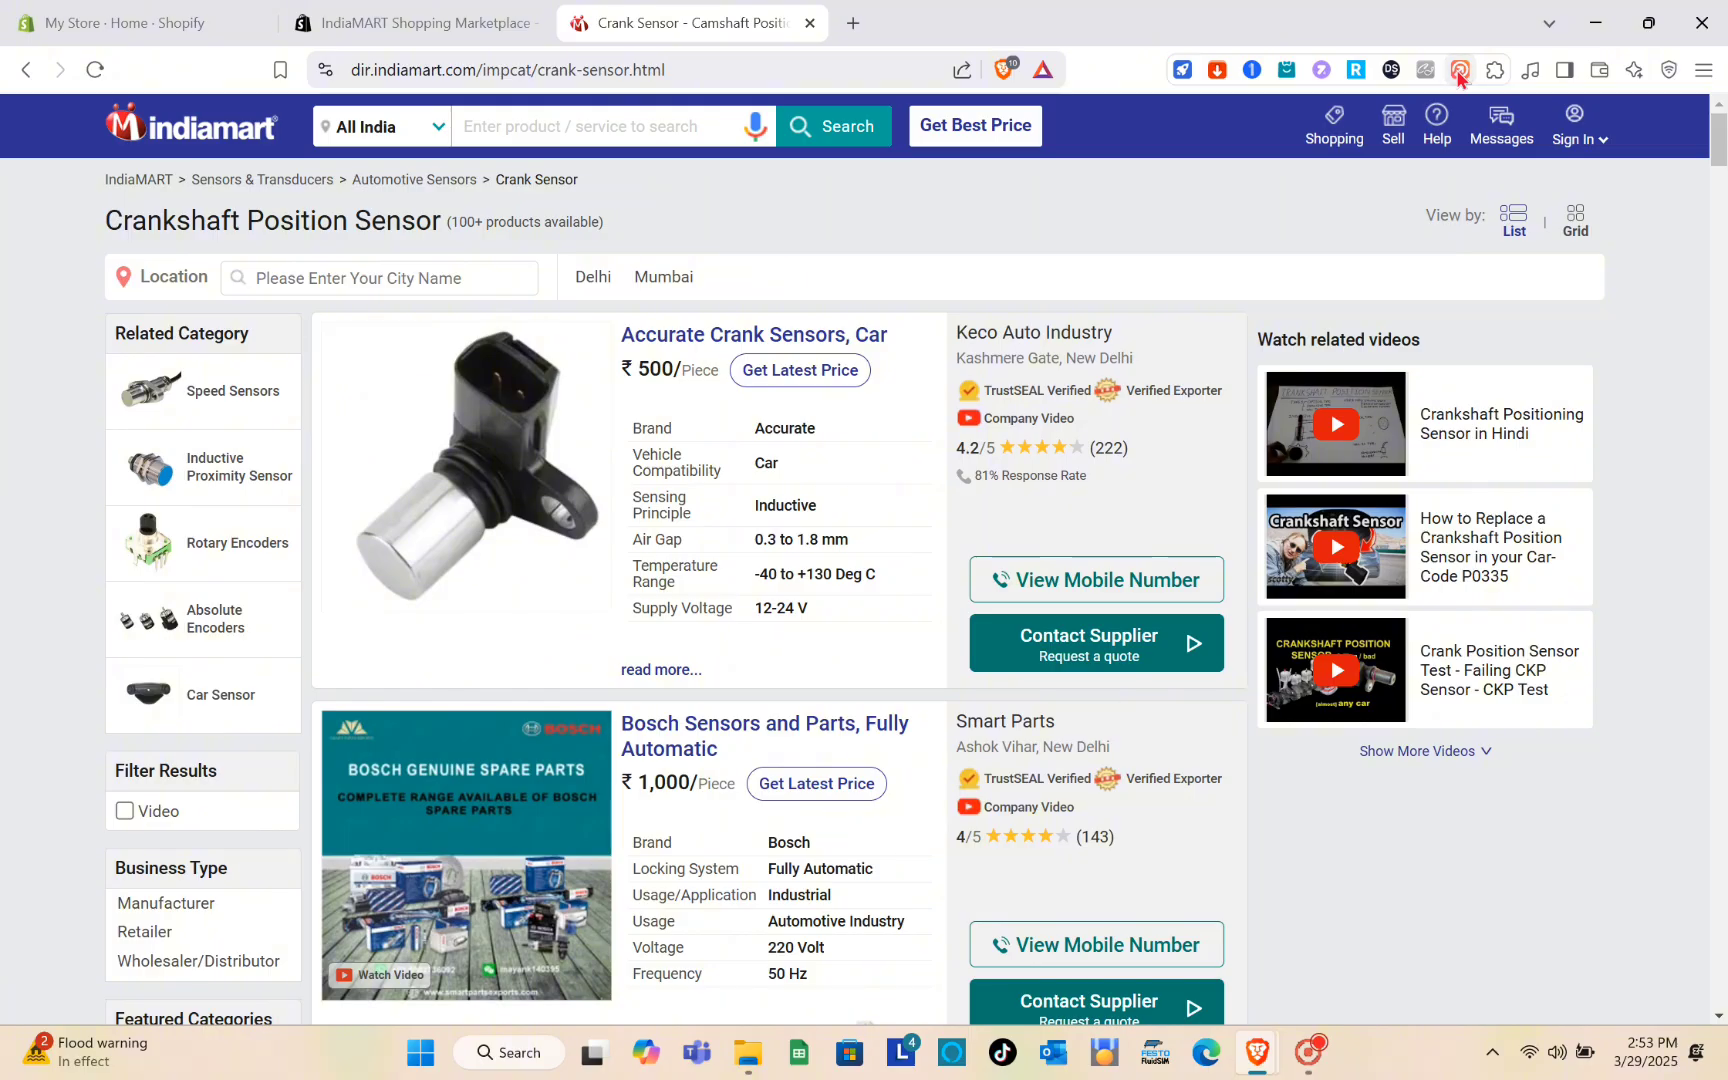
# Step: Check whether the installed browser extensions, including AliSave and Importify, support the IndiaMART crank sensor page
pyautogui.click(1218, 71)
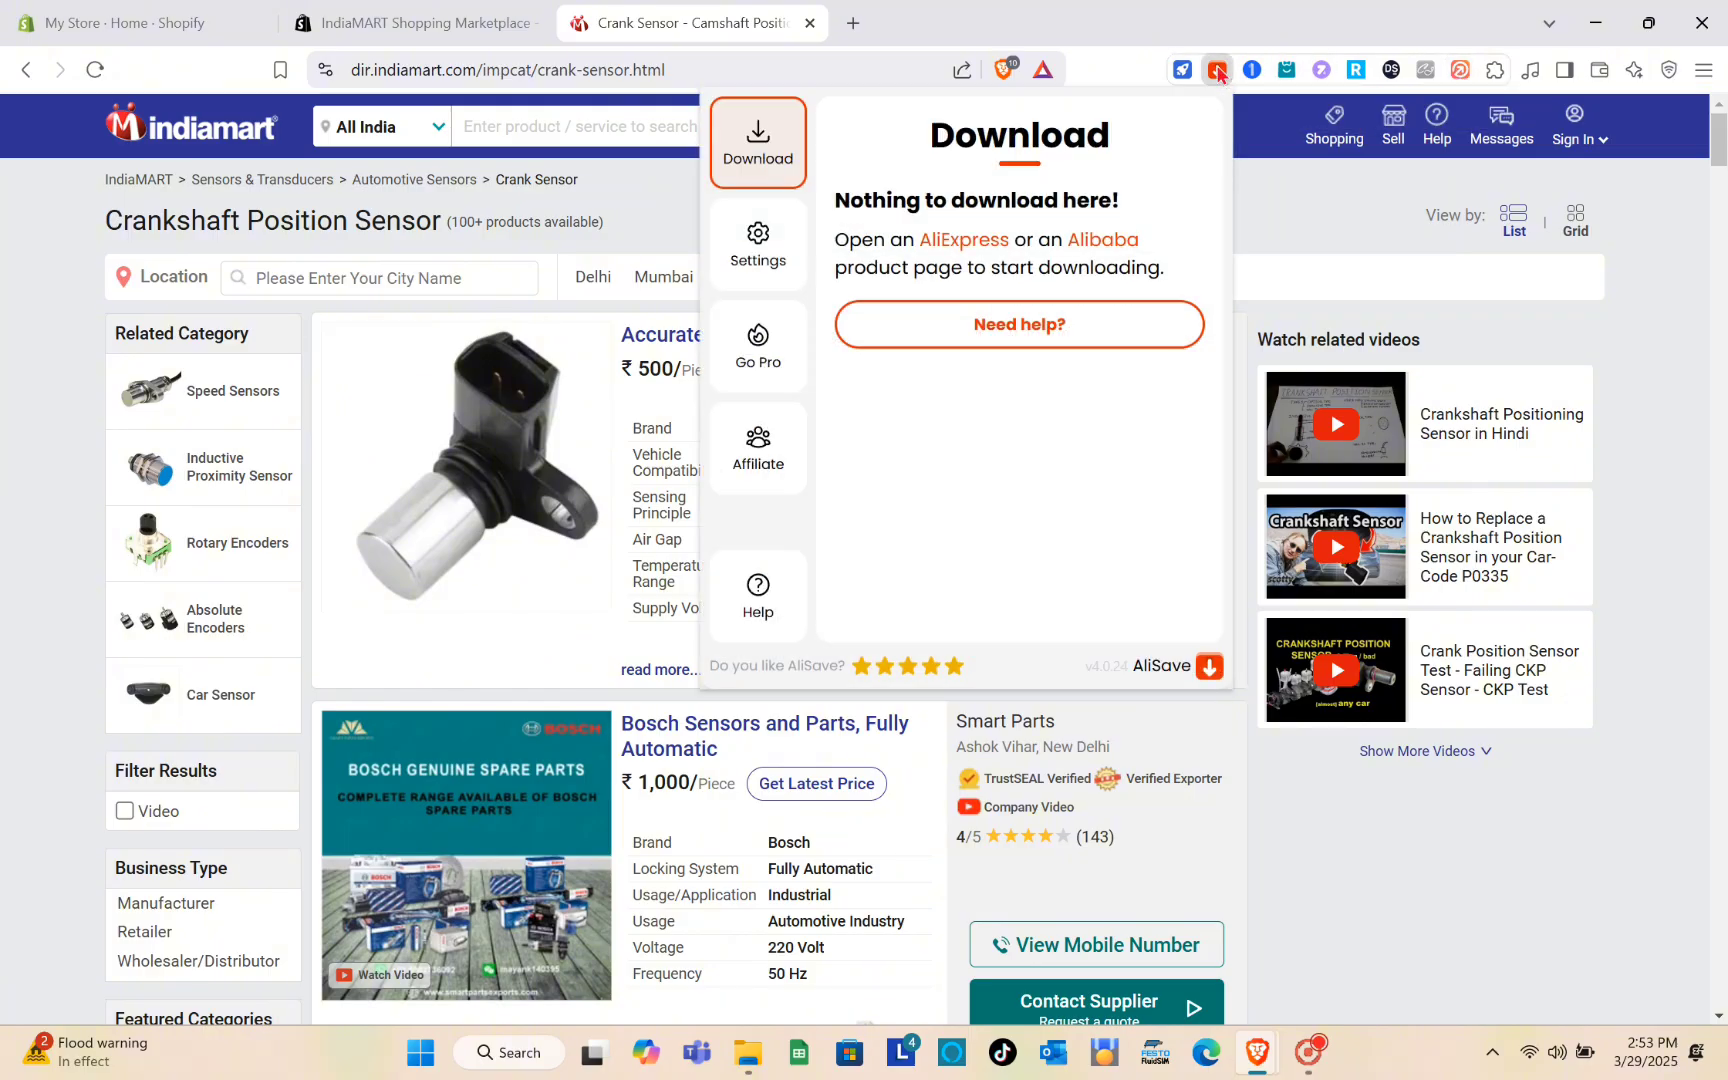
pyautogui.click(1257, 221)
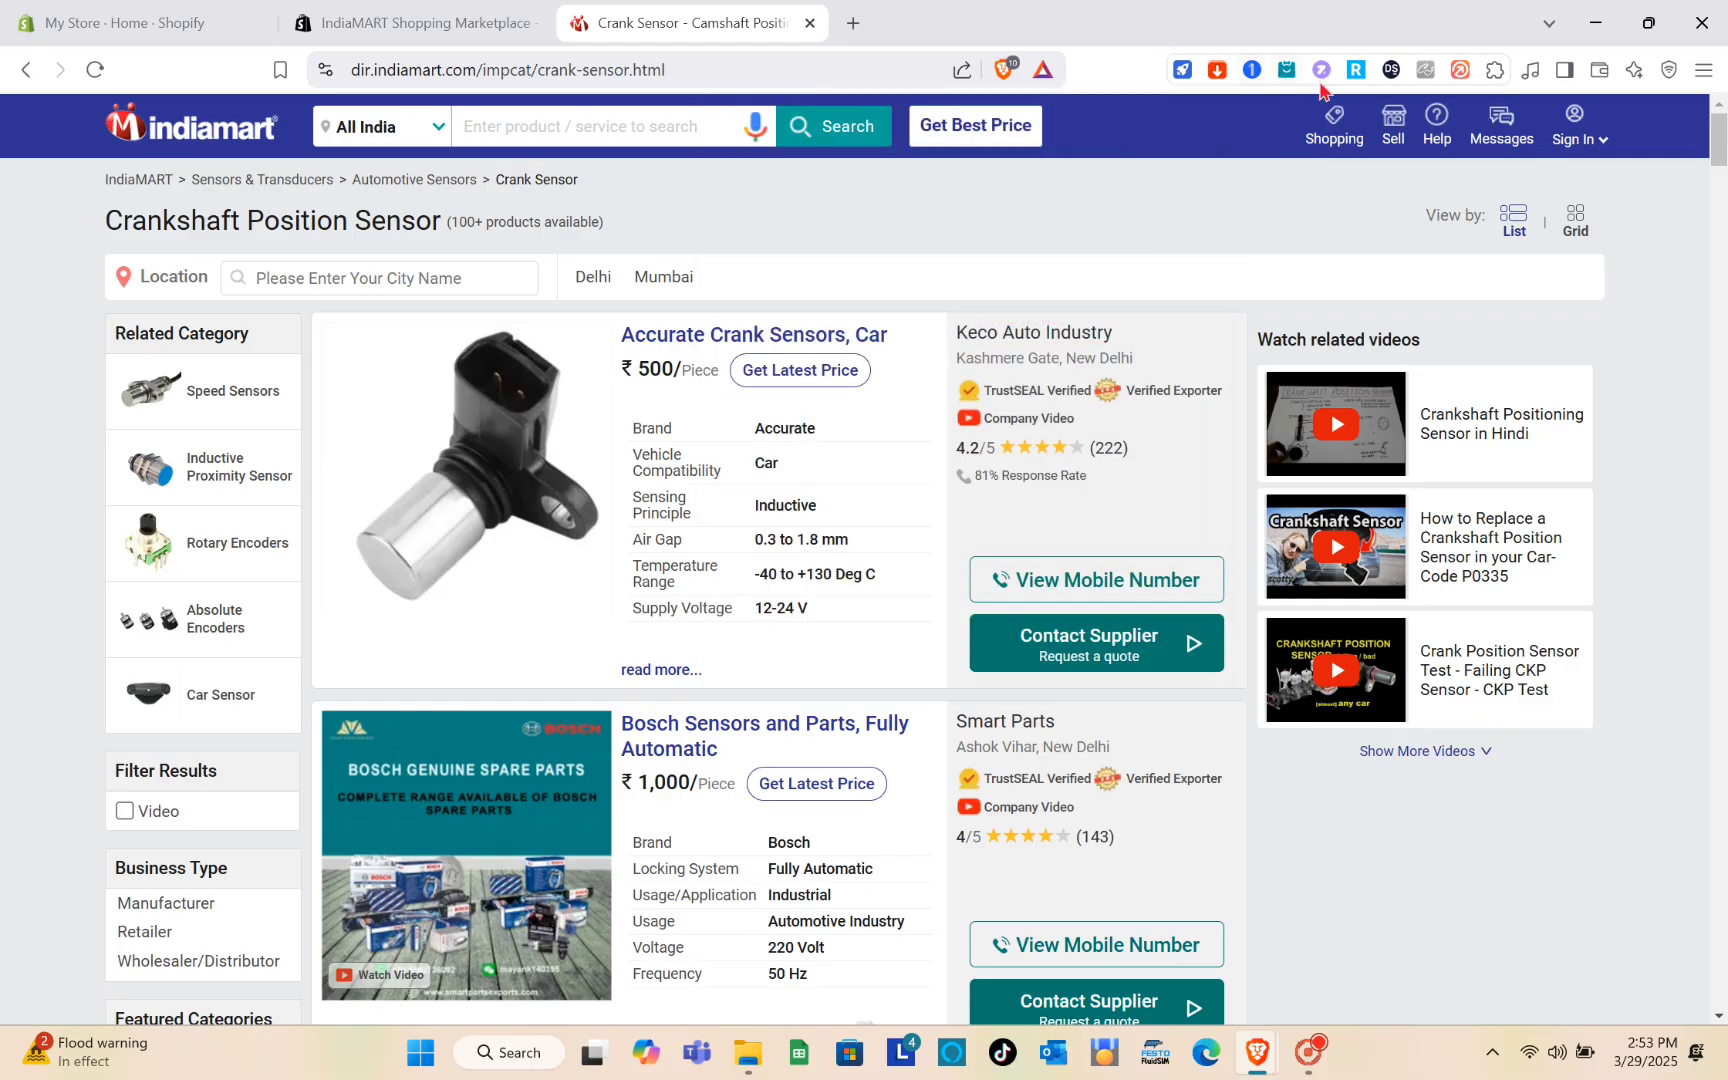
pyautogui.click(1391, 70)
pyautogui.click(1392, 71)
pyautogui.scroll(-2, 1180, 350)
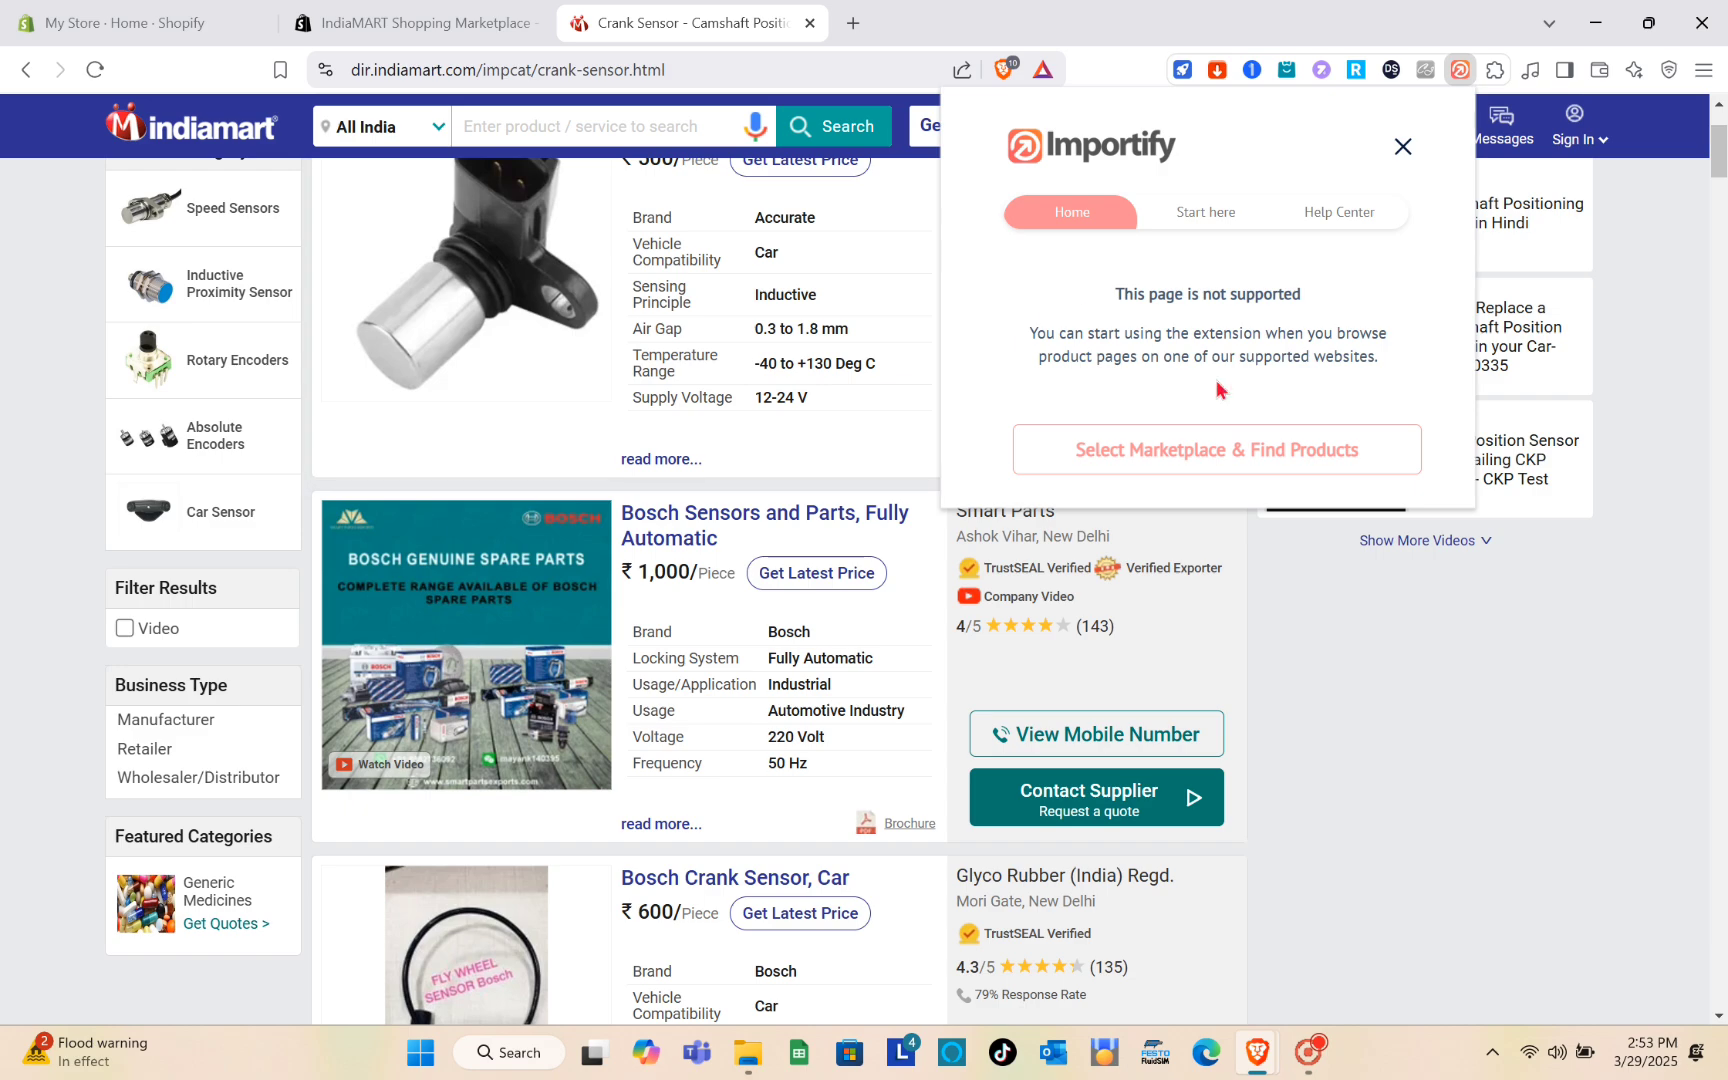
pyautogui.click(1405, 147)
# Step: Search the Shopify App Store for "importer" and open the Robo Product Importer listing
pyautogui.click(467, 10)
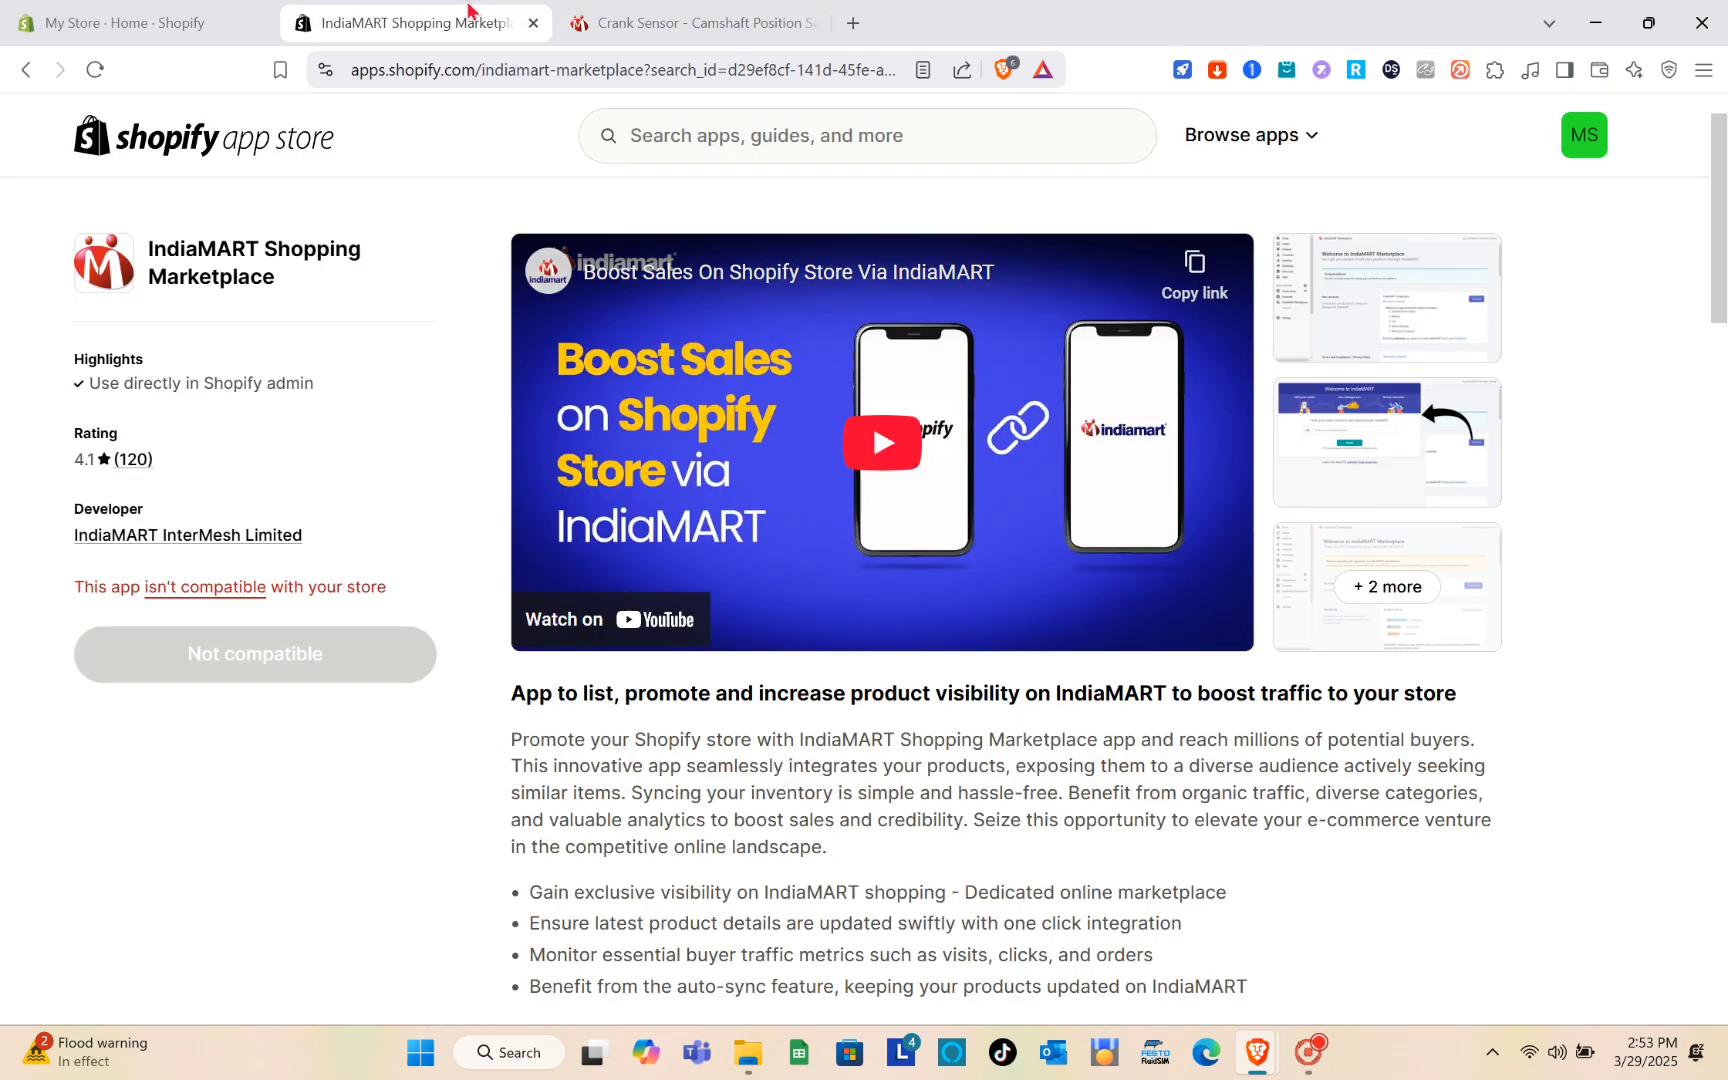
pyautogui.click(692, 138)
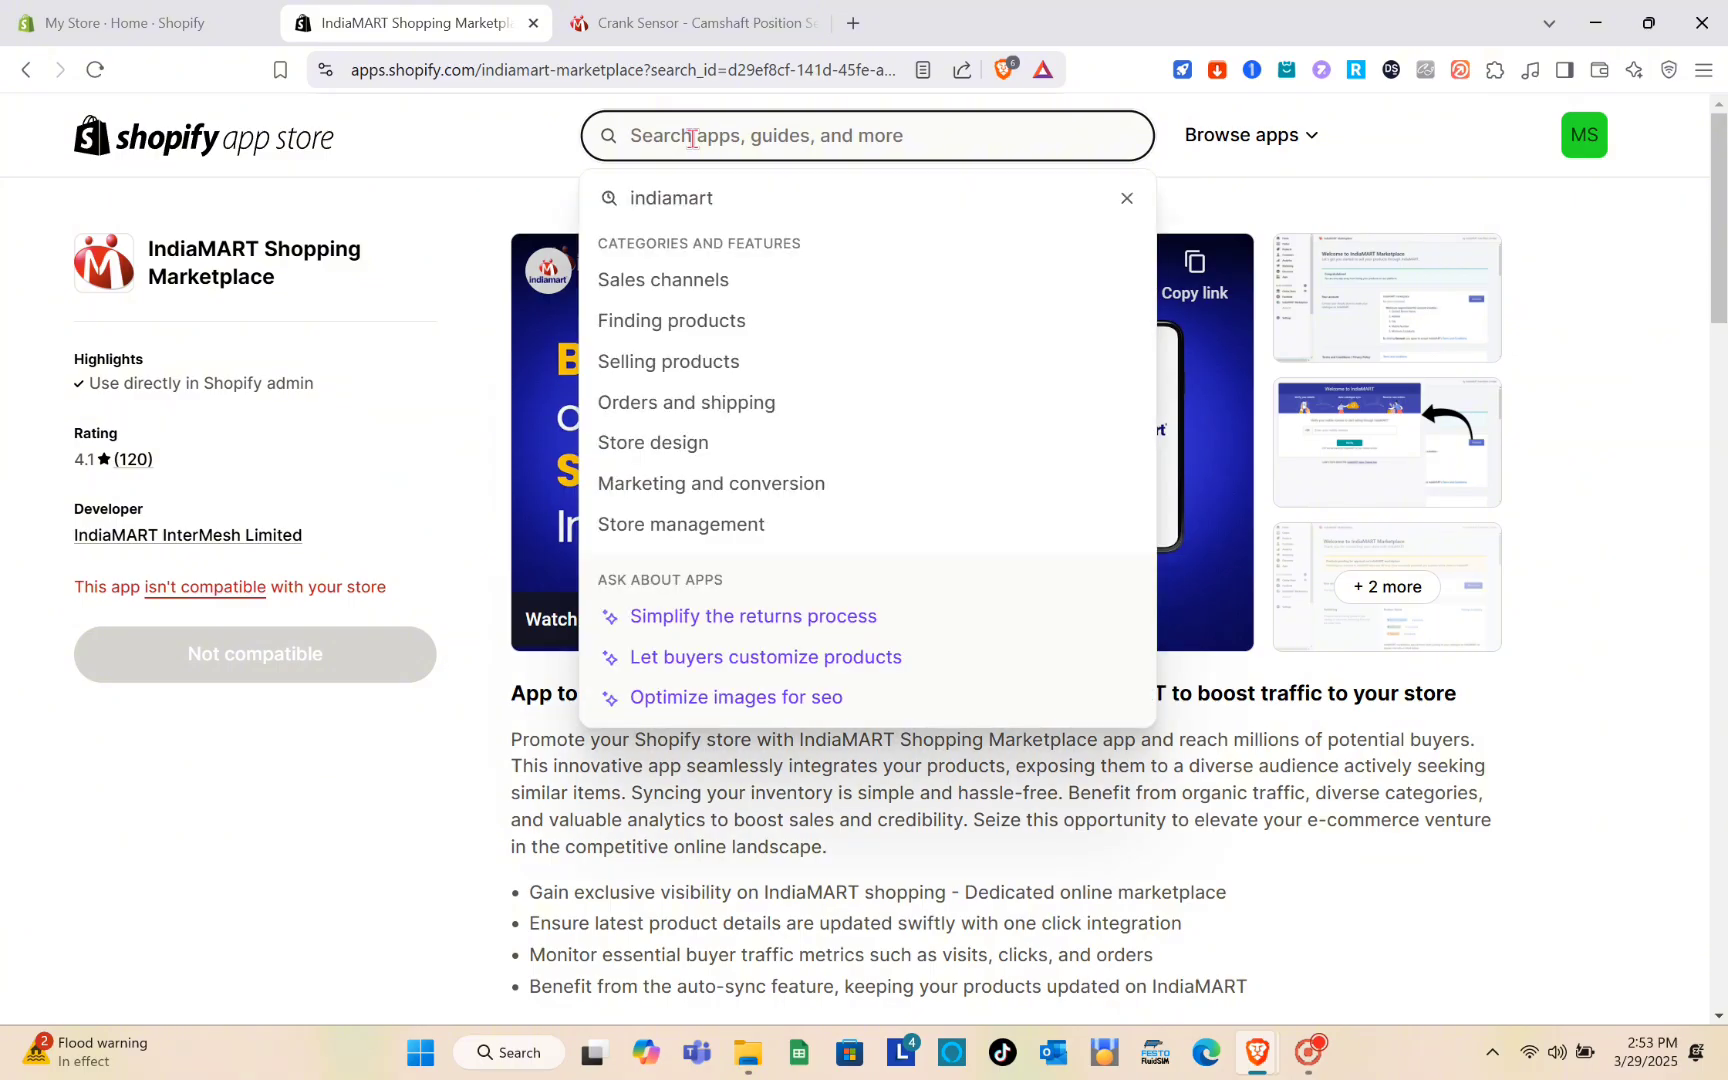
pyautogui.write('importer')
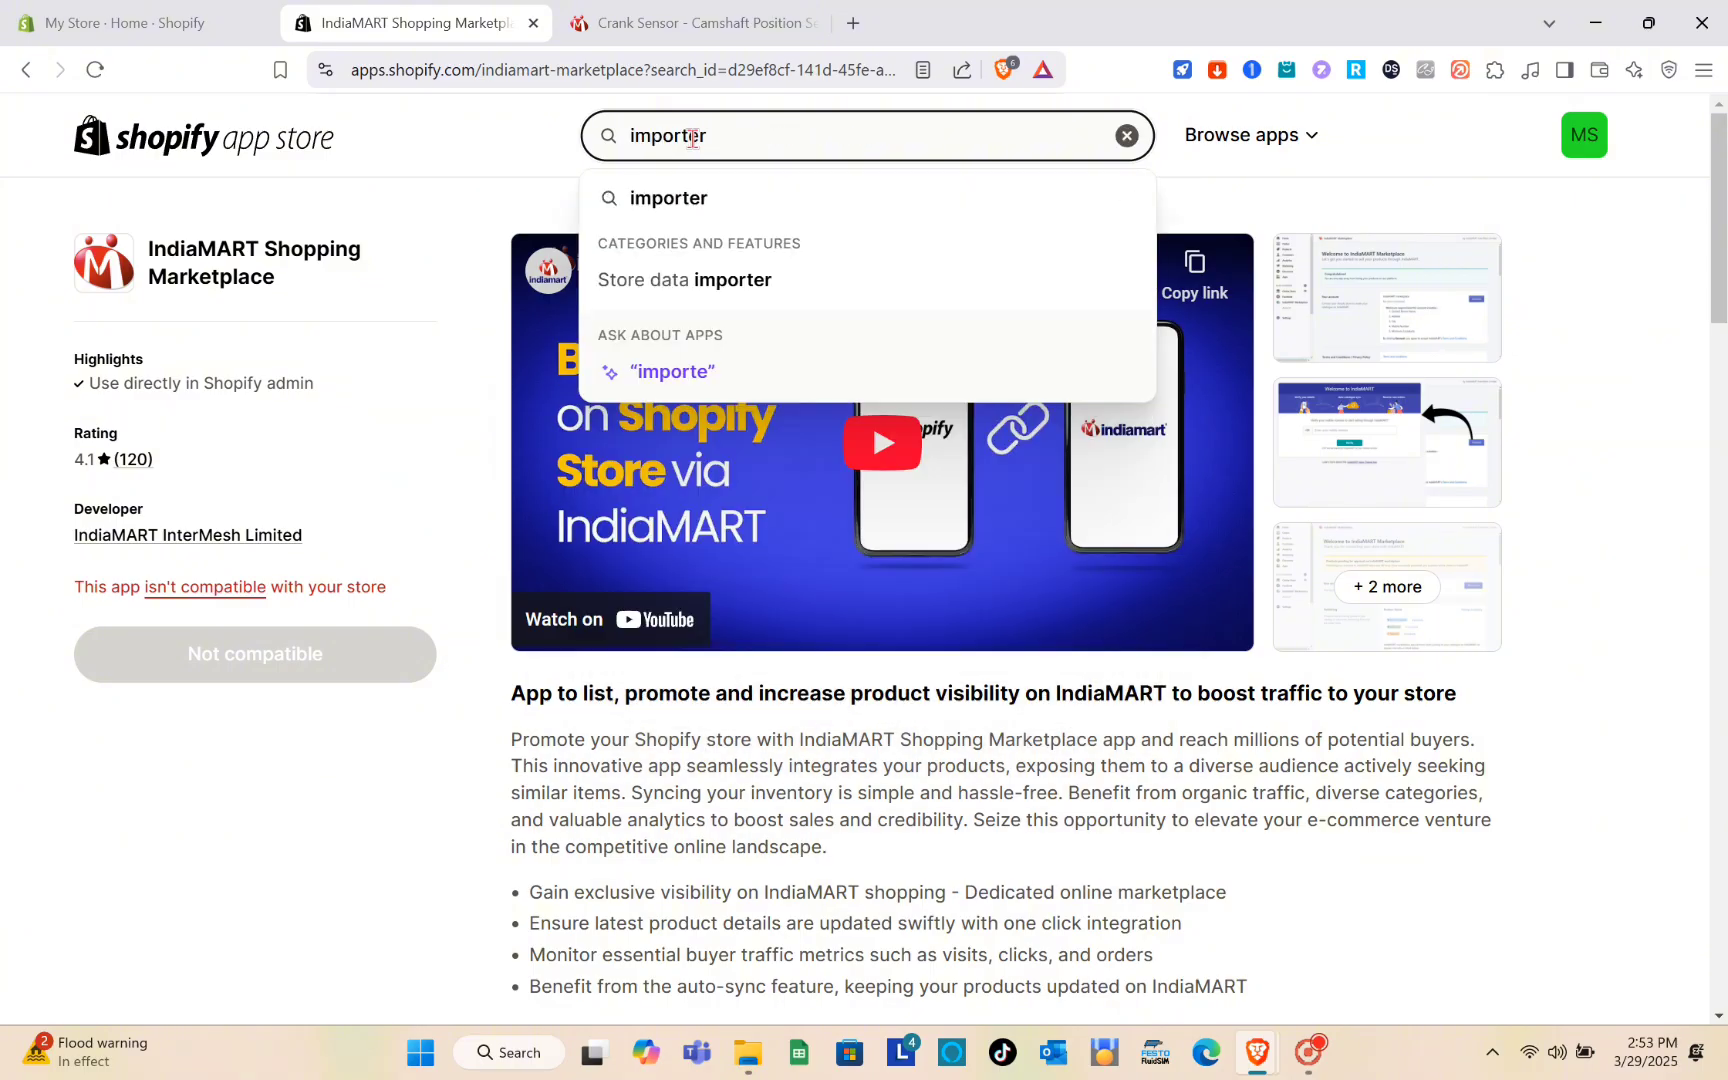
pyautogui.press('Return')
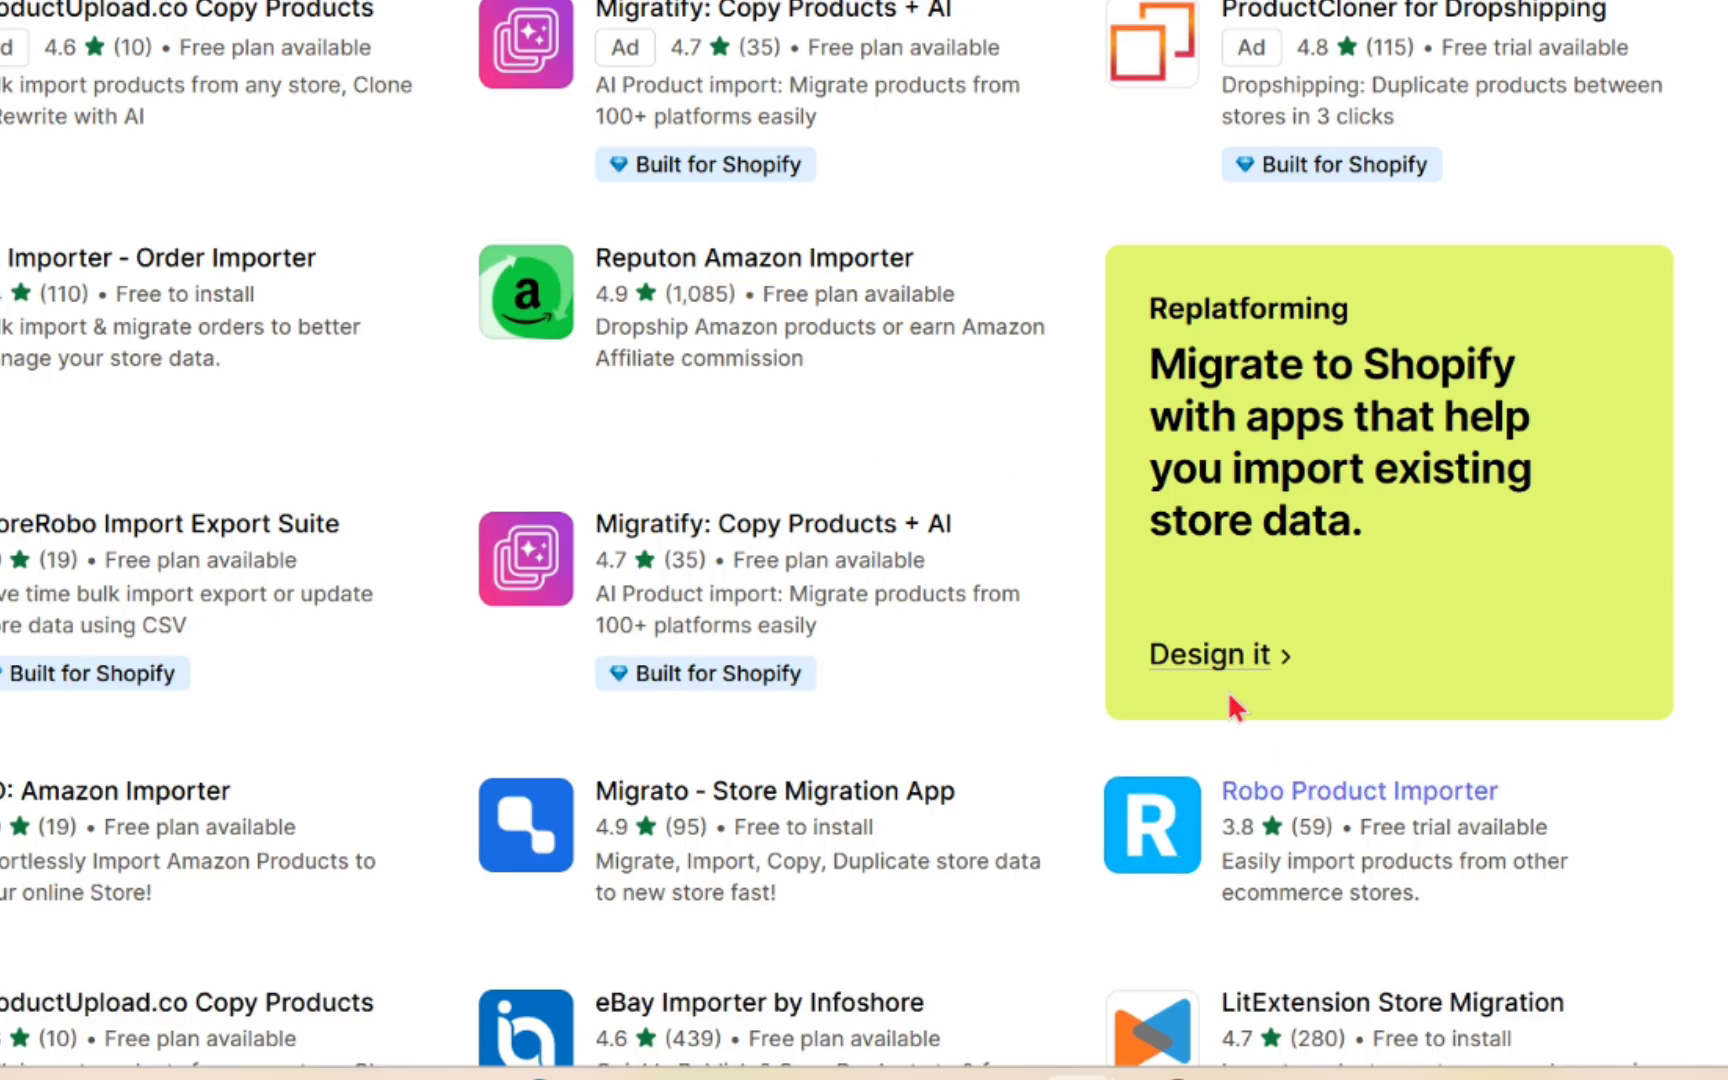
pyautogui.click(1256, 792)
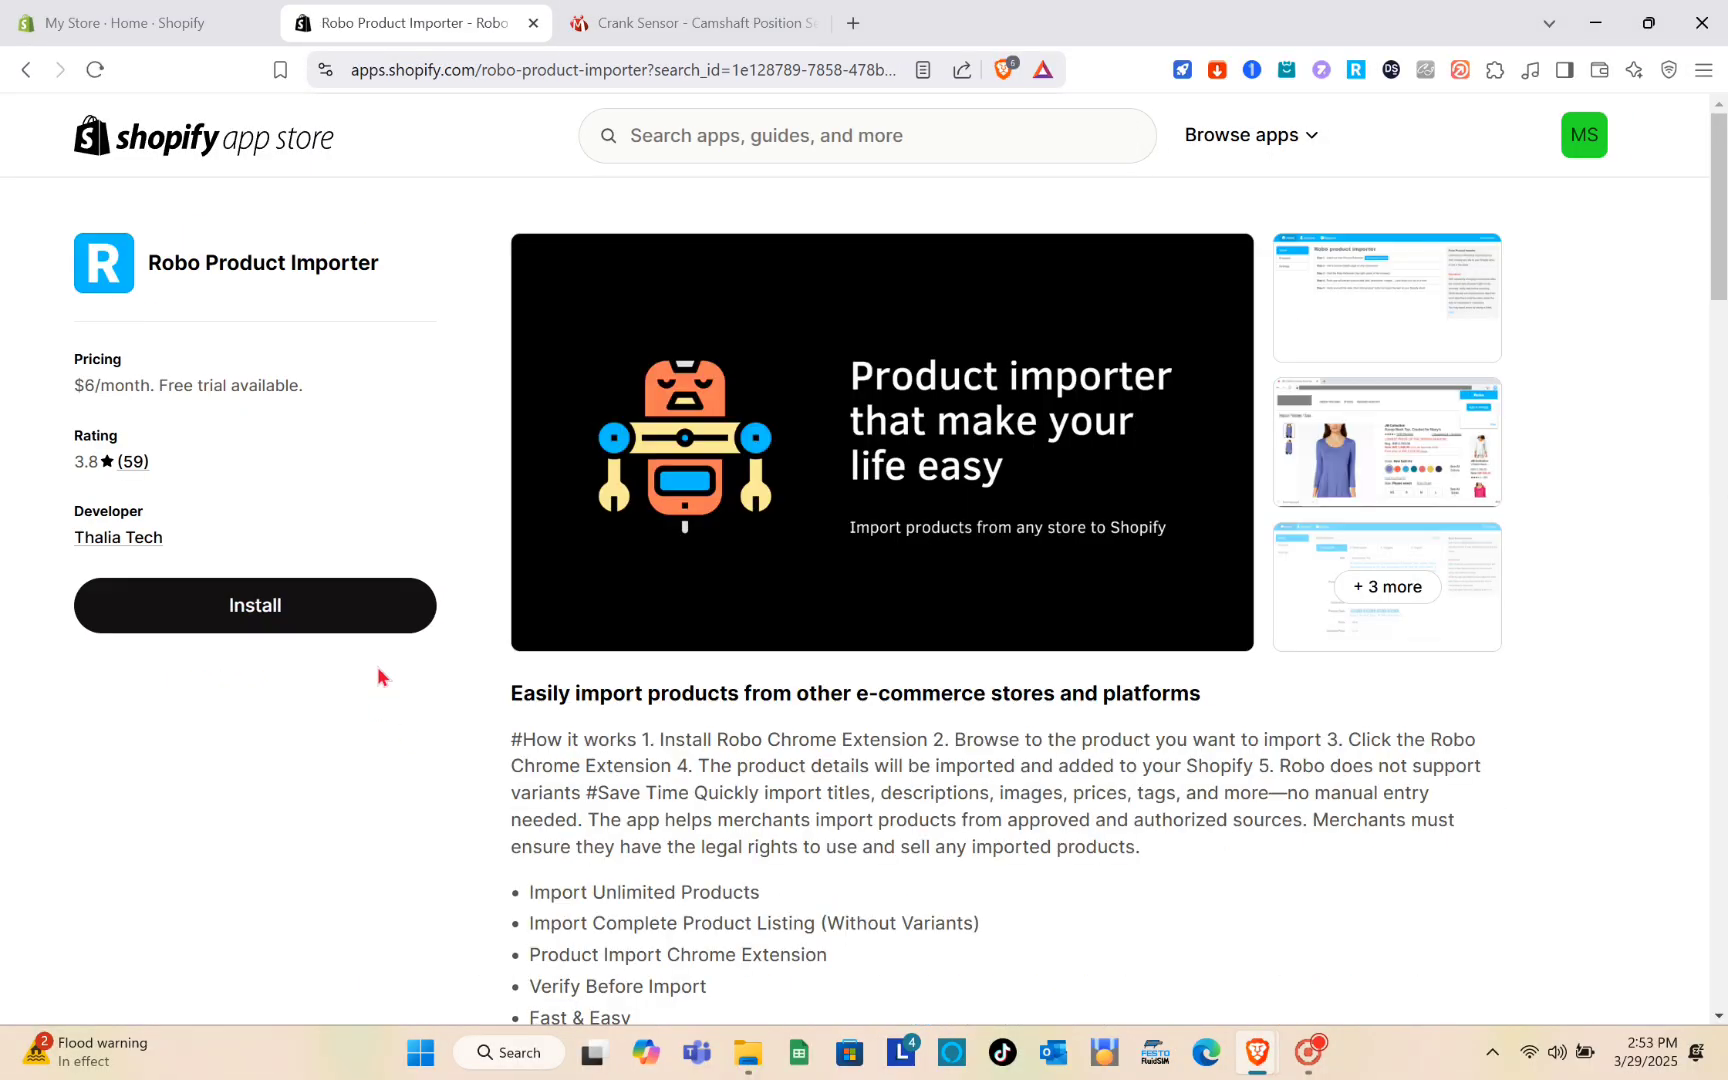
# Step: Install the Robo Product Importer app in the store and grant its requested data access
pyautogui.scroll(-4, 377, 666)
pyautogui.click(310, 614)
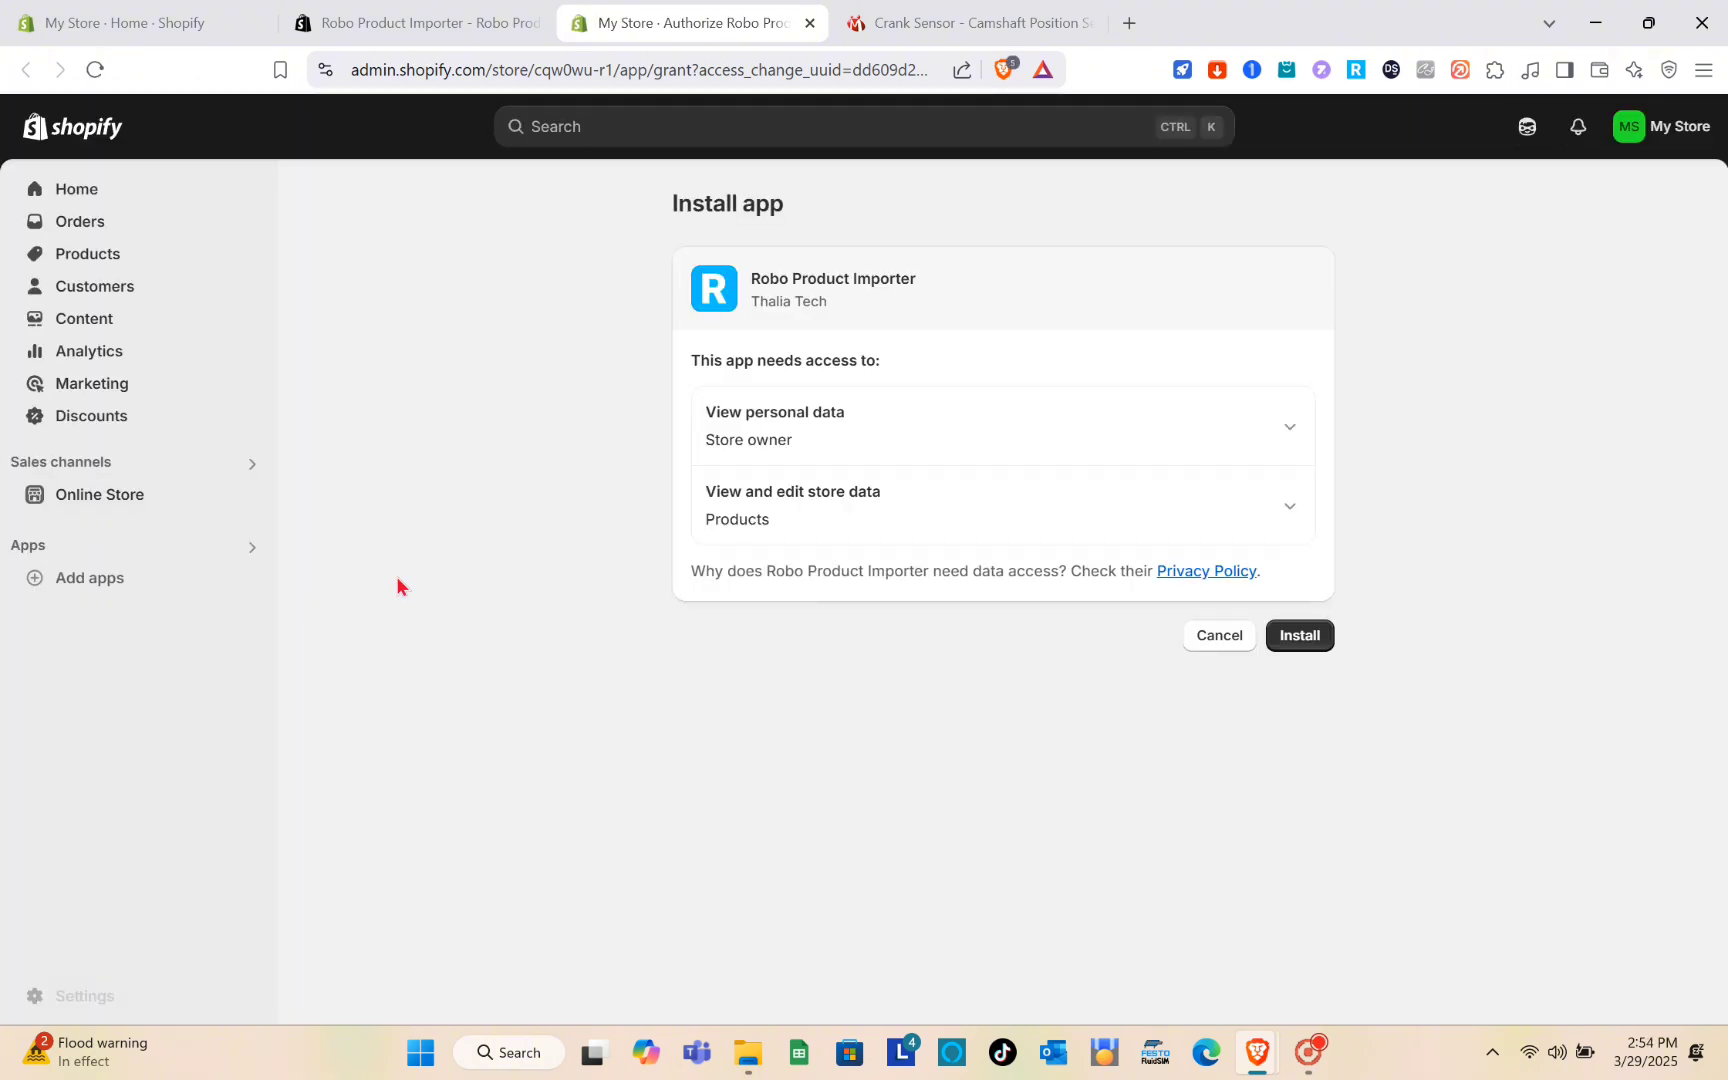
pyautogui.click(1295, 645)
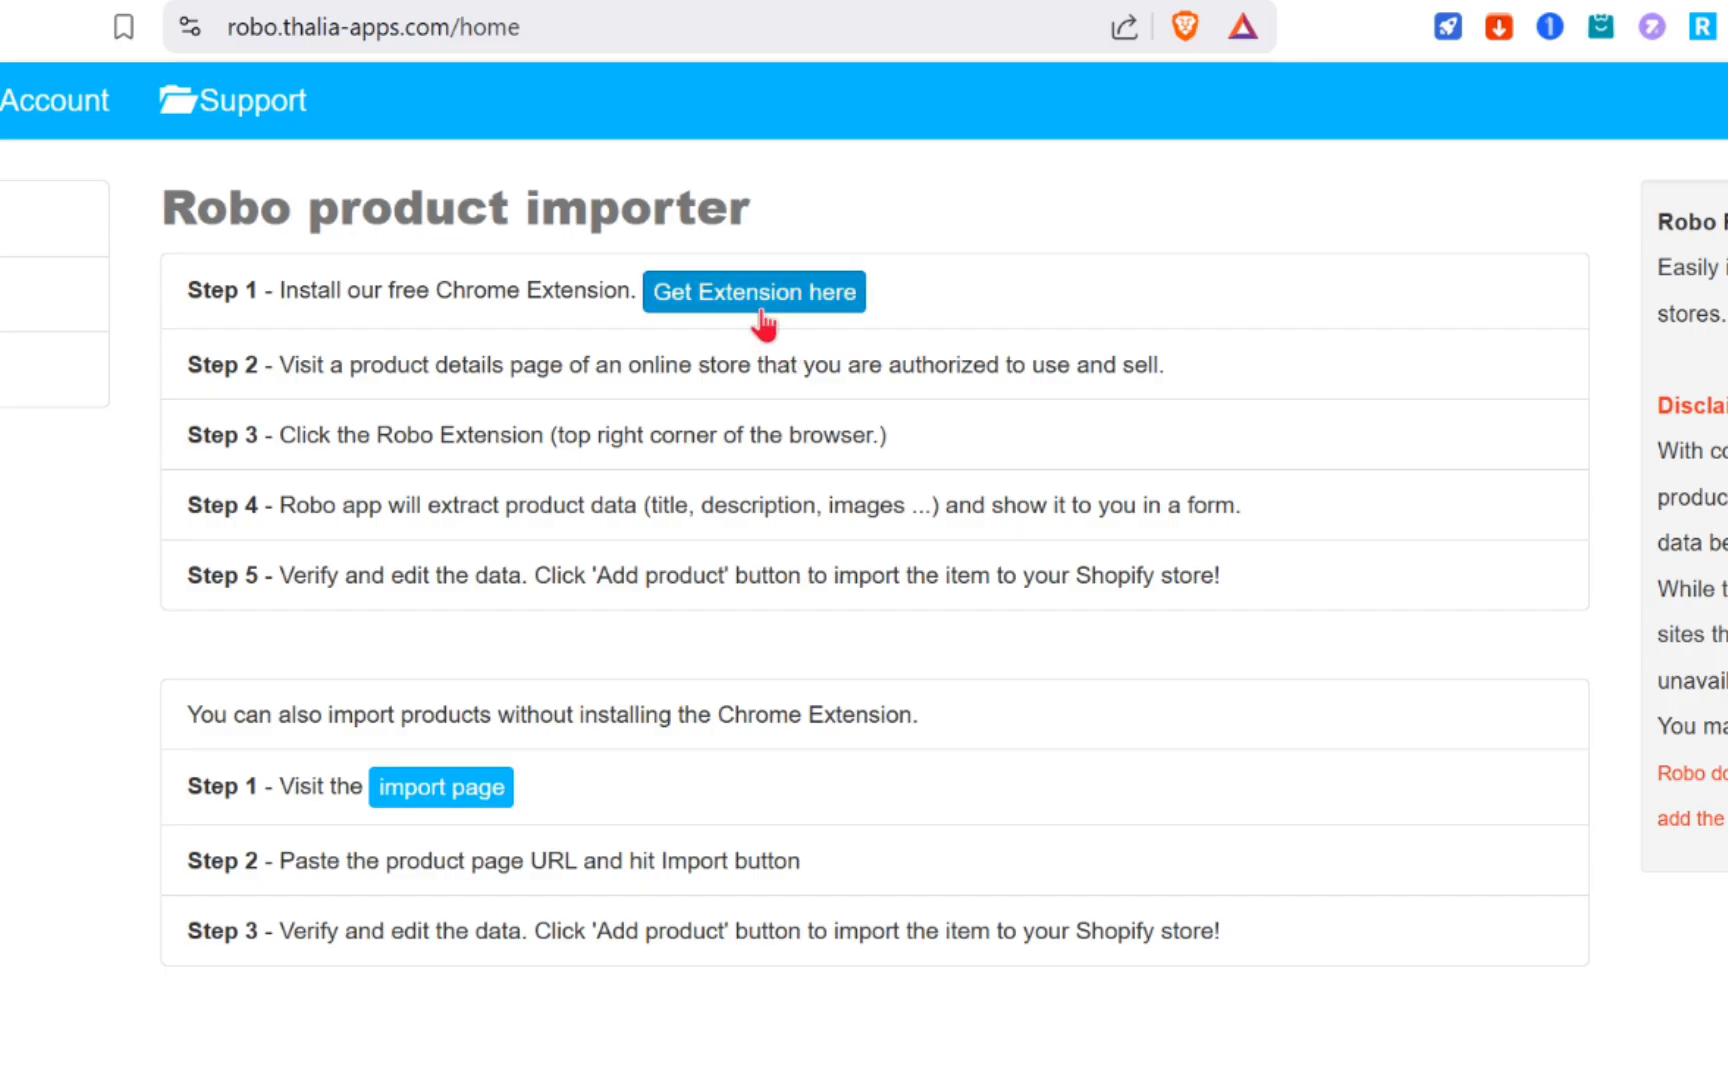
# Step: Check the Robo Product Importer extension through its Chrome Web Store page, and return to the app's home page
pyautogui.click(761, 312)
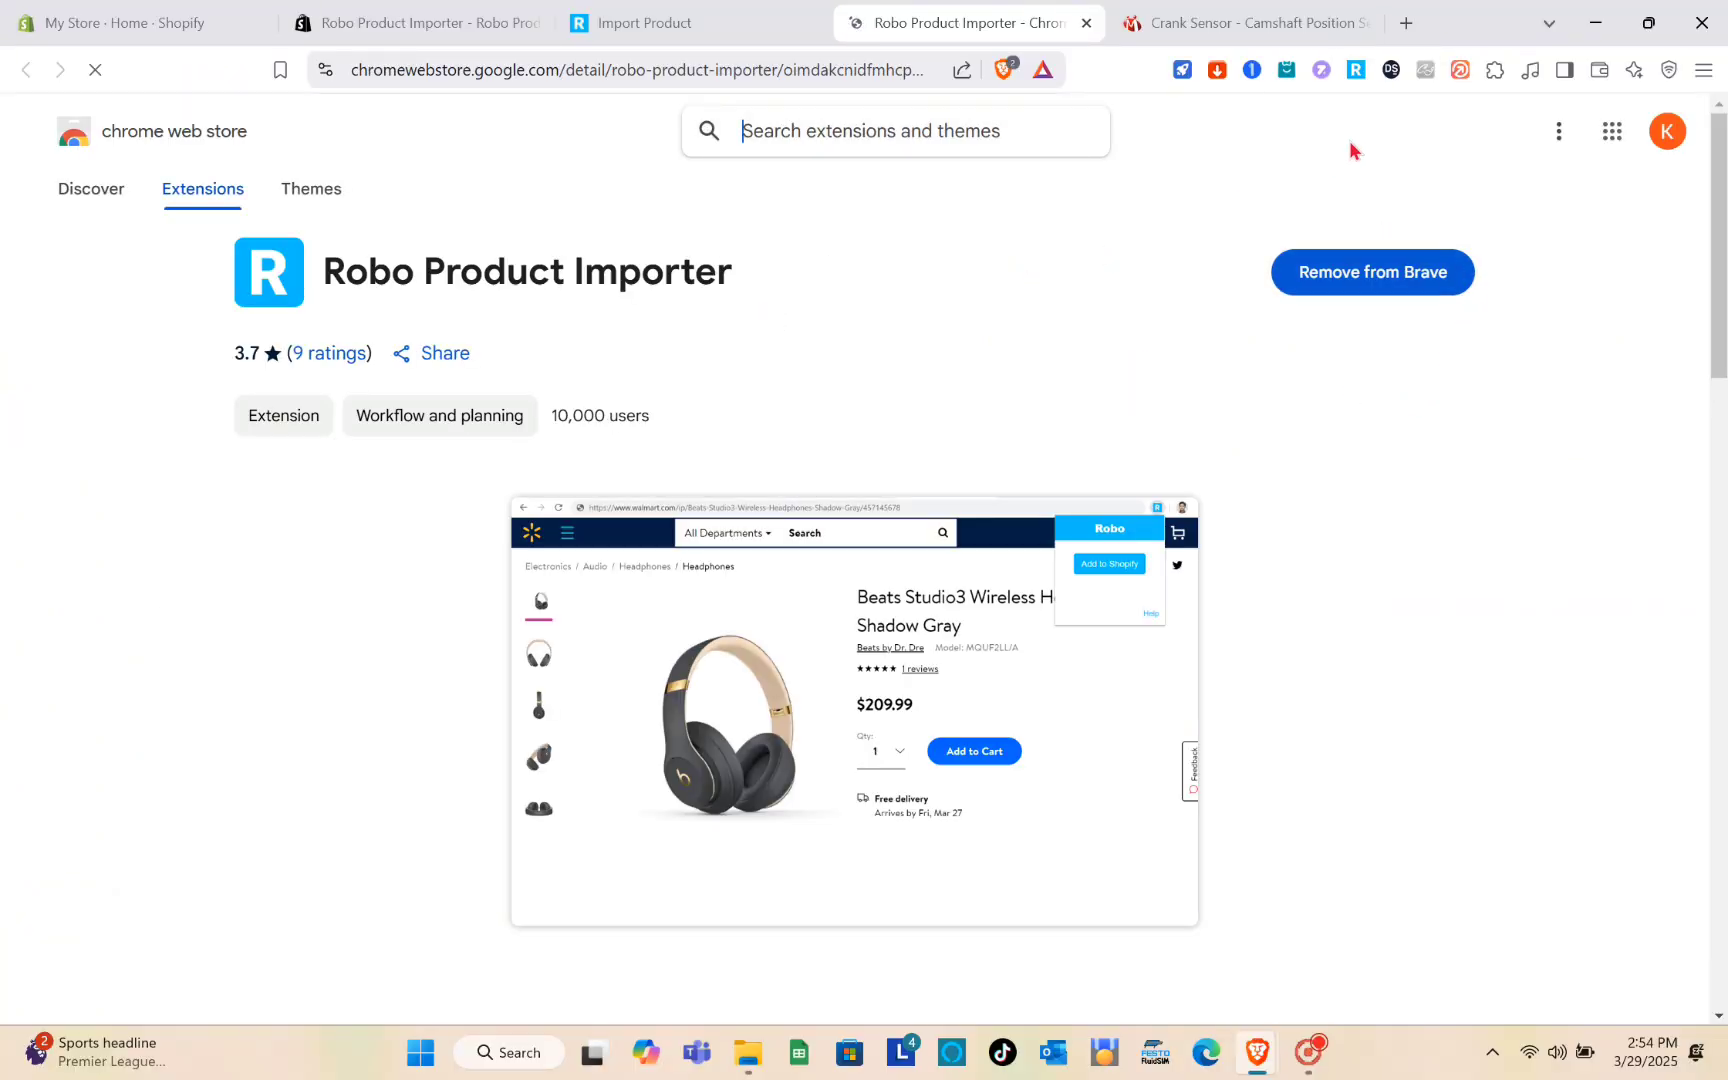
pyautogui.click(1356, 72)
pyautogui.click(759, 150)
pyautogui.click(669, 12)
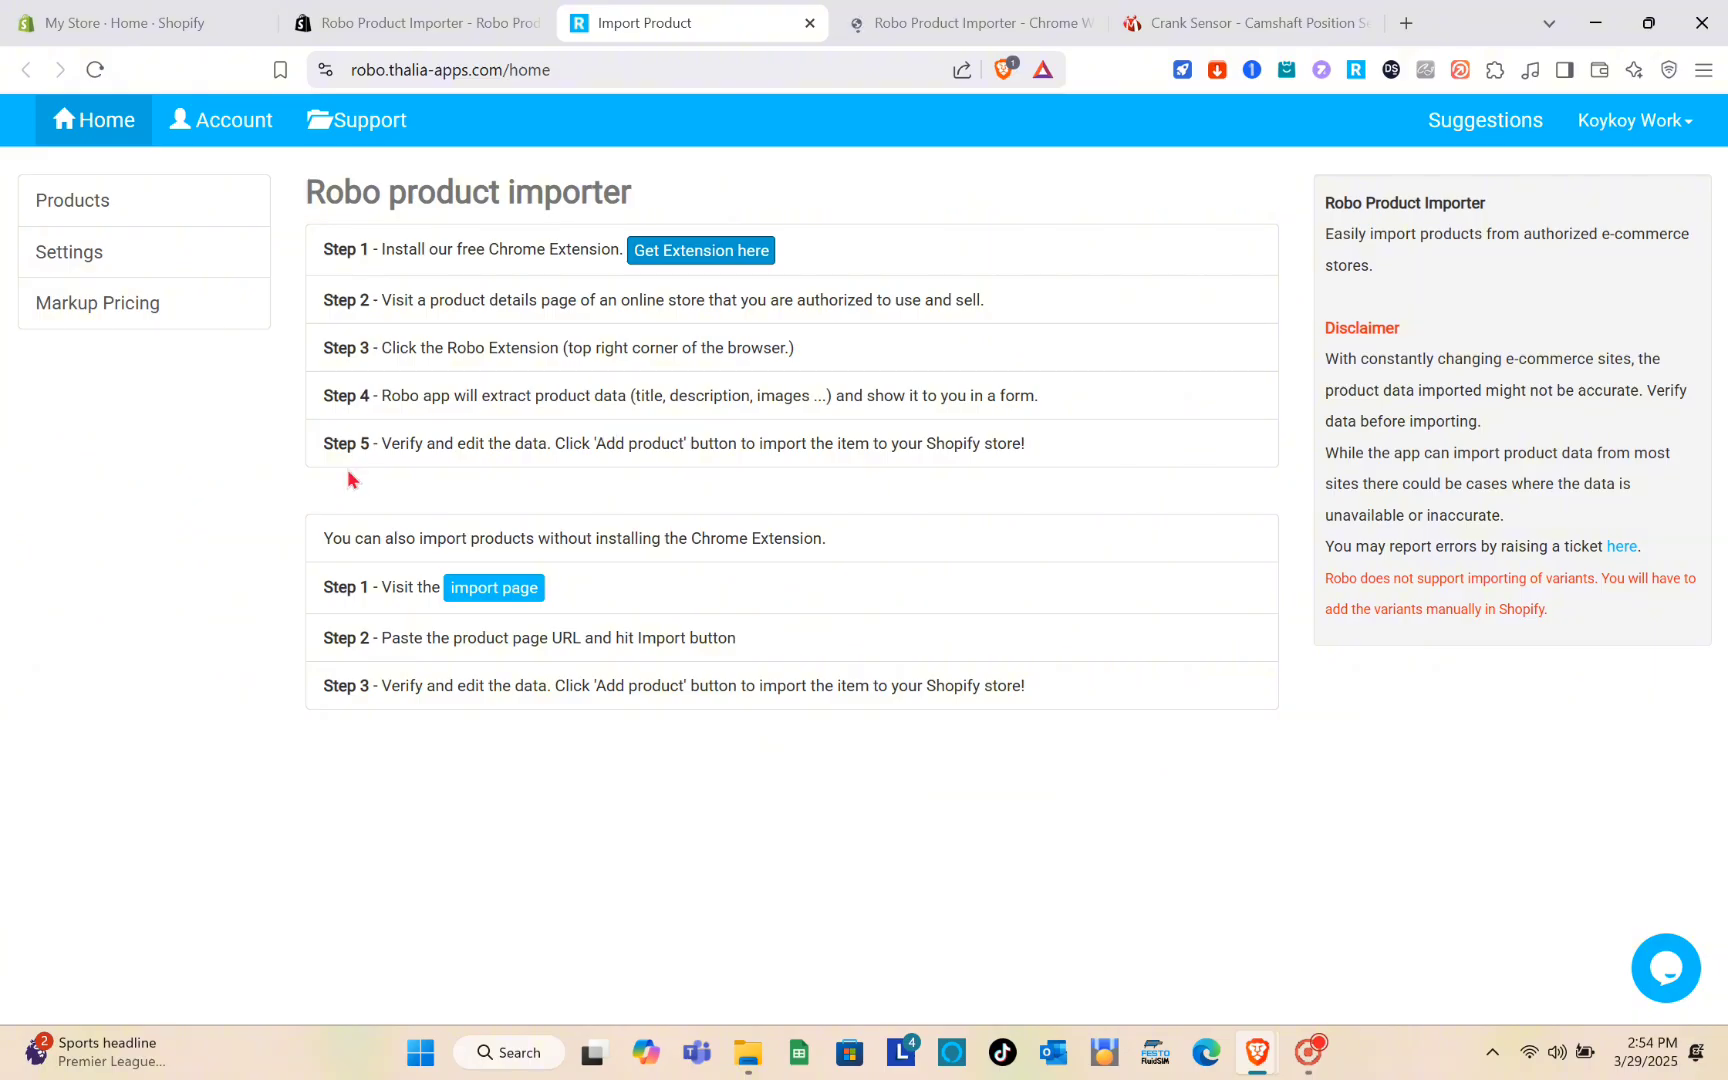
# Step: Open Robo's product import page and copy the web address of IndiaMART's crank sensor page
pyautogui.click(514, 603)
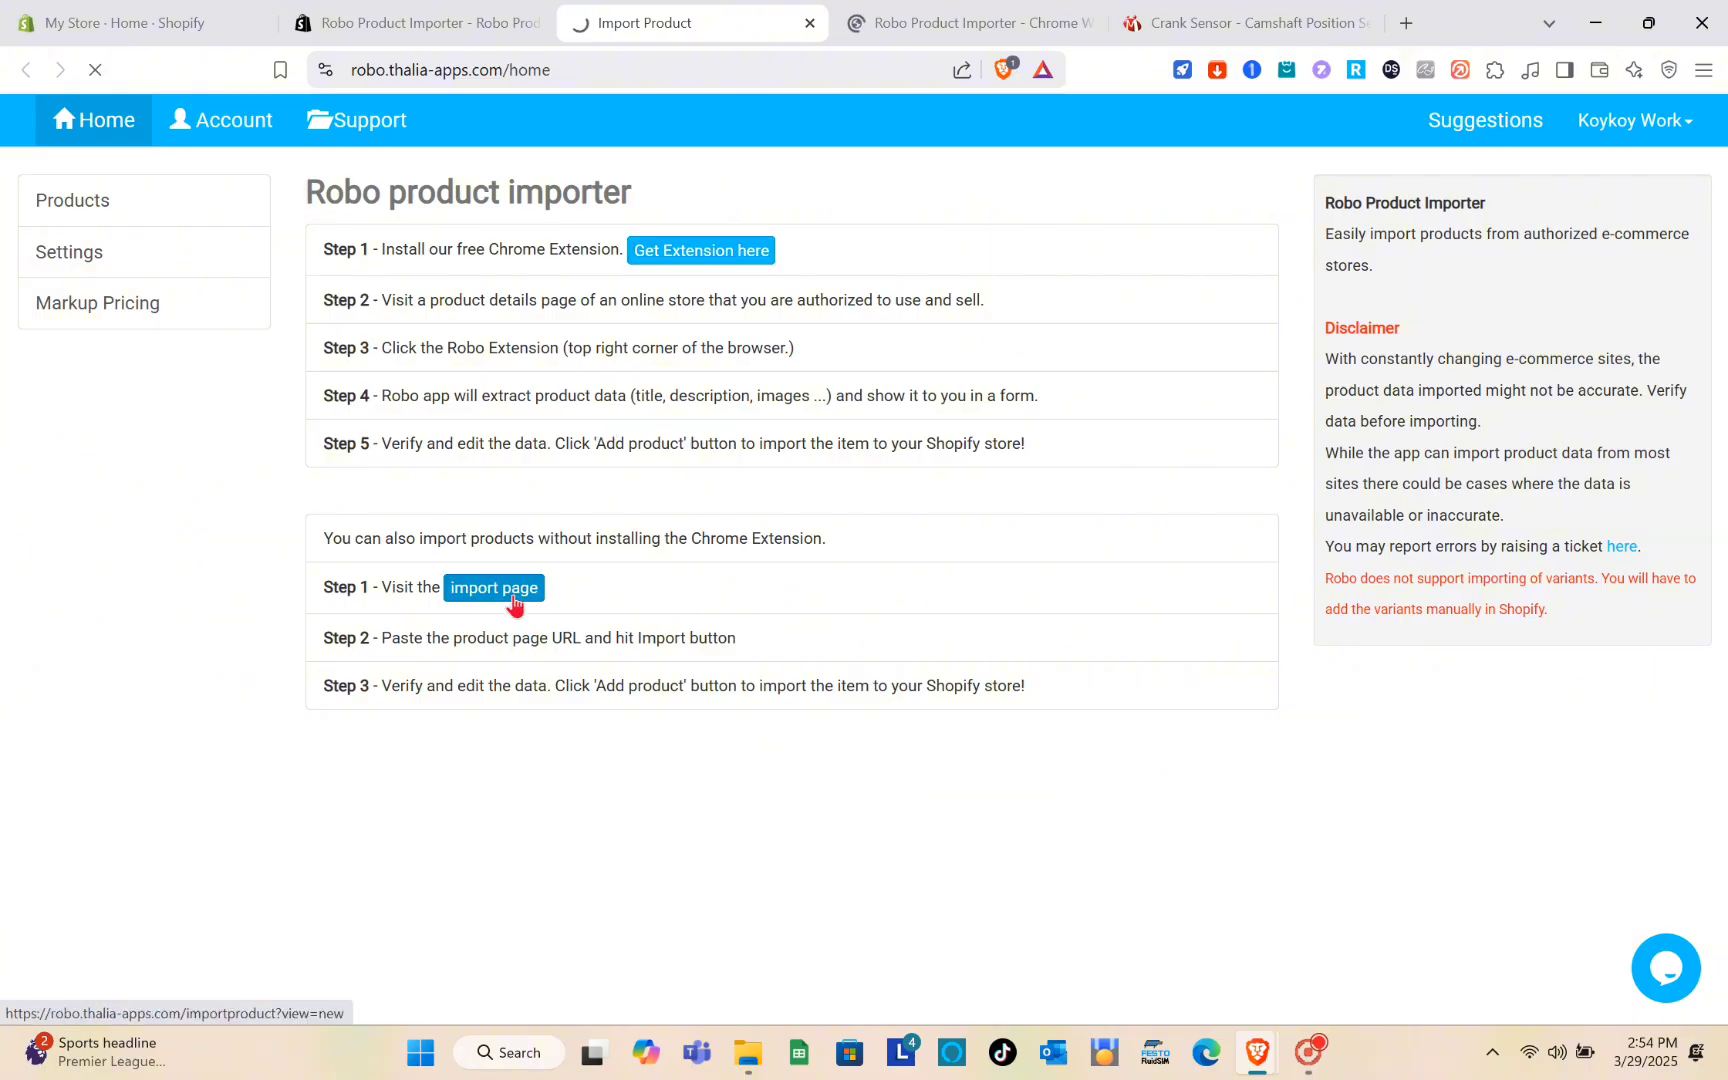
pyautogui.click(1088, 23)
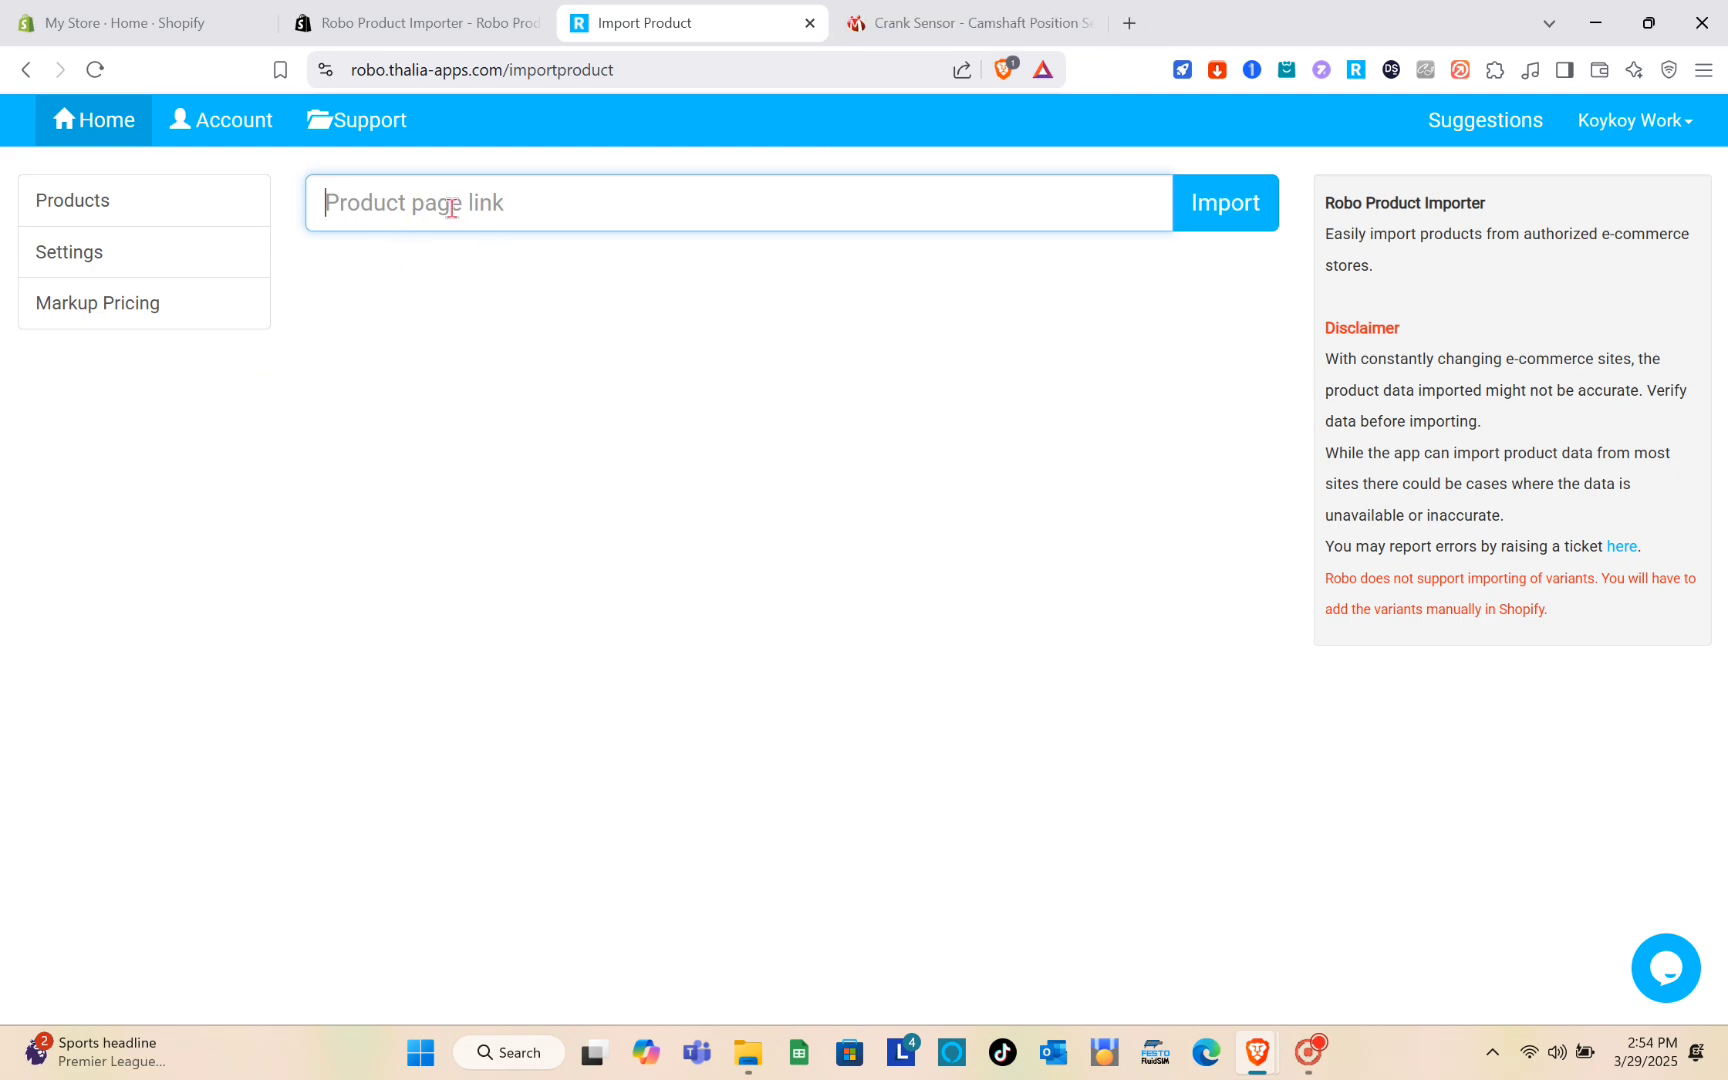
pyautogui.click(962, 18)
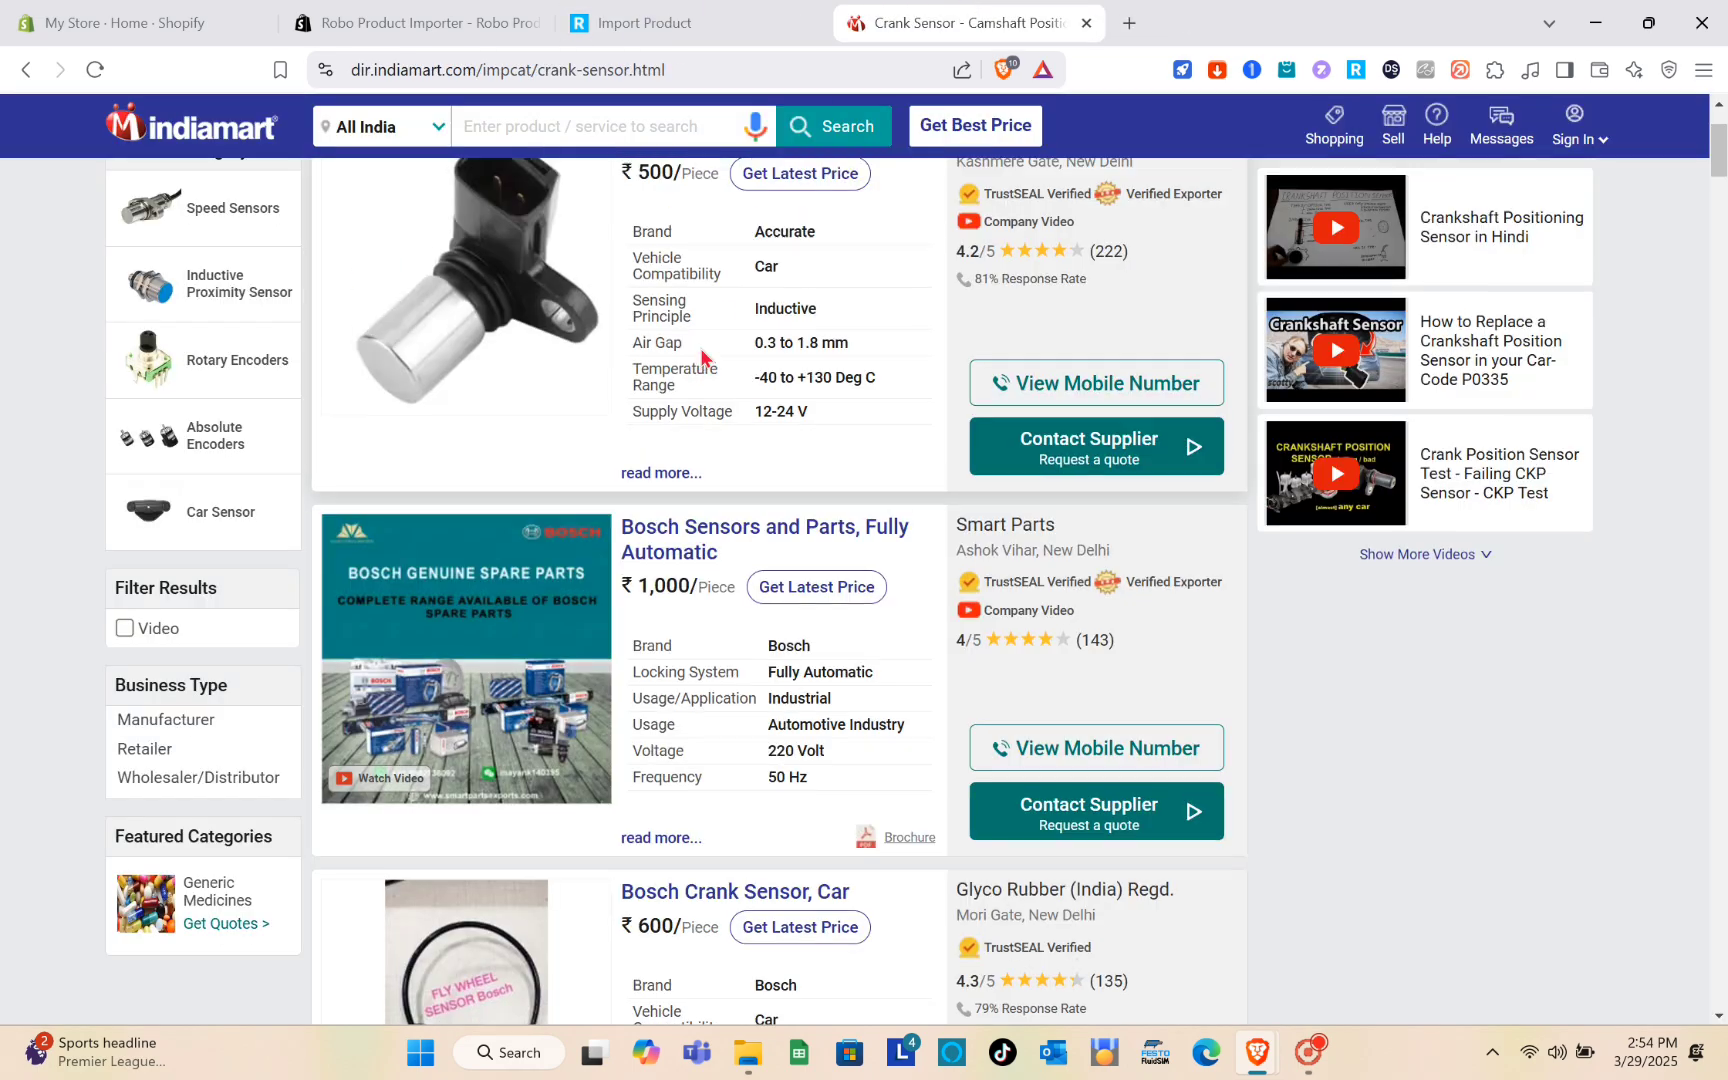
pyautogui.scroll(3, 701, 357)
pyautogui.click(703, 69)
pyautogui.hotkey('ctrl', 'c')
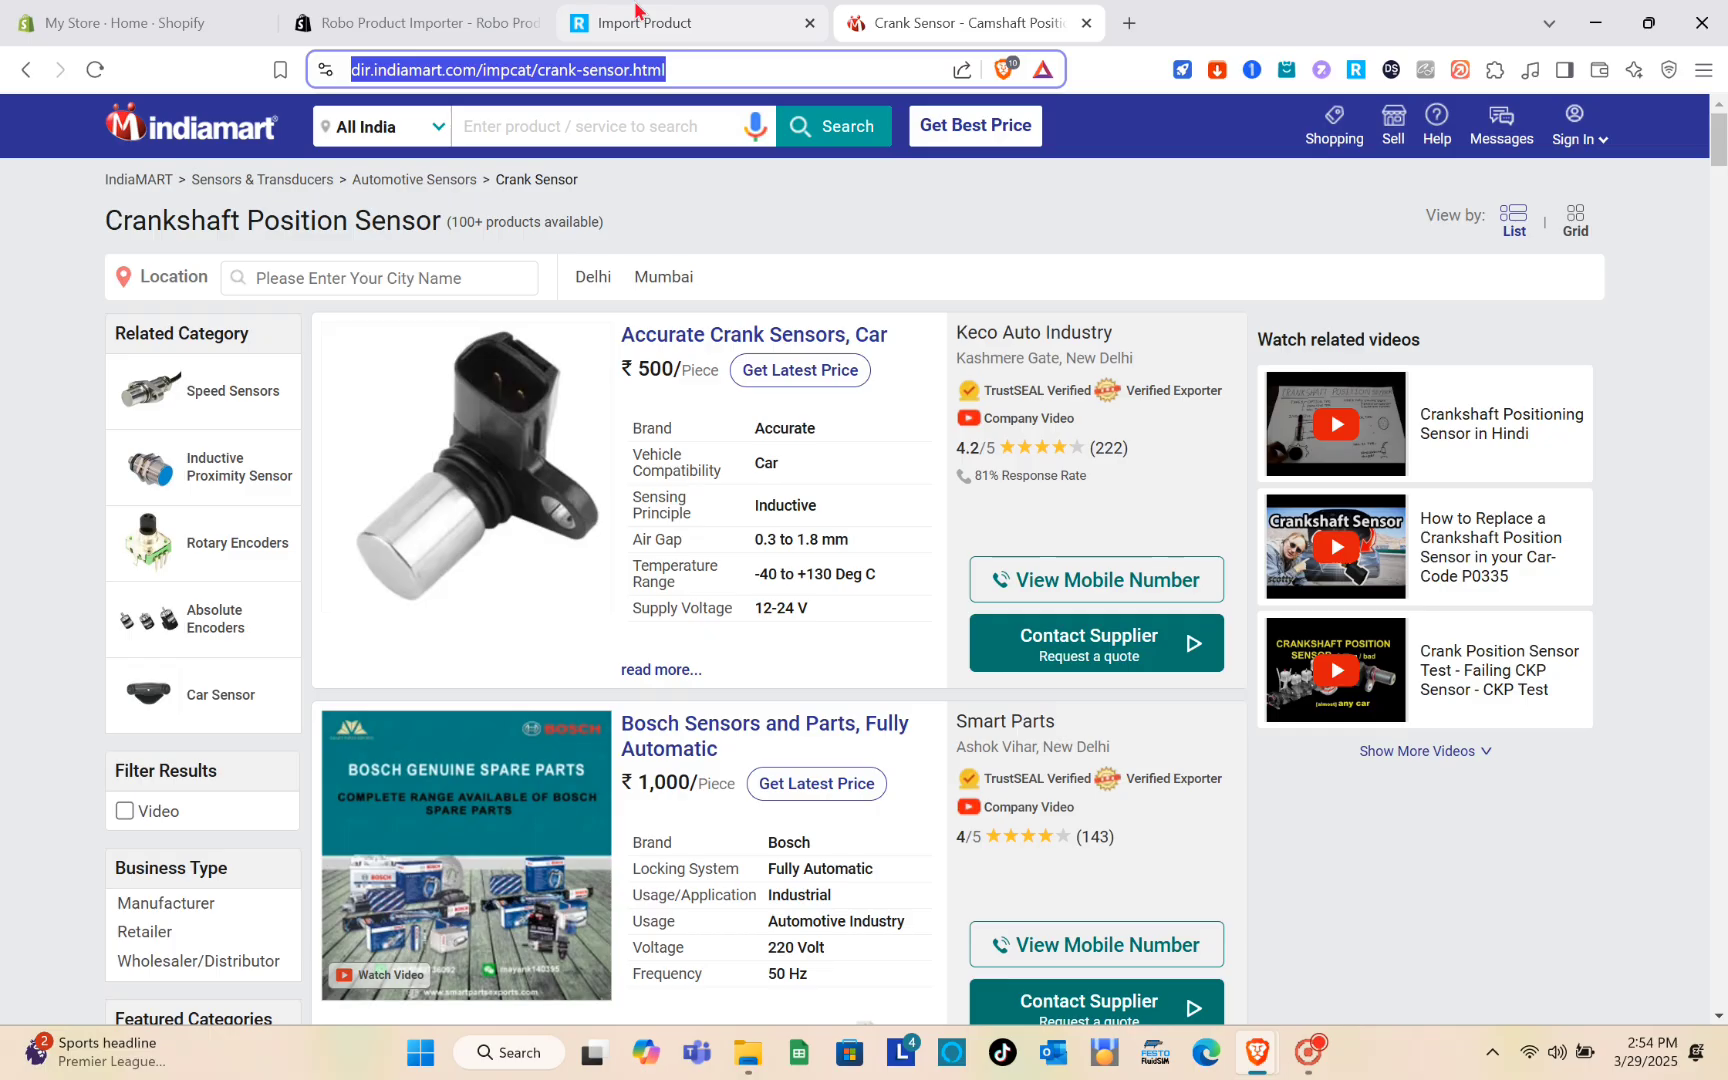
pyautogui.click(787, 10)
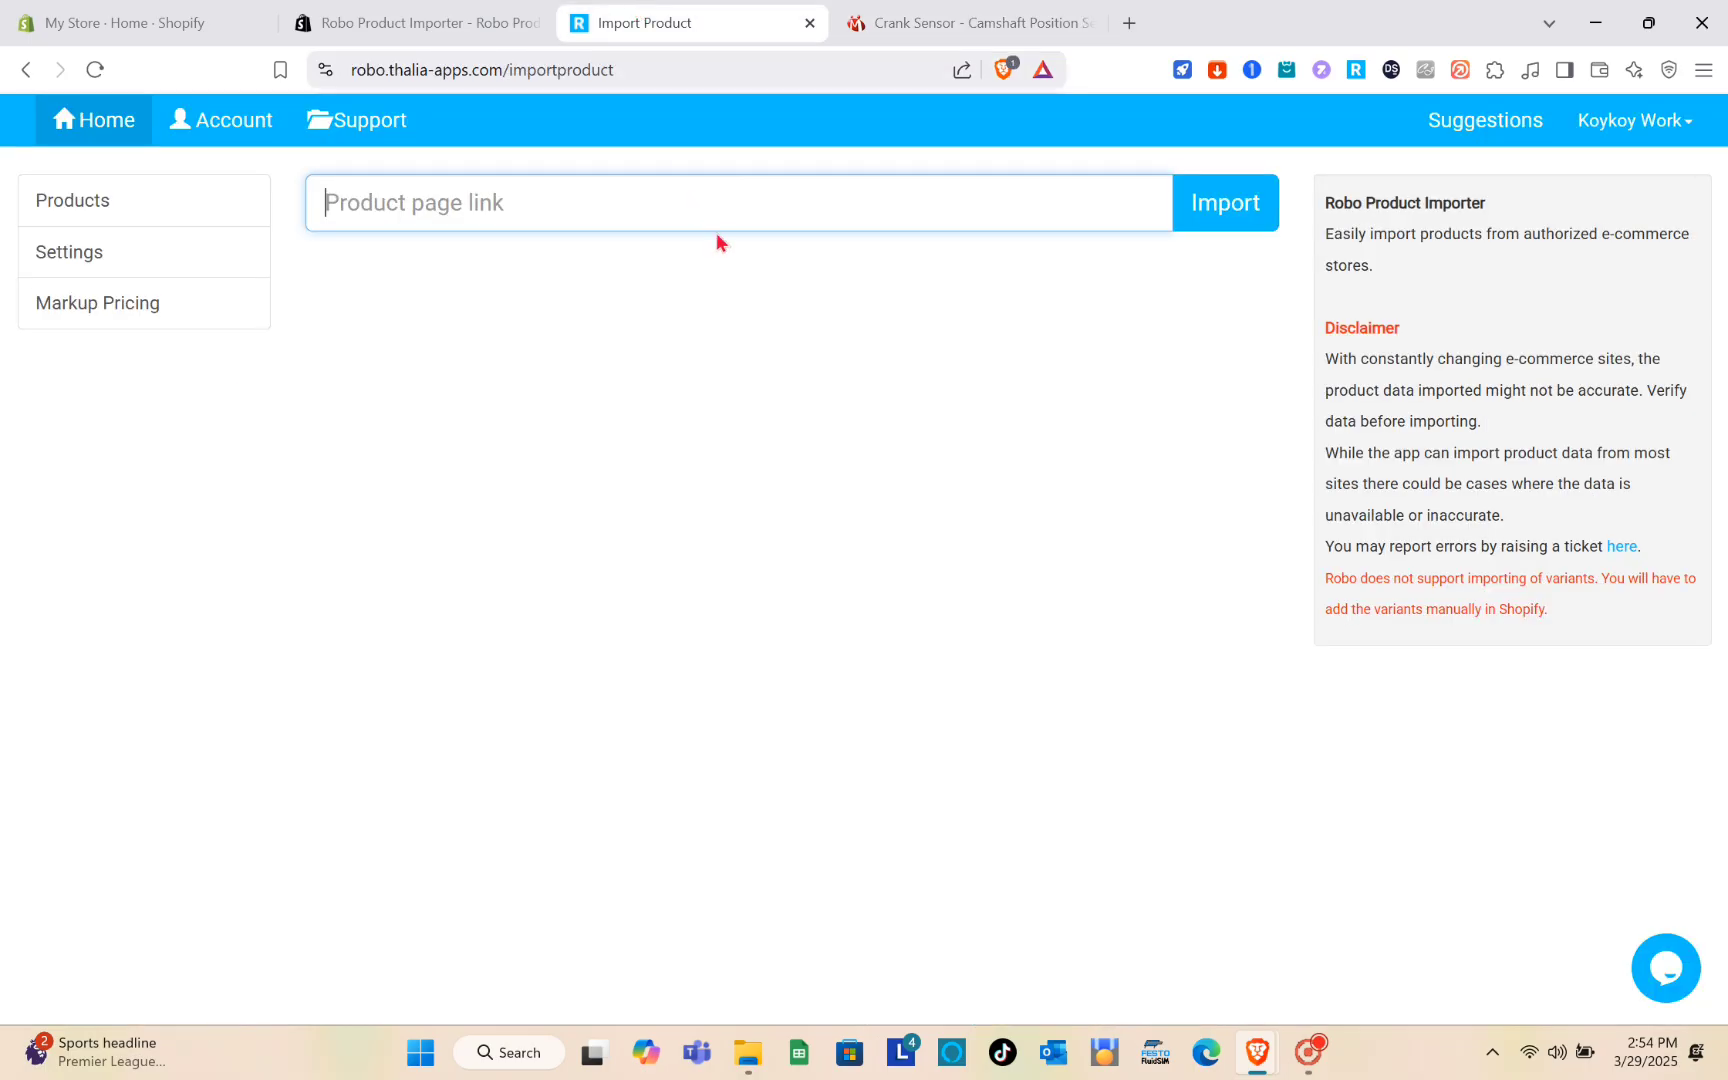
pyautogui.hotkey('ctrl', 'v')
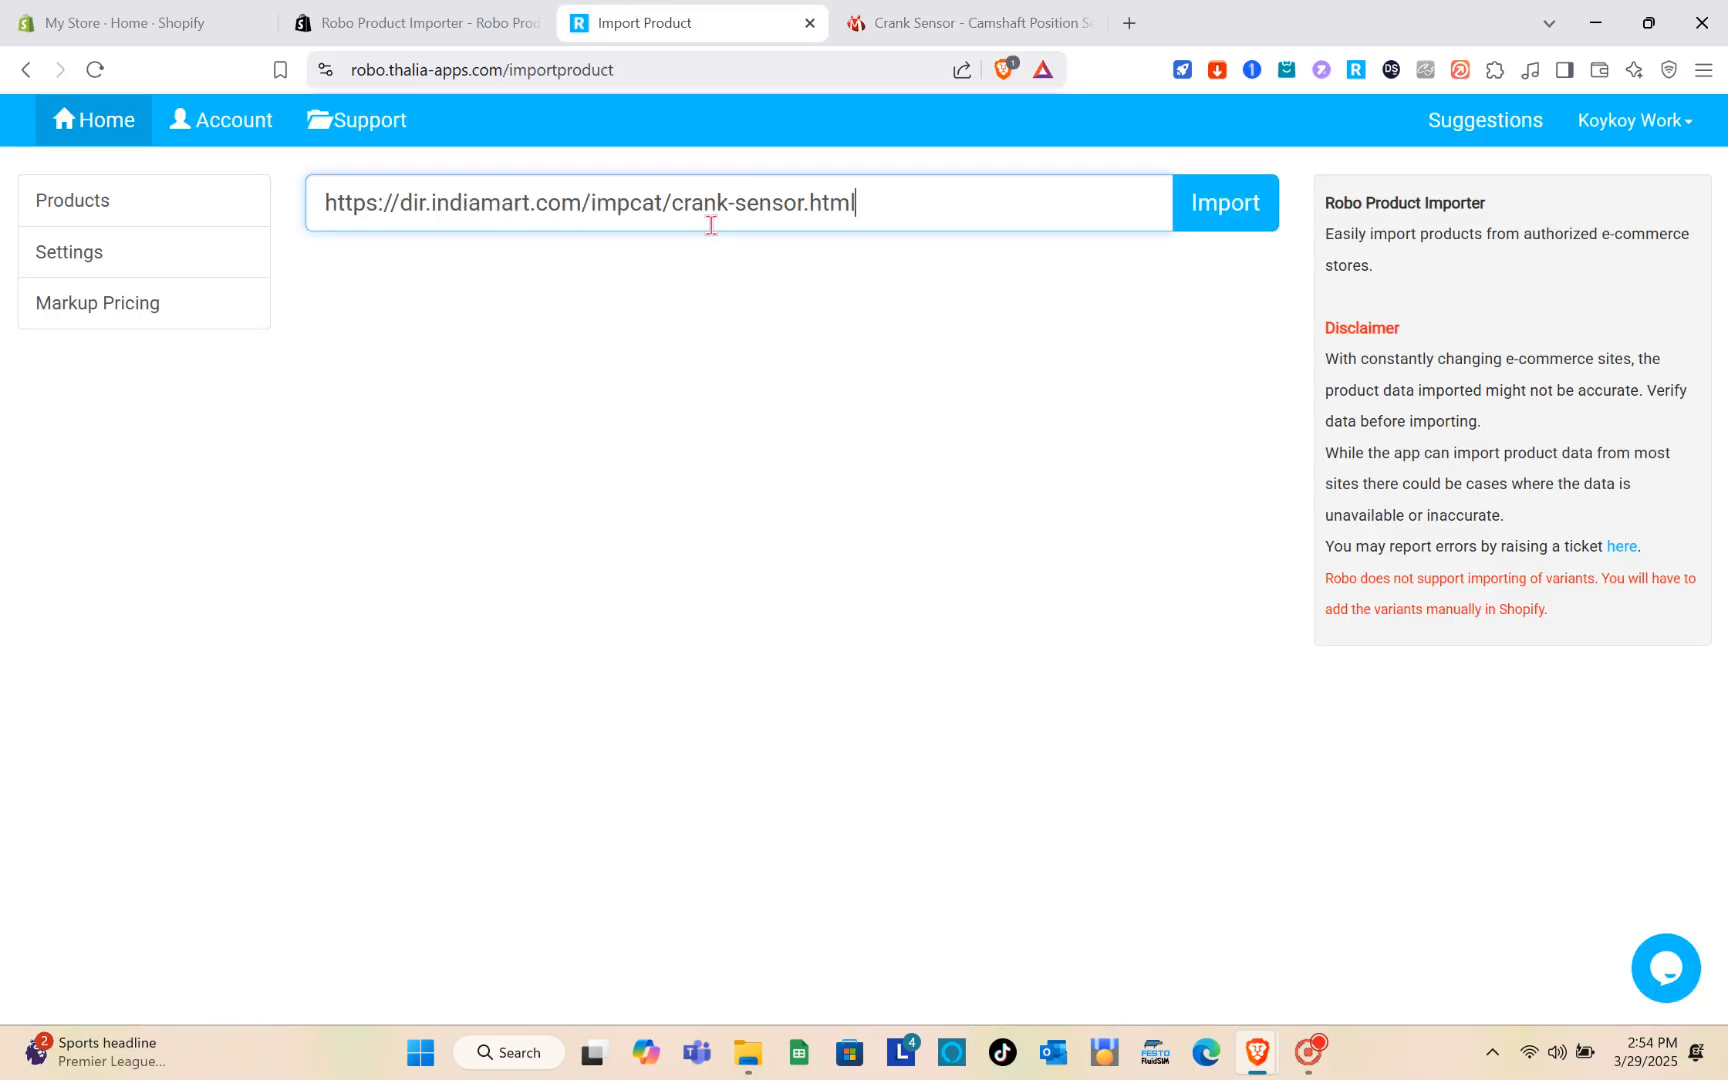
pyautogui.click(1210, 220)
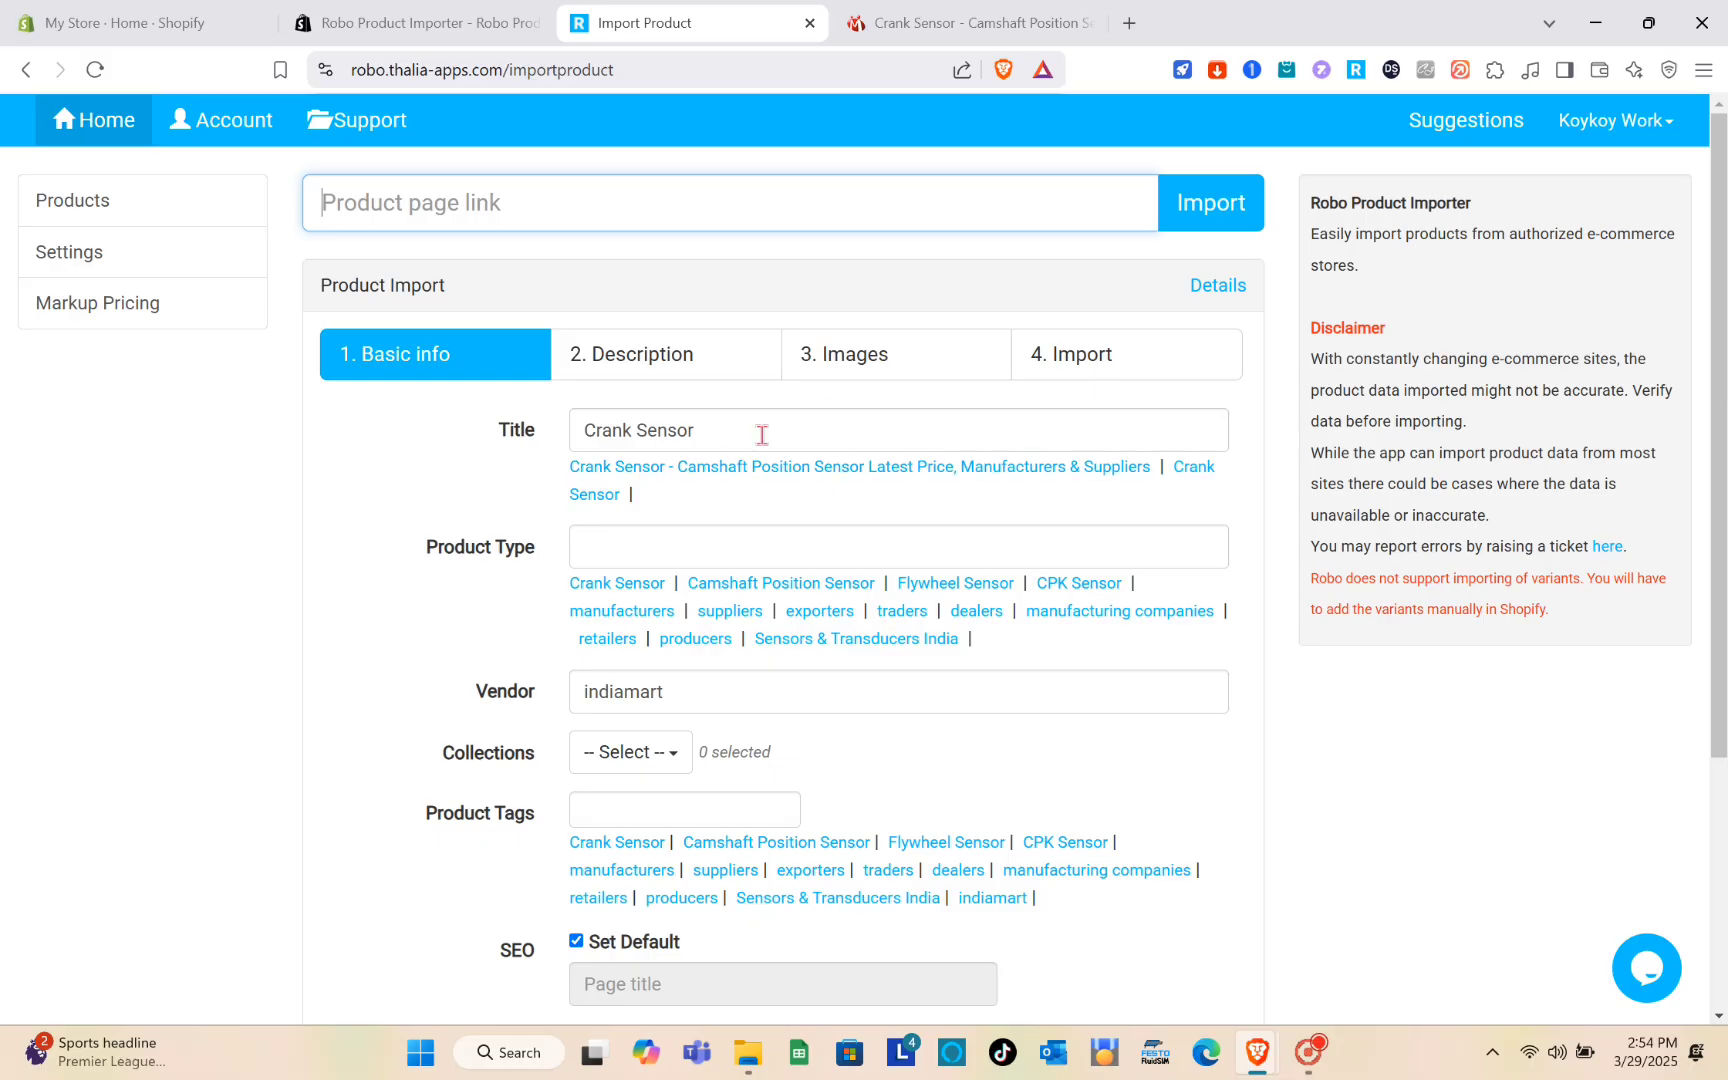
pyautogui.scroll(-3, 813, 533)
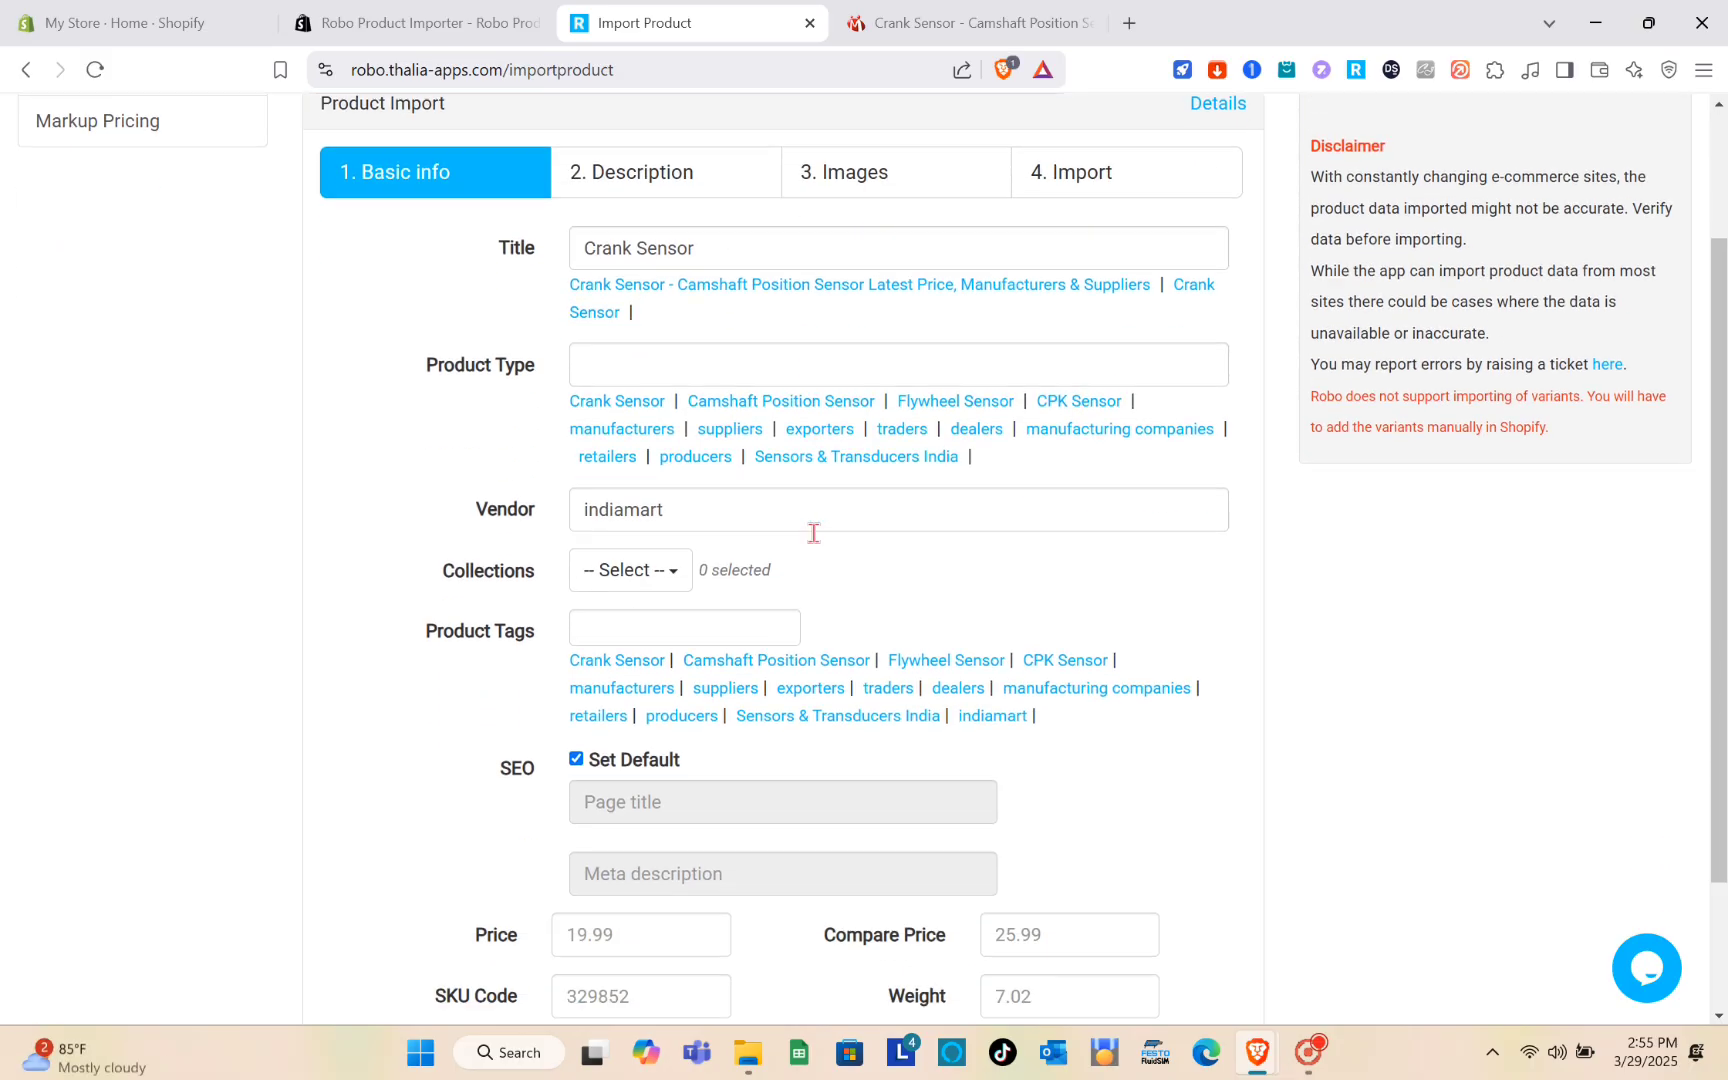
pyautogui.scroll(3, 815, 560)
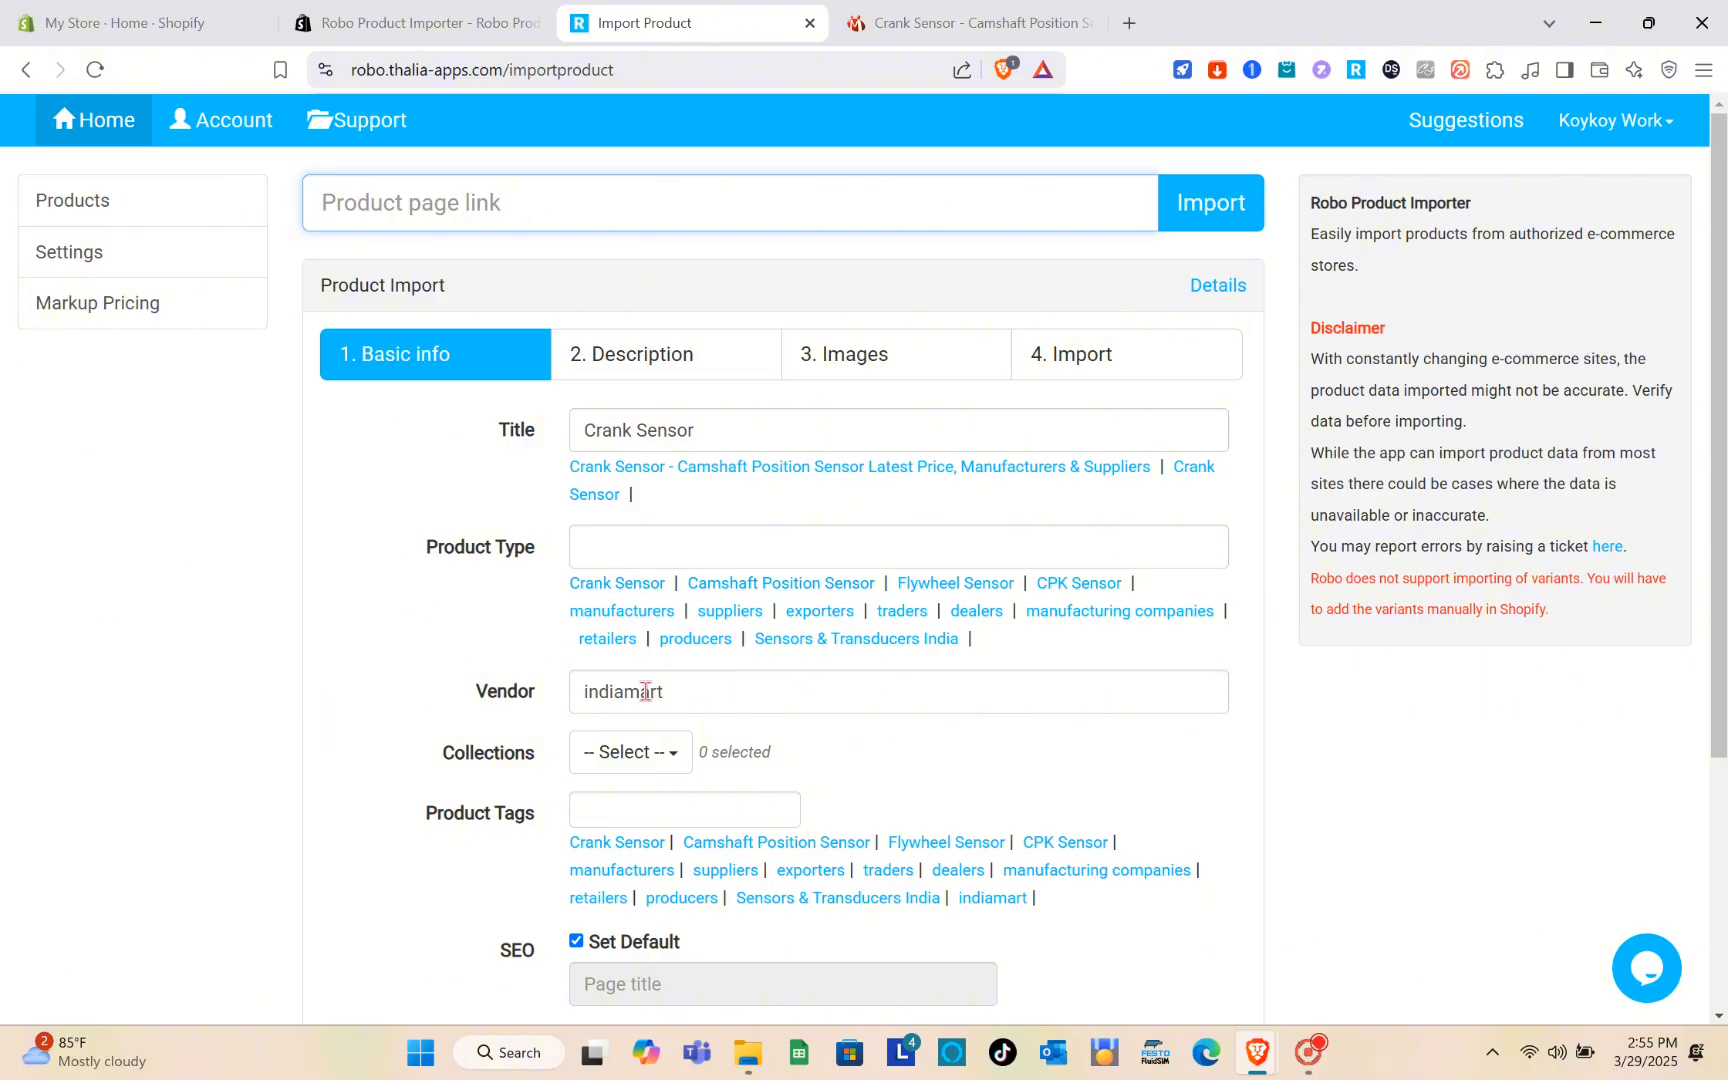
# Step: Assign the Crank Sensor product to the Home page collection
pyautogui.scroll(-2, 672, 691)
pyautogui.click(668, 581)
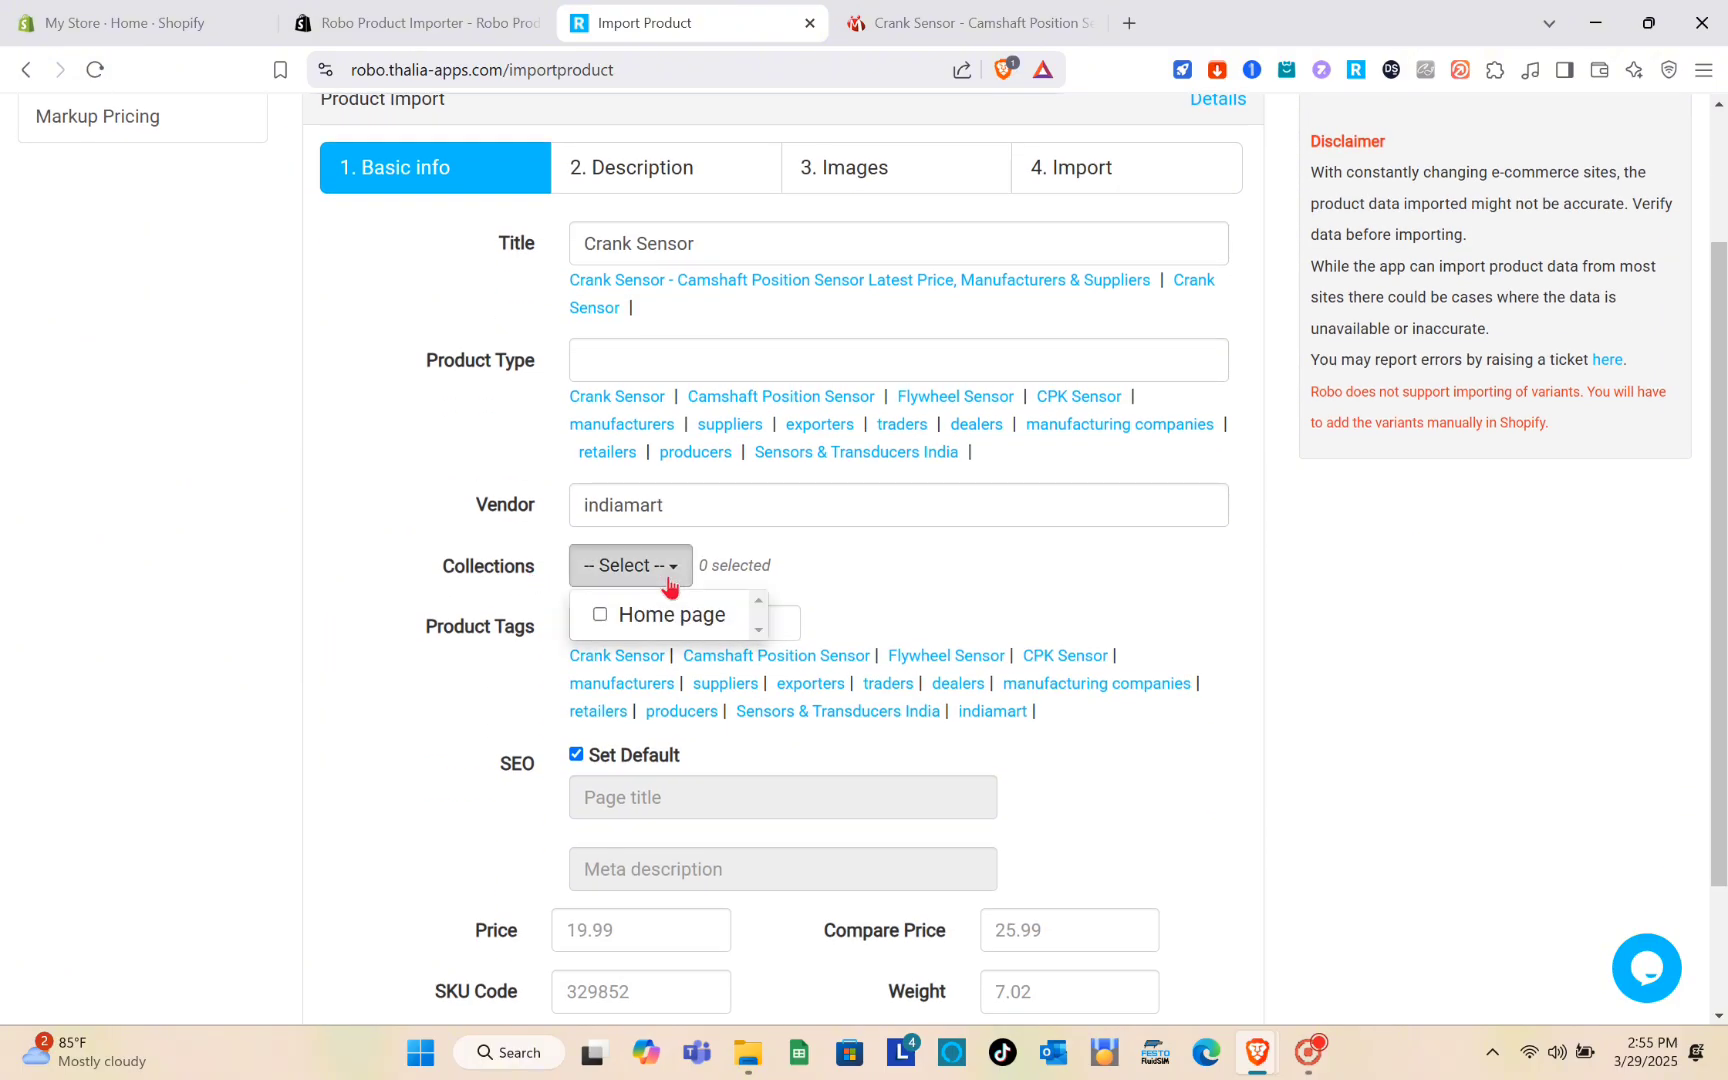
pyautogui.click(668, 581)
pyautogui.click(660, 576)
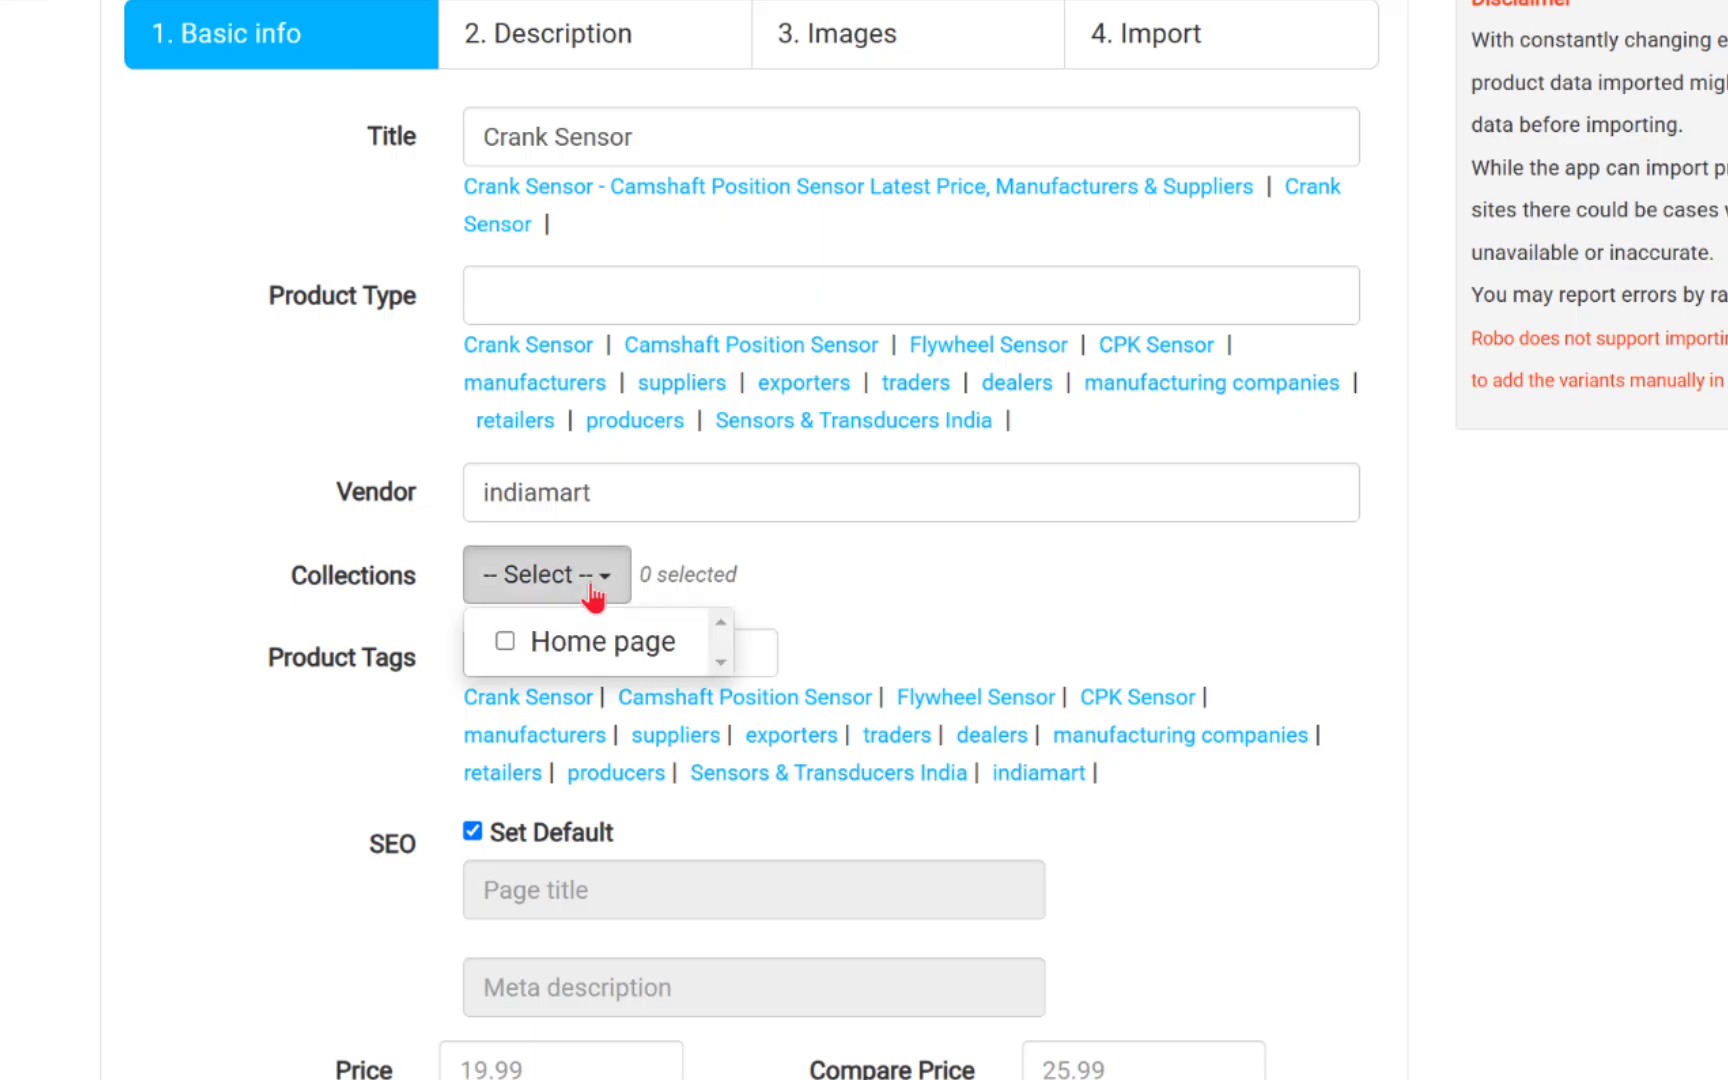
pyautogui.click(507, 640)
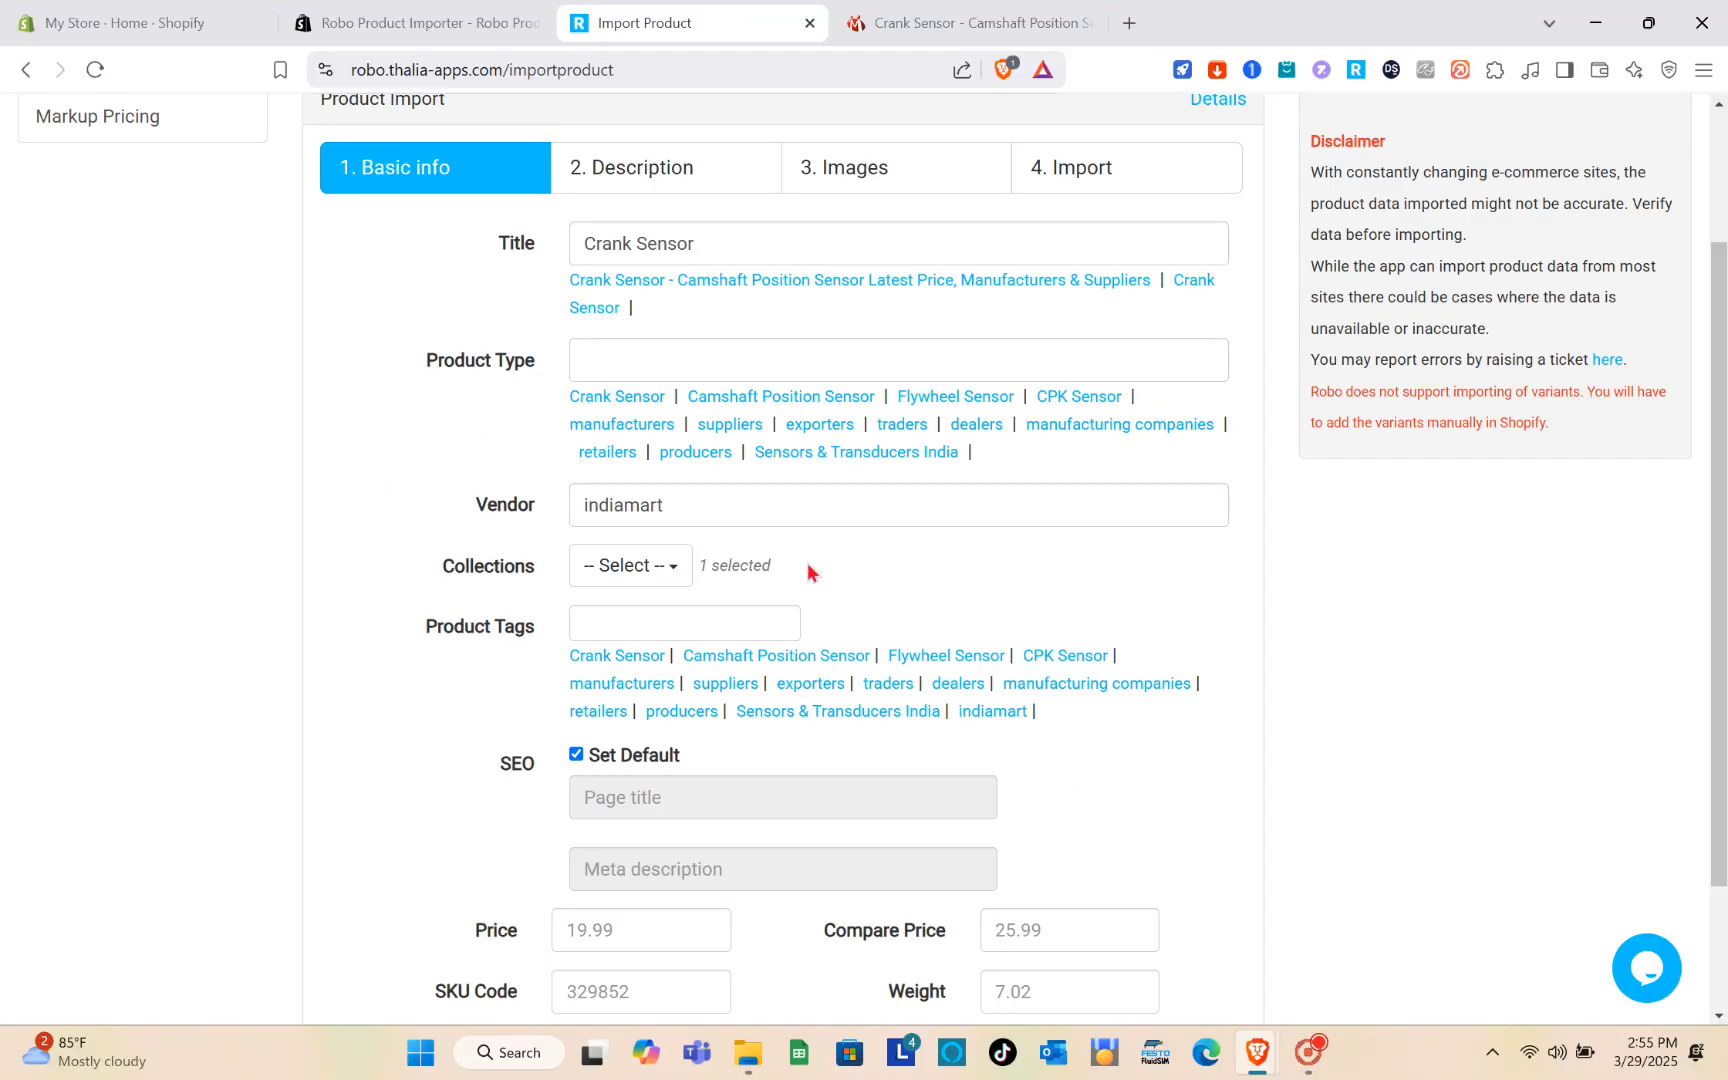
# Step: Review the Crank Sensor's pricing fields, its imported description, and the full set of imported images
pyautogui.scroll(-2, 679, 625)
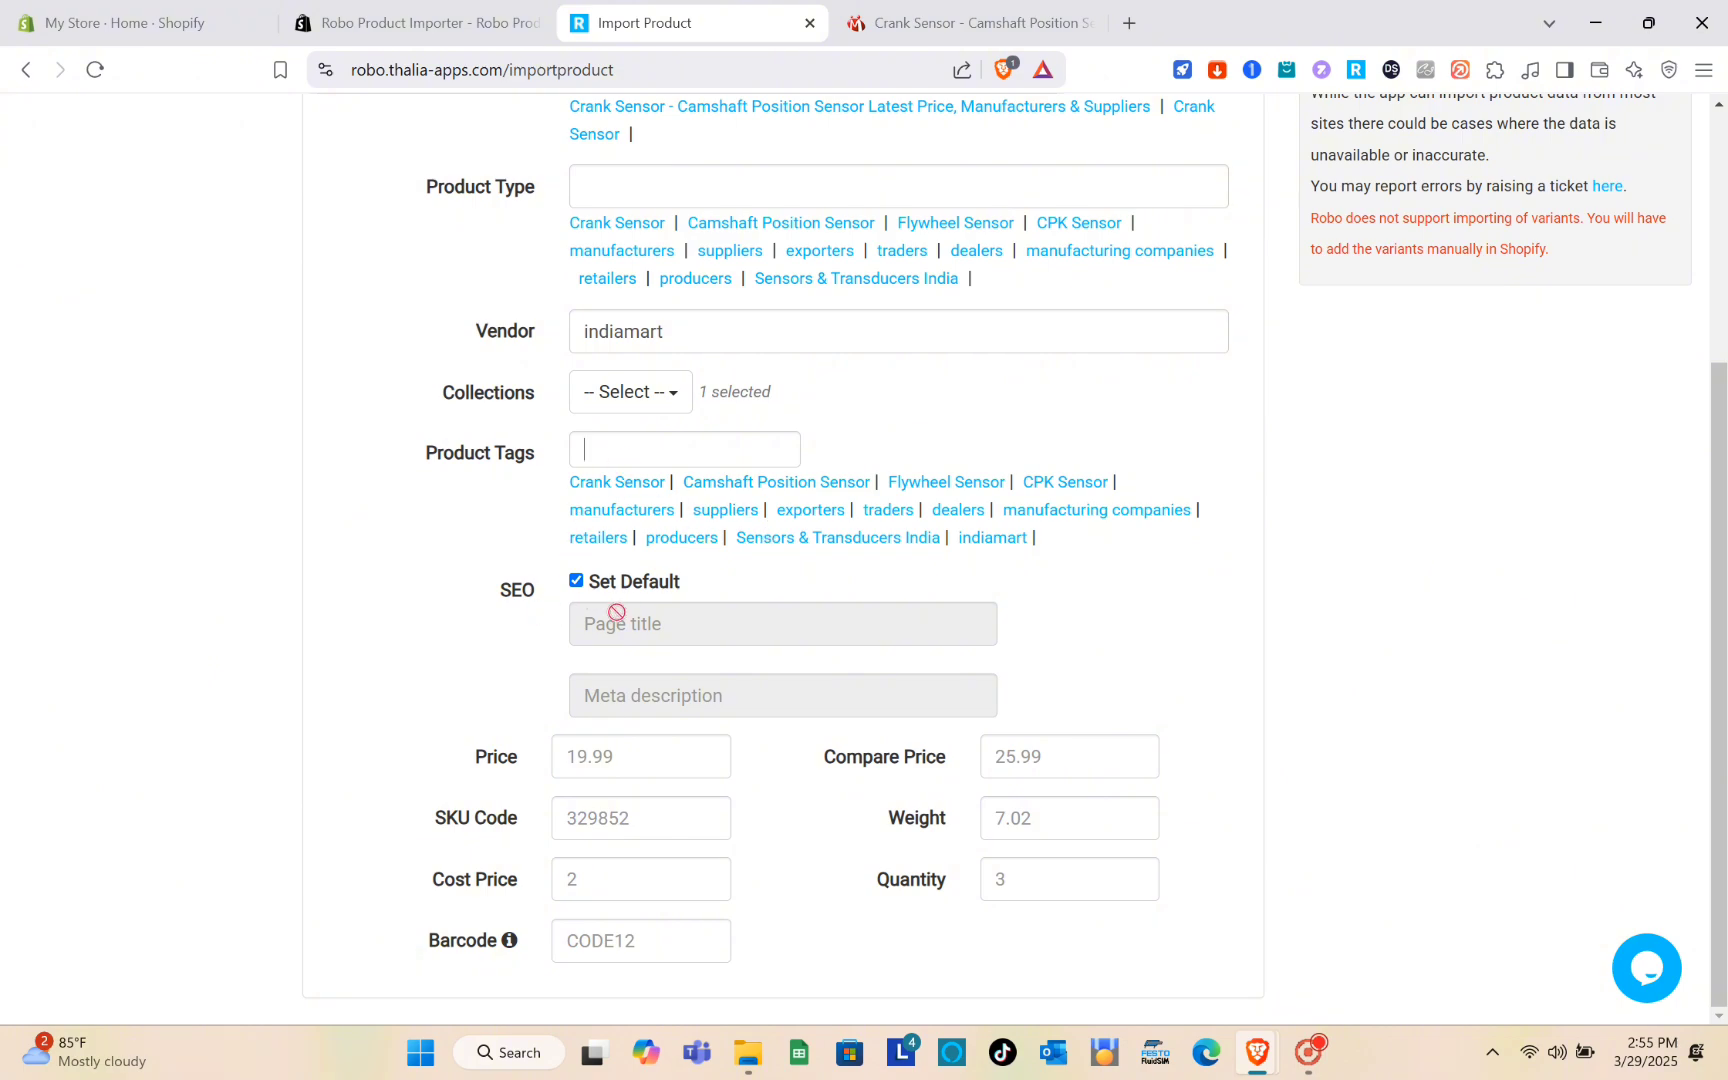
pyautogui.click(620, 755)
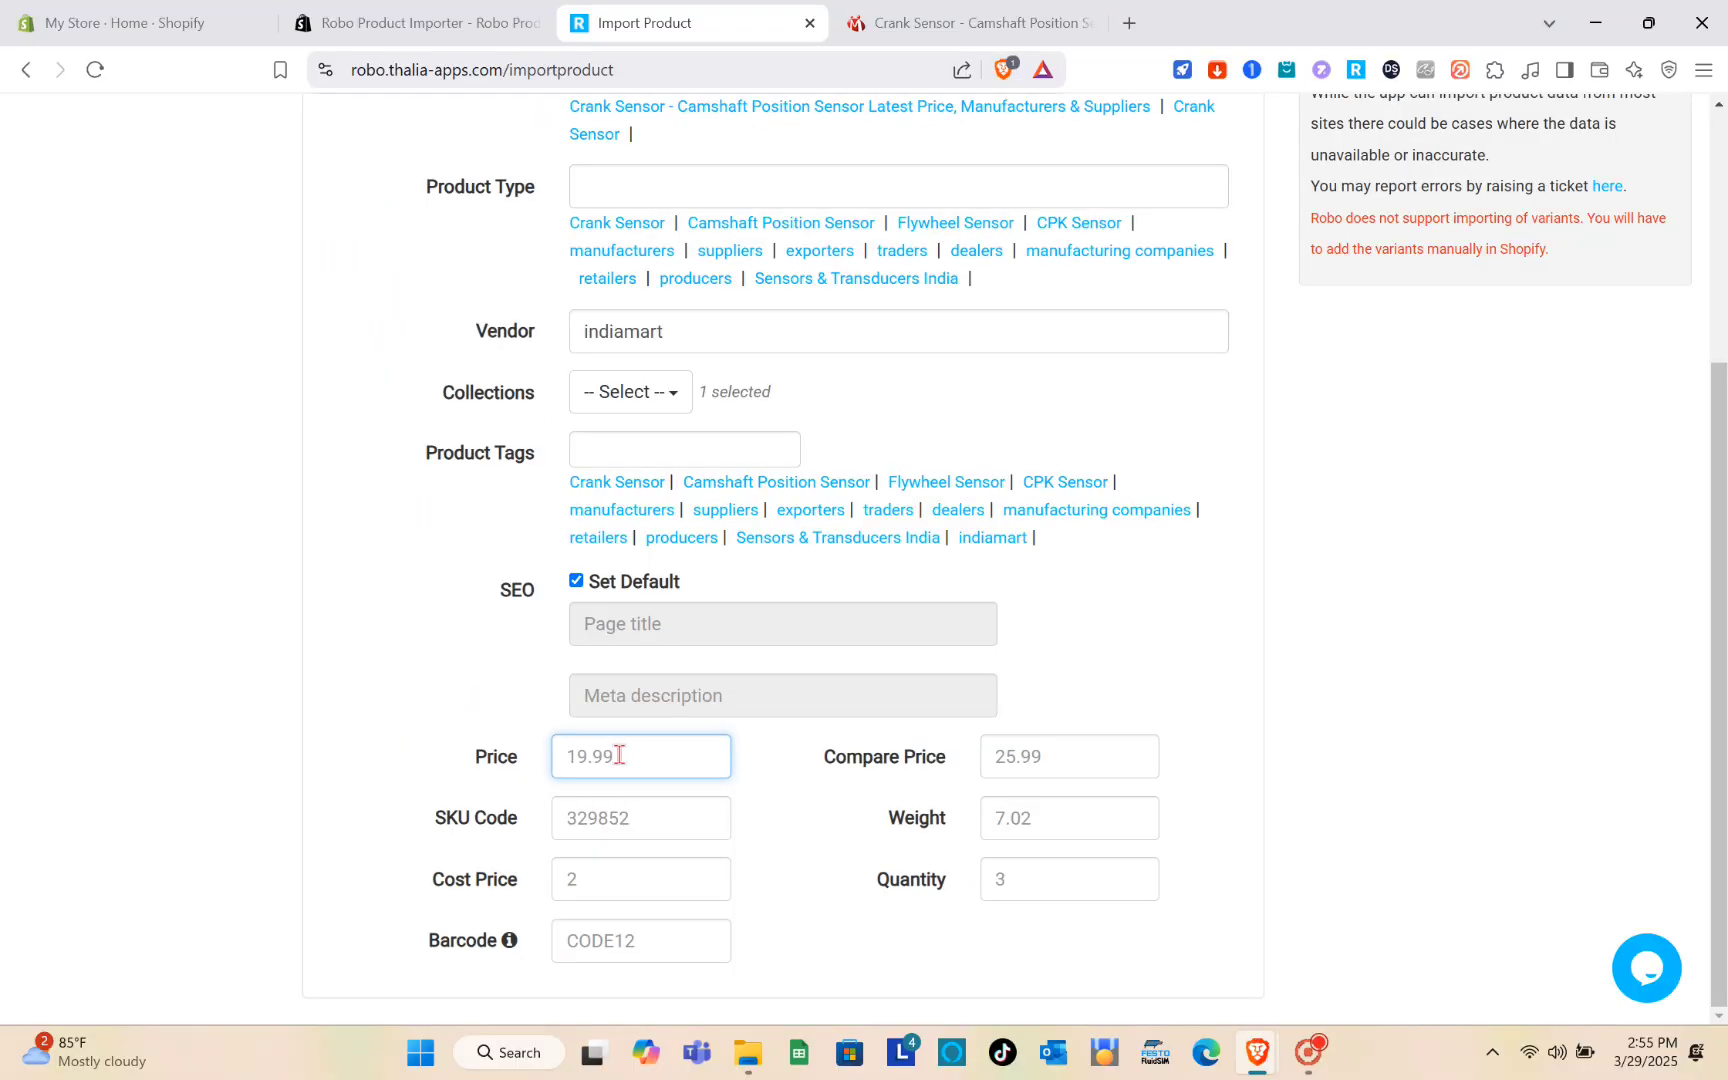
pyautogui.scroll(3, 619, 755)
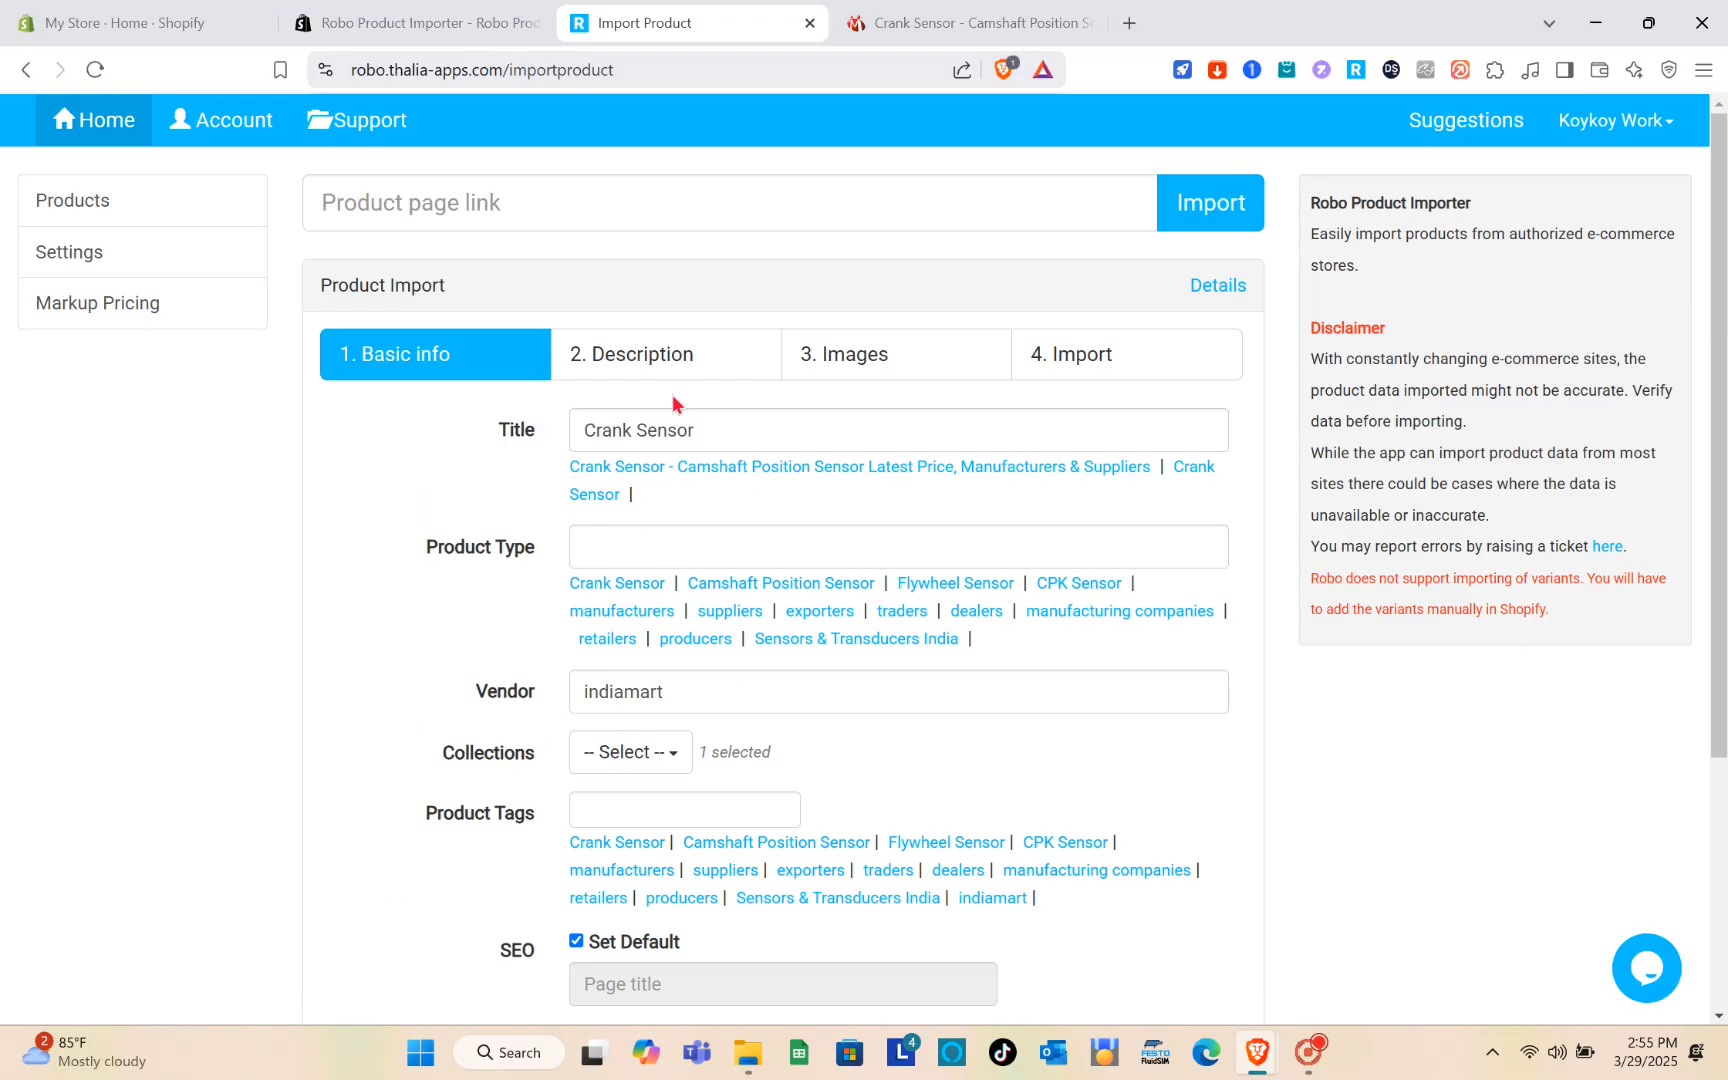
pyautogui.click(662, 362)
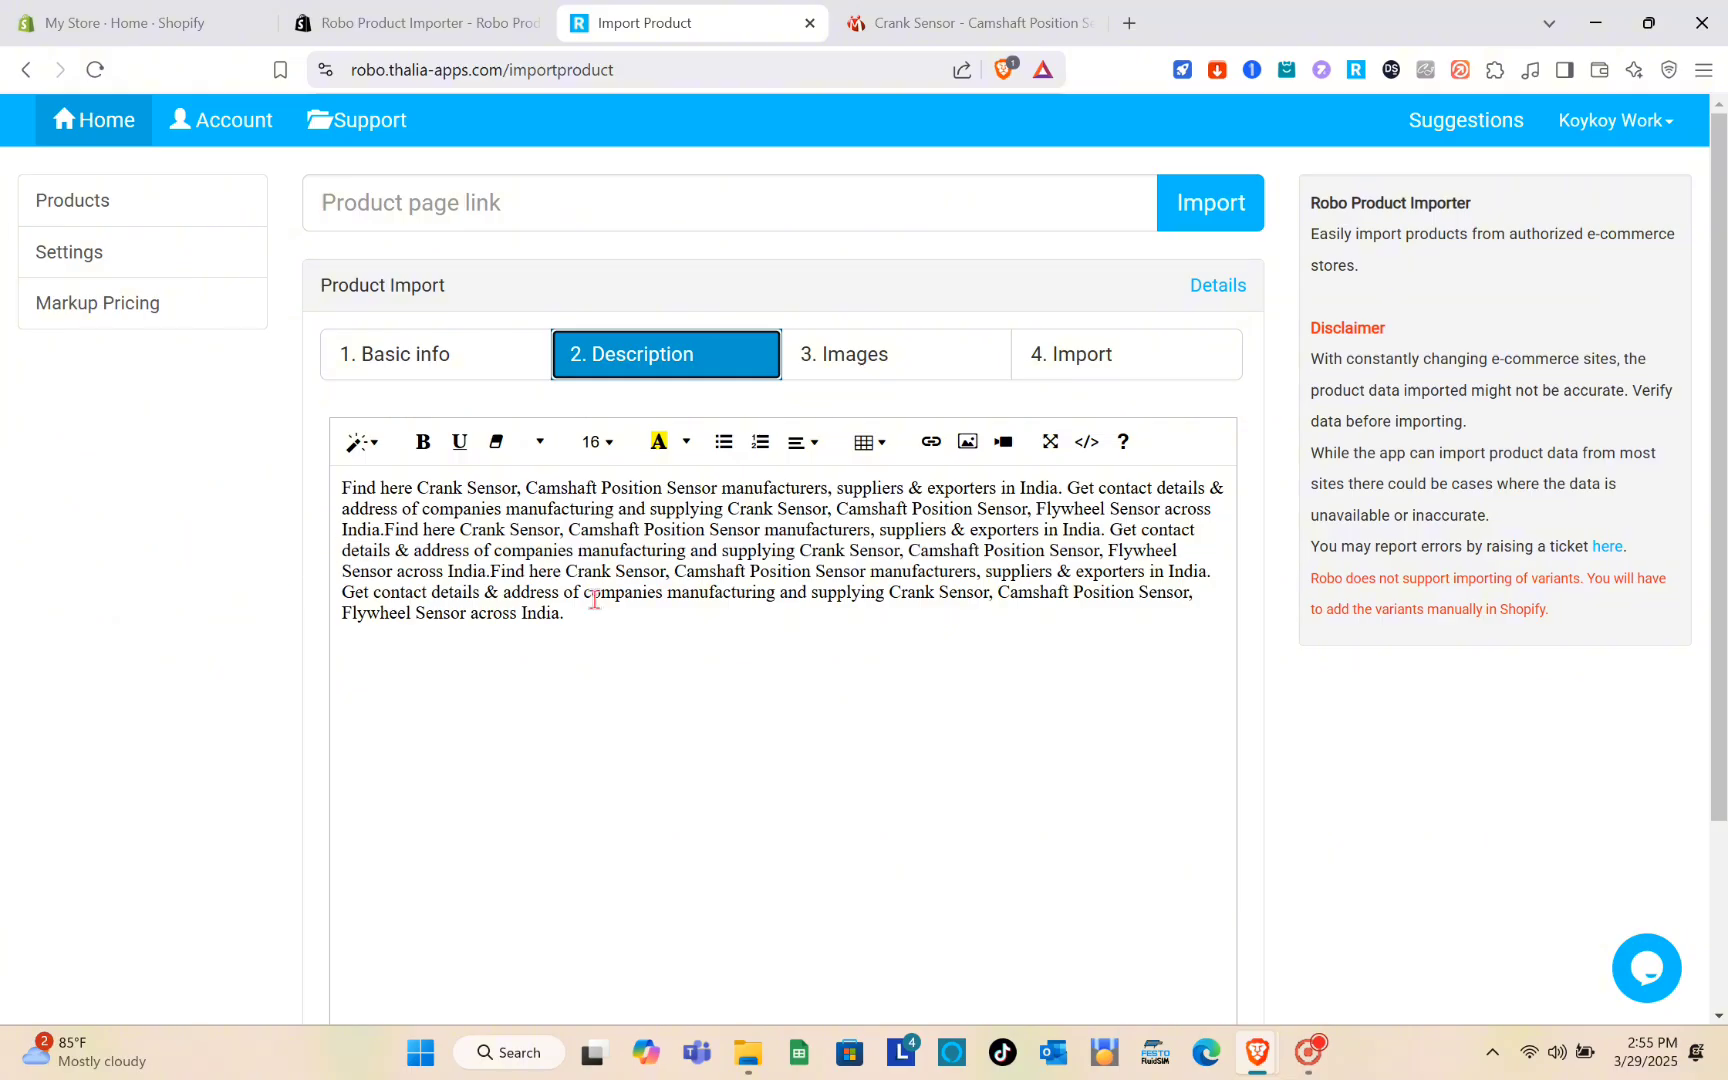
pyautogui.scroll(-3, 647, 659)
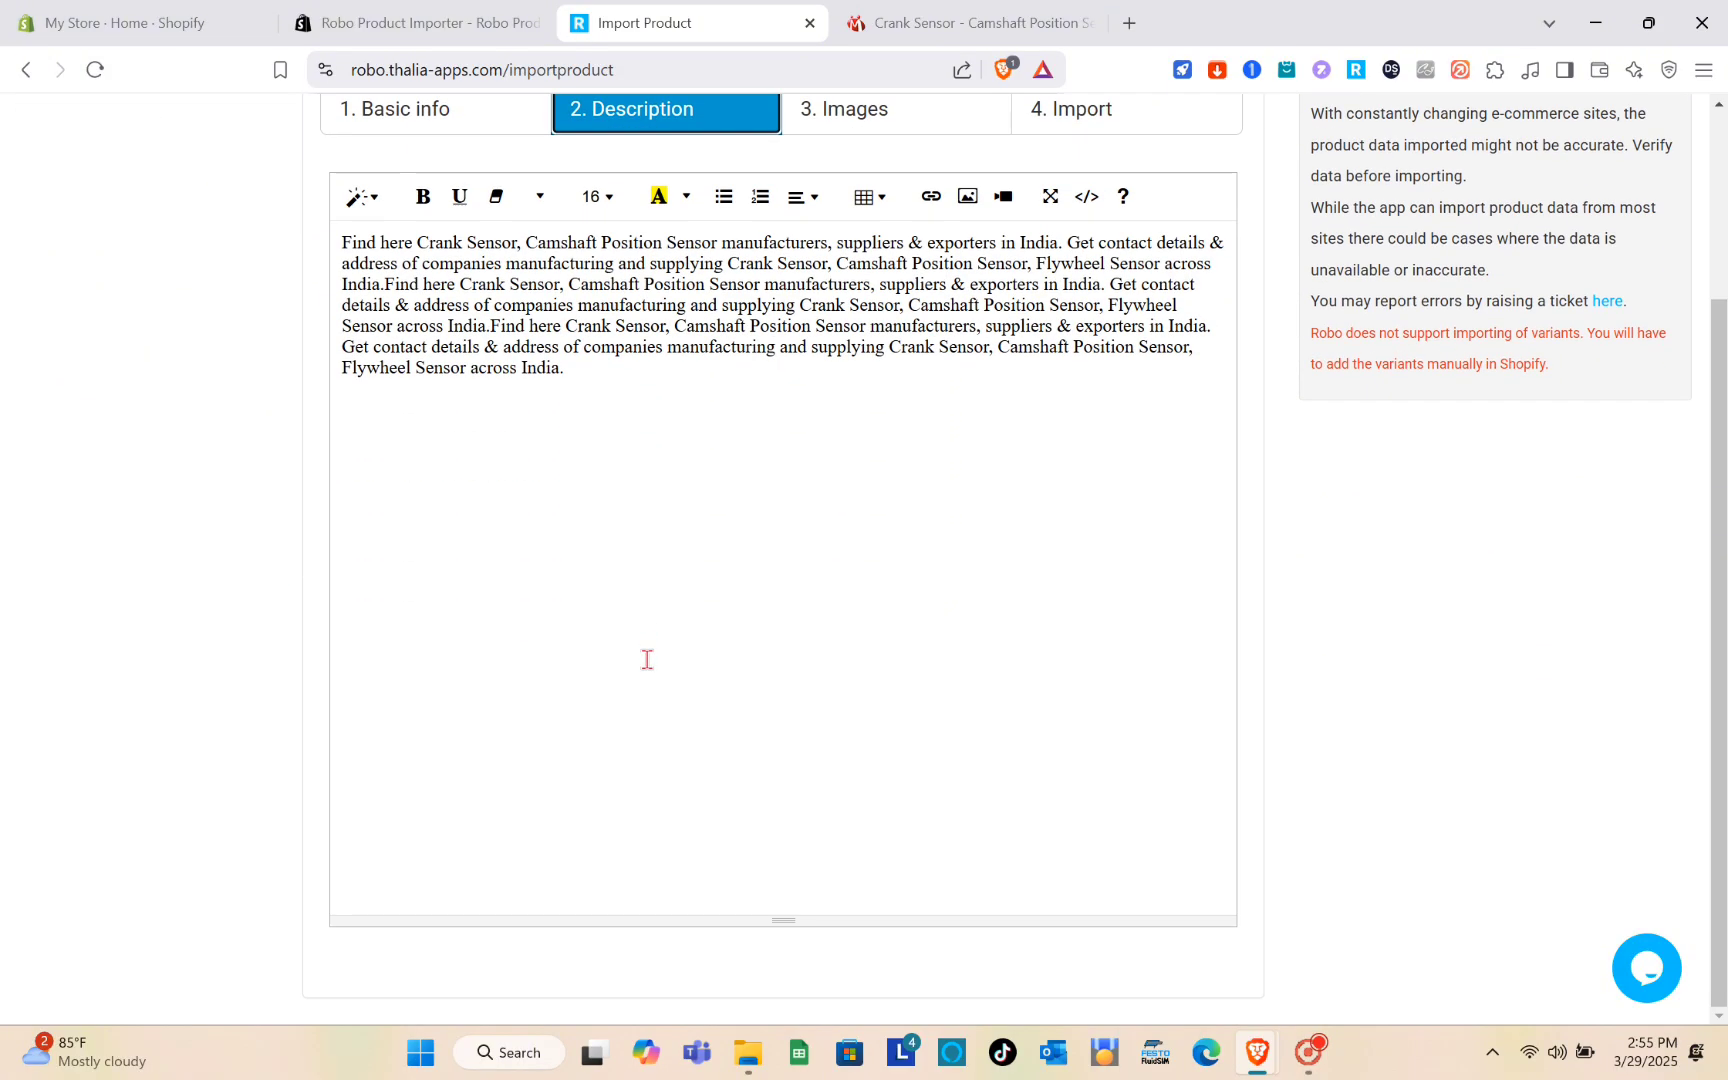
pyautogui.scroll(3, 647, 659)
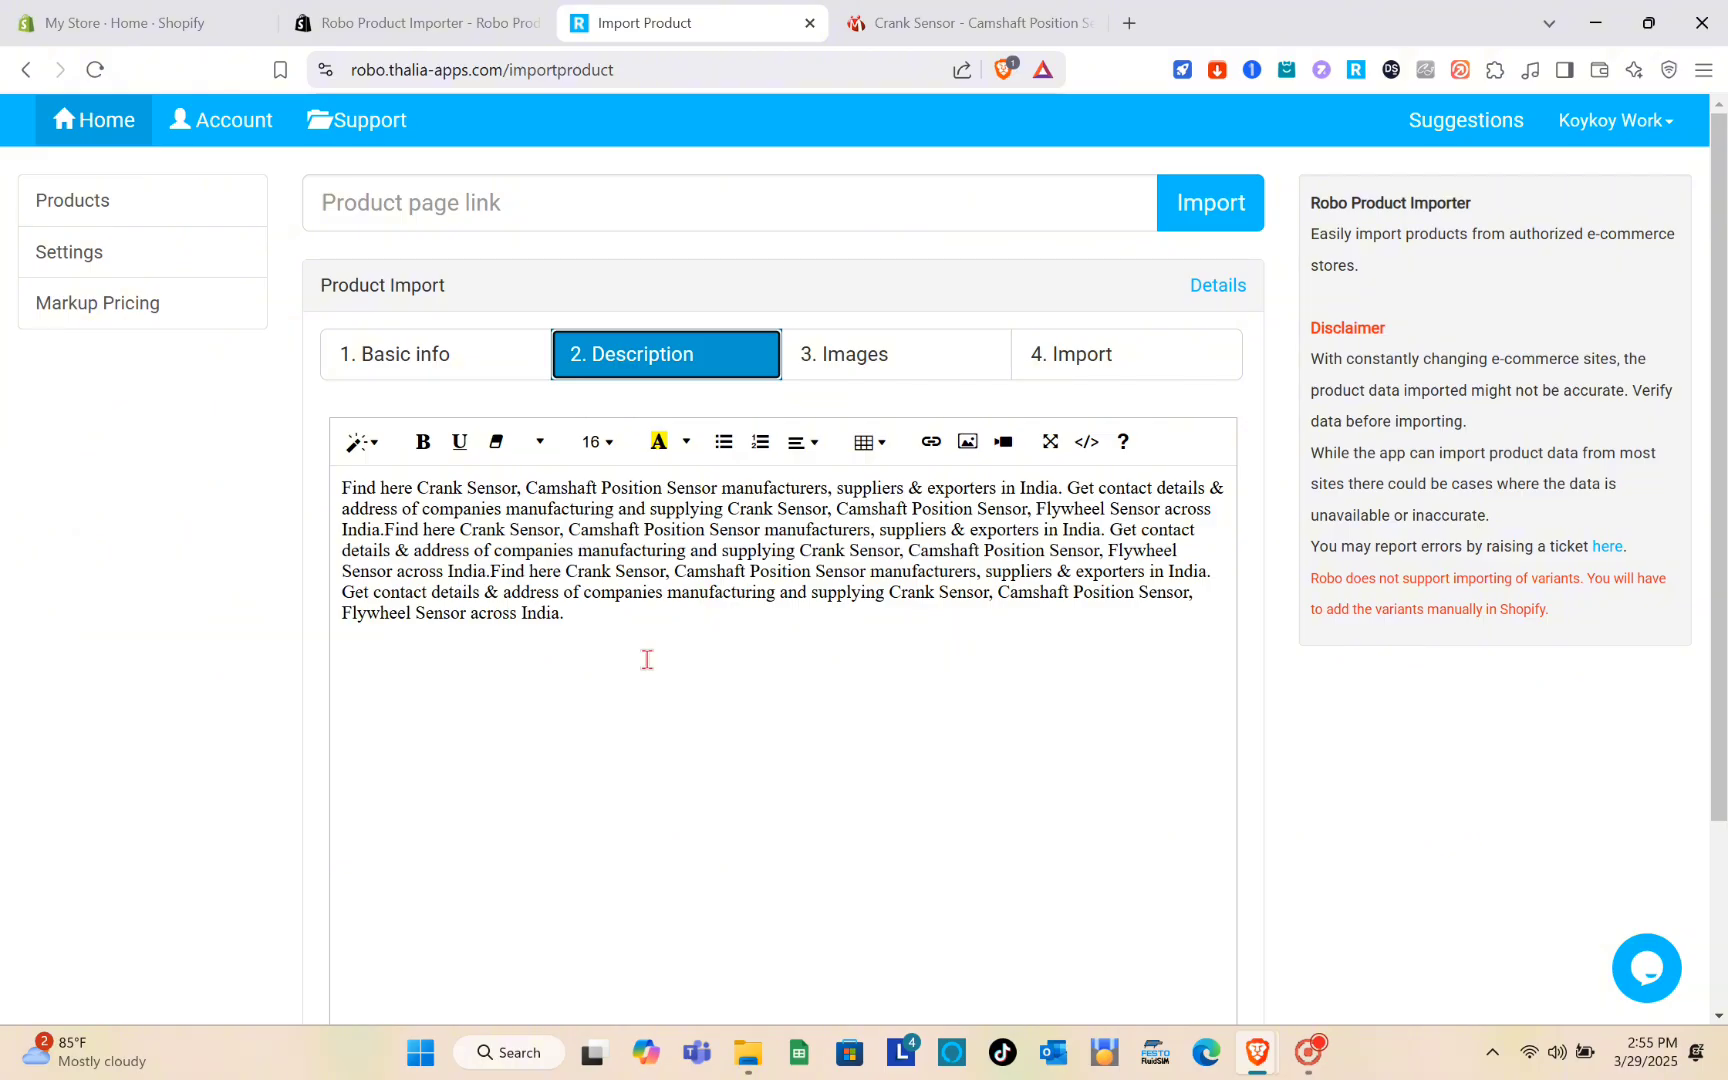
pyautogui.click(856, 352)
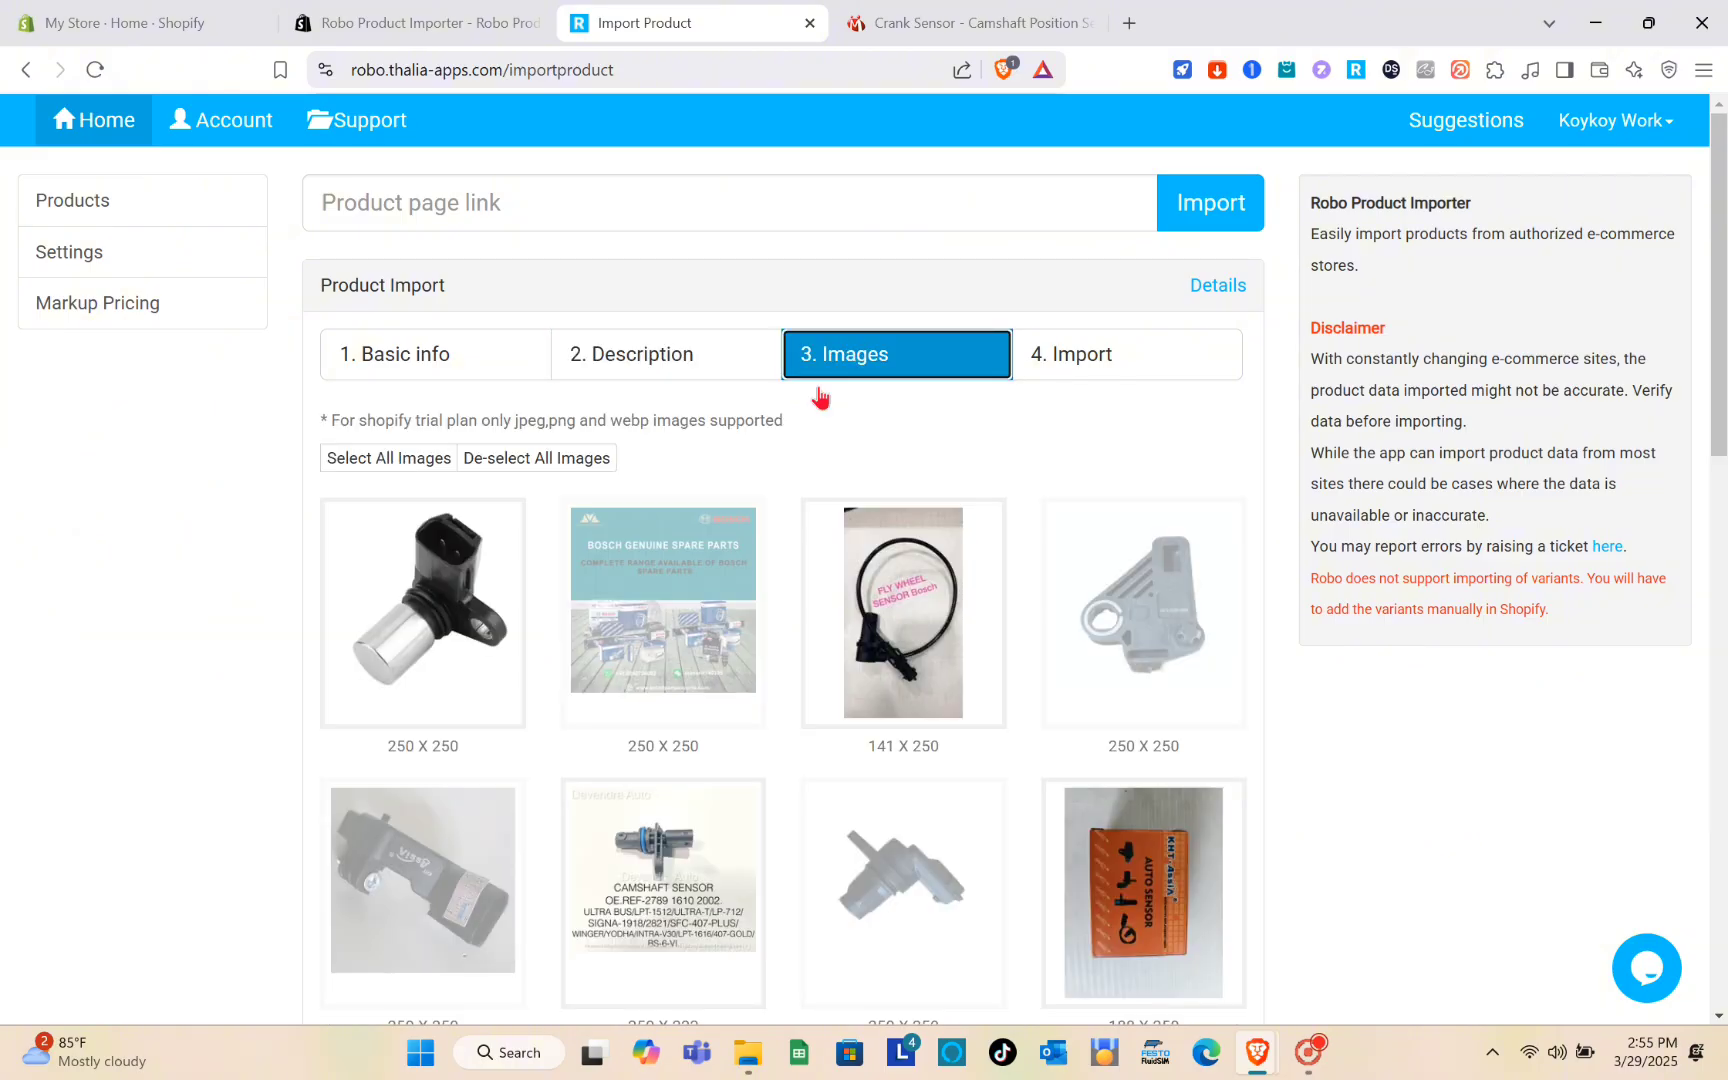
pyautogui.scroll(-7, 560, 665)
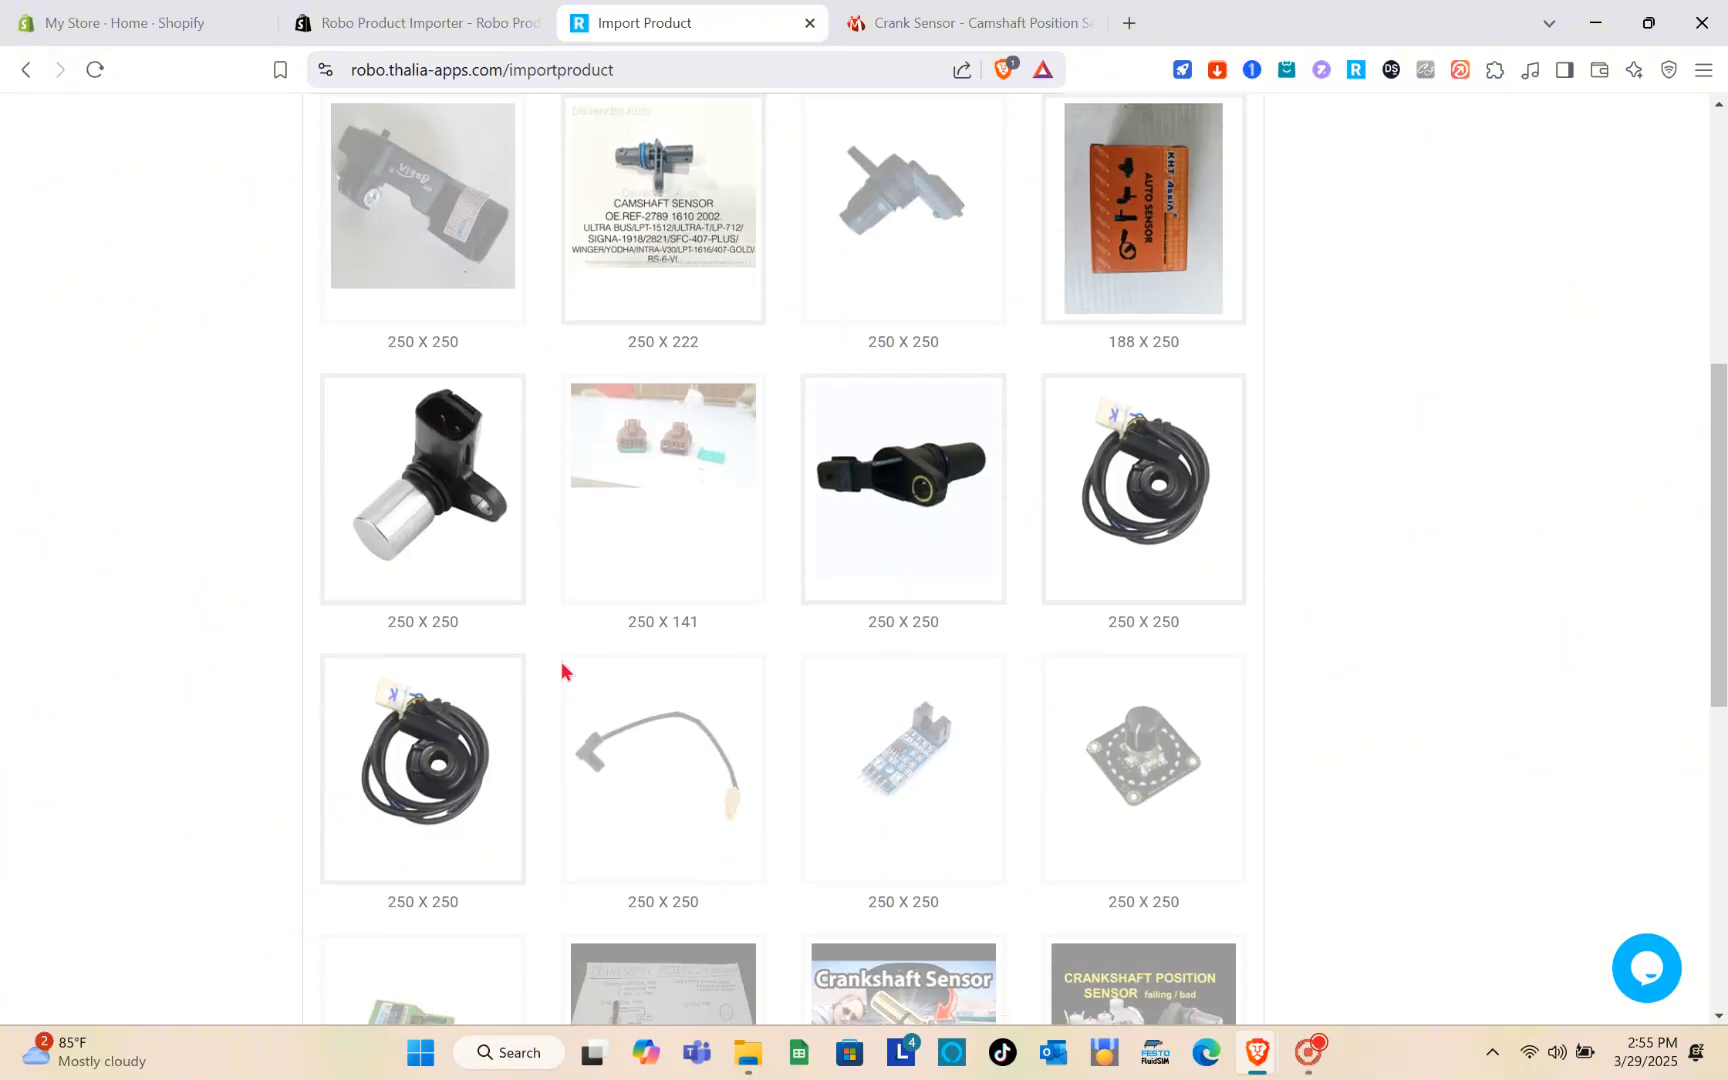
pyautogui.scroll(-8, 561, 670)
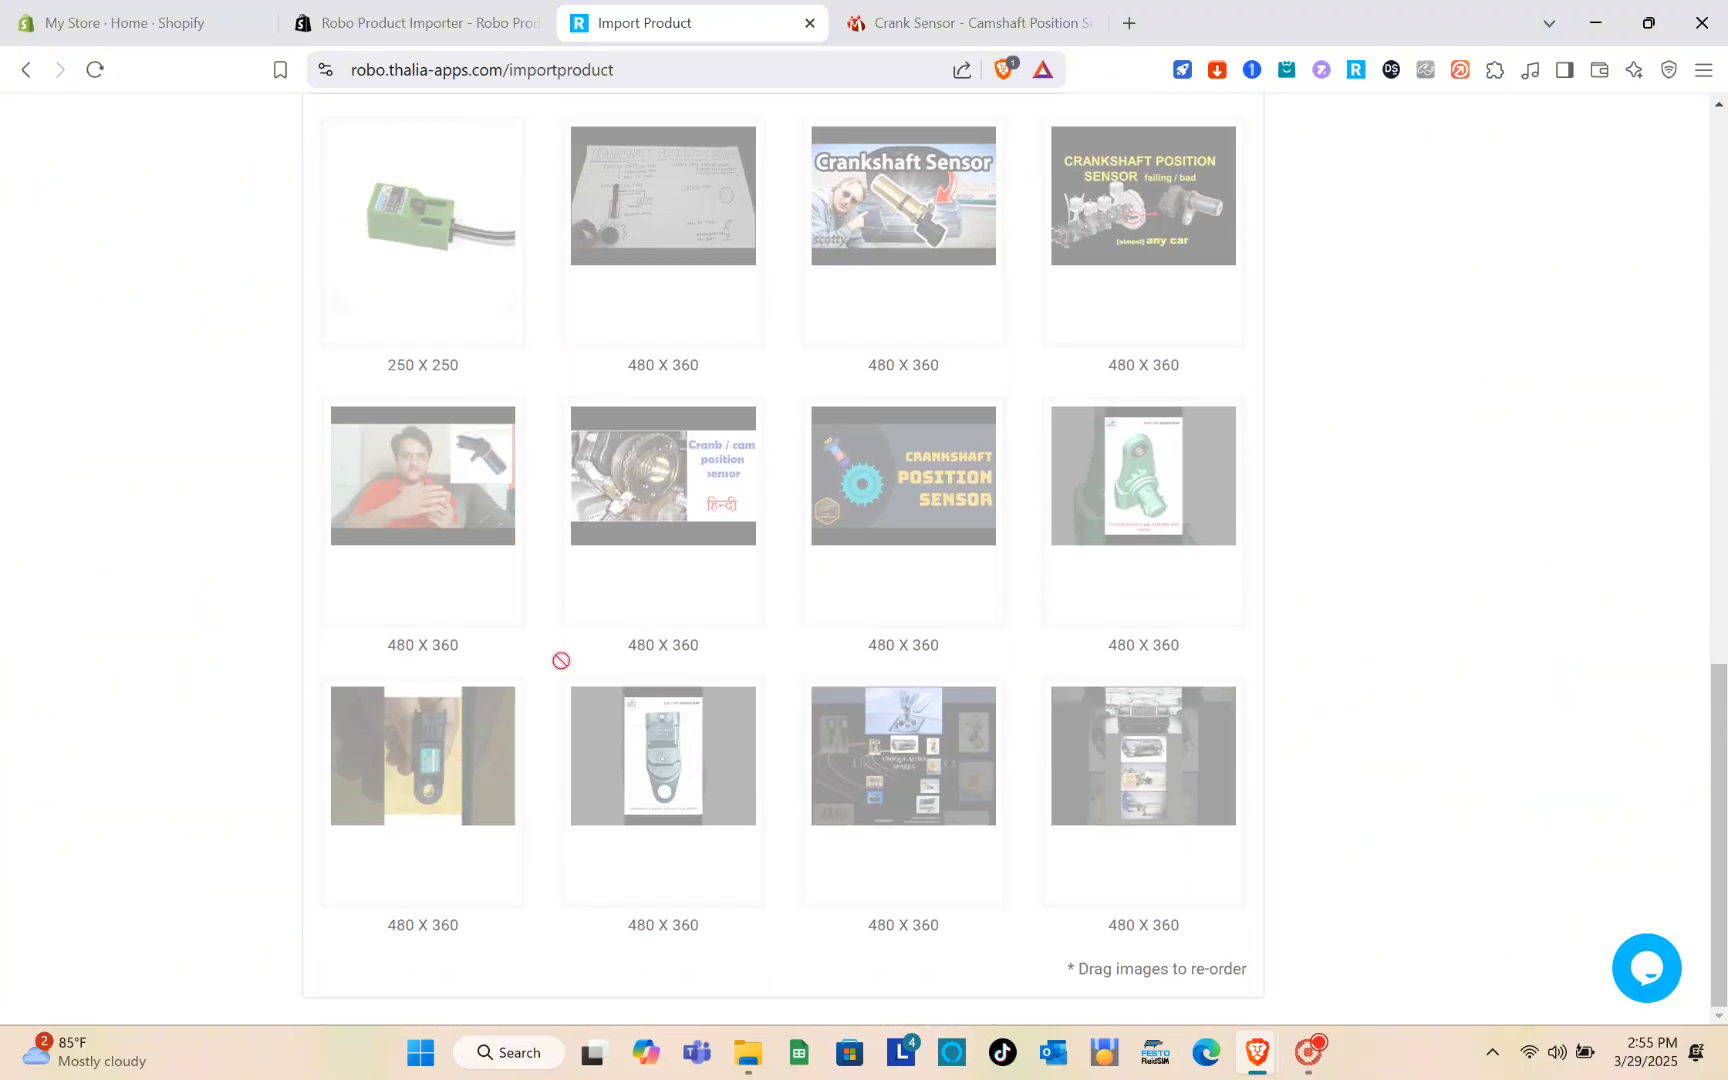
pyautogui.scroll(15, 561, 665)
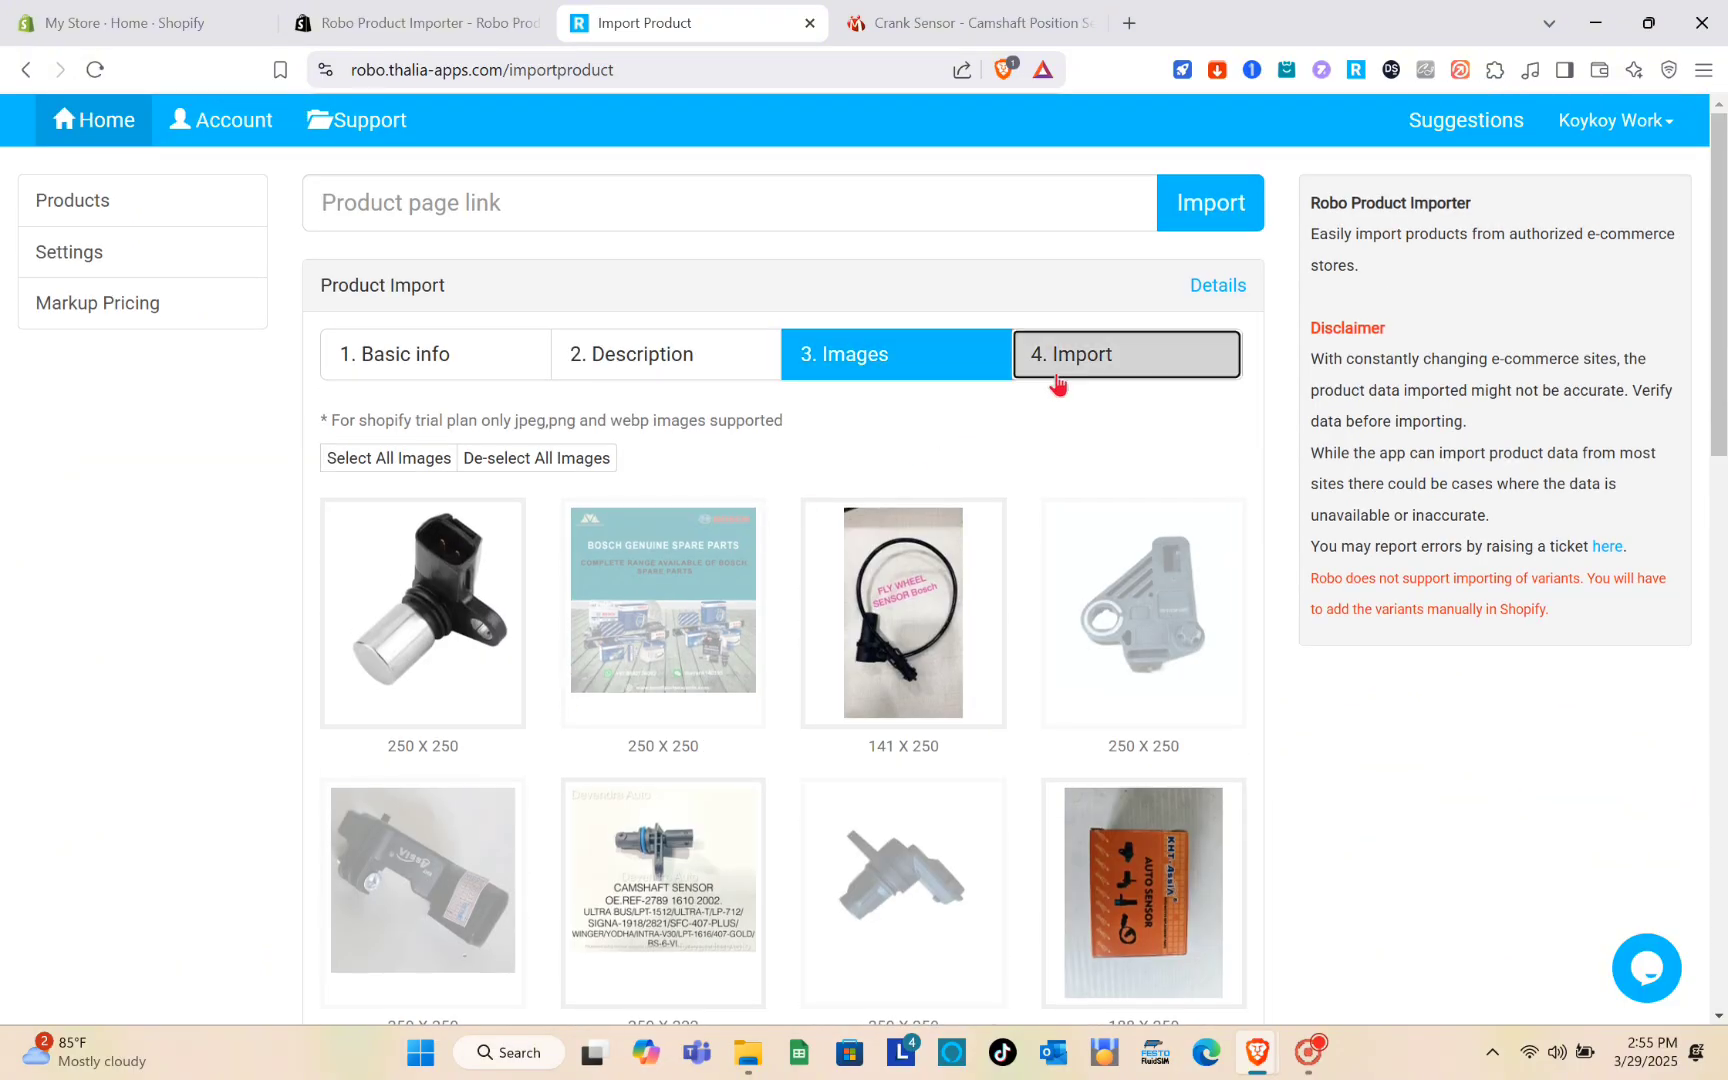
# Step: Try to add the Crank Sensor to Shopify without a price, and return to its basic info form
pyautogui.click(1057, 383)
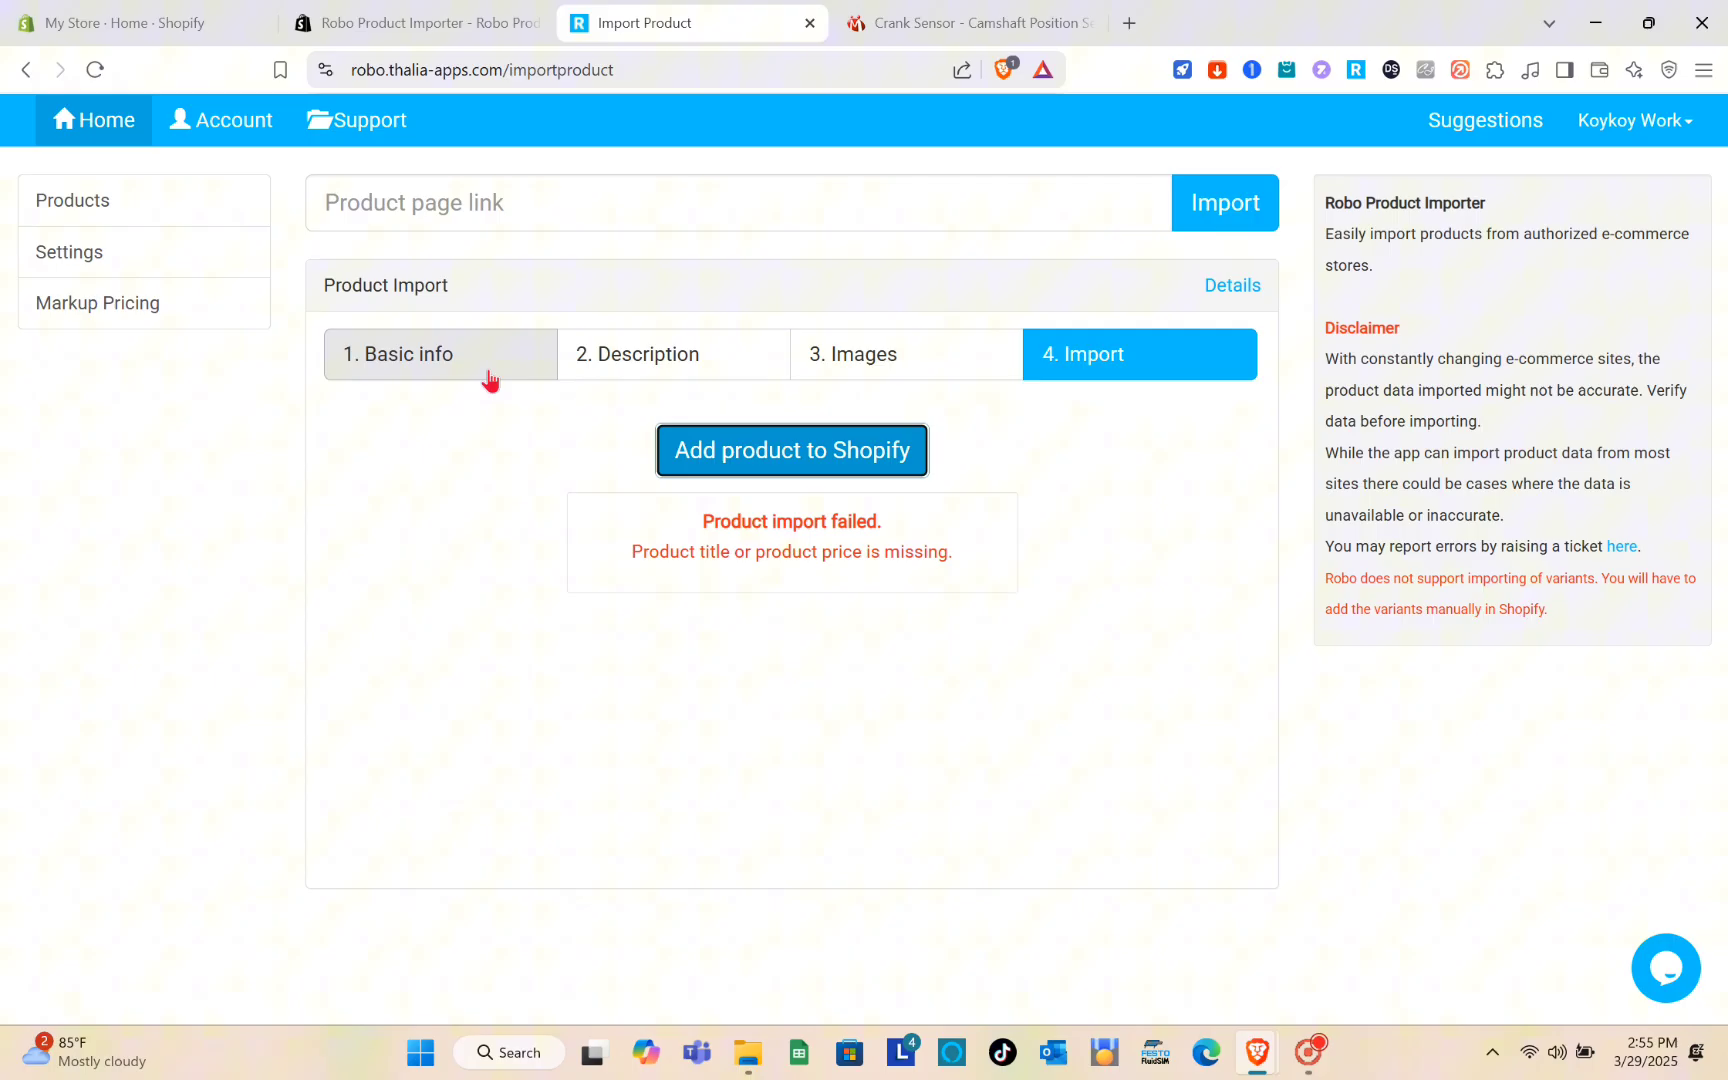
pyautogui.click(306, 280)
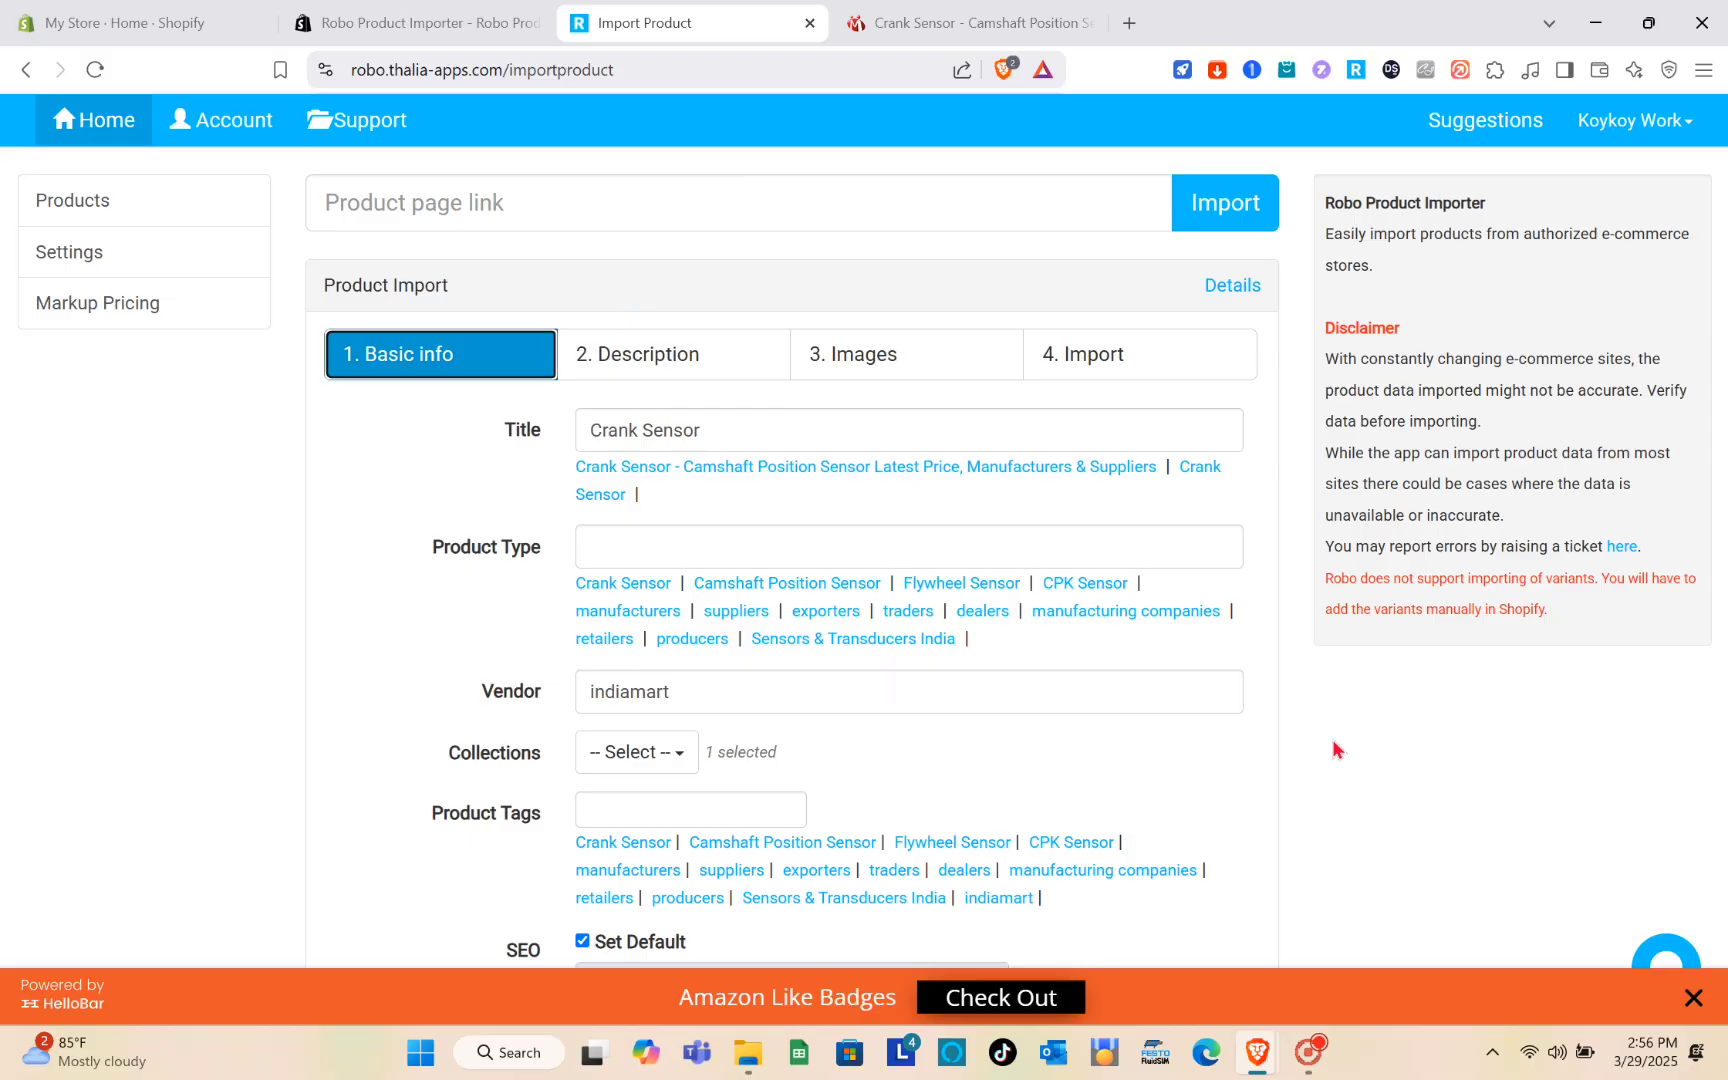
pyautogui.click(1440, 789)
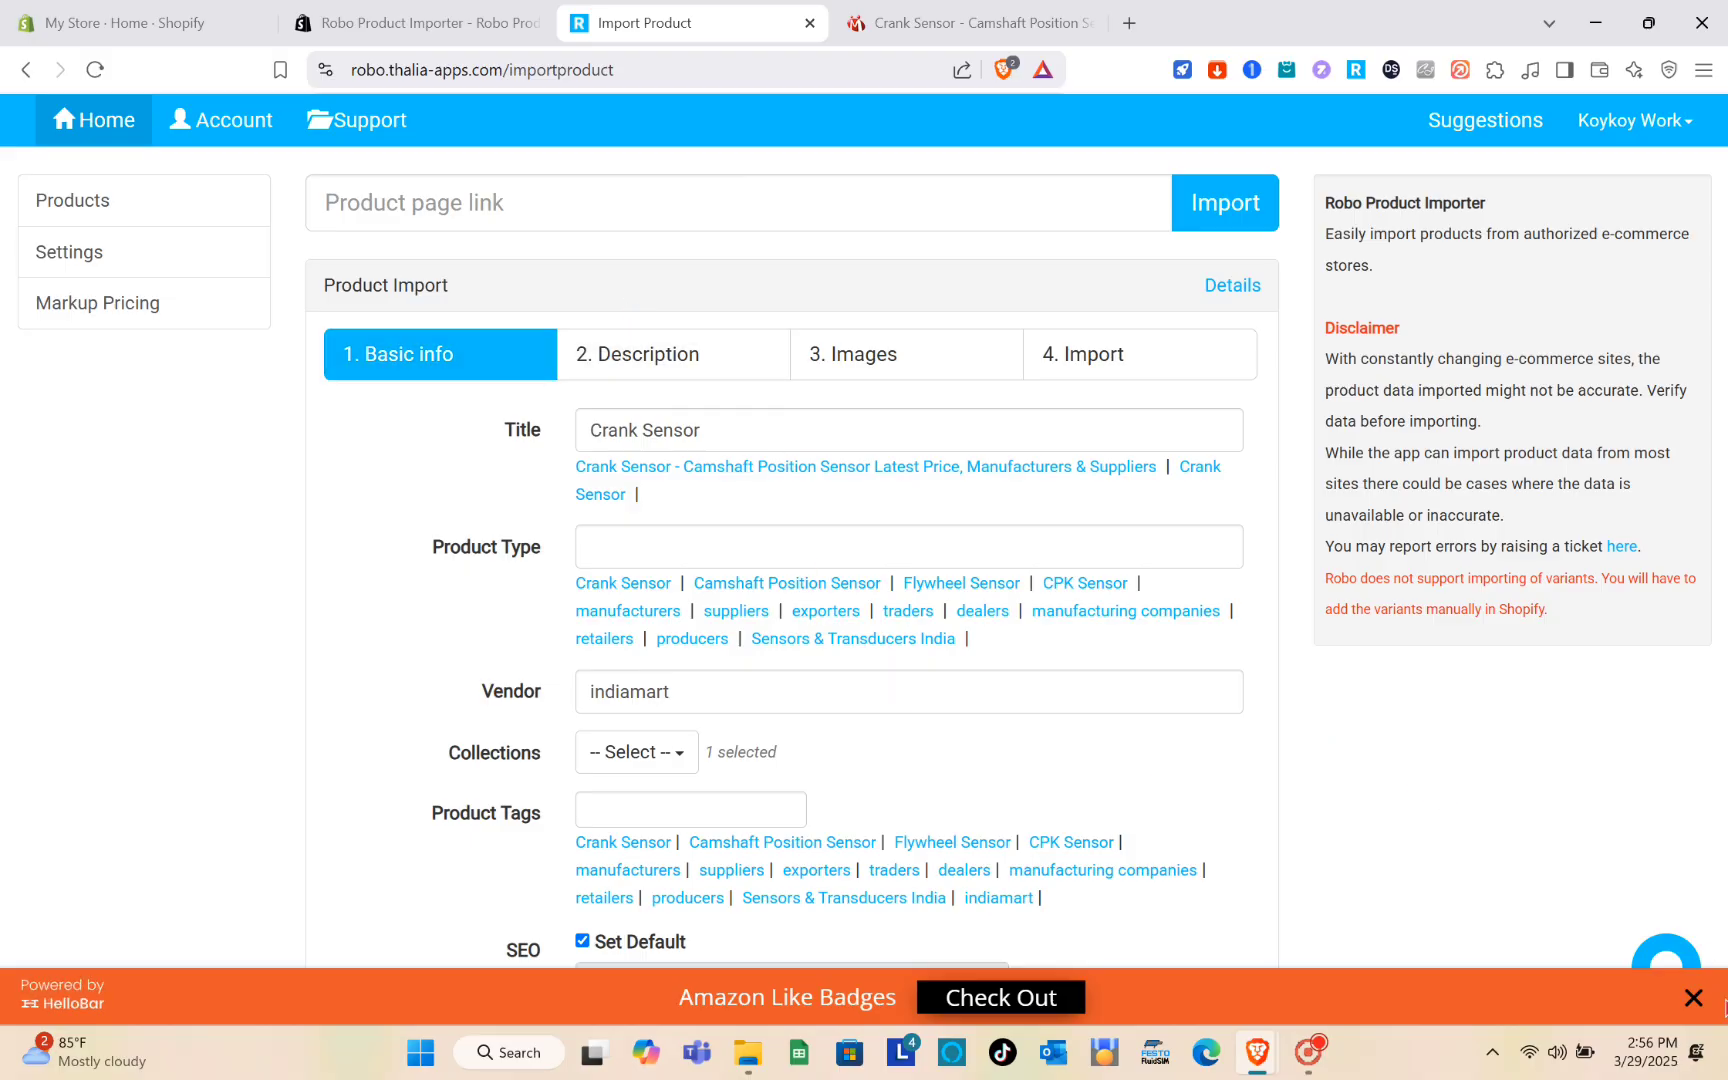
pyautogui.click(1695, 1000)
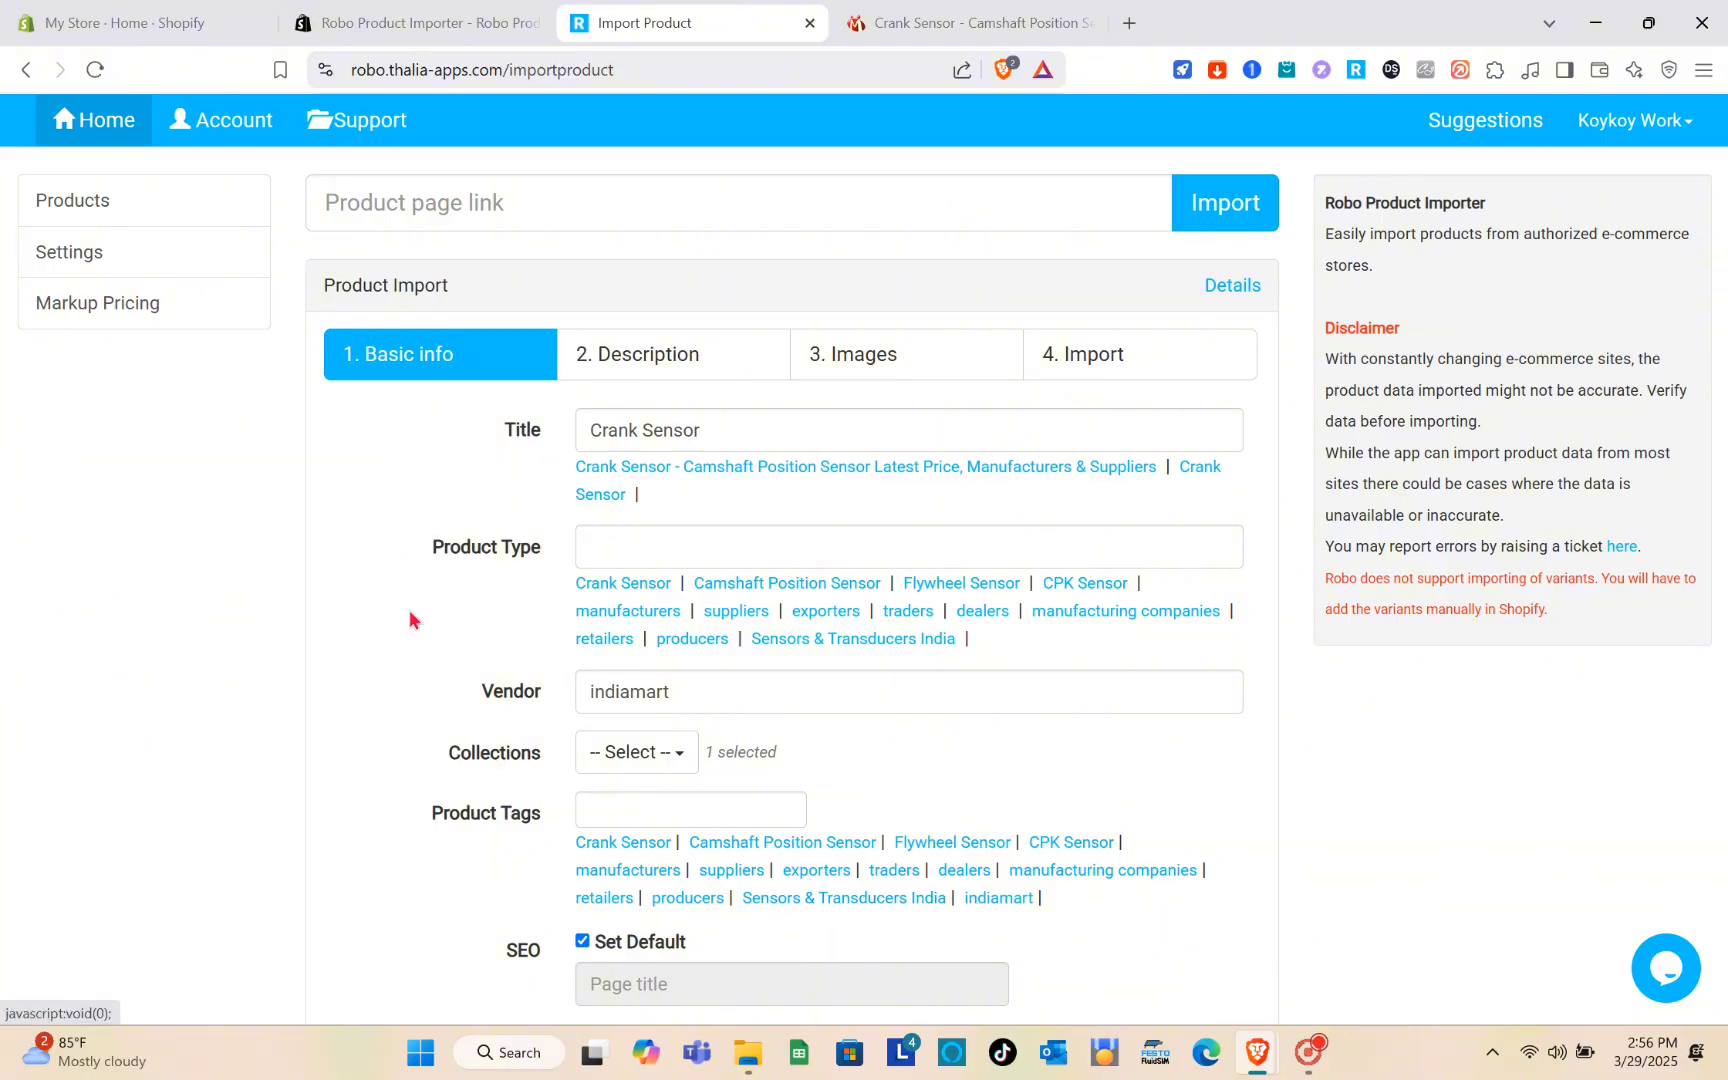
pyautogui.click(625, 347)
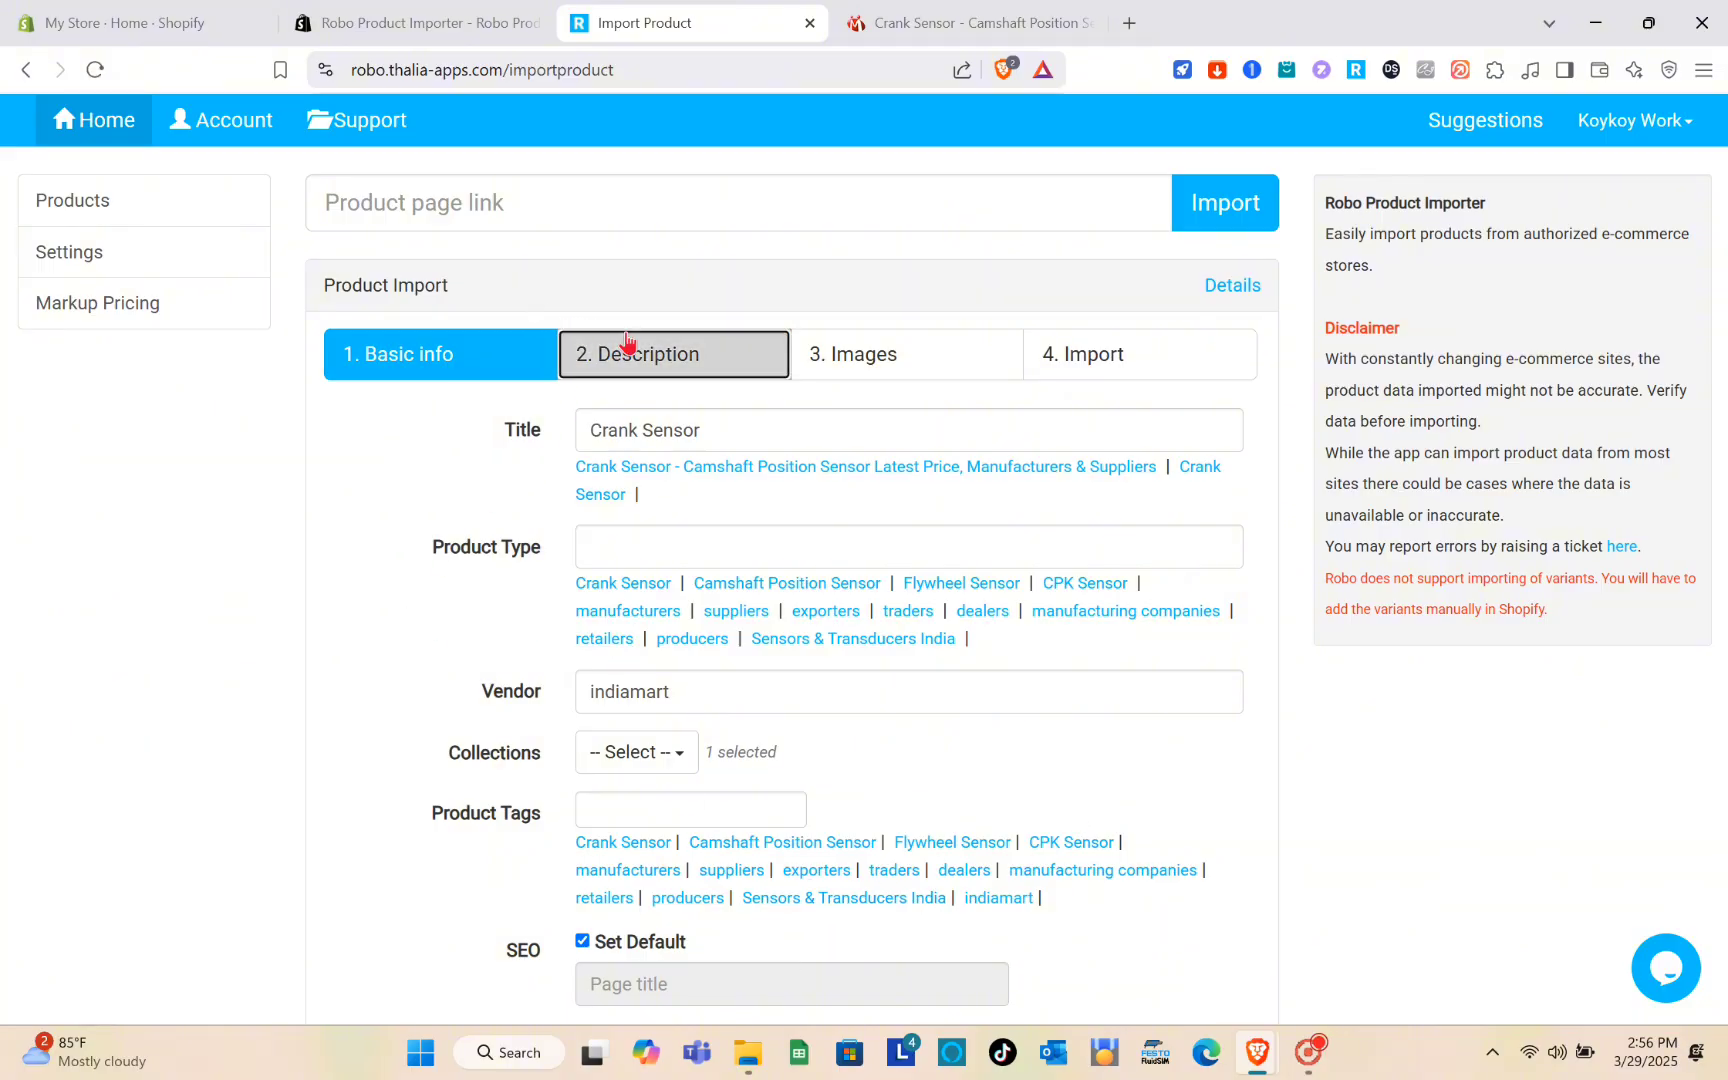
pyautogui.click(424, 366)
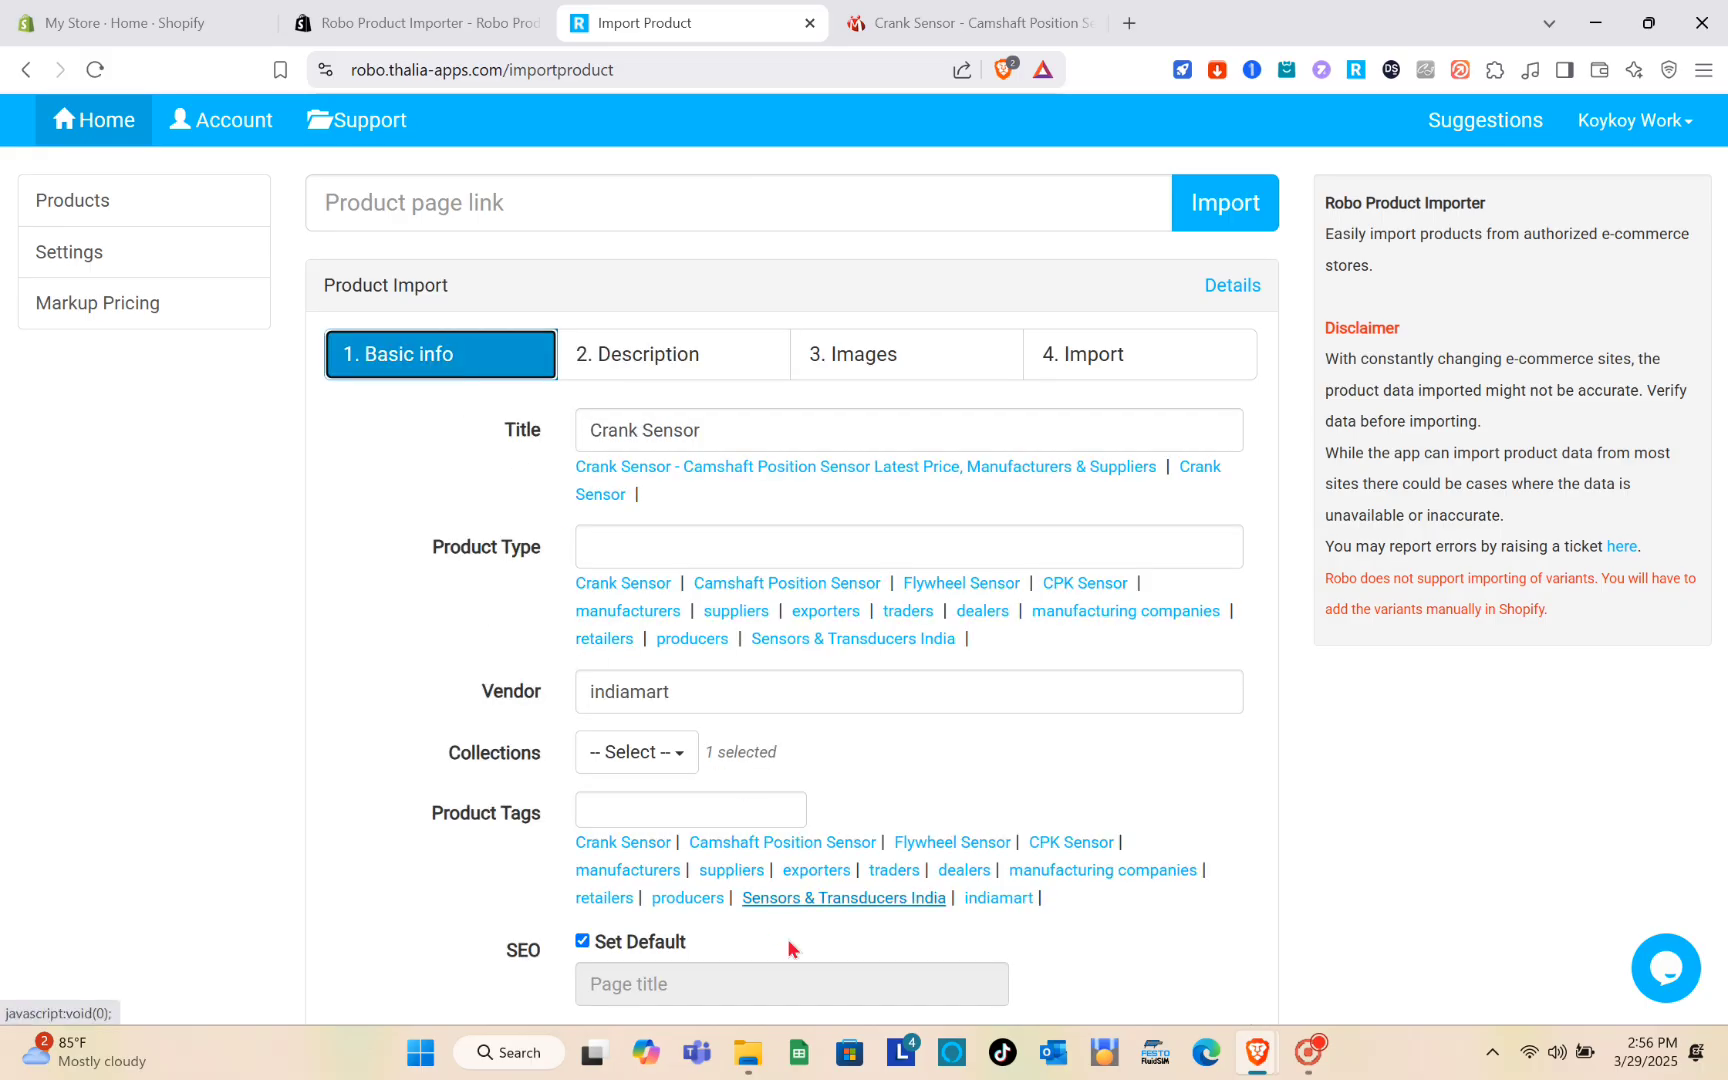
pyautogui.click(794, 980)
pyautogui.tripleClick(1588, 820)
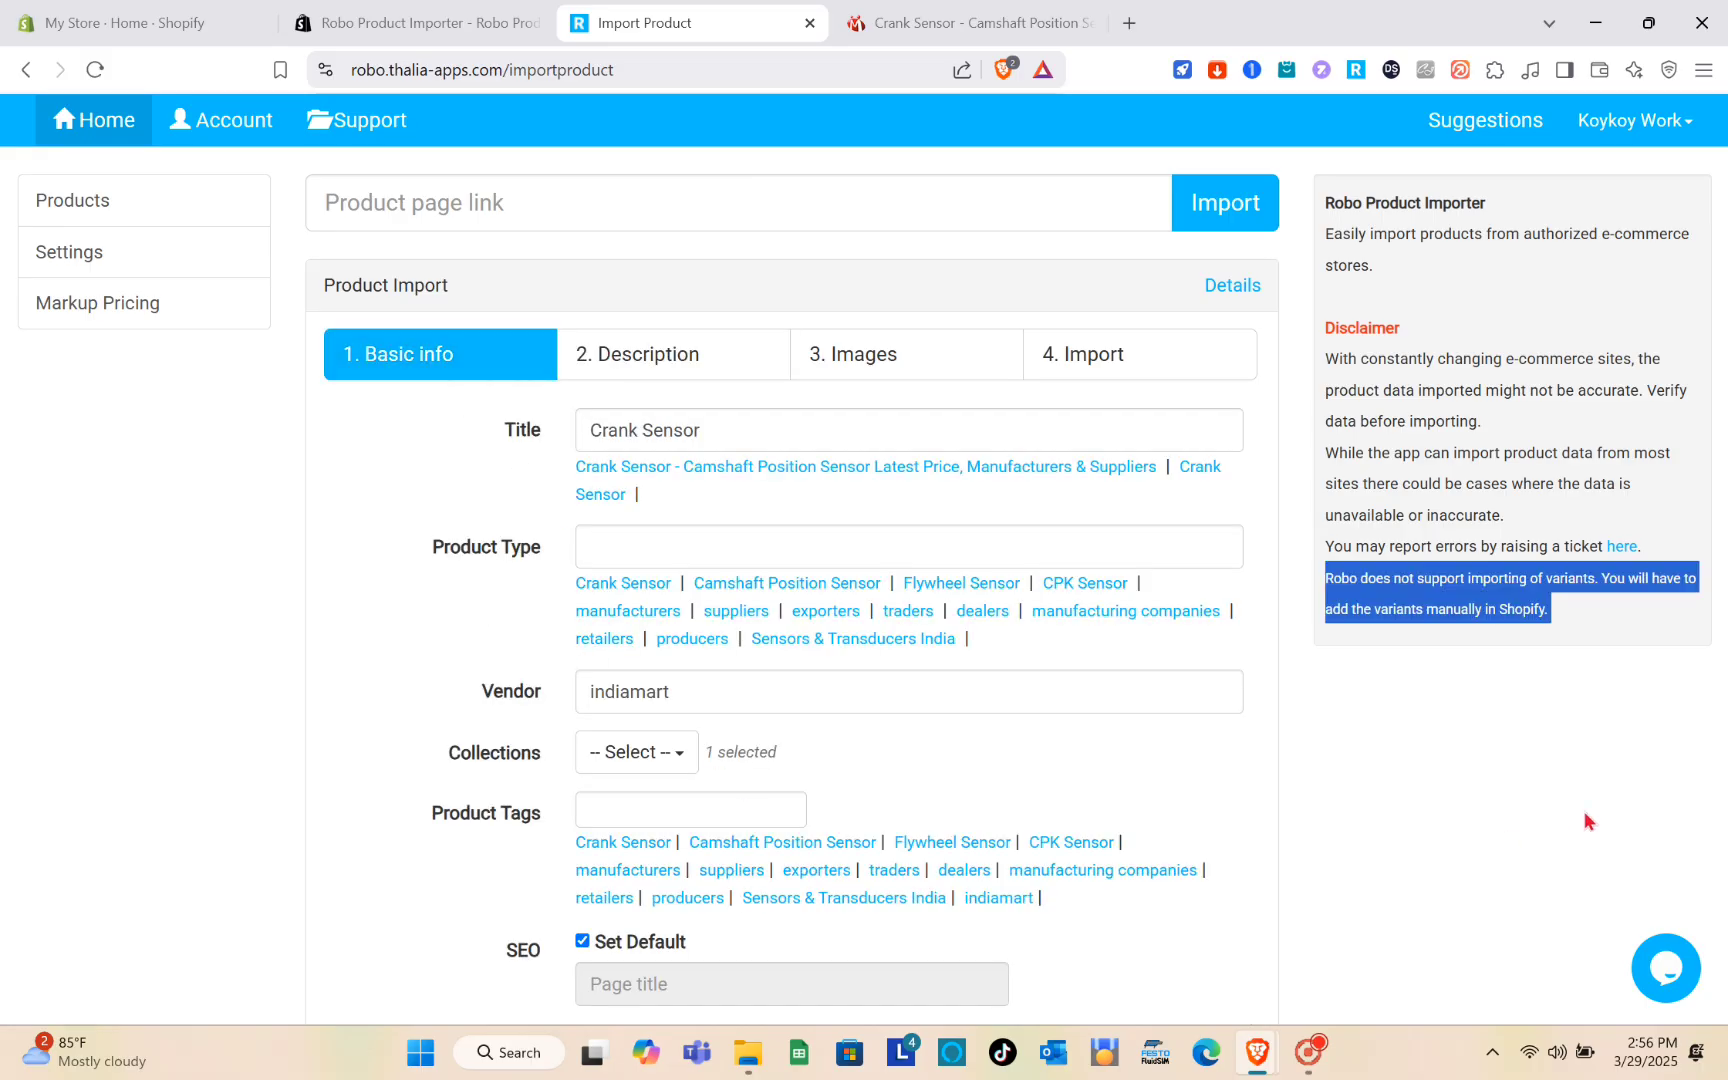
# Step: Reload the product import page and set the Crank Sensor's price to 20.00 and its compare price to 30.00
pyautogui.click(95, 69)
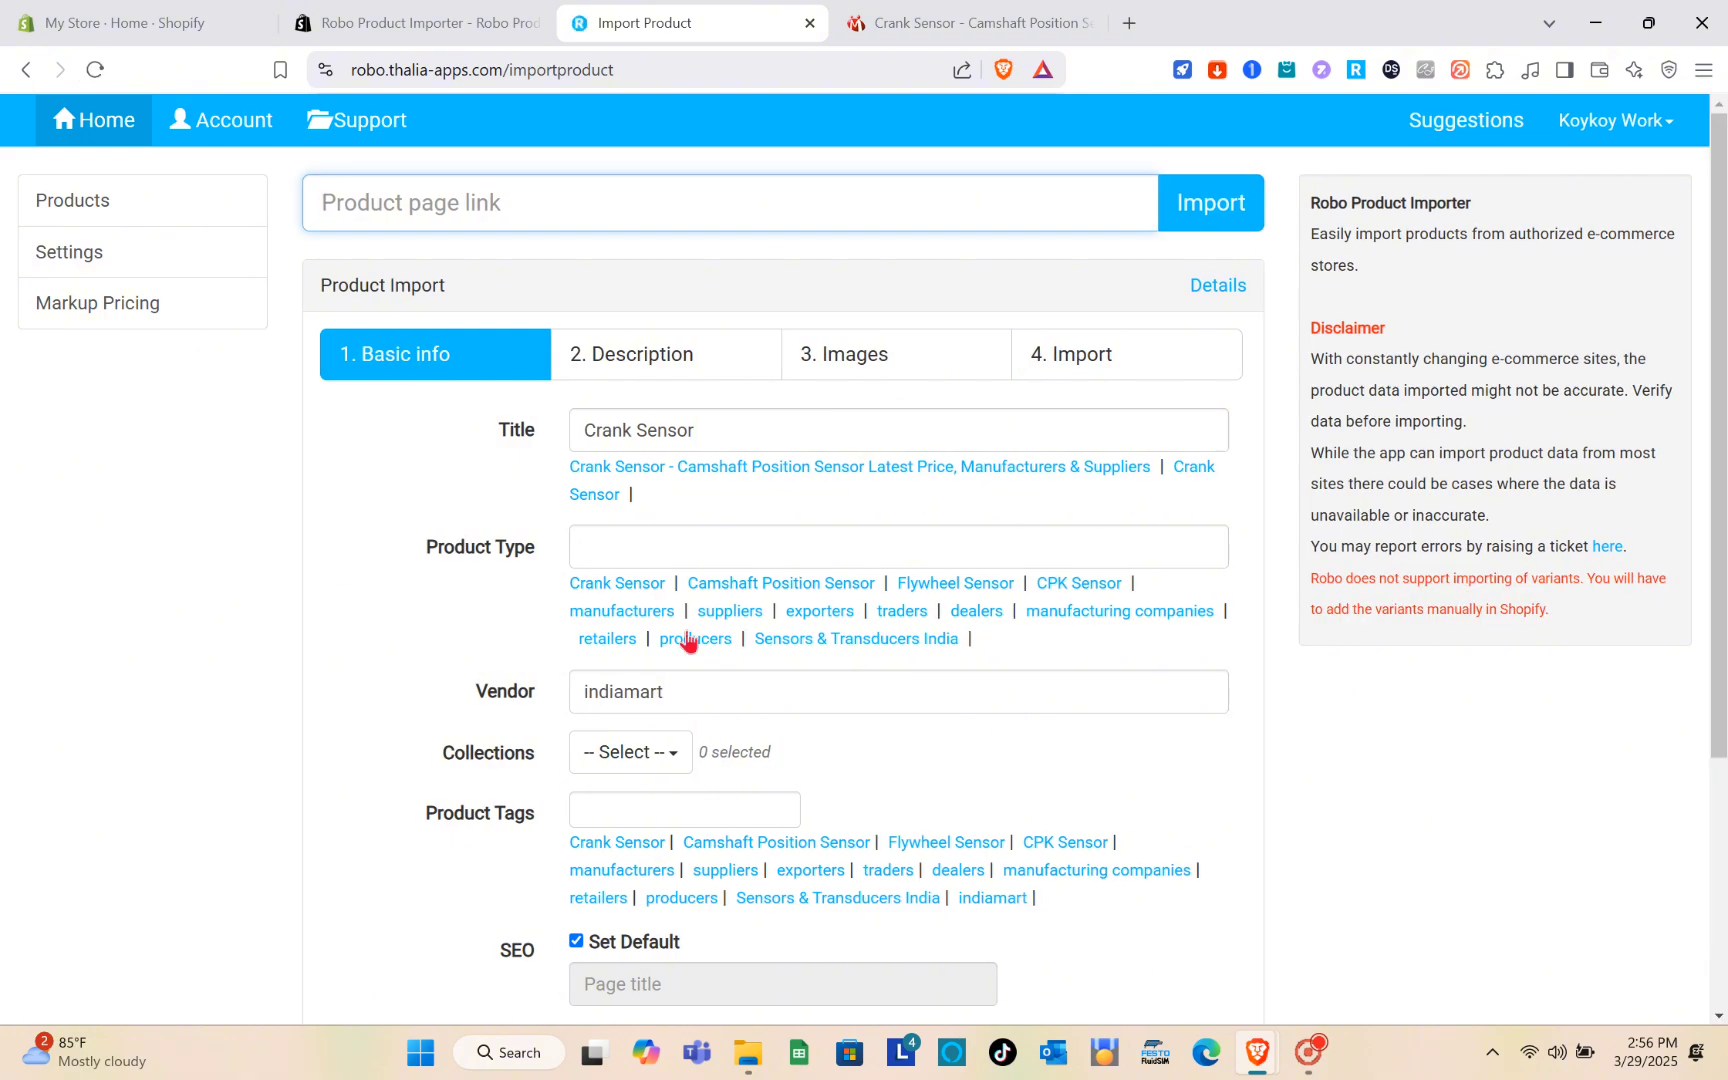
pyautogui.scroll(-3, 700, 650)
pyautogui.click(626, 755)
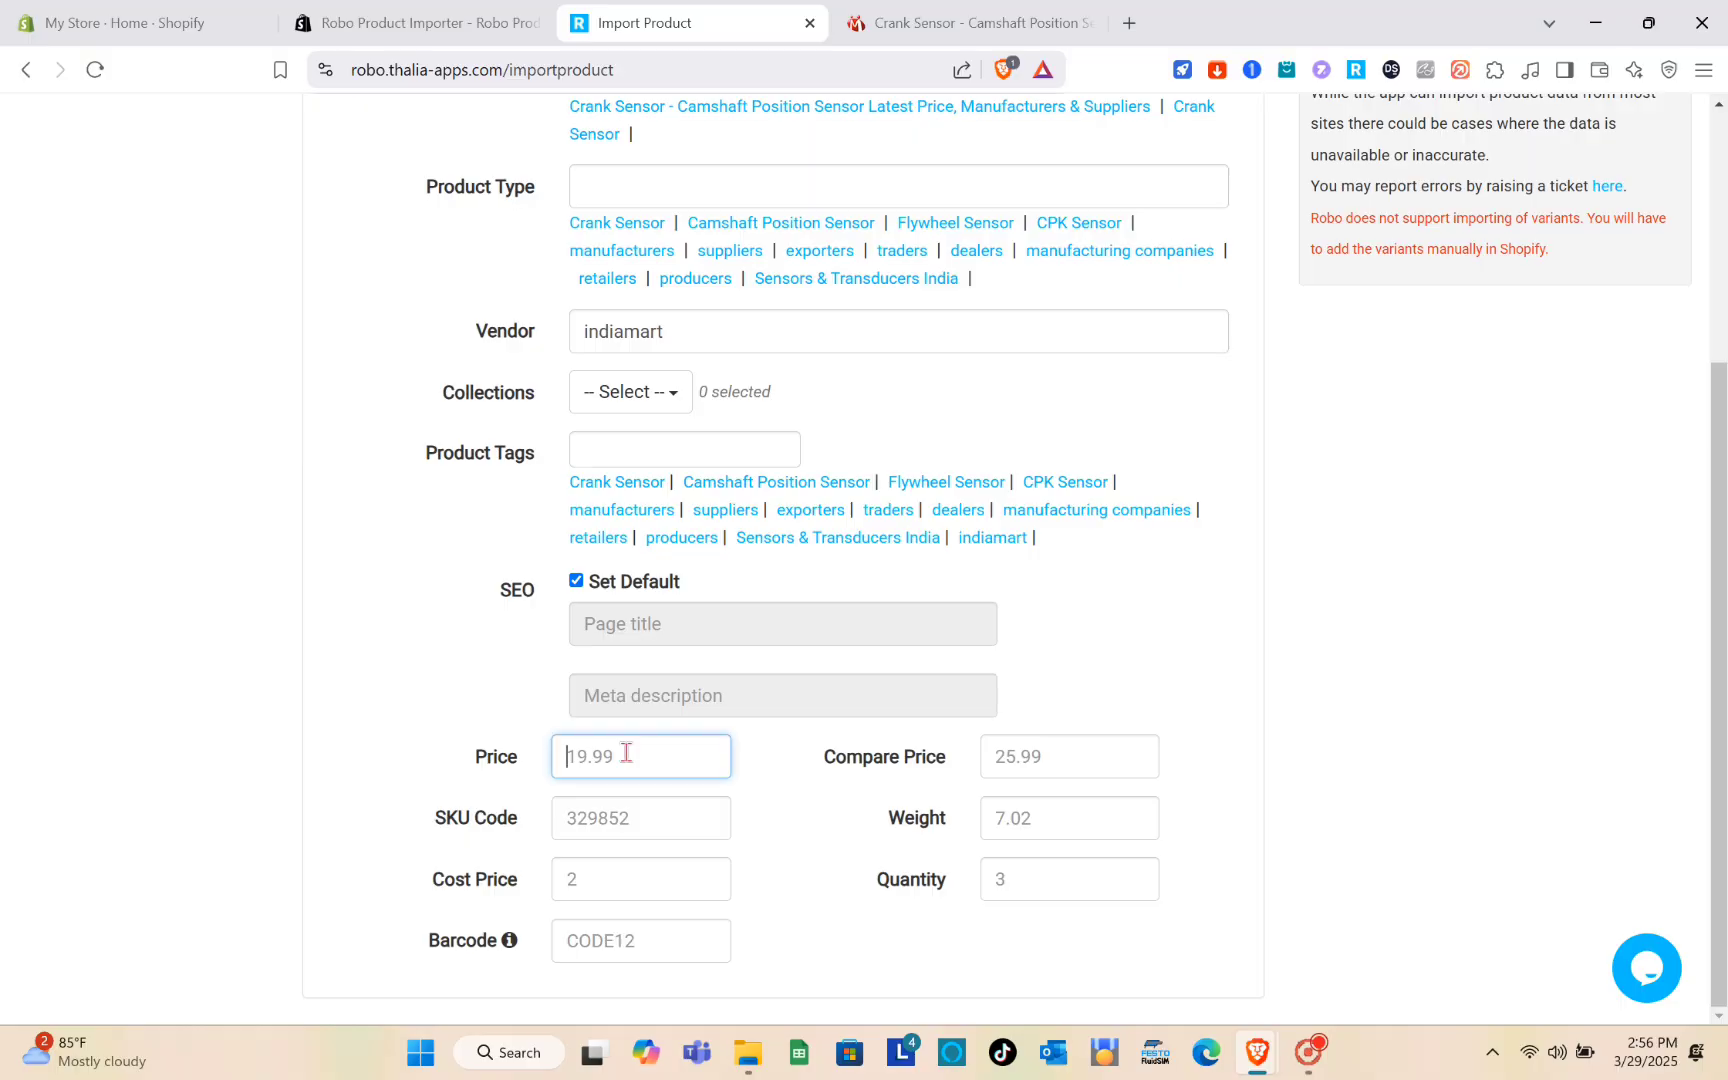
pyautogui.write('20.00')
pyautogui.click(999, 757)
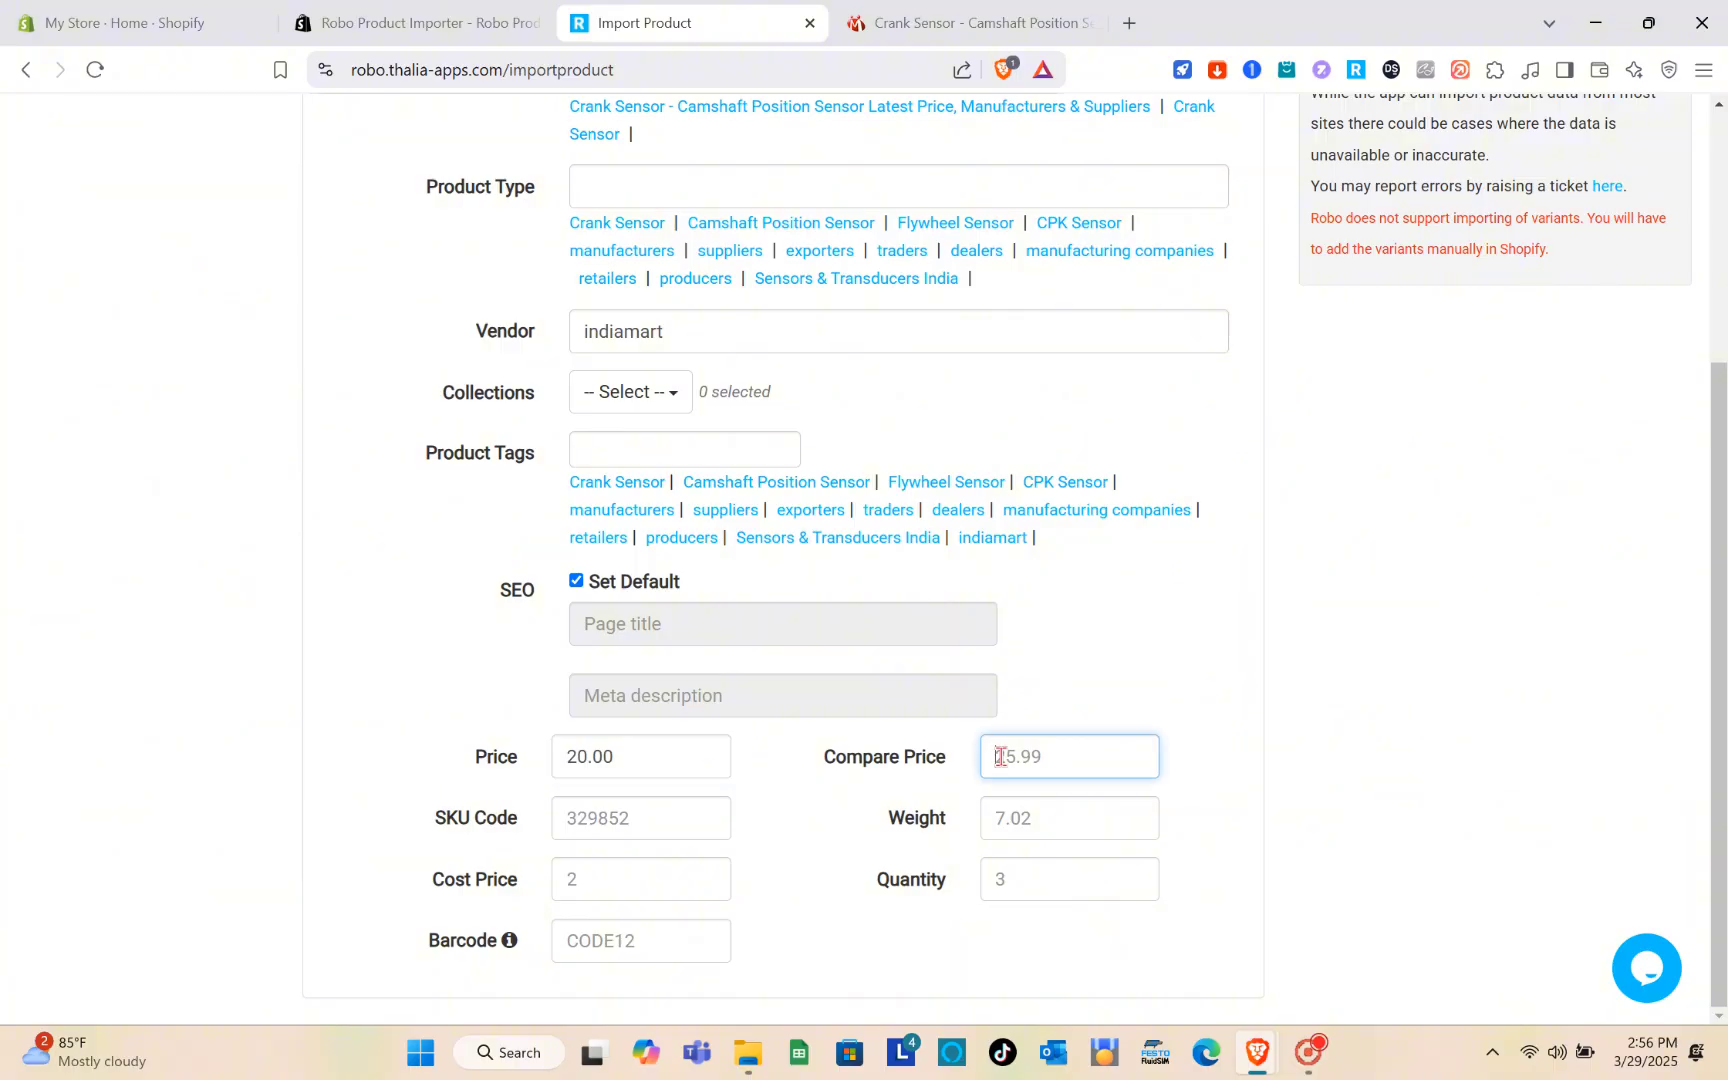
pyautogui.write('30.00')
# Step: Go to the final import stage and add the priced Crank Sensor product to Shopify
pyautogui.scroll(4, 955, 838)
pyautogui.click(1192, 222)
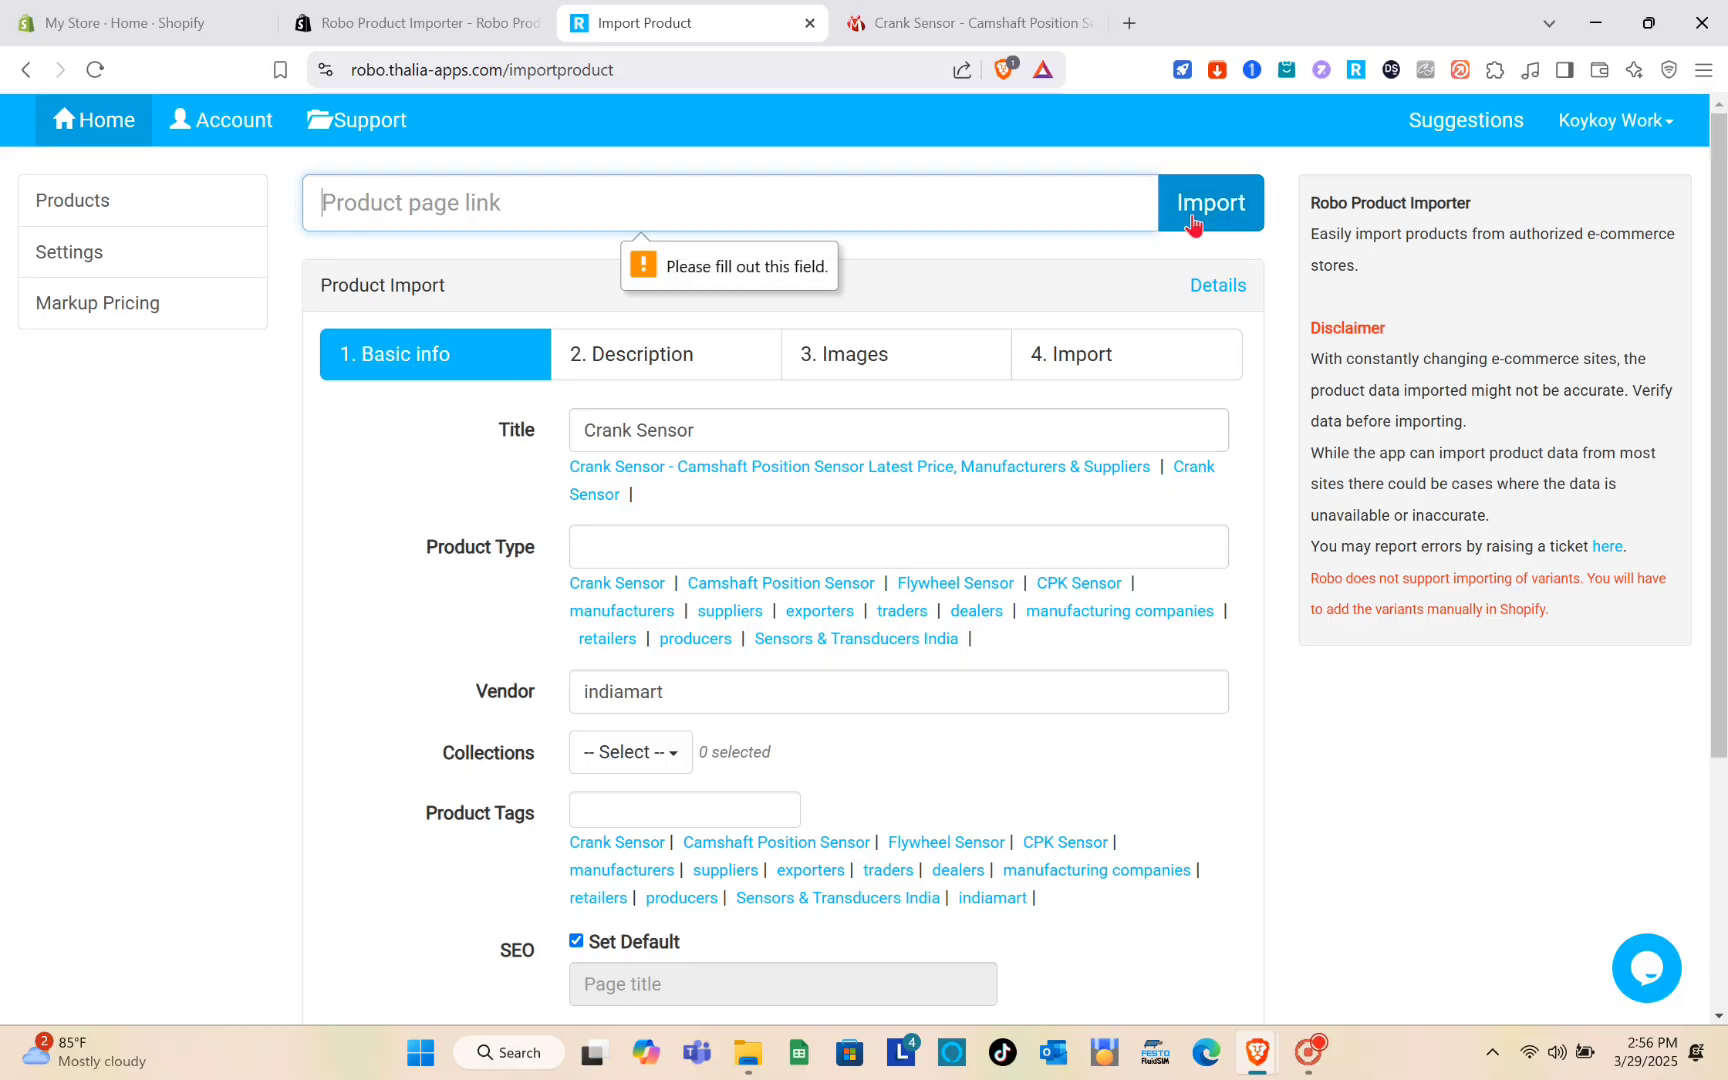
pyautogui.click(1150, 352)
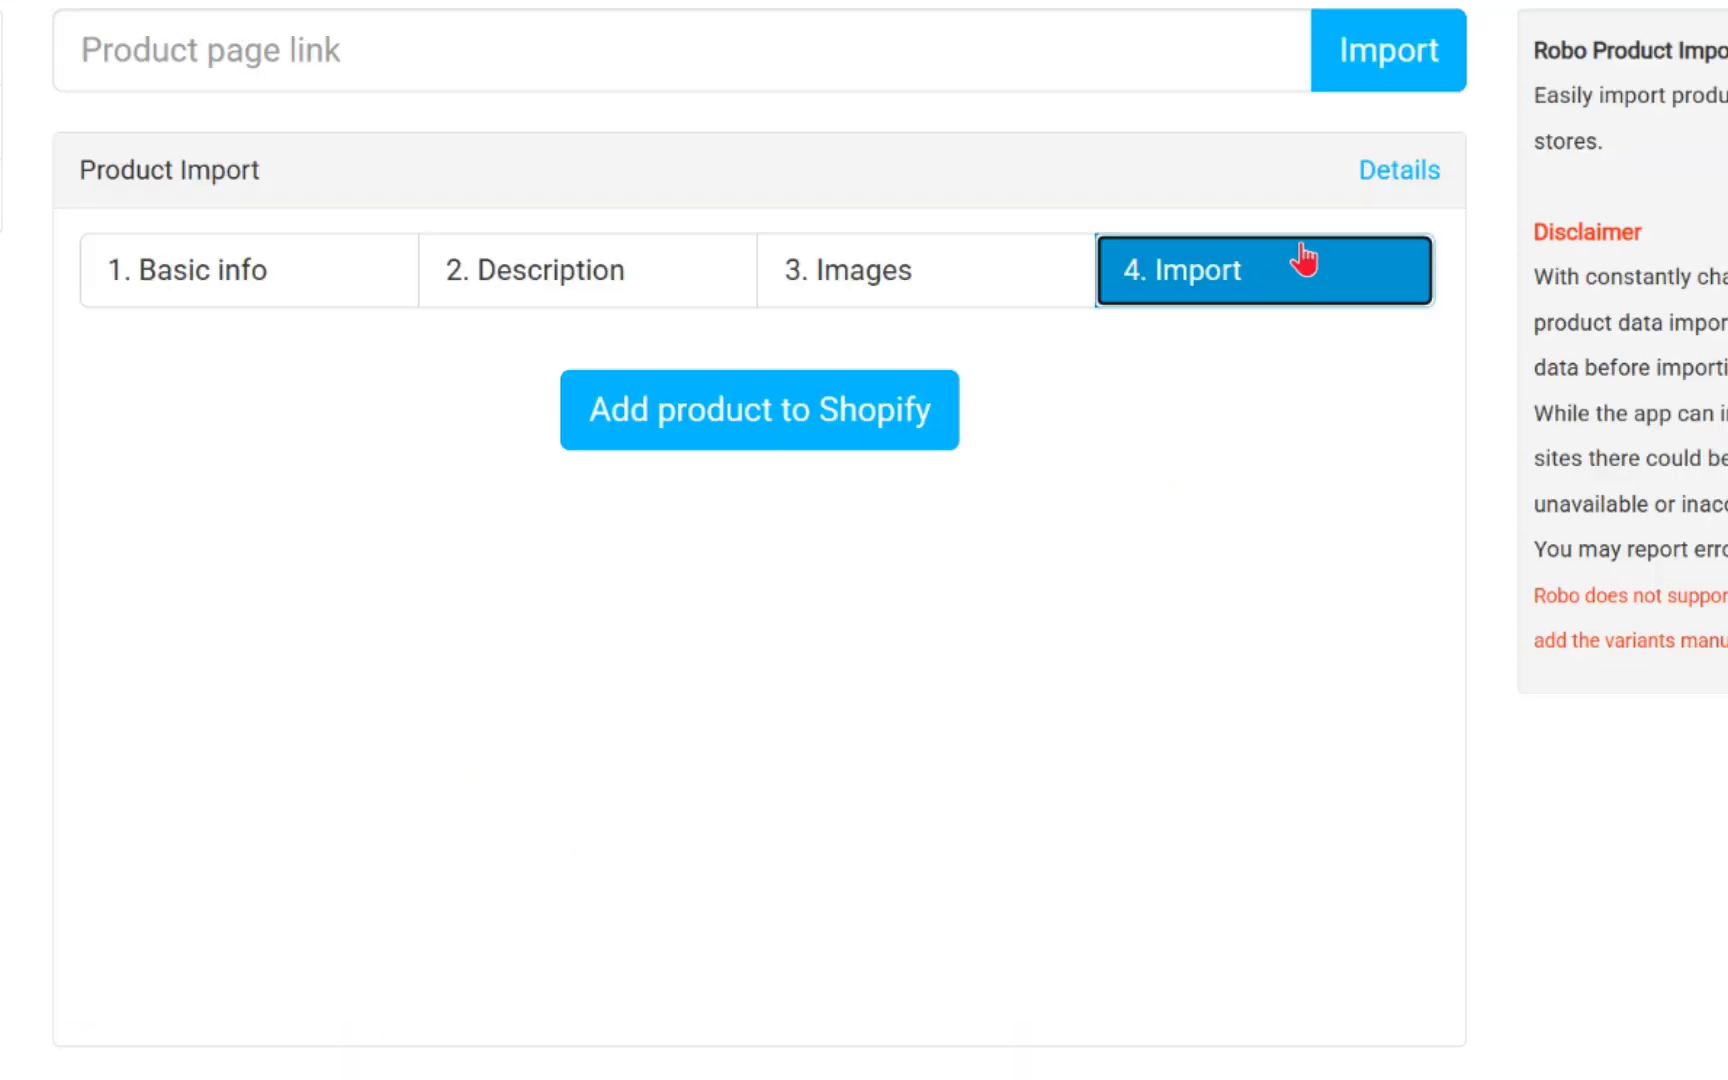
pyautogui.click(920, 408)
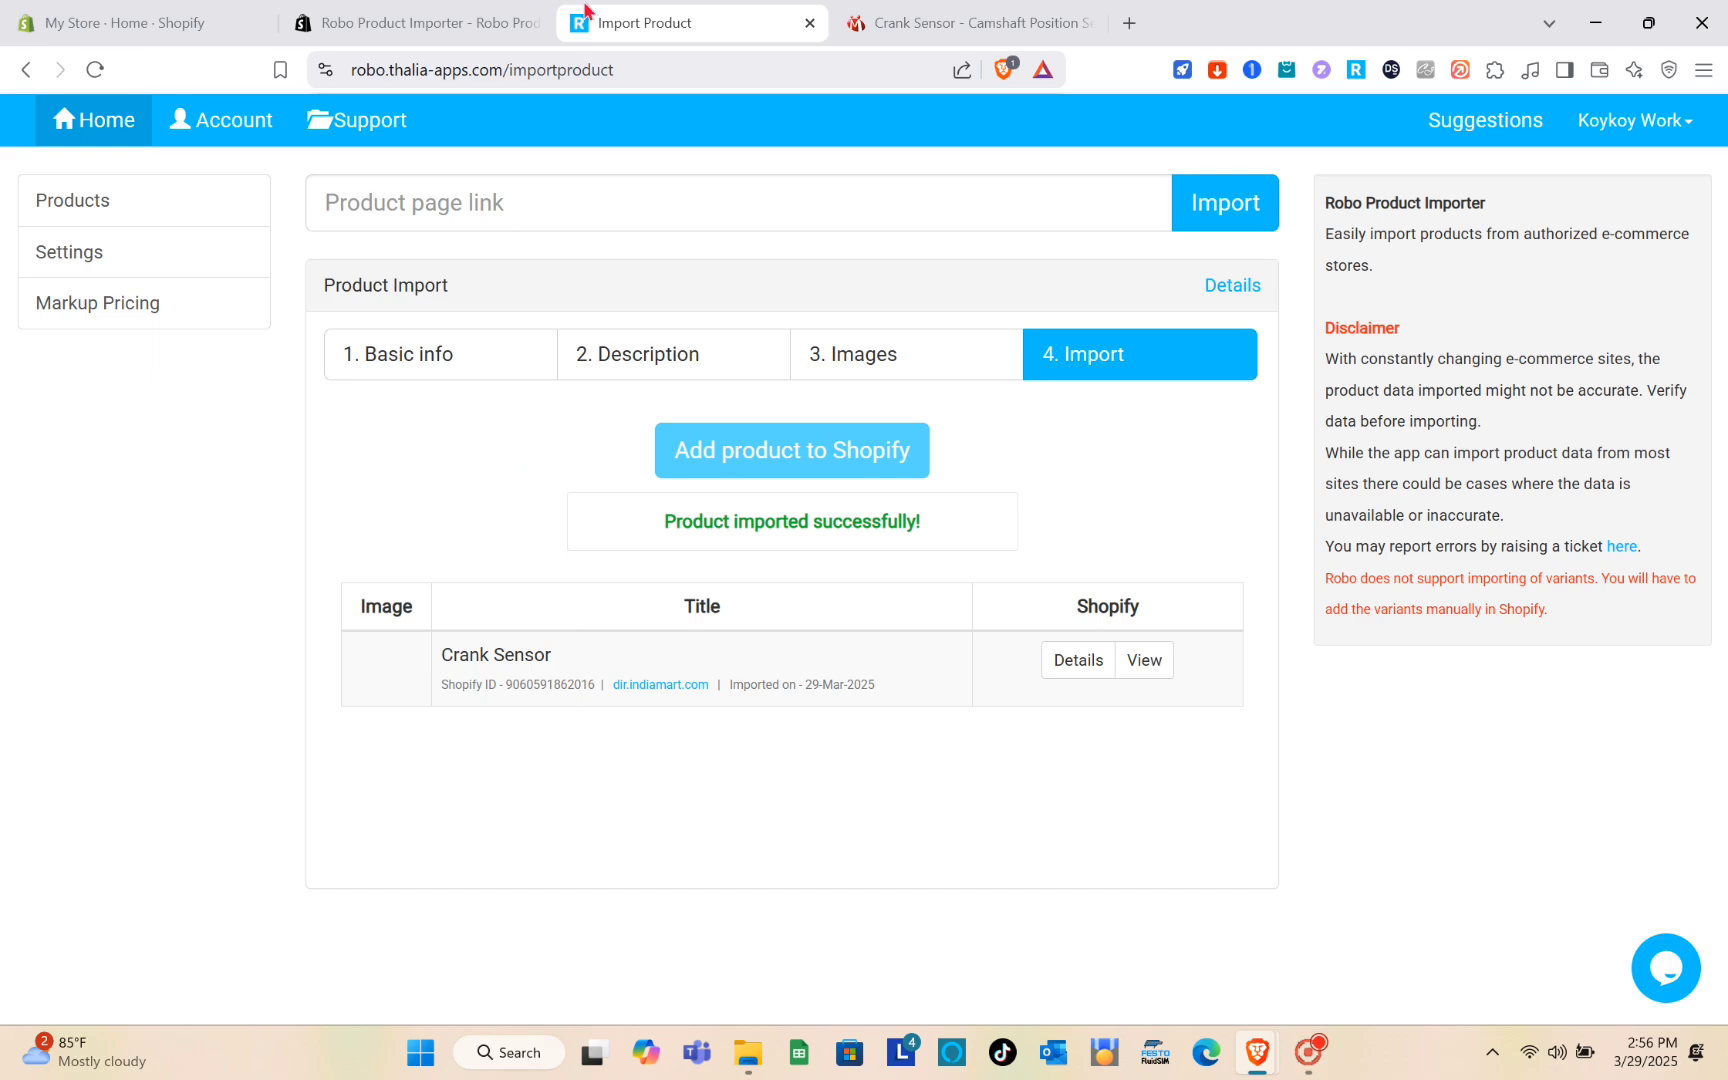
# Step: Switch to the Shopify admin, open the imported Crank Sensor from the product list, and review its details
pyautogui.click(212, 18)
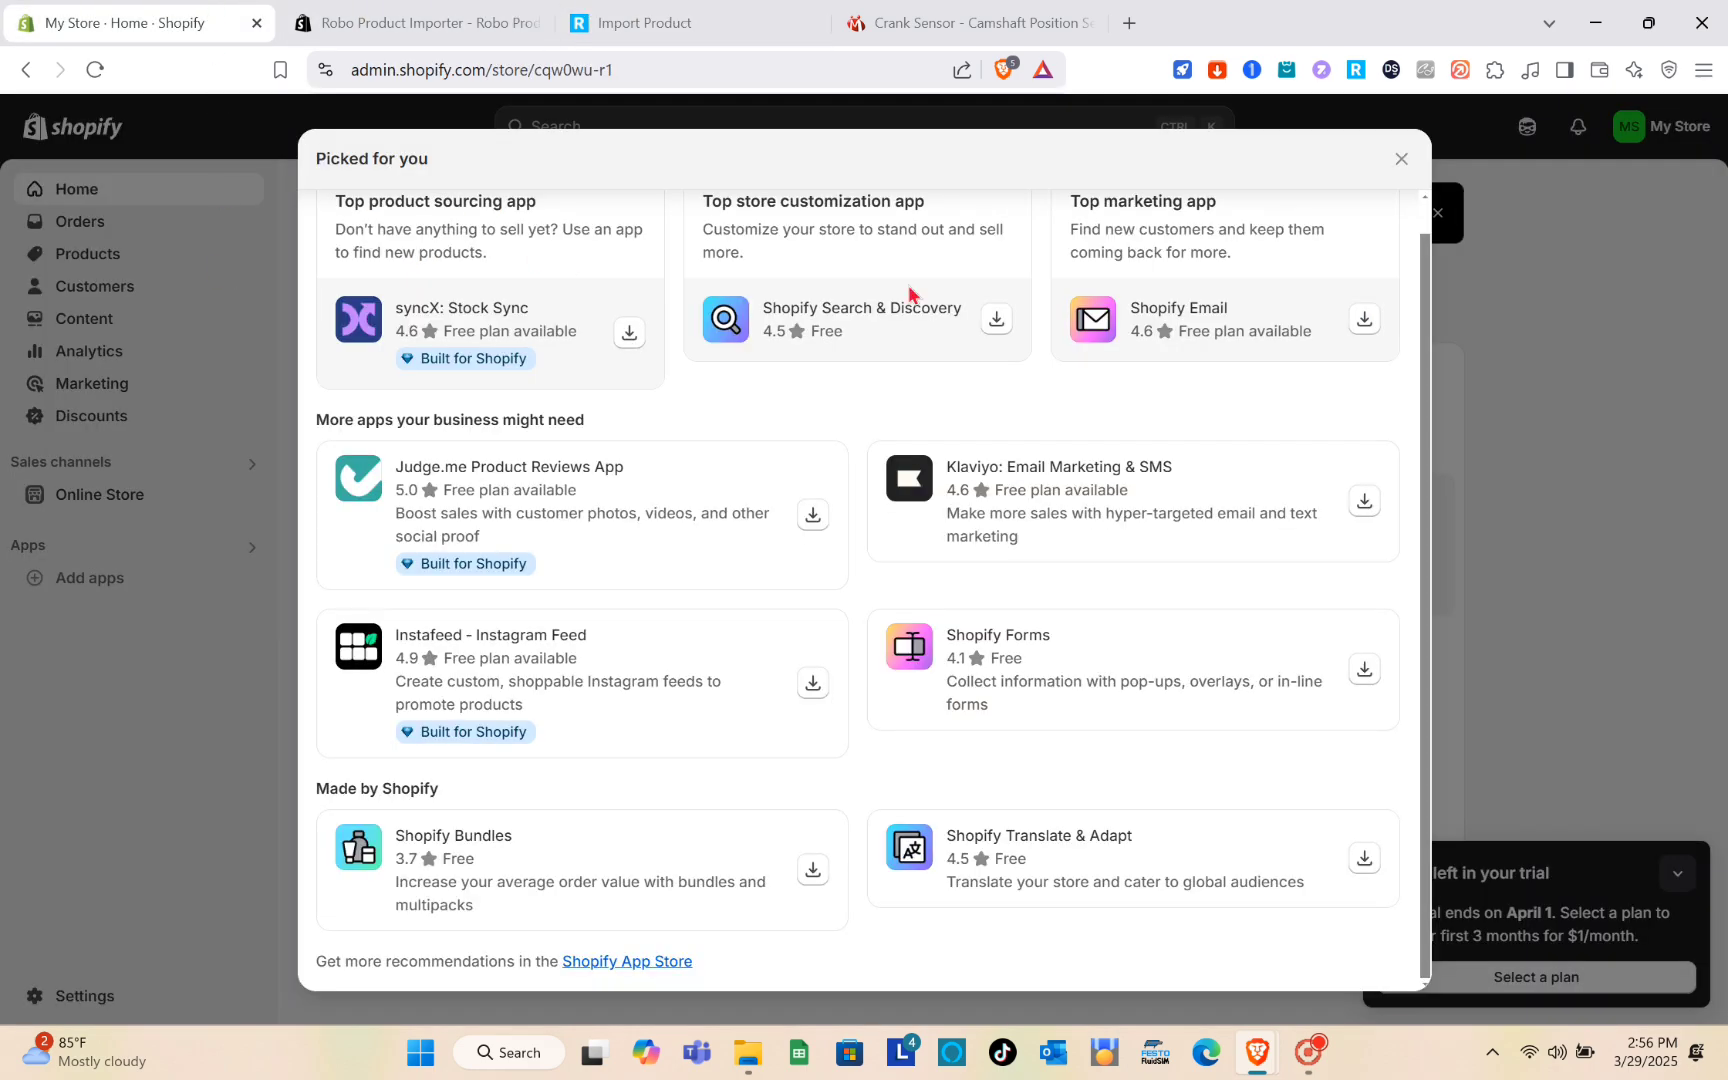
pyautogui.click(1402, 161)
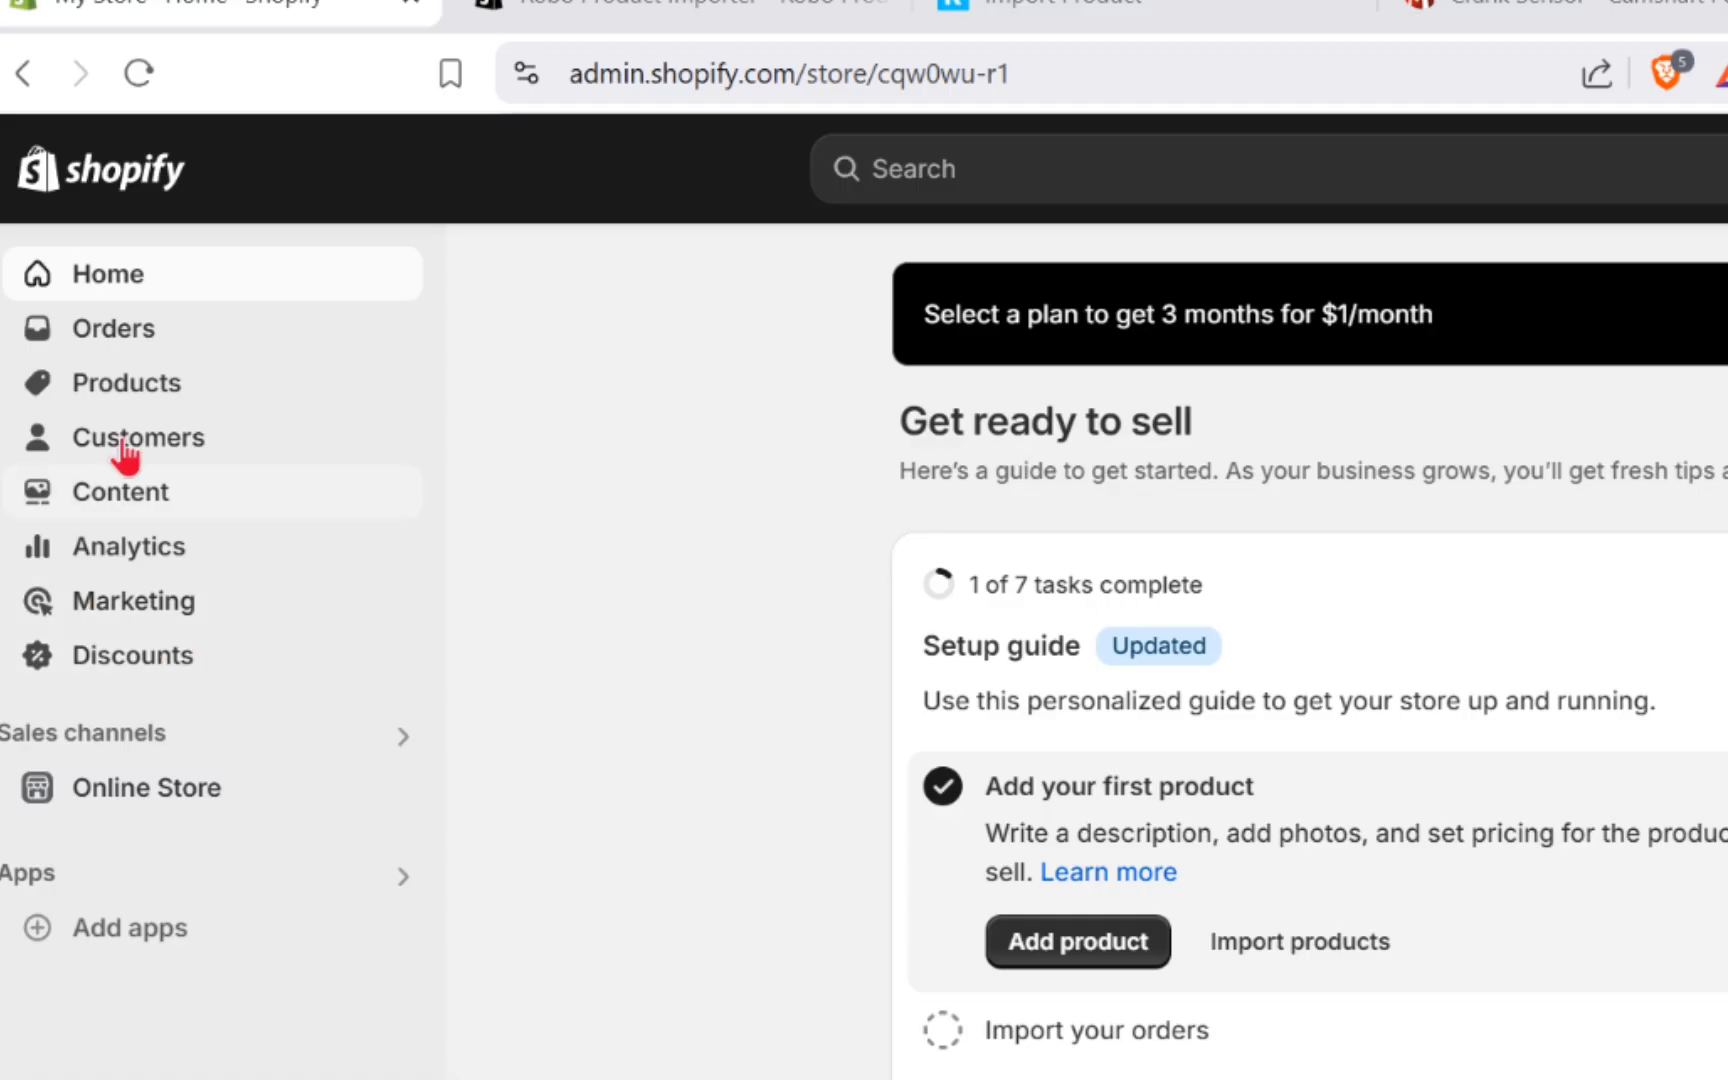
pyautogui.click(125, 392)
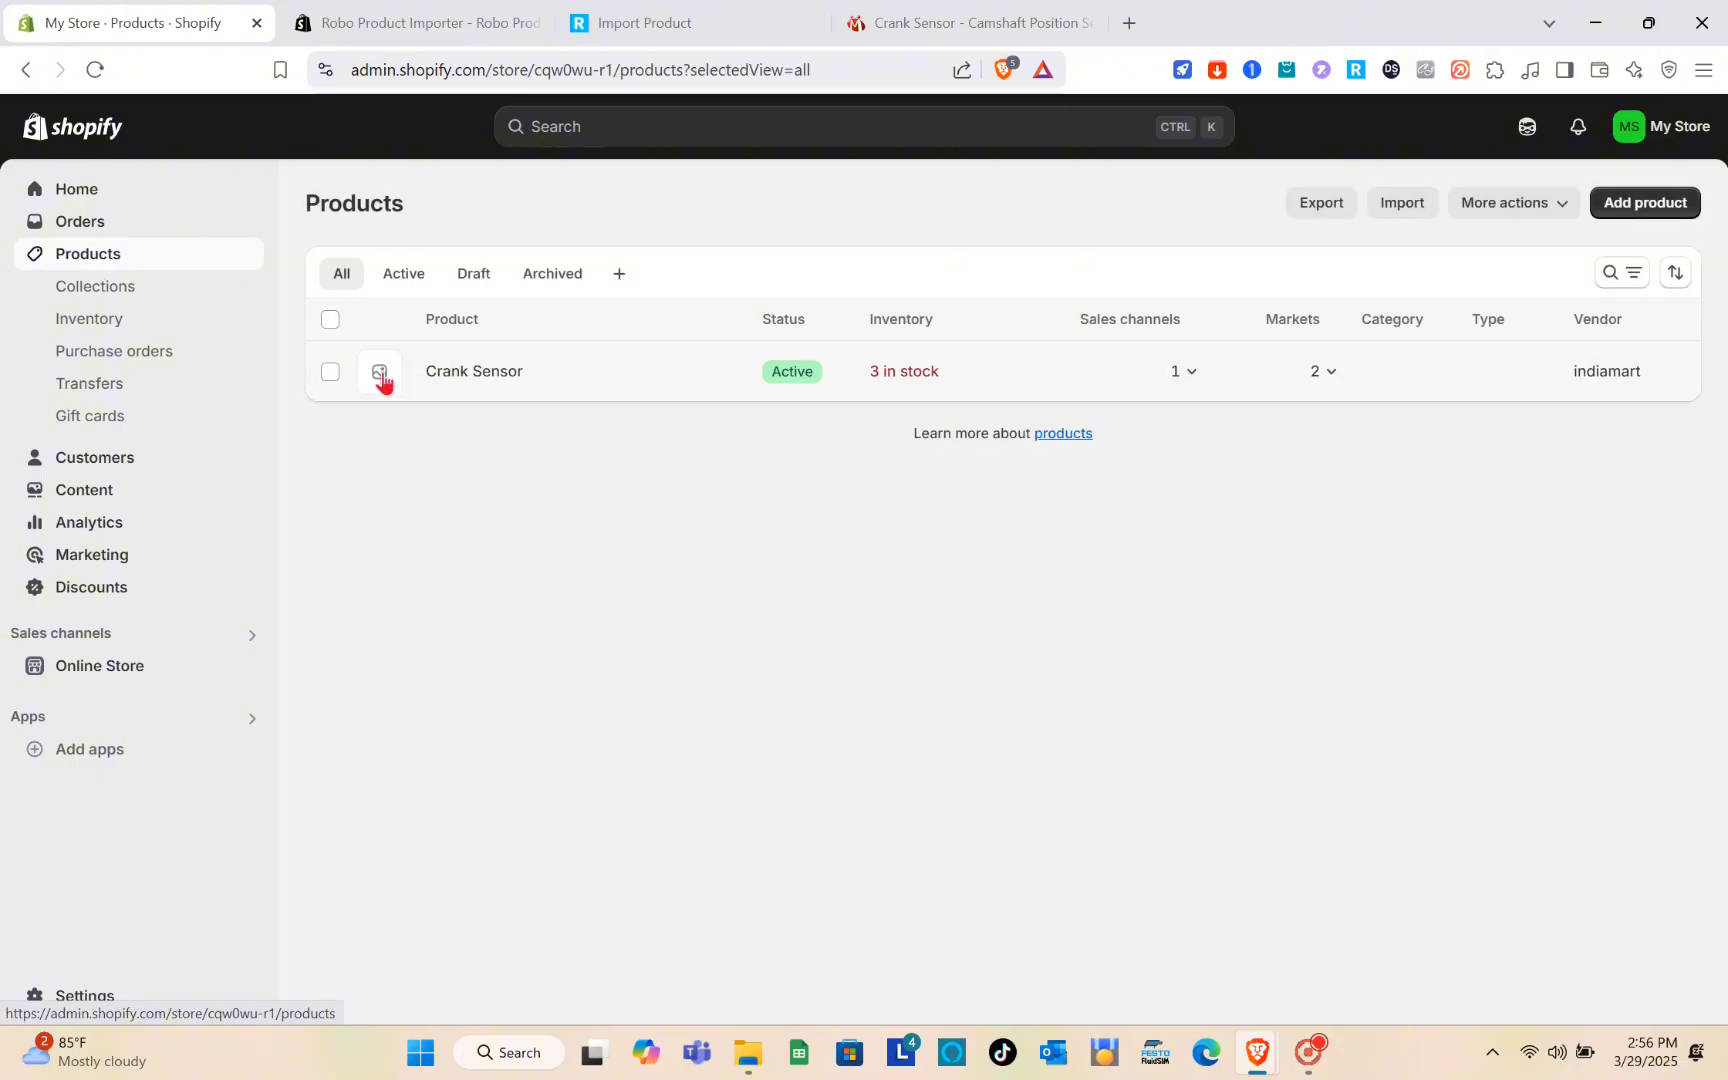
pyautogui.click(455, 378)
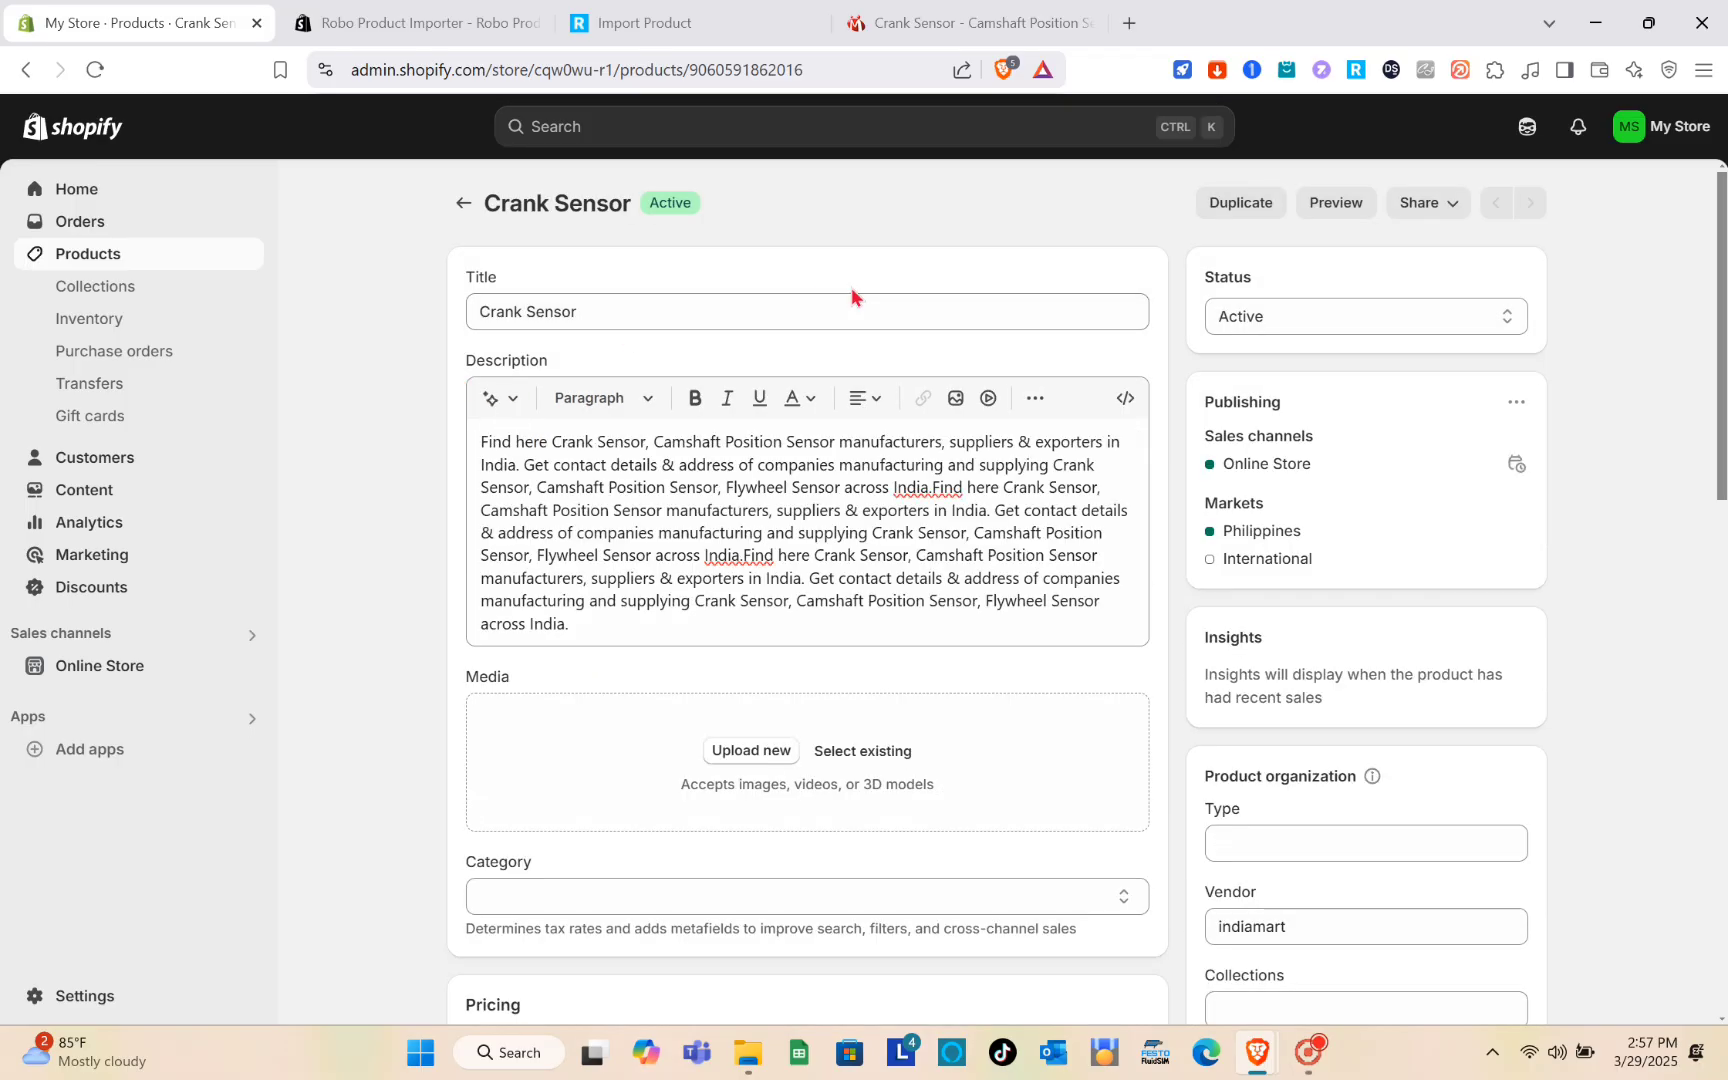
pyautogui.scroll(-13, 922, 615)
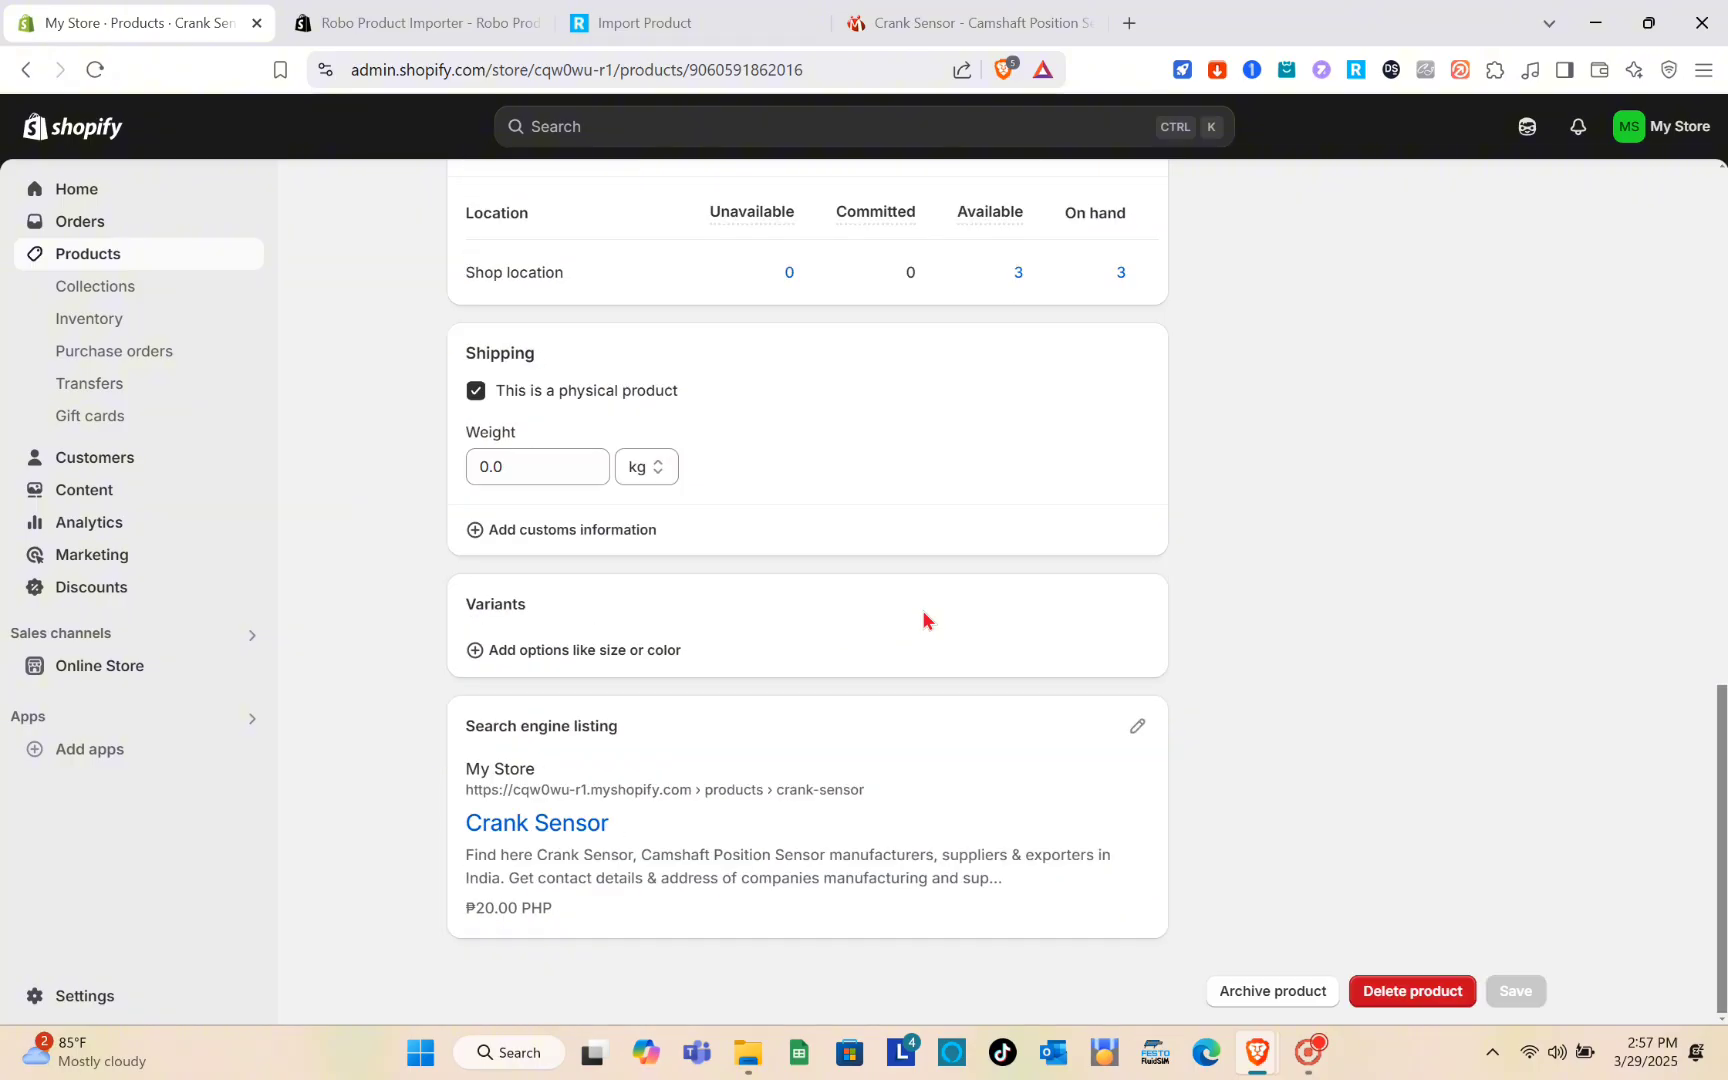
pyautogui.scroll(13, 922, 612)
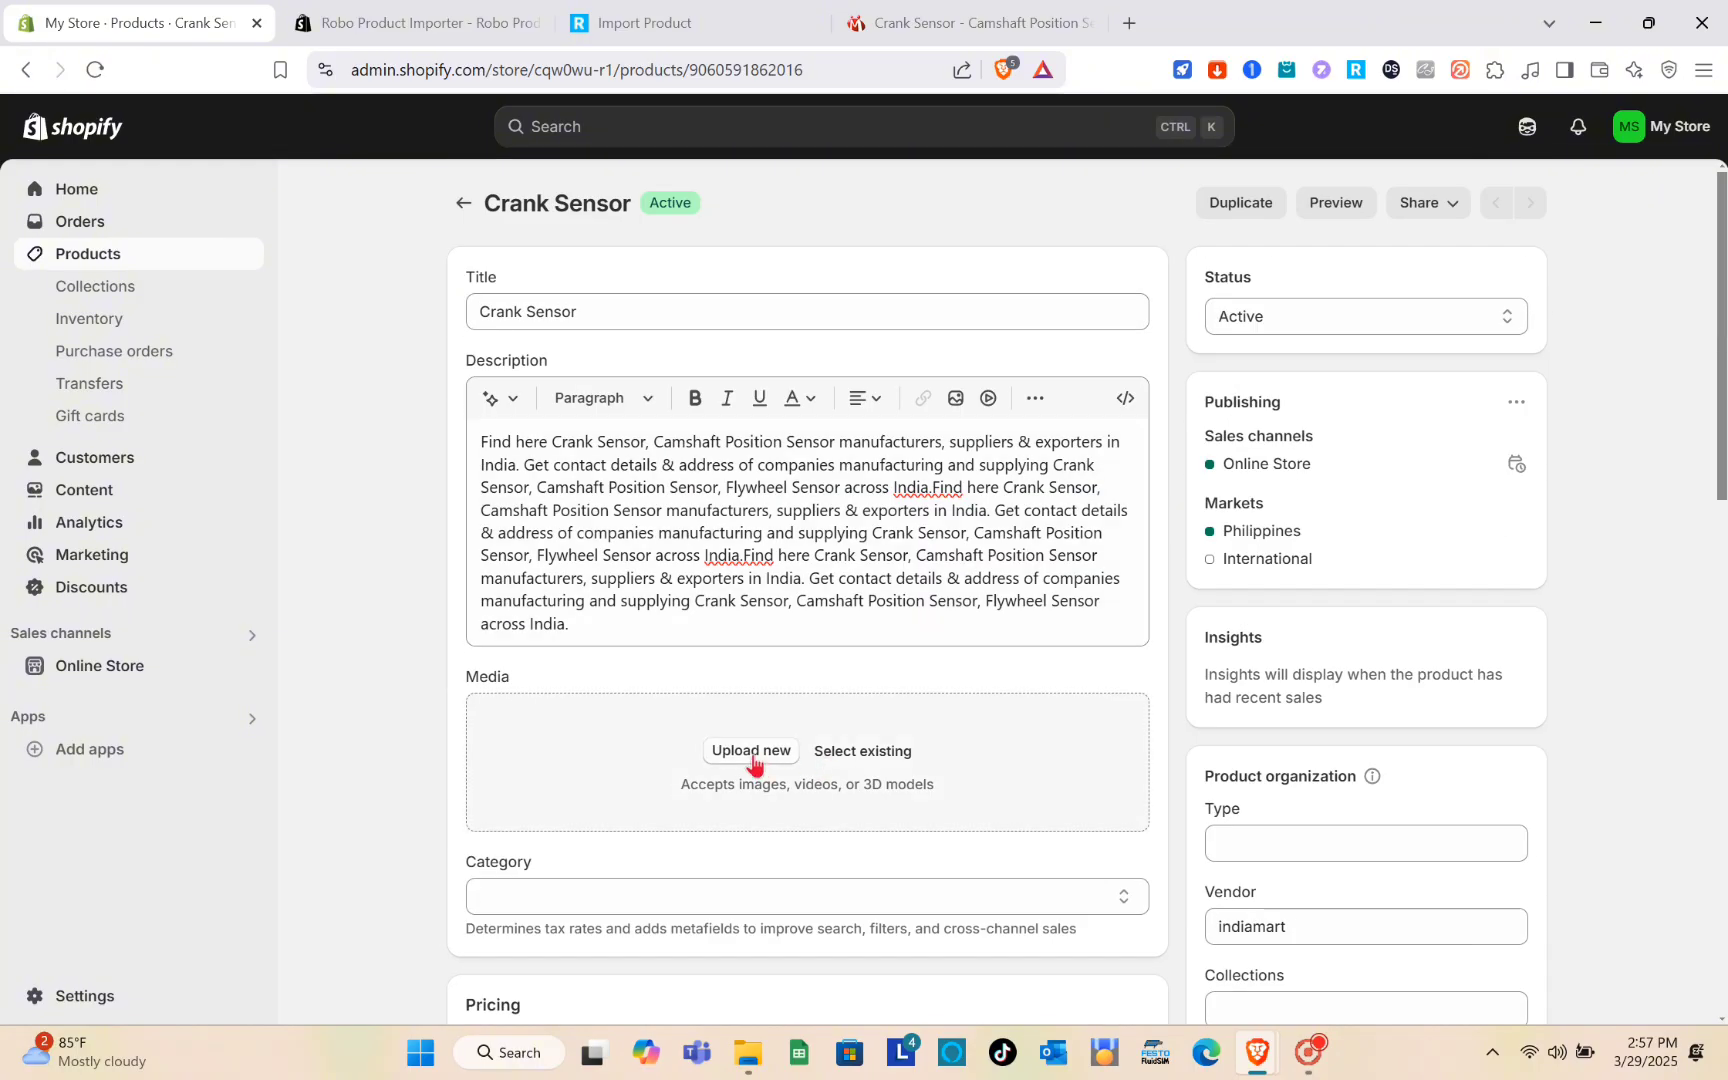
# Step: Switch to IndiaMART's crank sensor page and look through the source listings and their product pictures
pyautogui.click(905, 20)
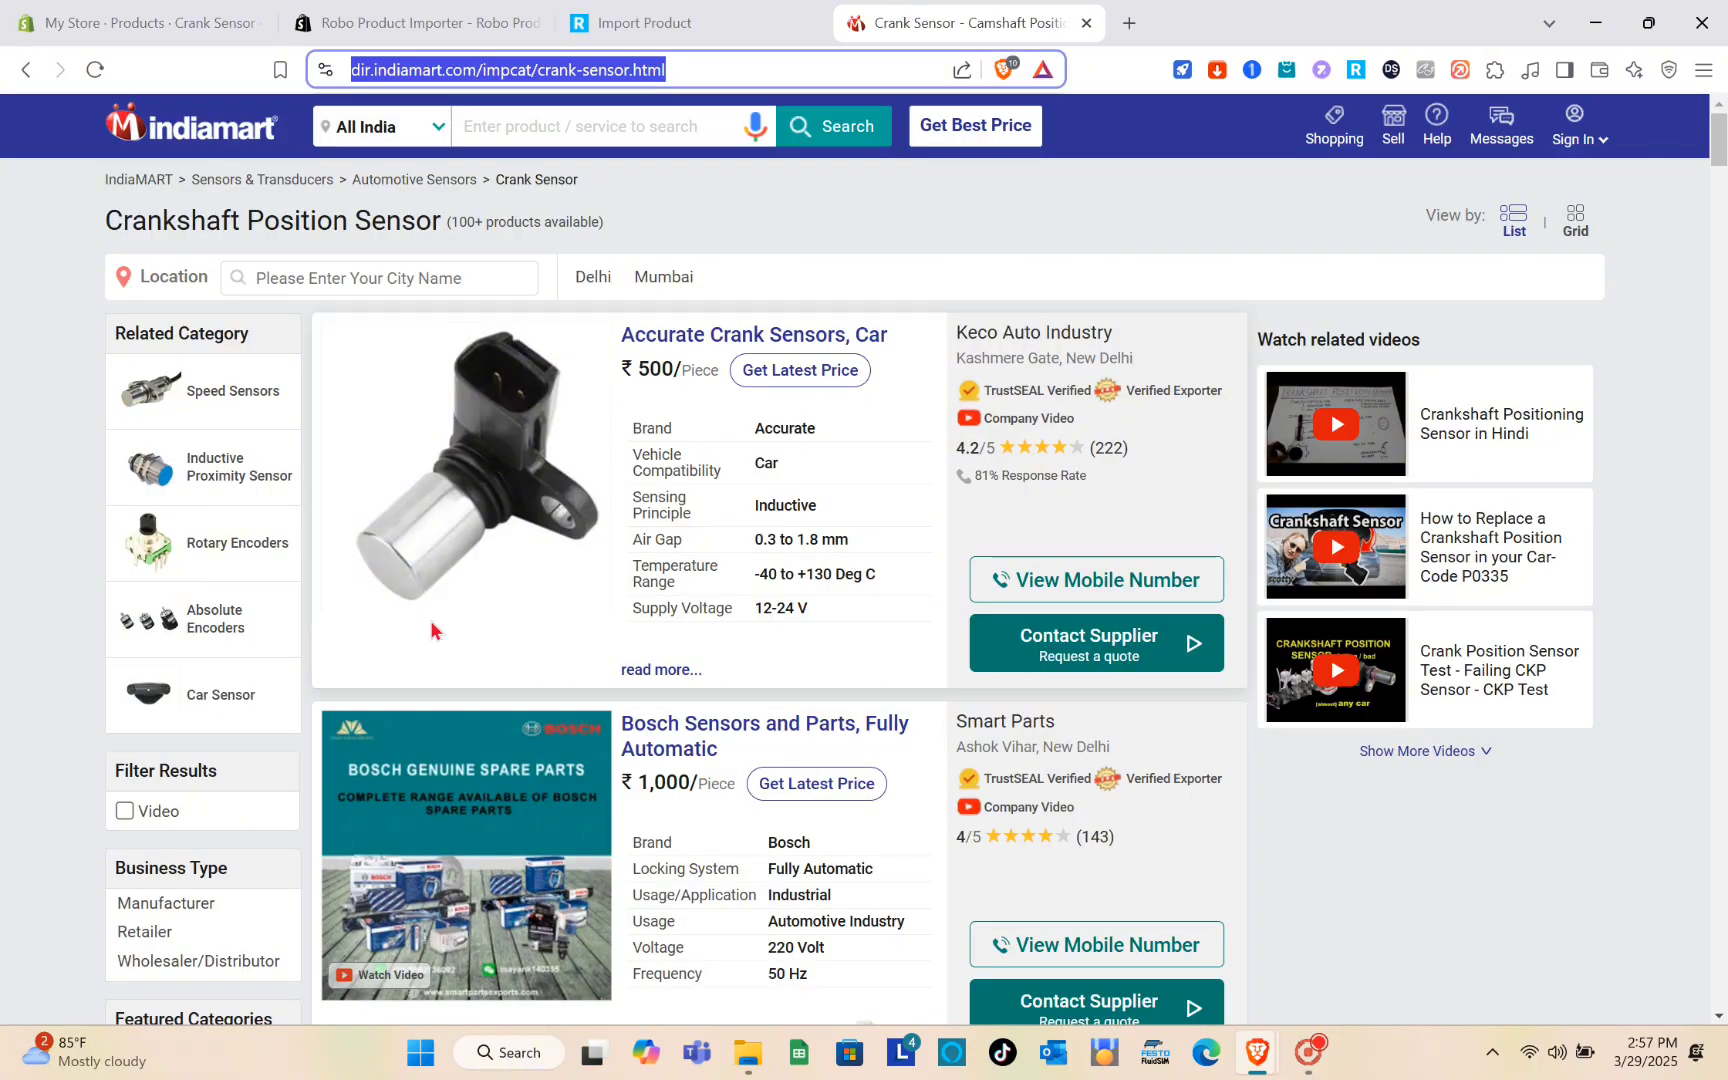
pyautogui.scroll(-1, 455, 606)
pyautogui.scroll(1, 455, 606)
pyautogui.scroll(-12, 521, 511)
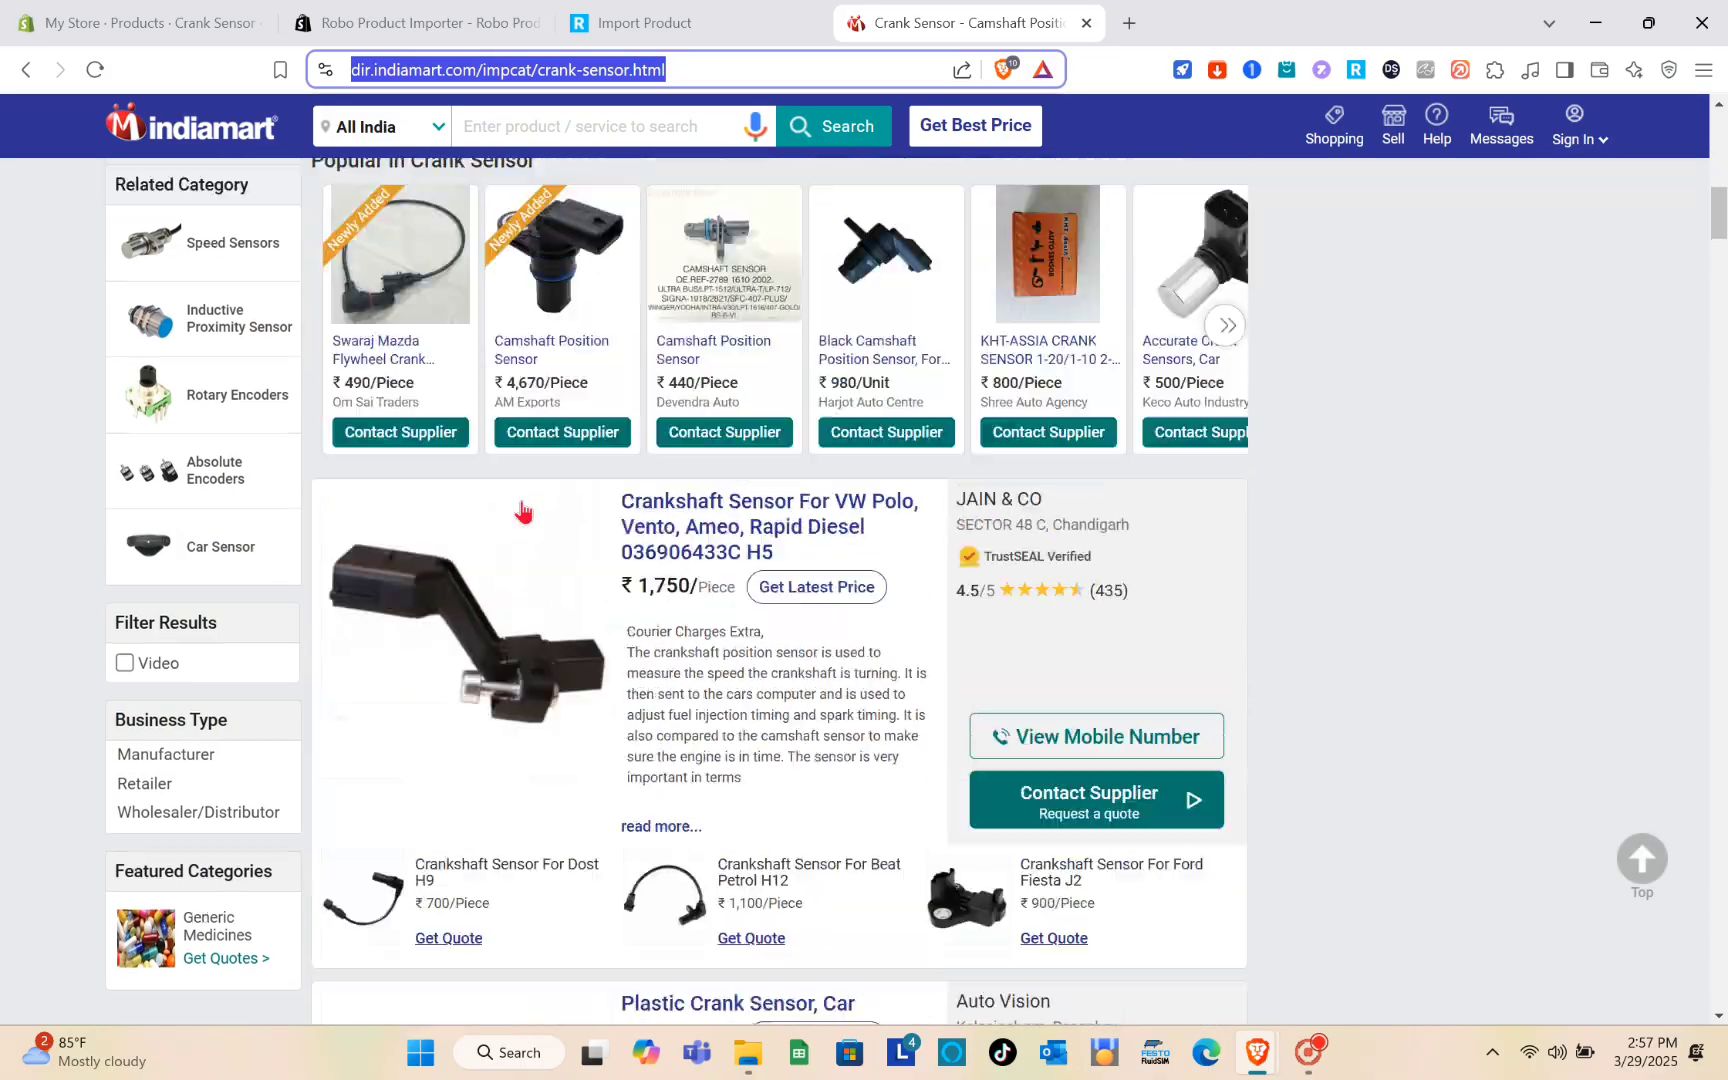
pyautogui.scroll(-4, 521, 511)
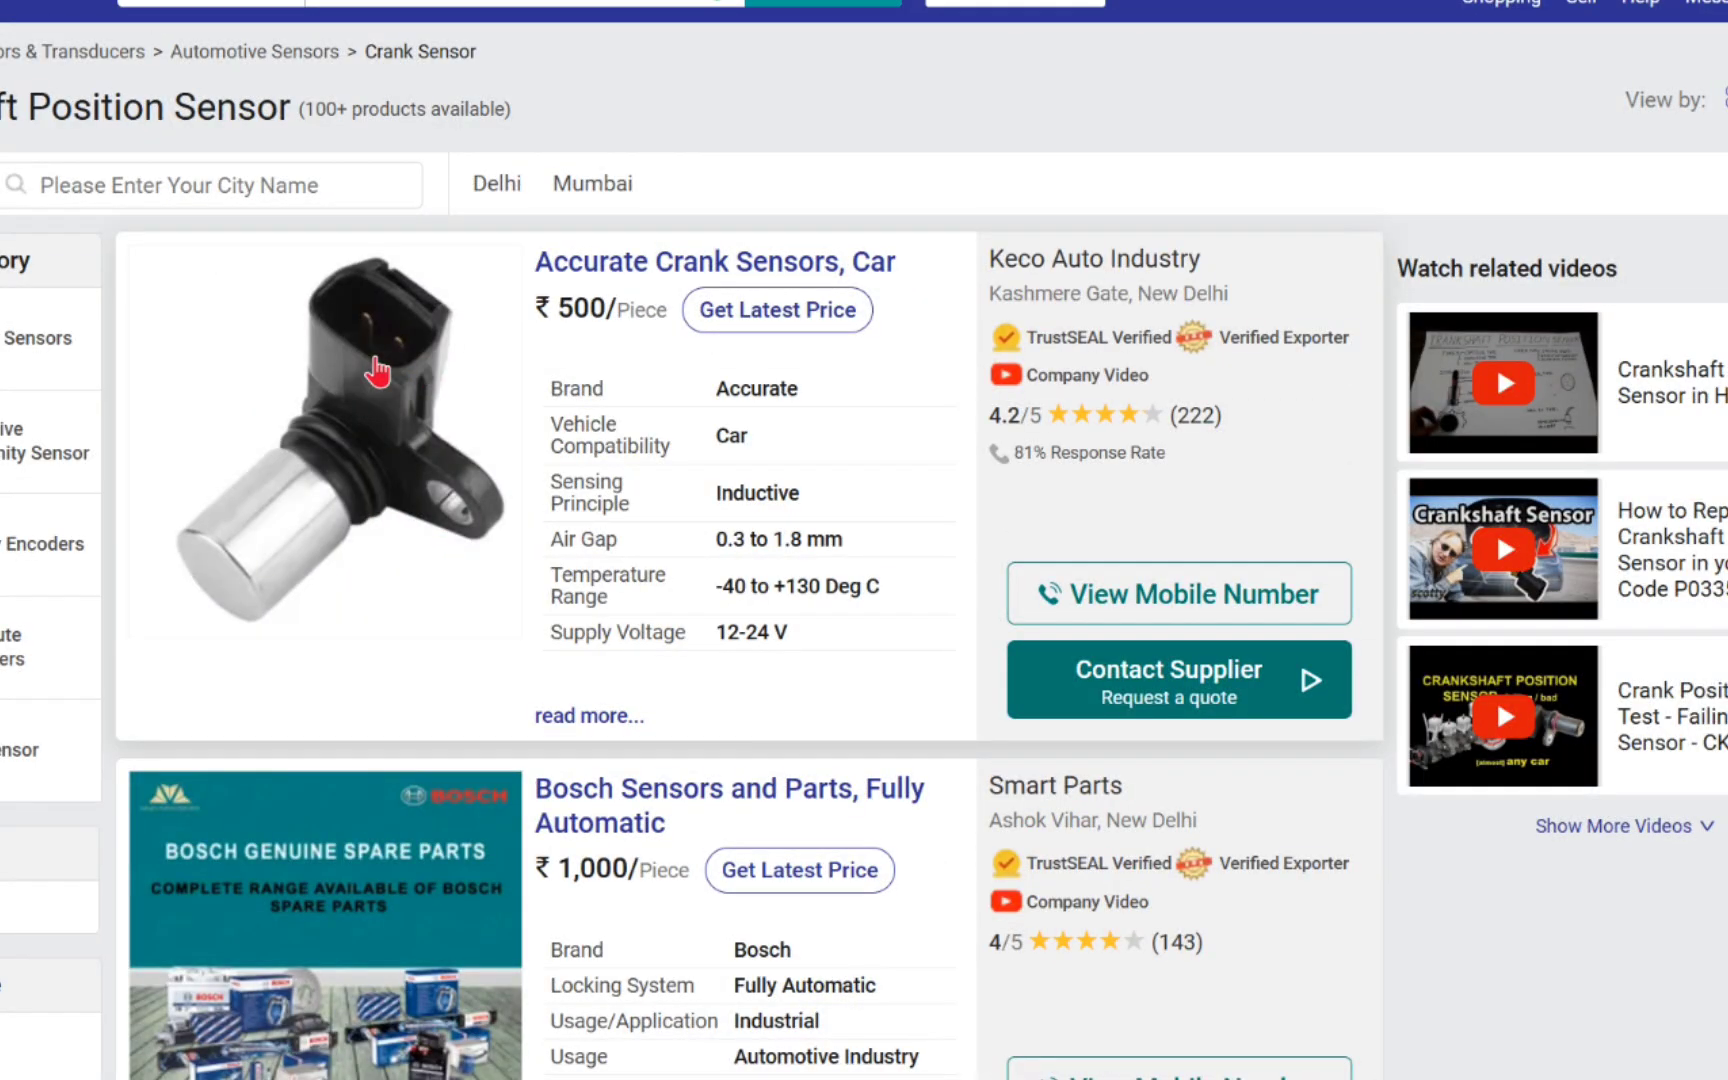
# Step: Enlarge the picture of the Accurate Crank Sensors, Car listing and save it to Downloads as crank-sensors-1000x1000.png
pyautogui.rightClick(377, 370)
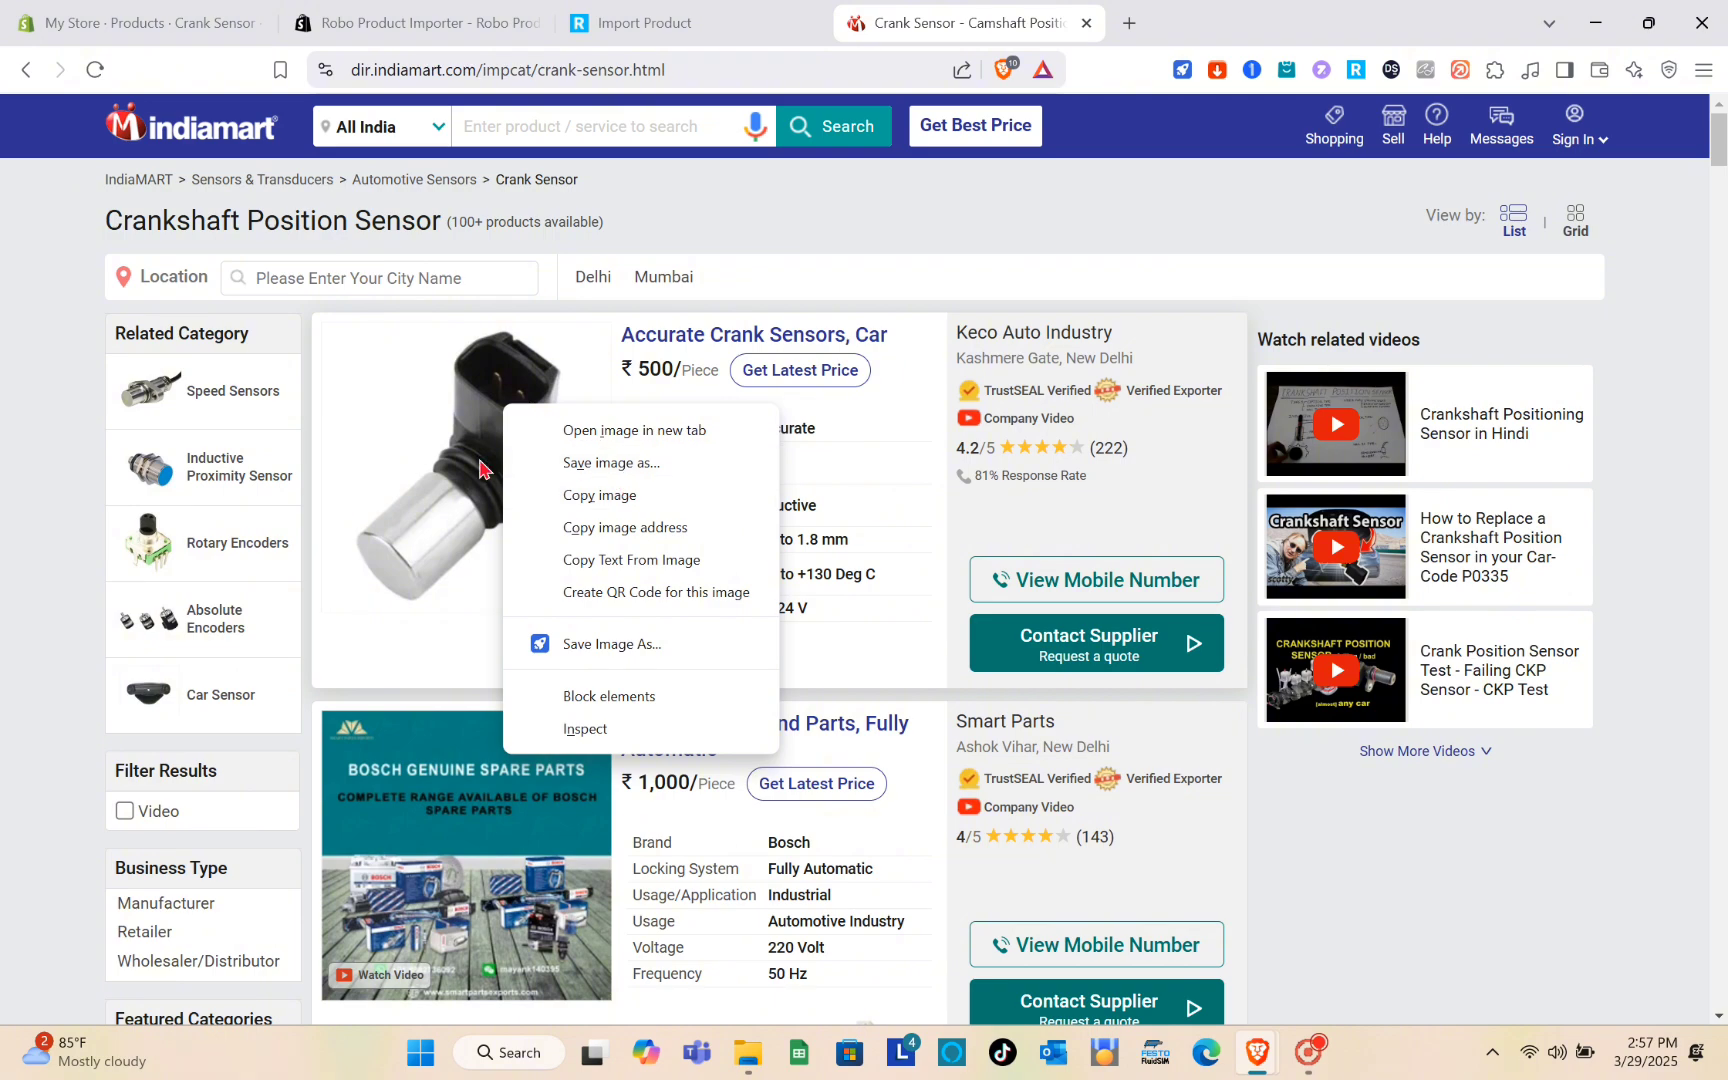
pyautogui.click(480, 462)
pyautogui.click(481, 468)
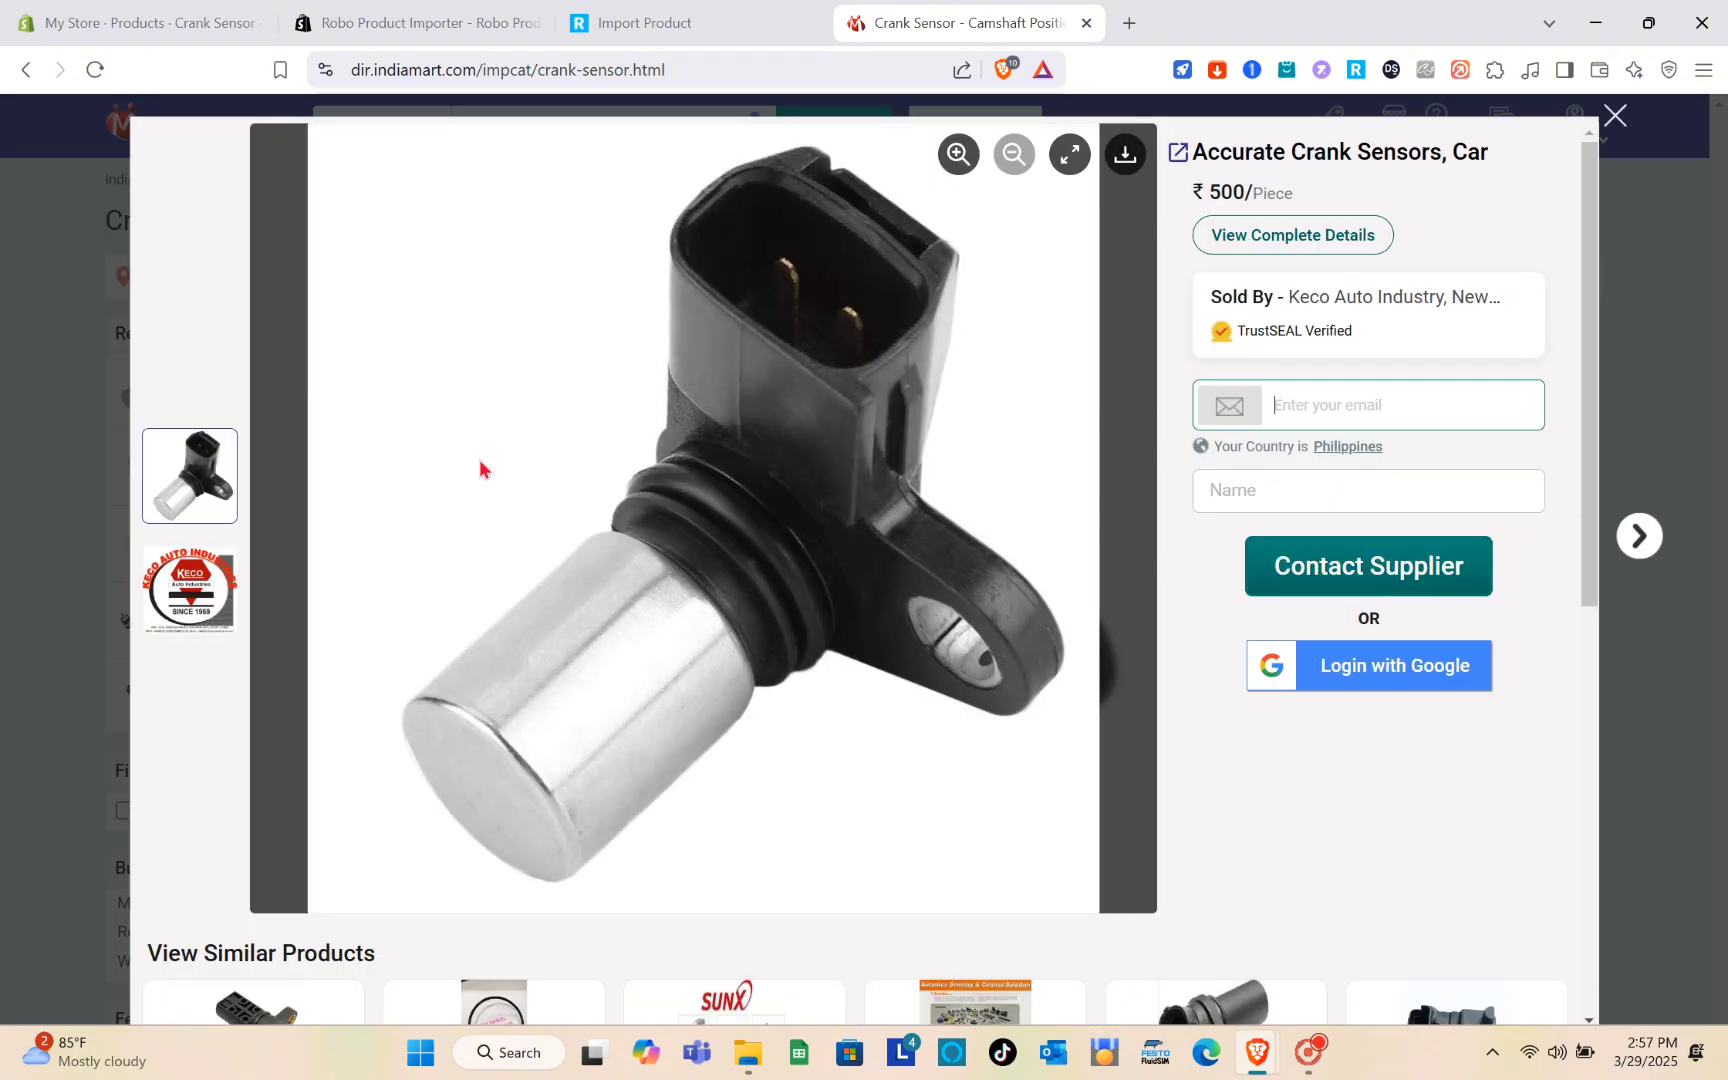
pyautogui.rightClick(637, 488)
pyautogui.click(737, 545)
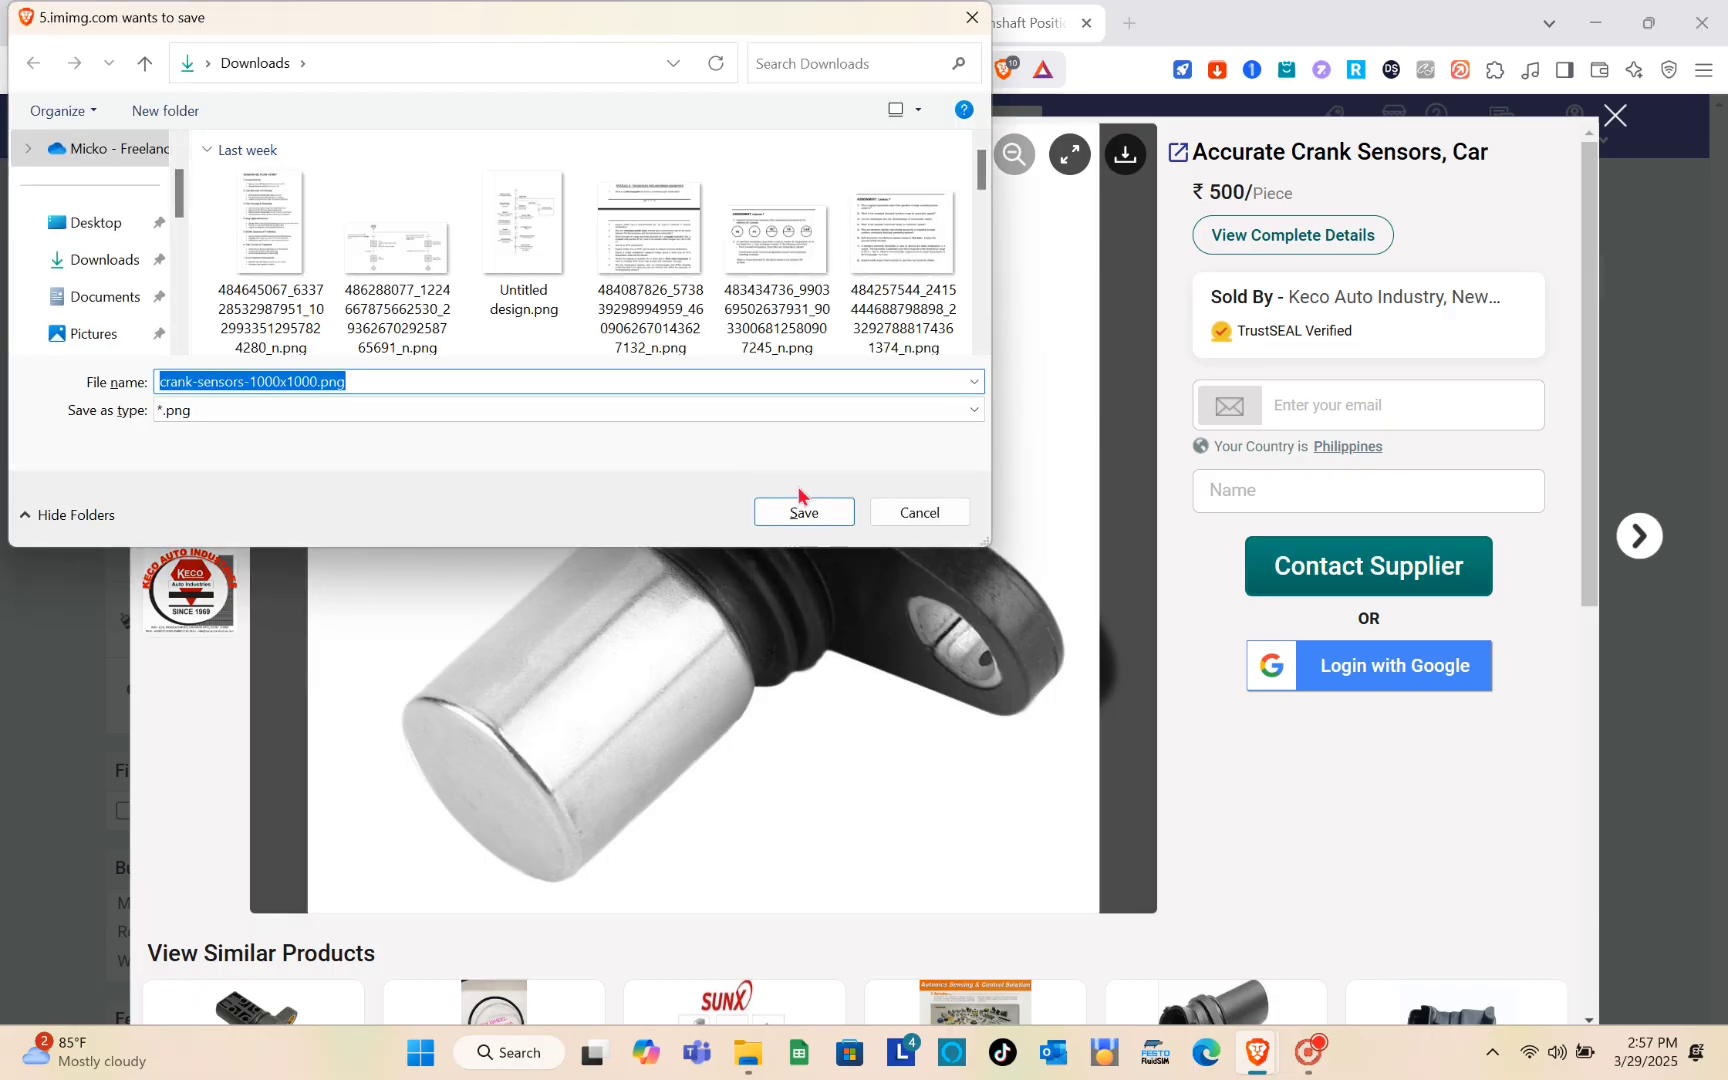
pyautogui.click(804, 513)
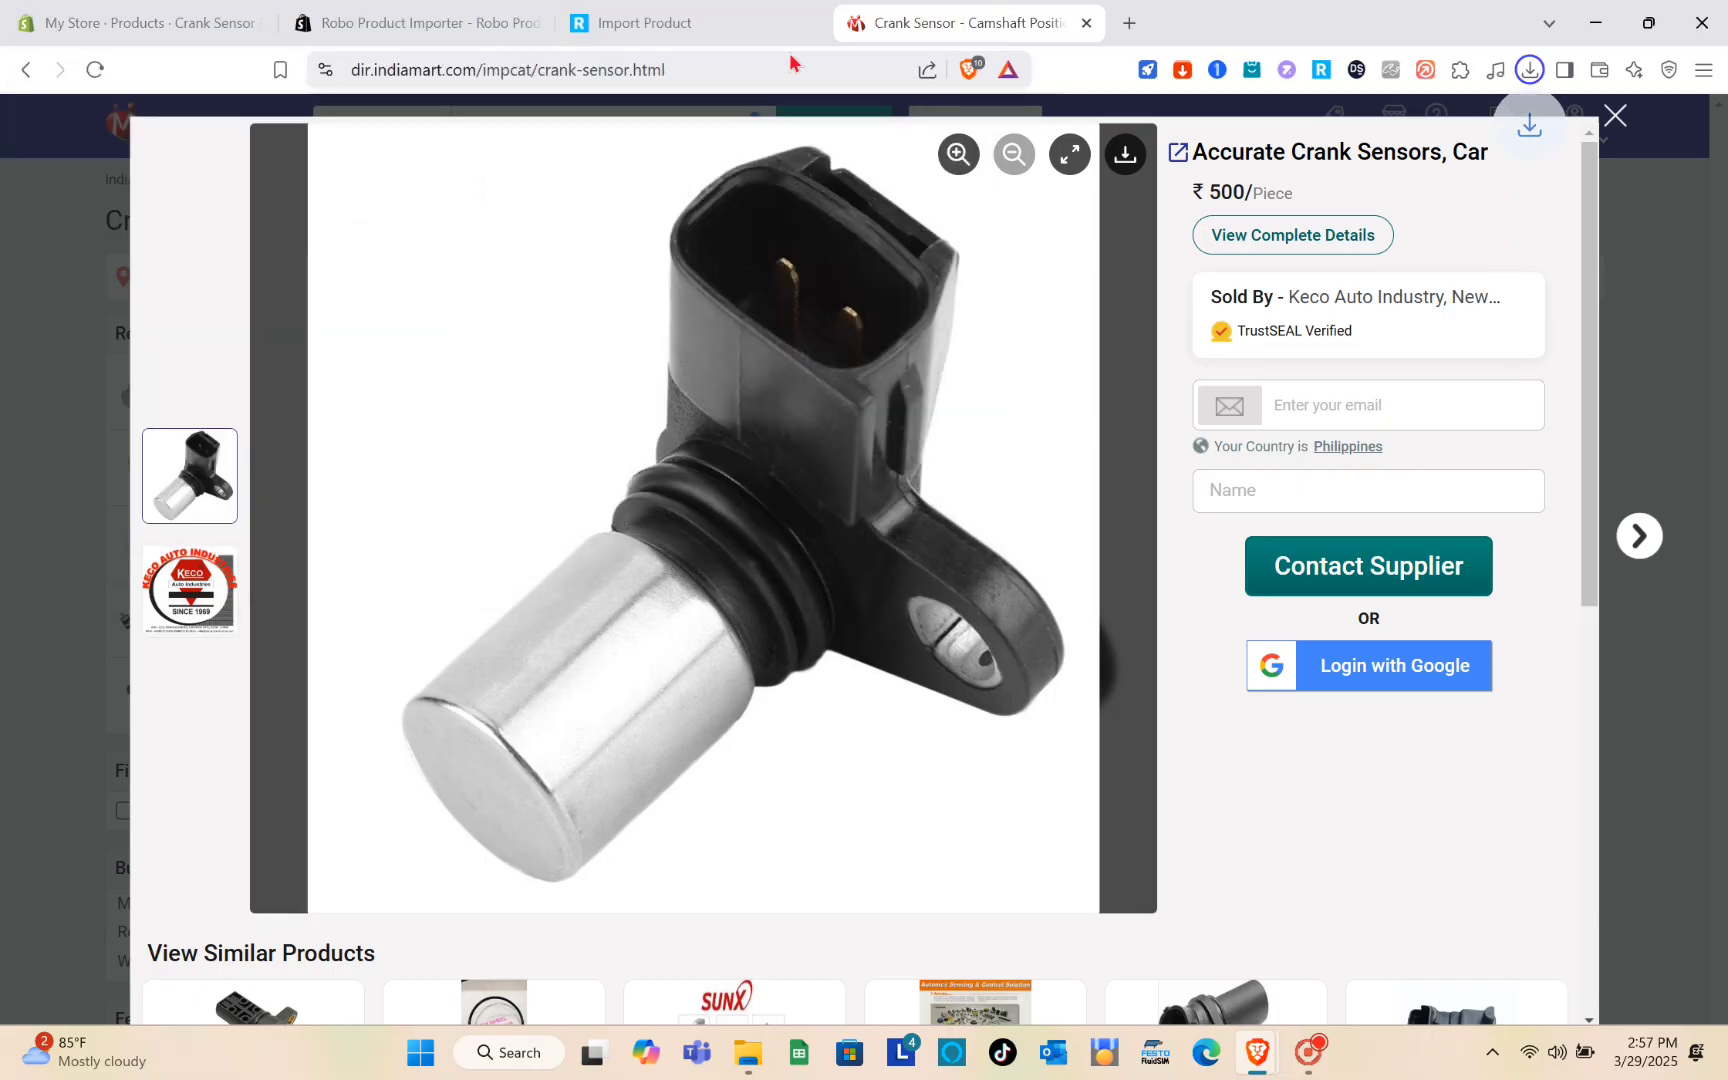
# Step: Switch to the Shopify admin, upload crank-sensors-1000x1000.png as the Crank Sensor's media, and return to the product list
pyautogui.click(470, 10)
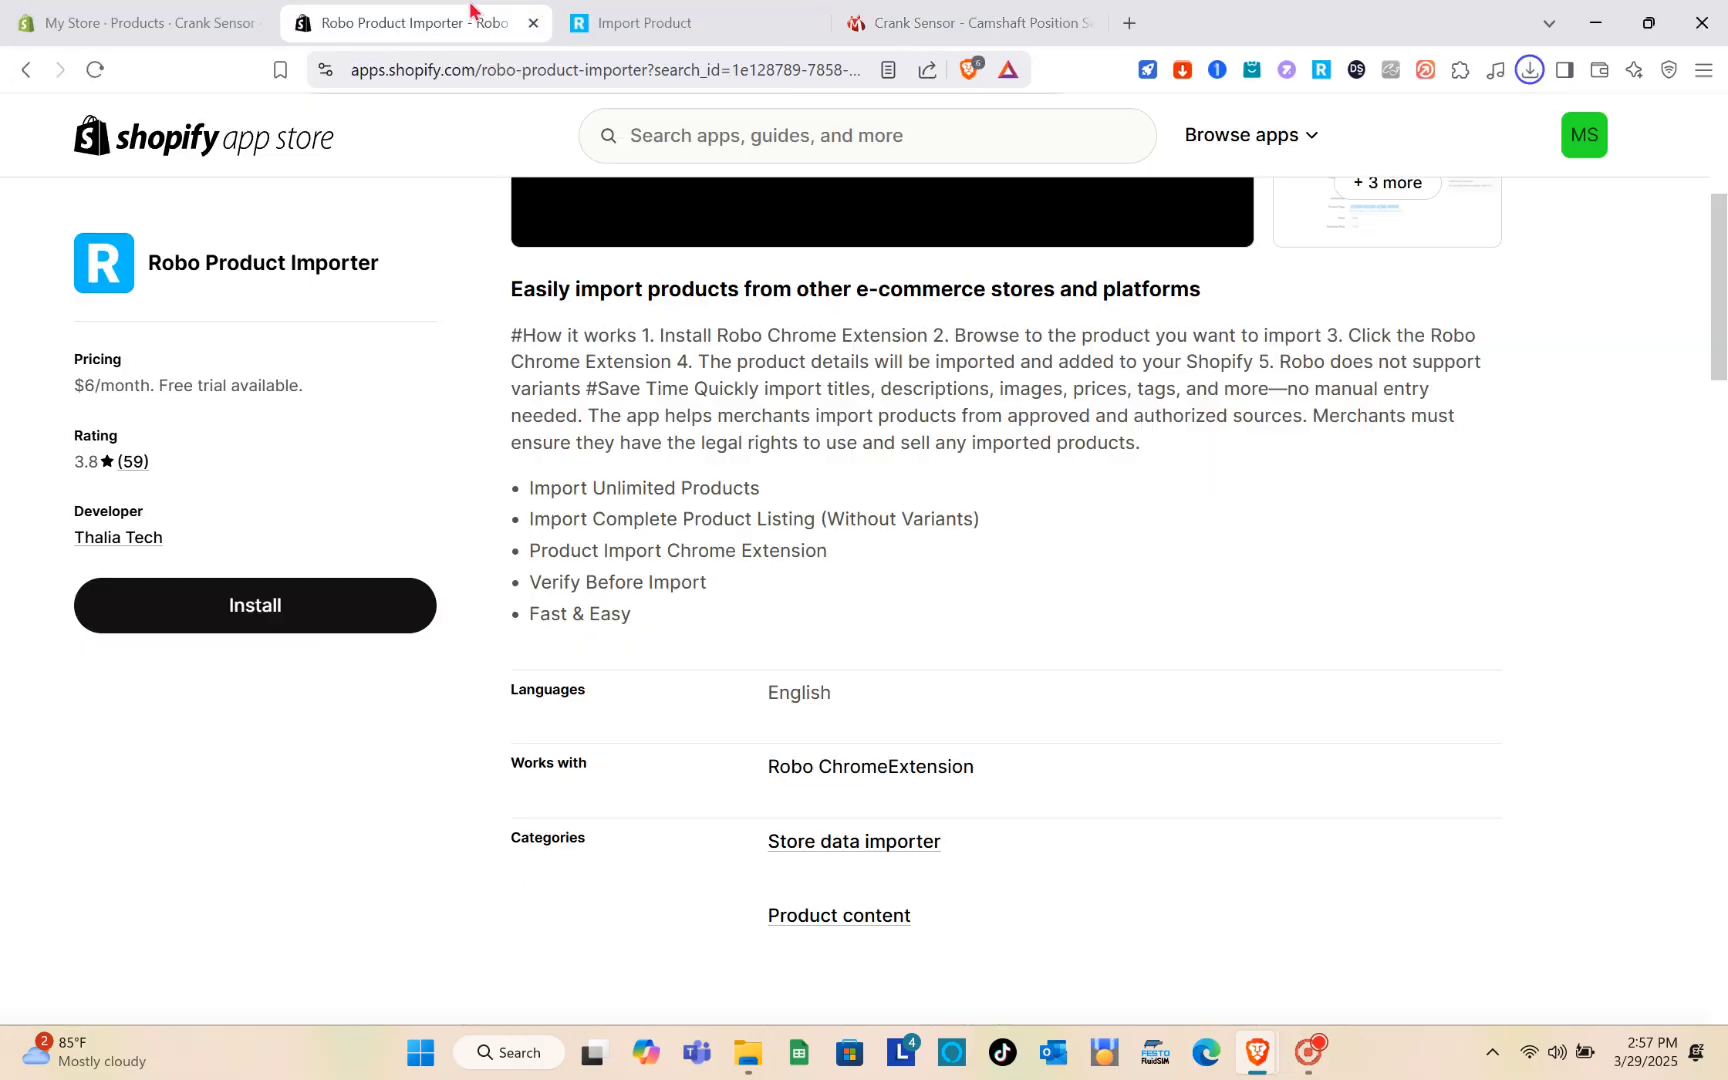
pyautogui.click(265, 11)
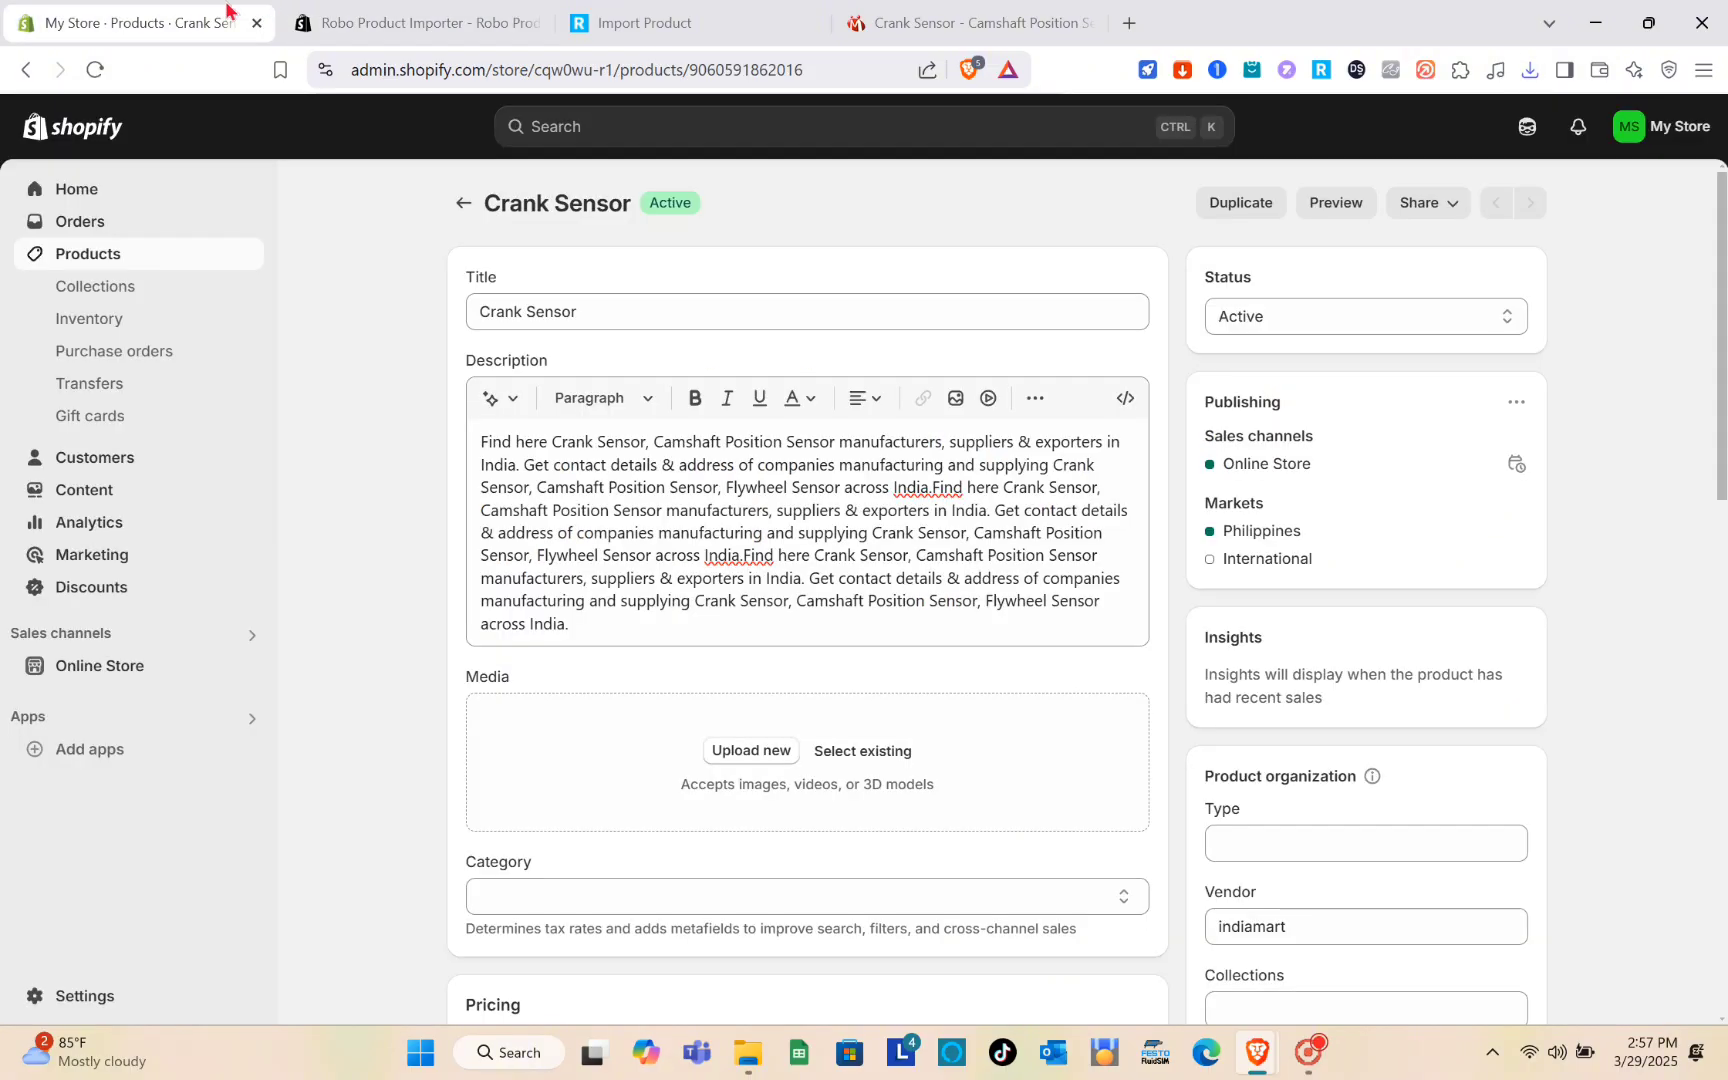
pyautogui.click(776, 752)
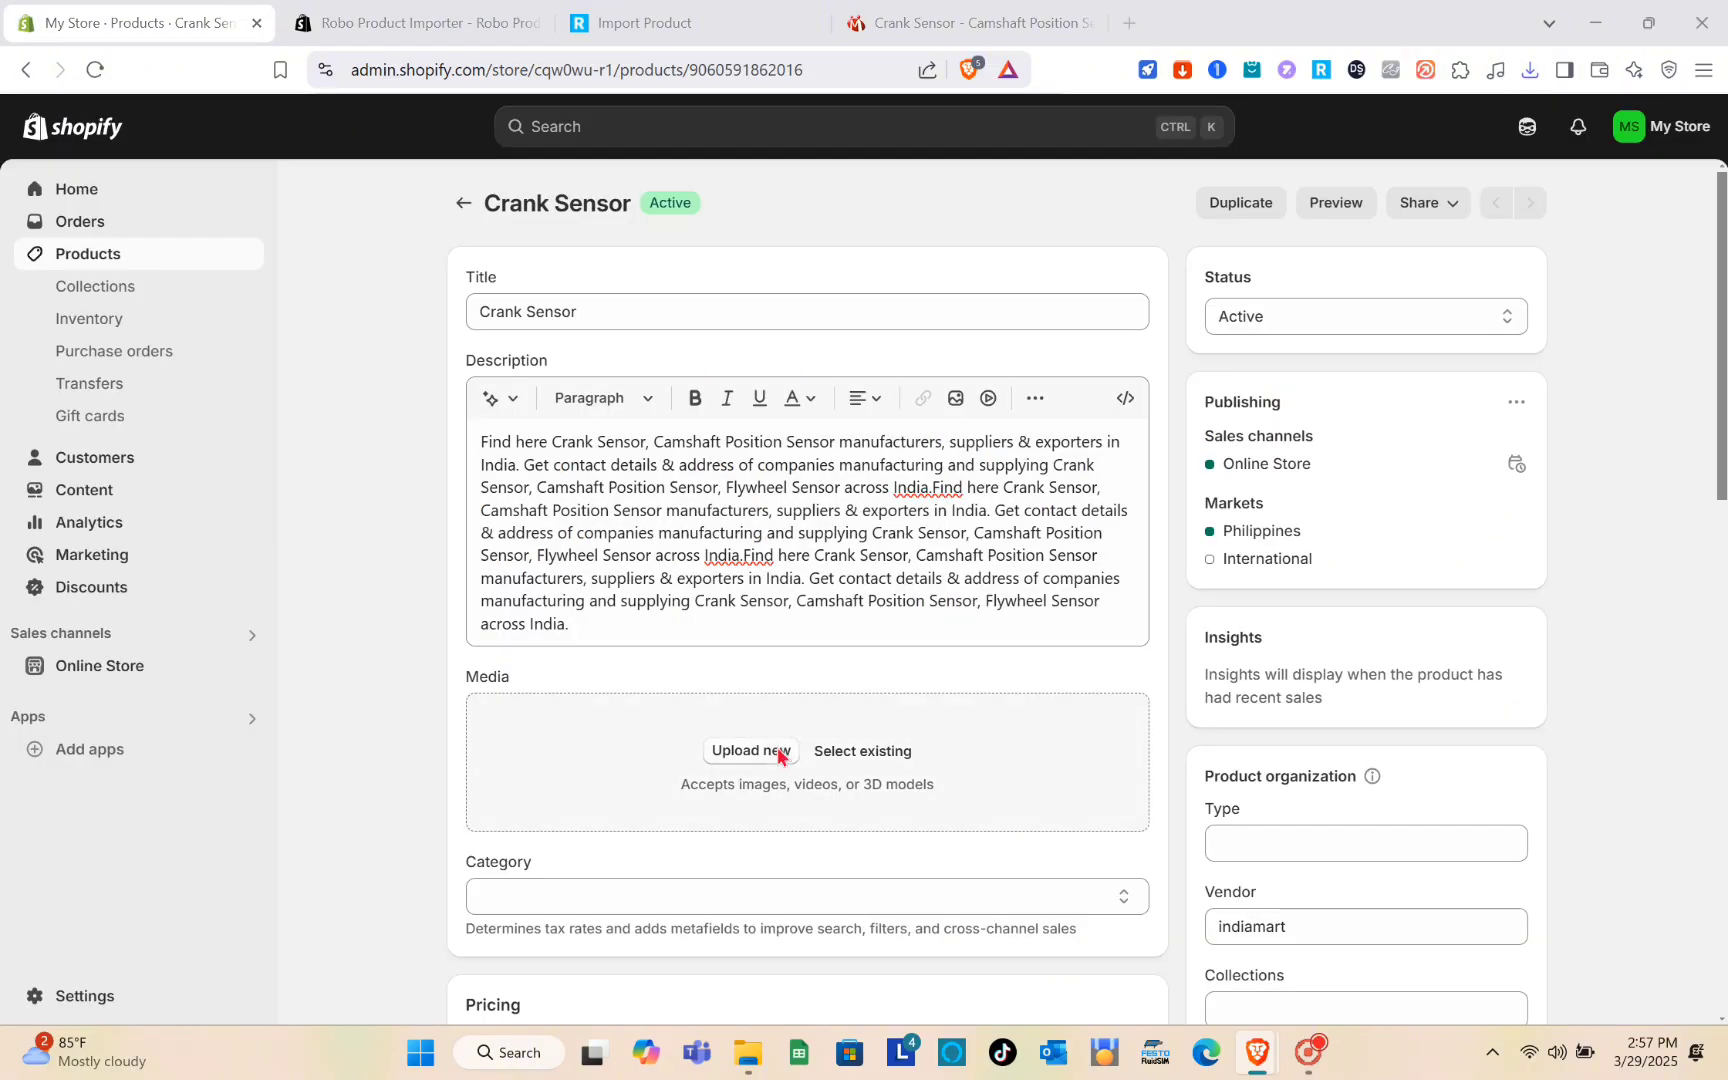
pyautogui.click(293, 390)
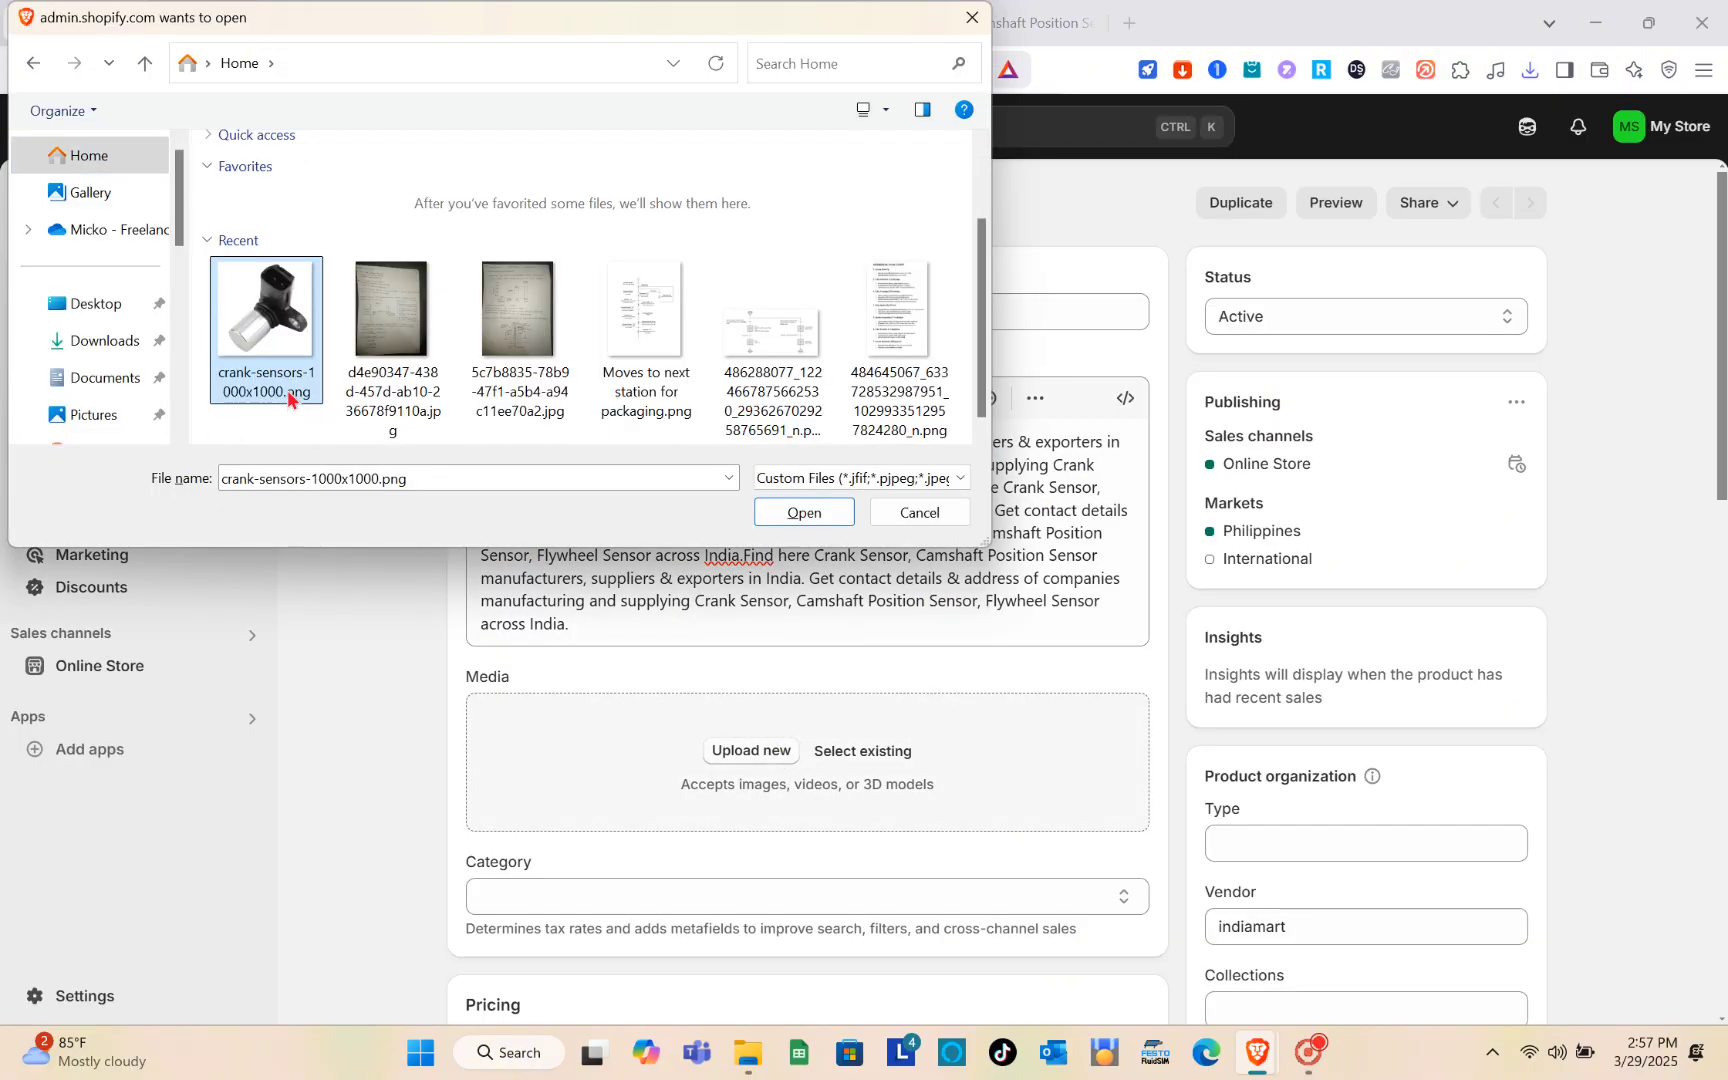
pyautogui.click(800, 508)
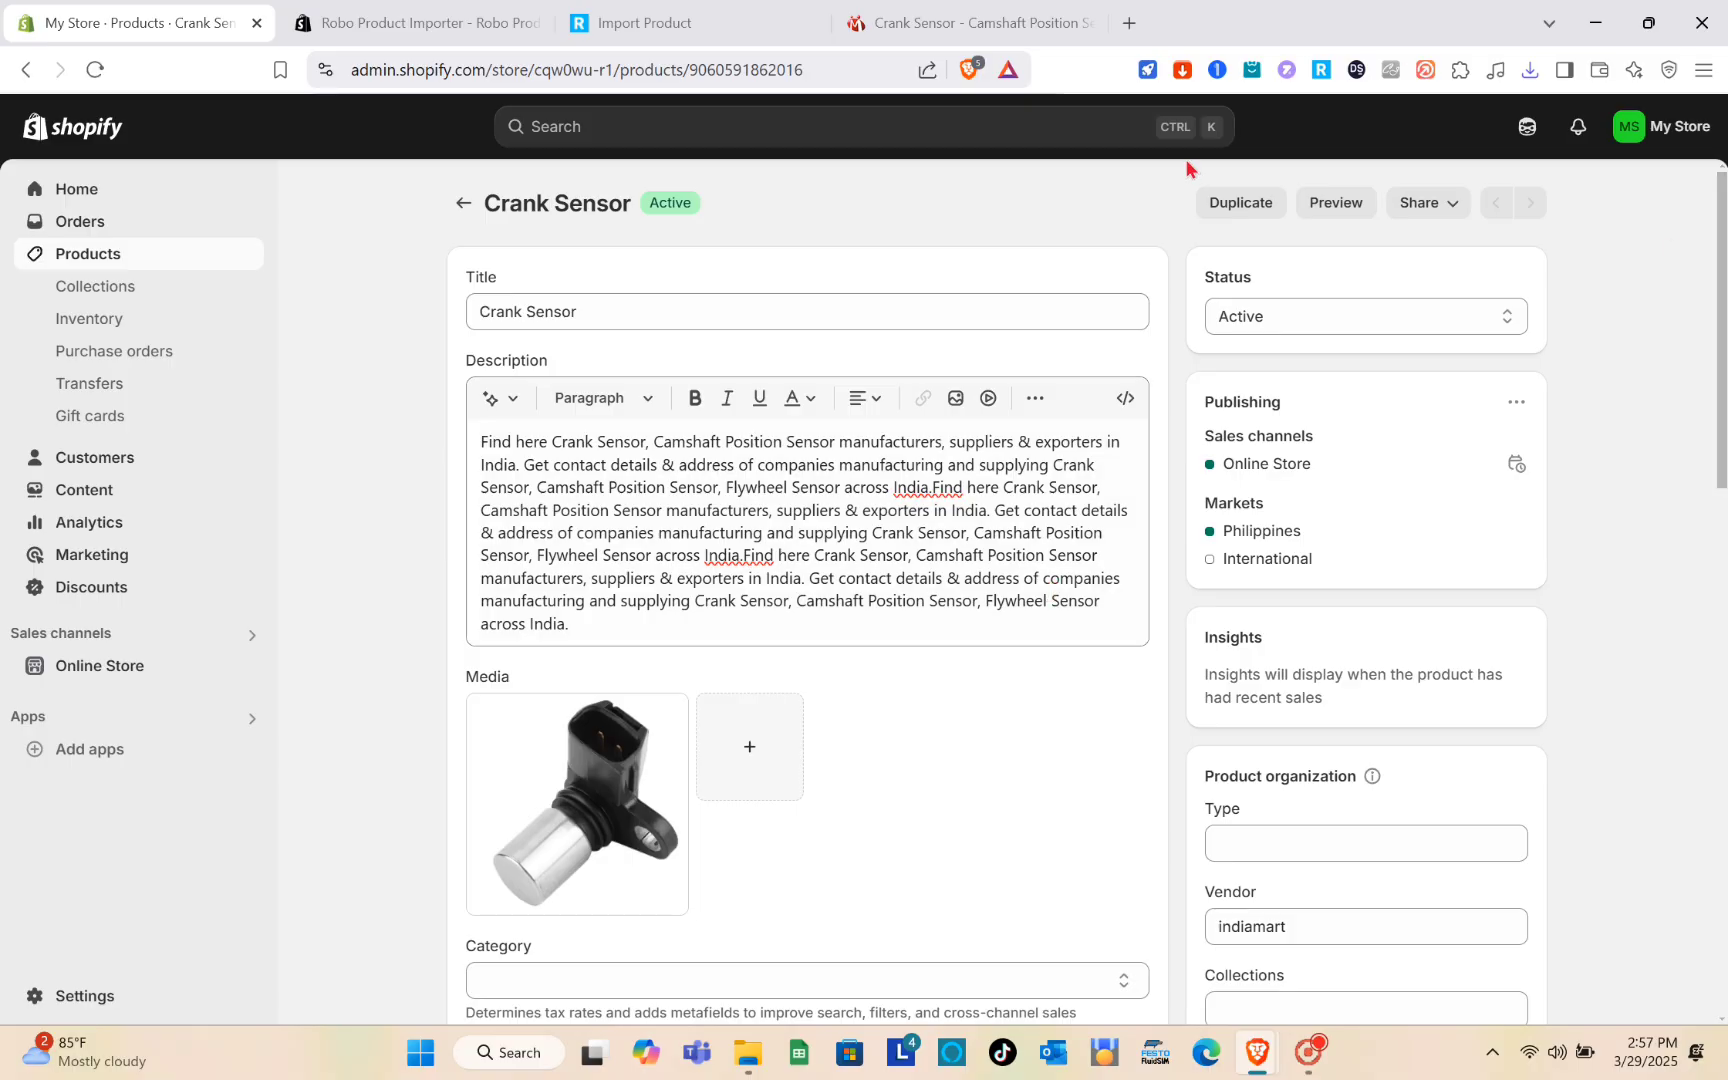
pyautogui.click(460, 205)
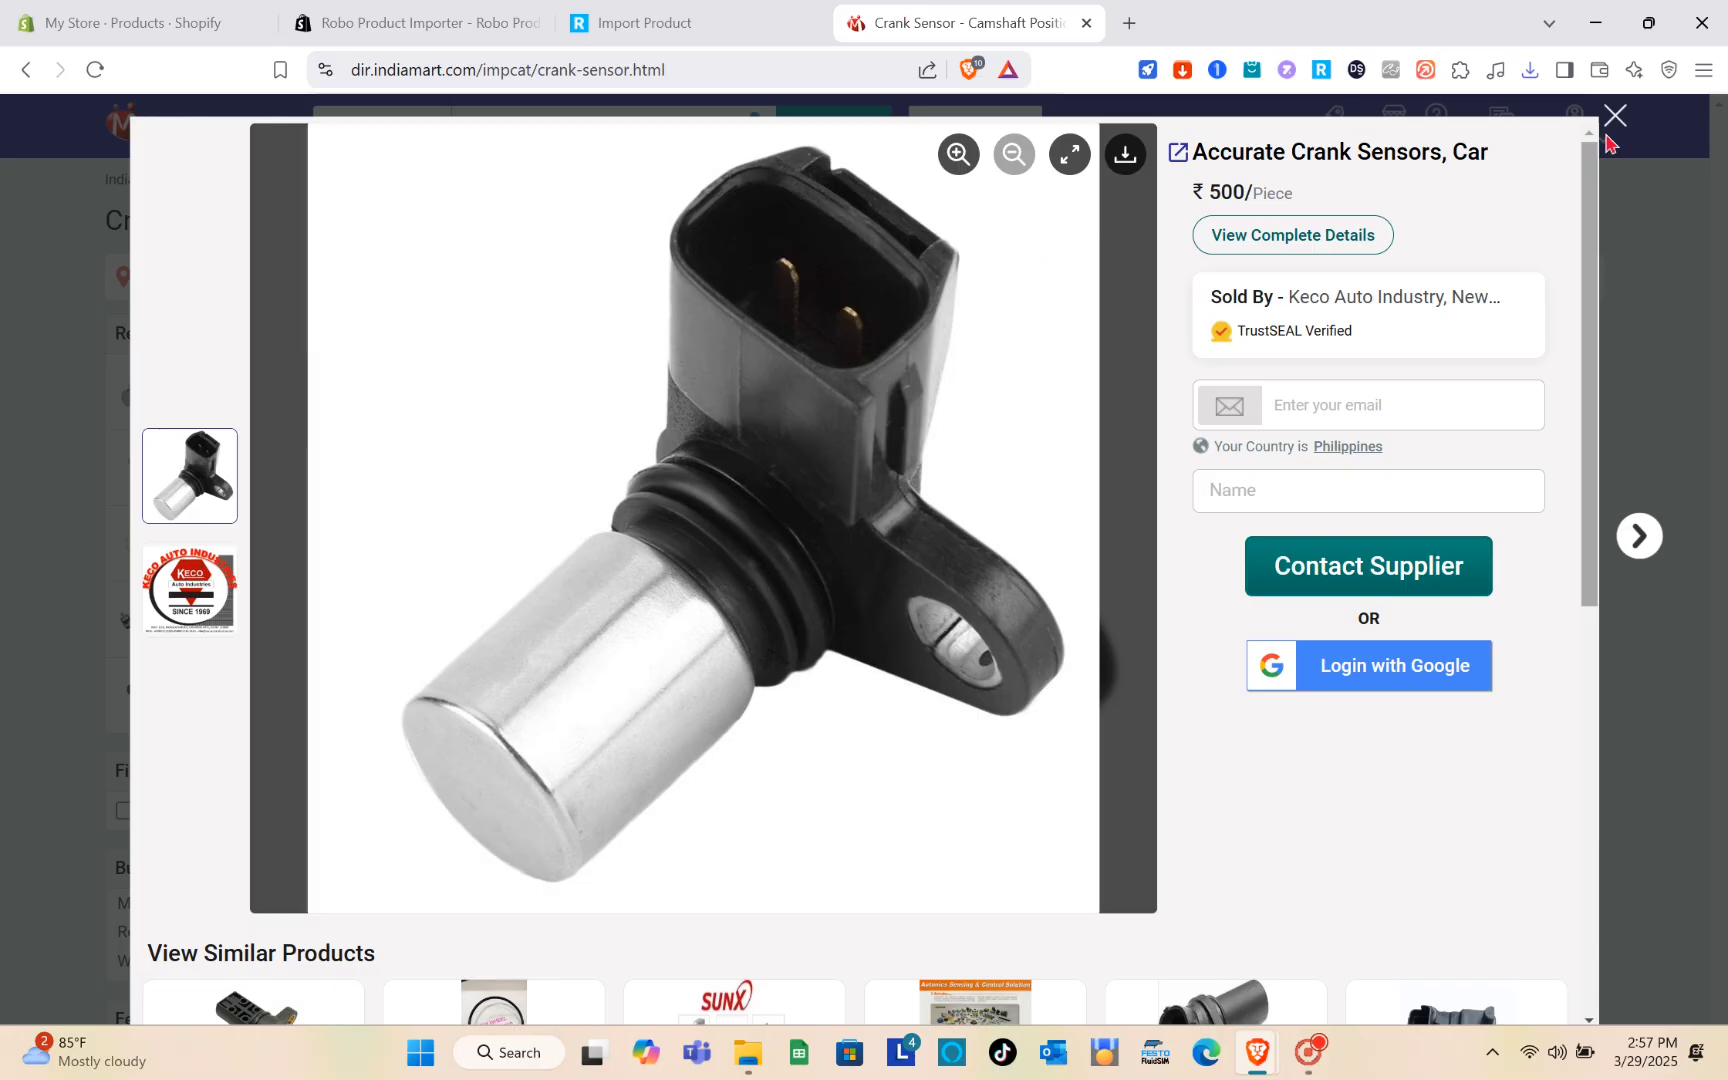
# Step: Close the enlarged crank sensor picture on IndiaMART, search for "table", and look through the product results
pyautogui.click(1616, 118)
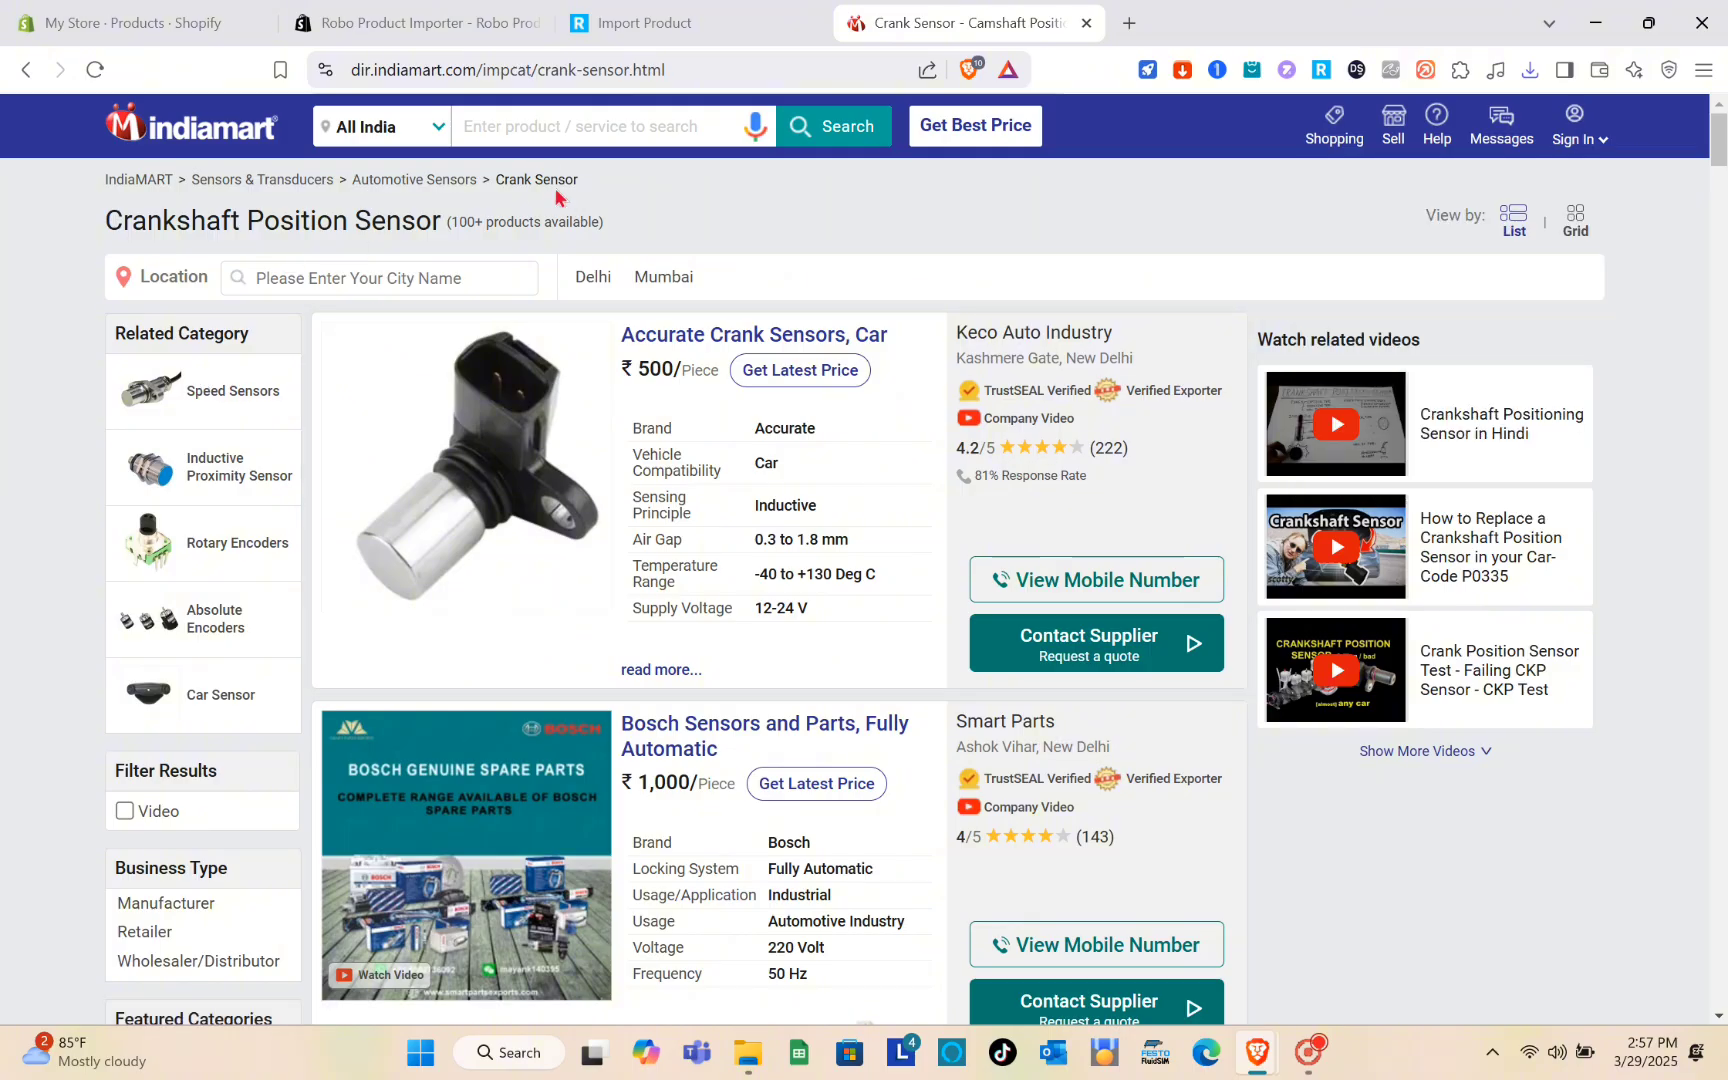
pyautogui.click(534, 133)
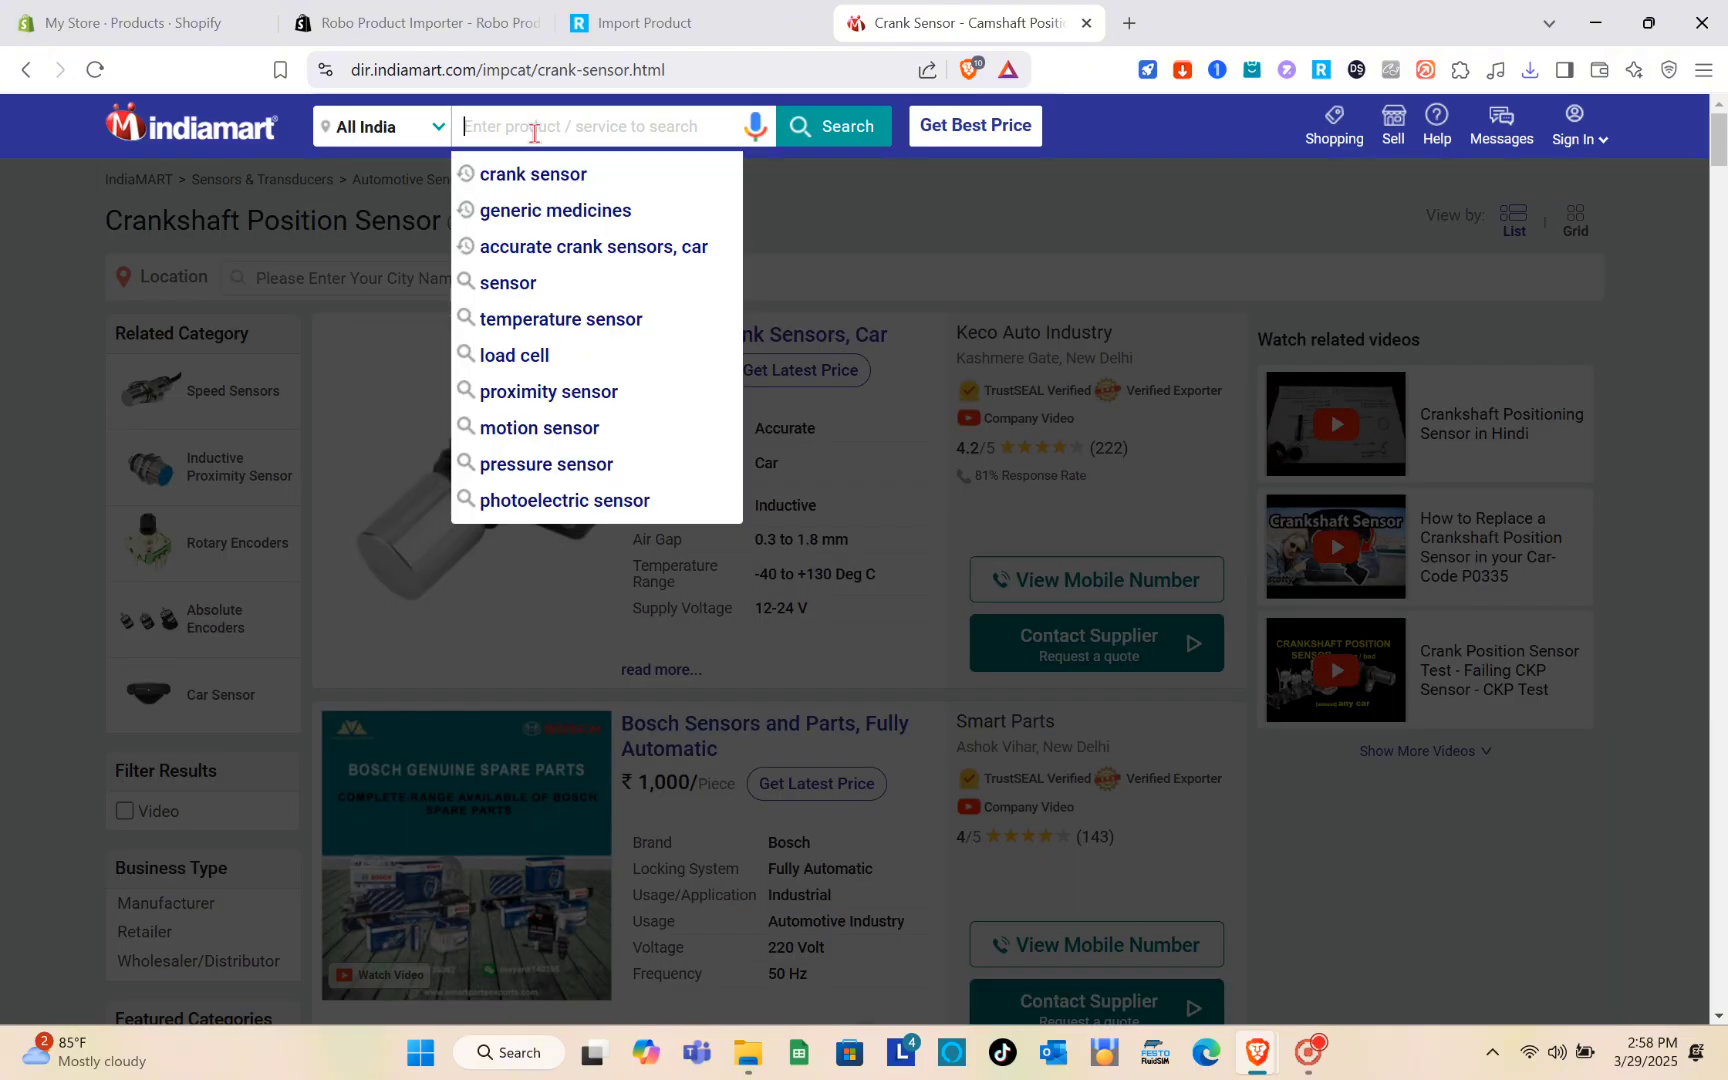
pyautogui.write('tab')
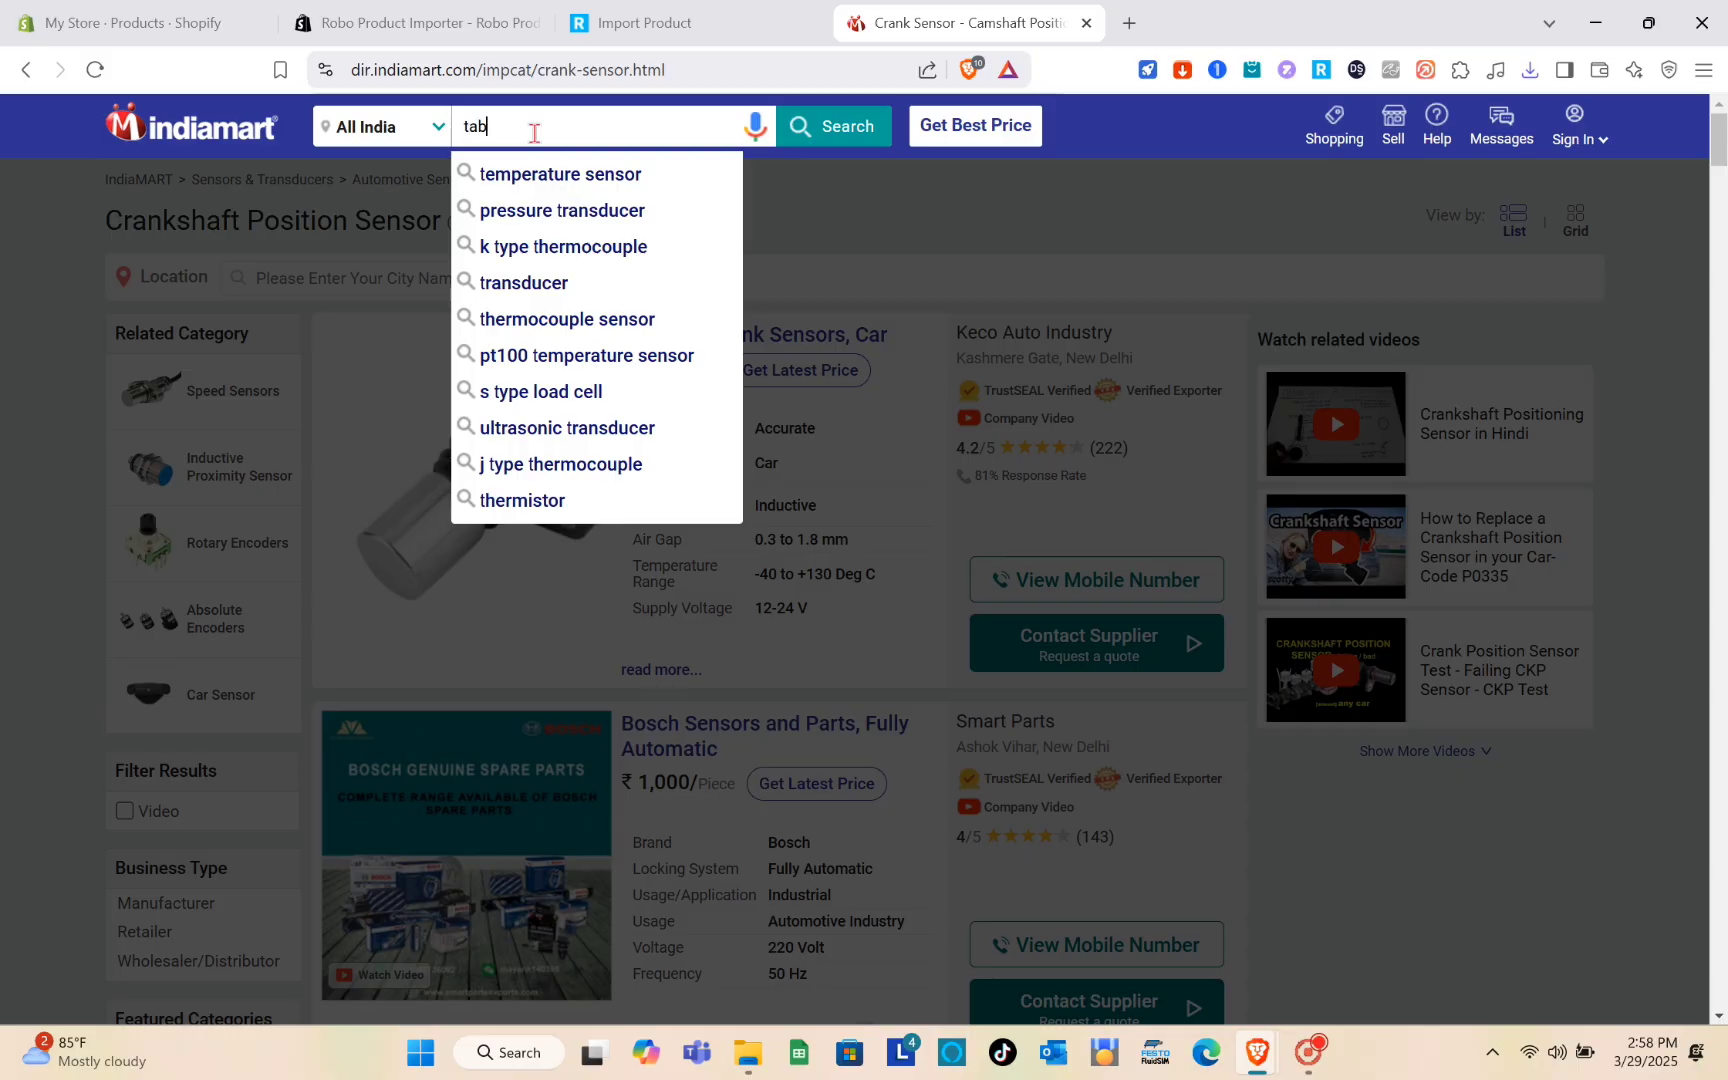
pyautogui.write('le')
pyautogui.press('Return')
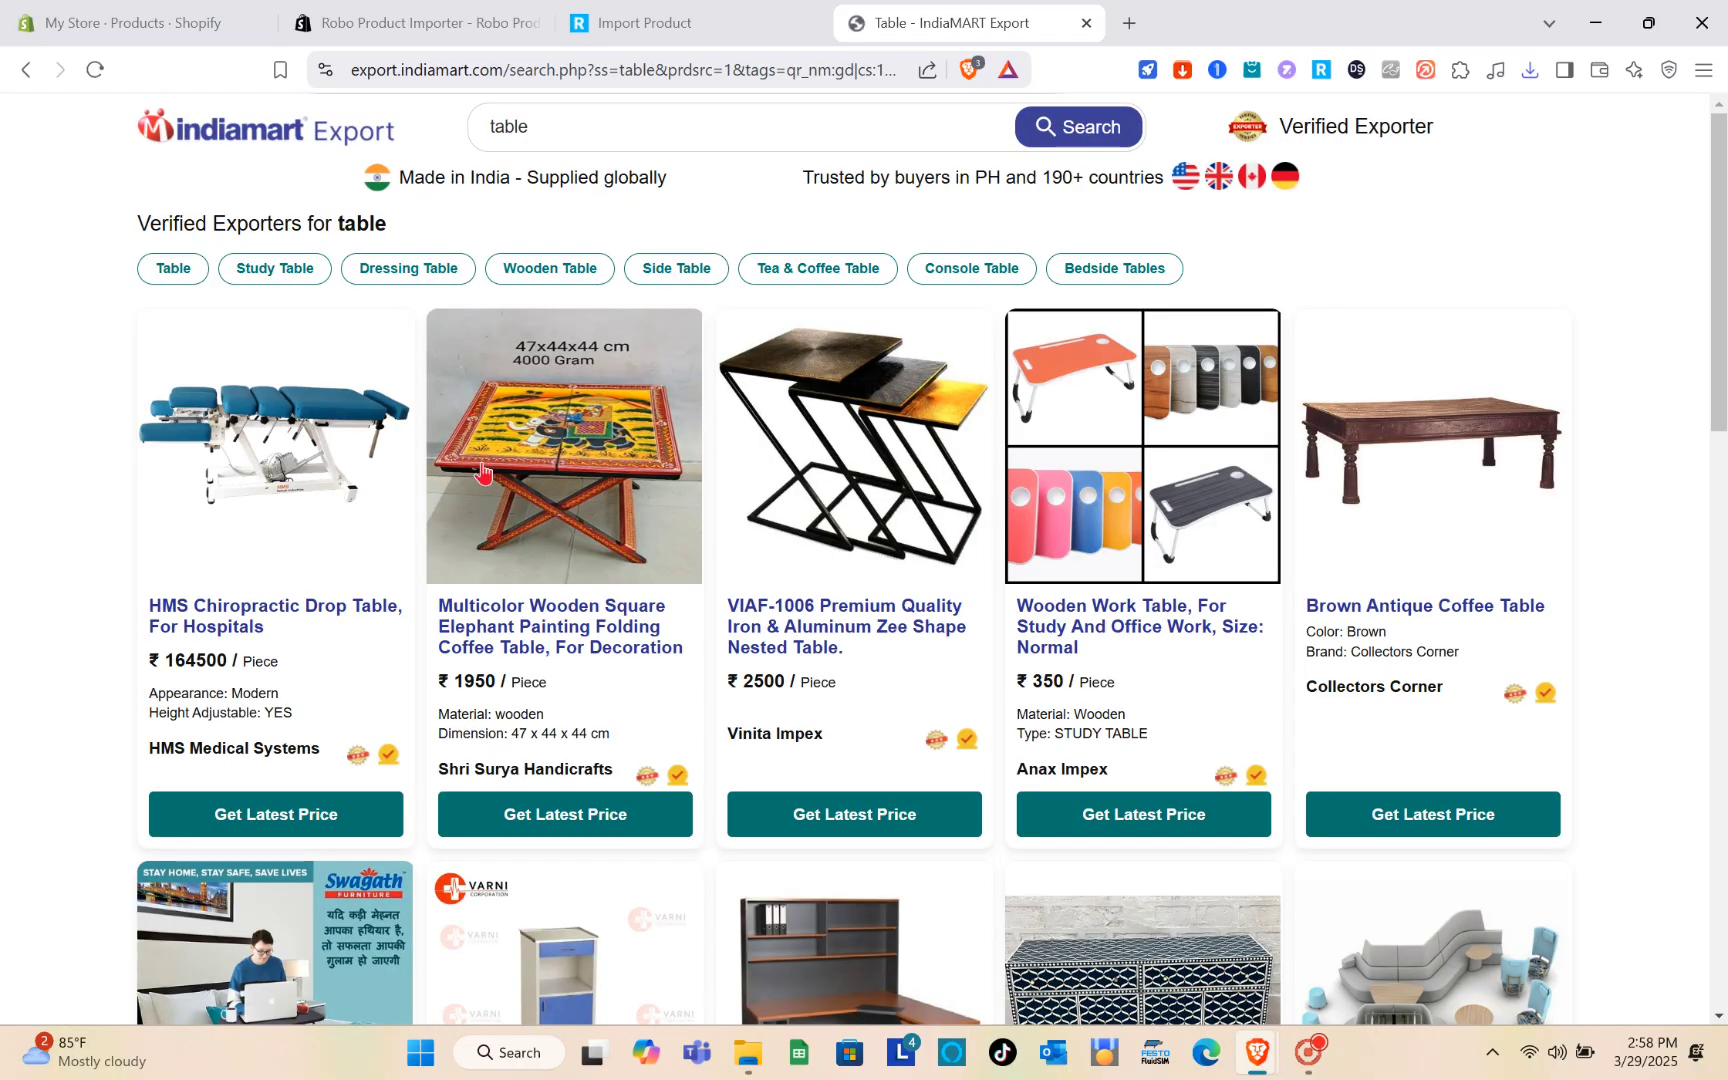
pyautogui.scroll(-3, 828, 510)
pyautogui.scroll(-7, 828, 507)
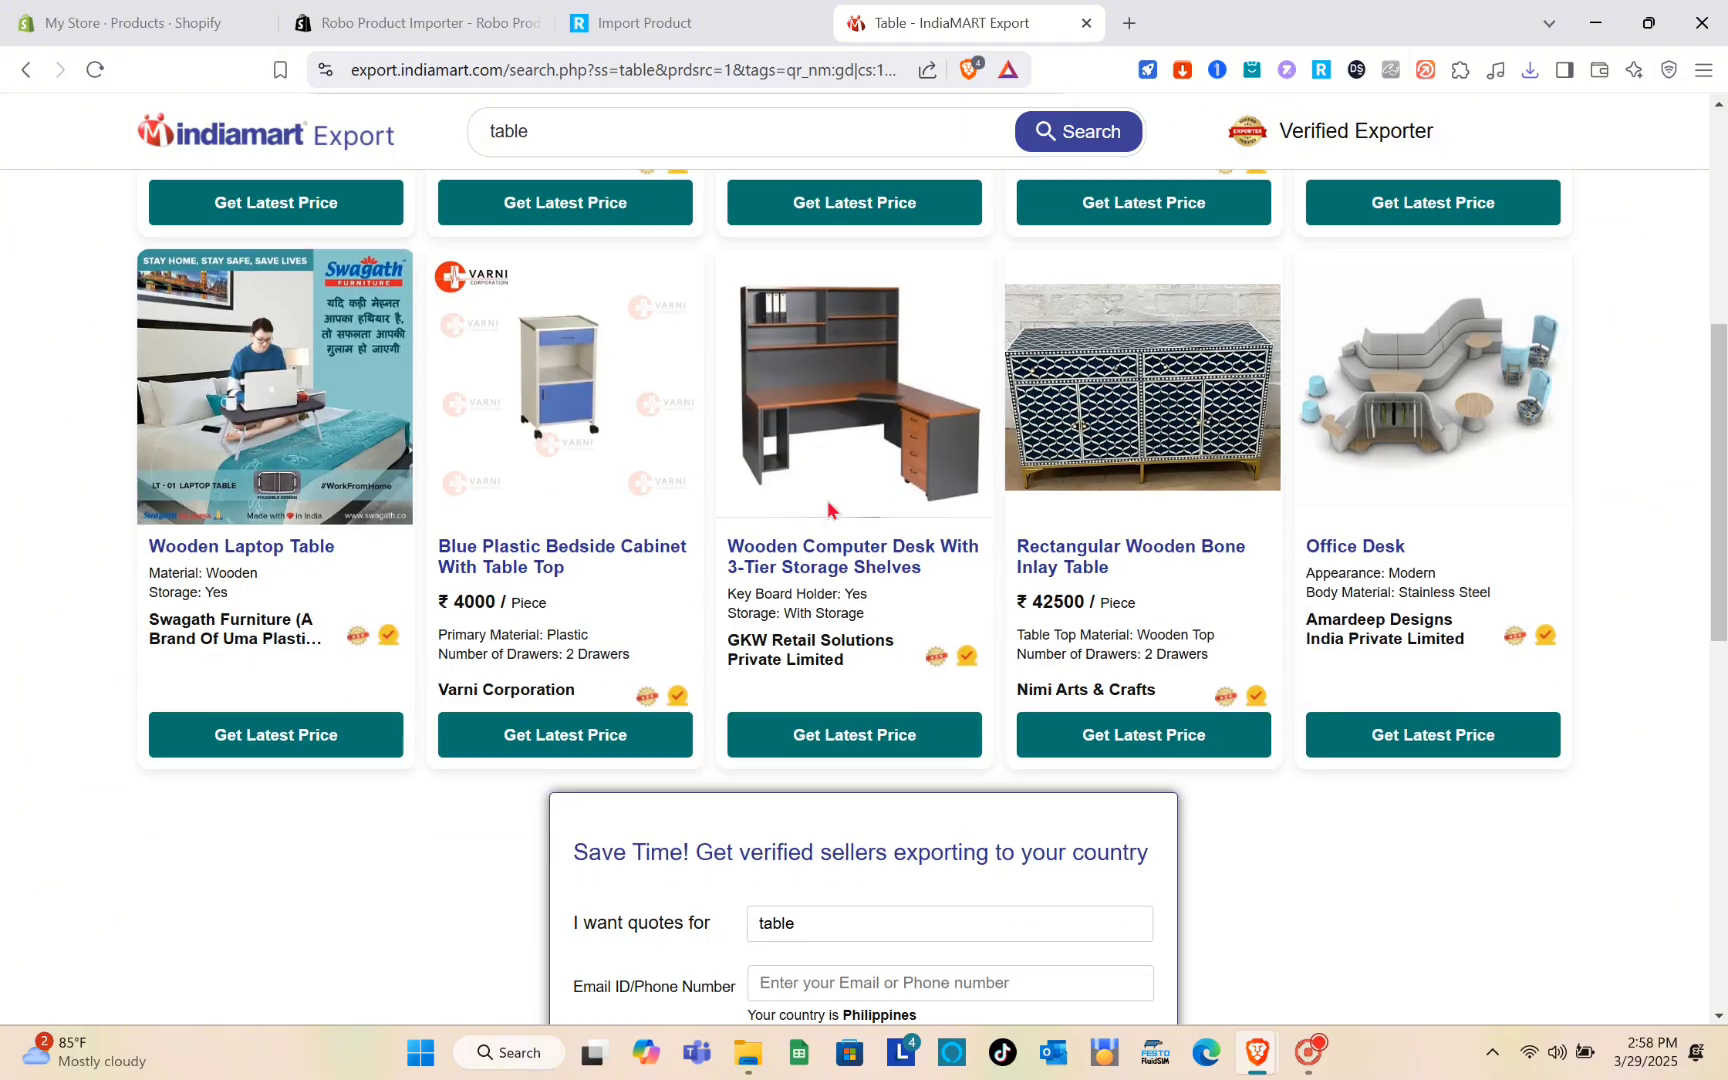
pyautogui.scroll(9, 828, 507)
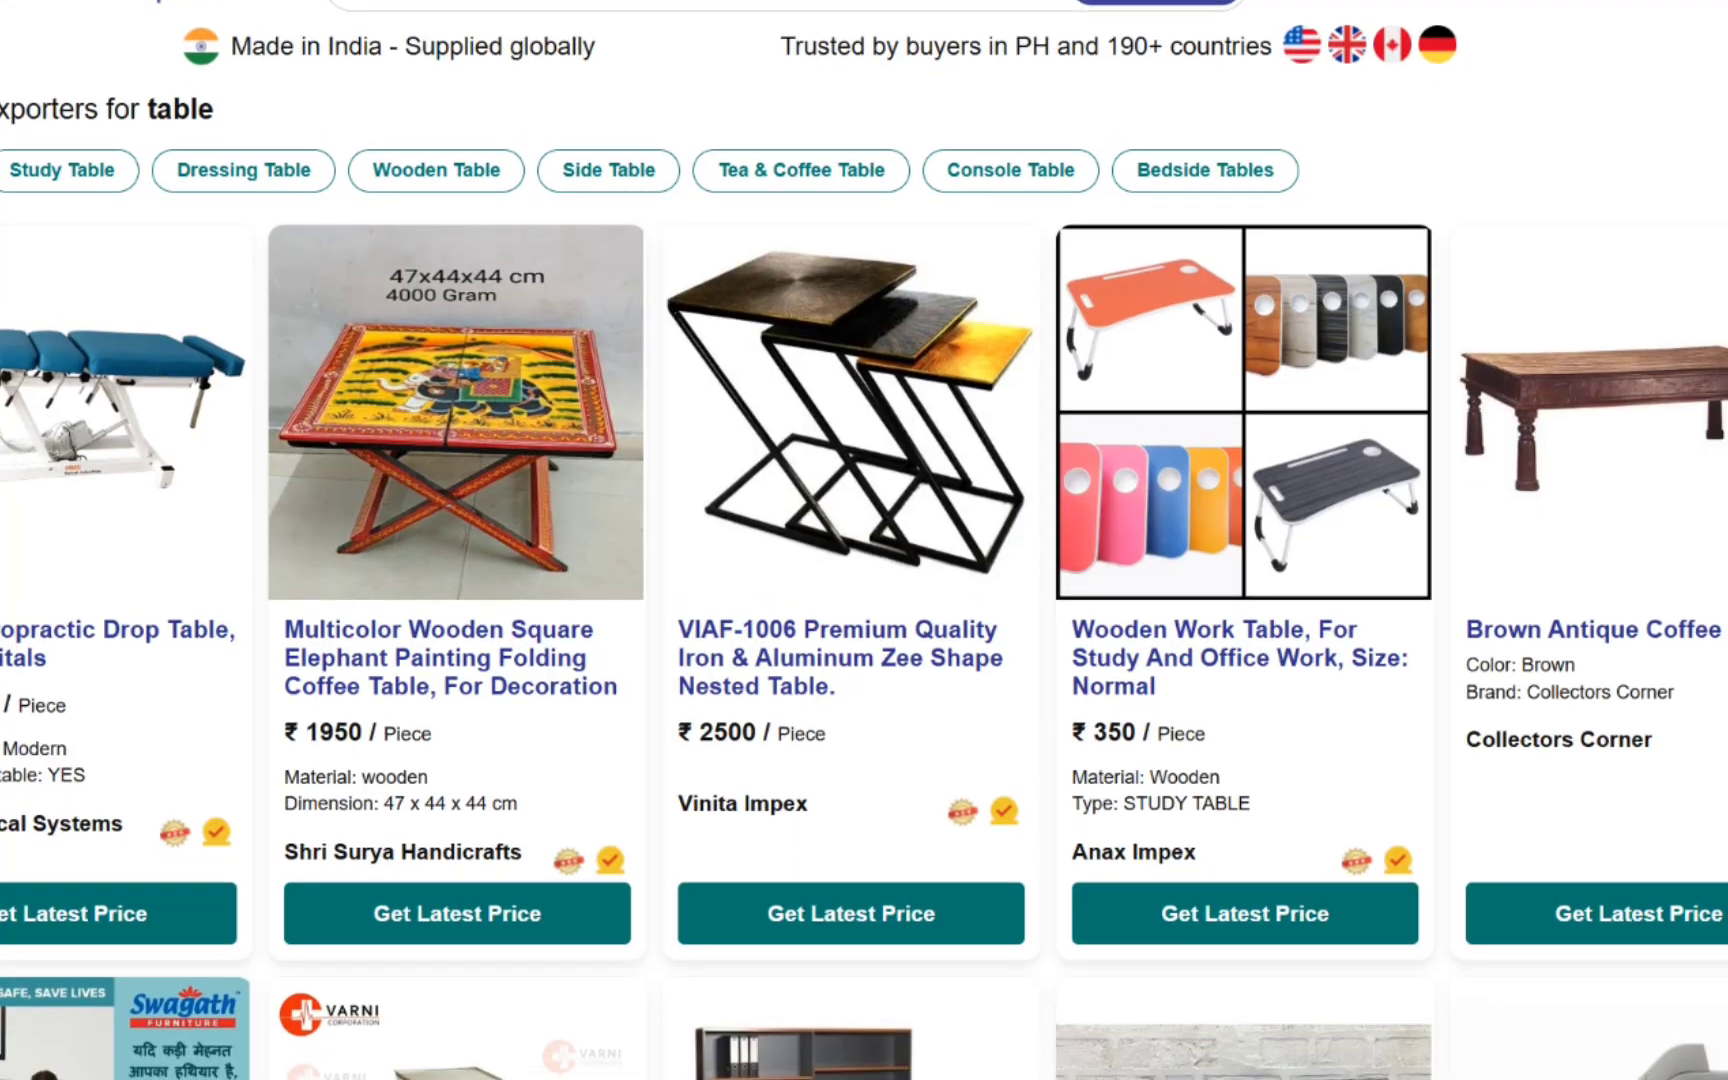
# Step: Search IndiaMART Export for "mirror" and look through the listings
pyautogui.doubleClick(791, 127)
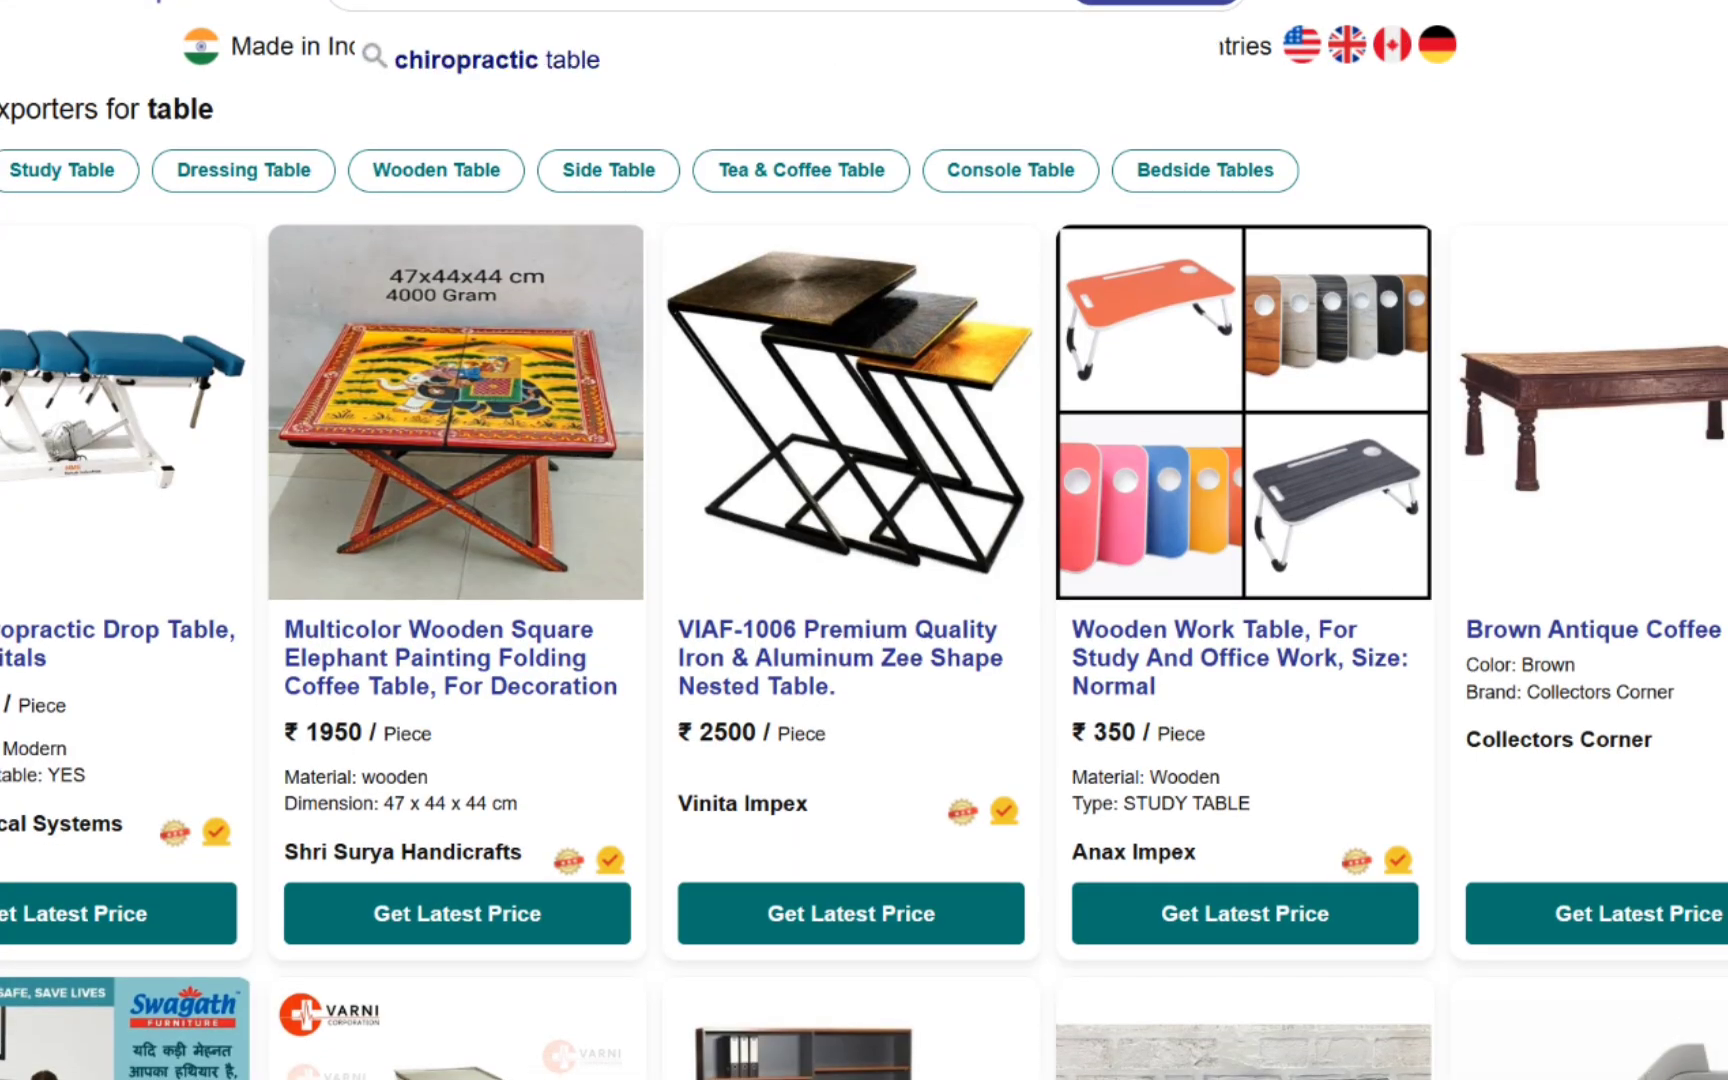
pyautogui.write('mirror')
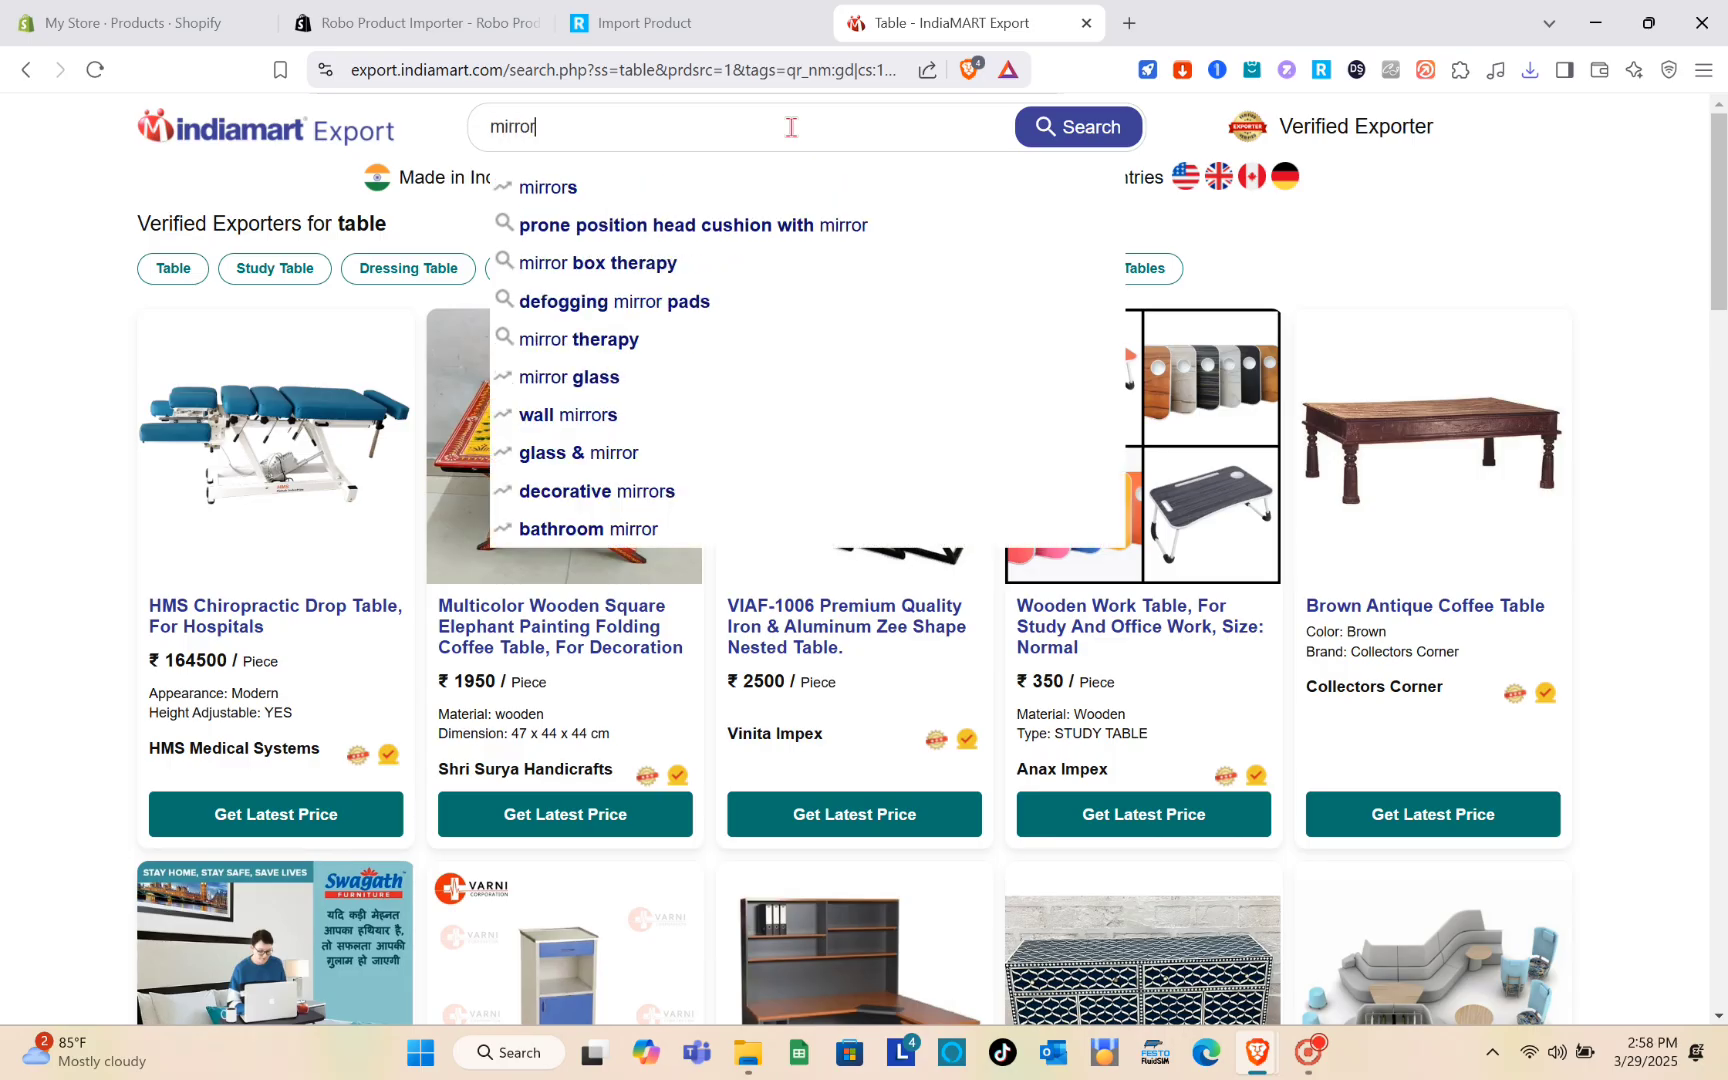
pyautogui.press('Return')
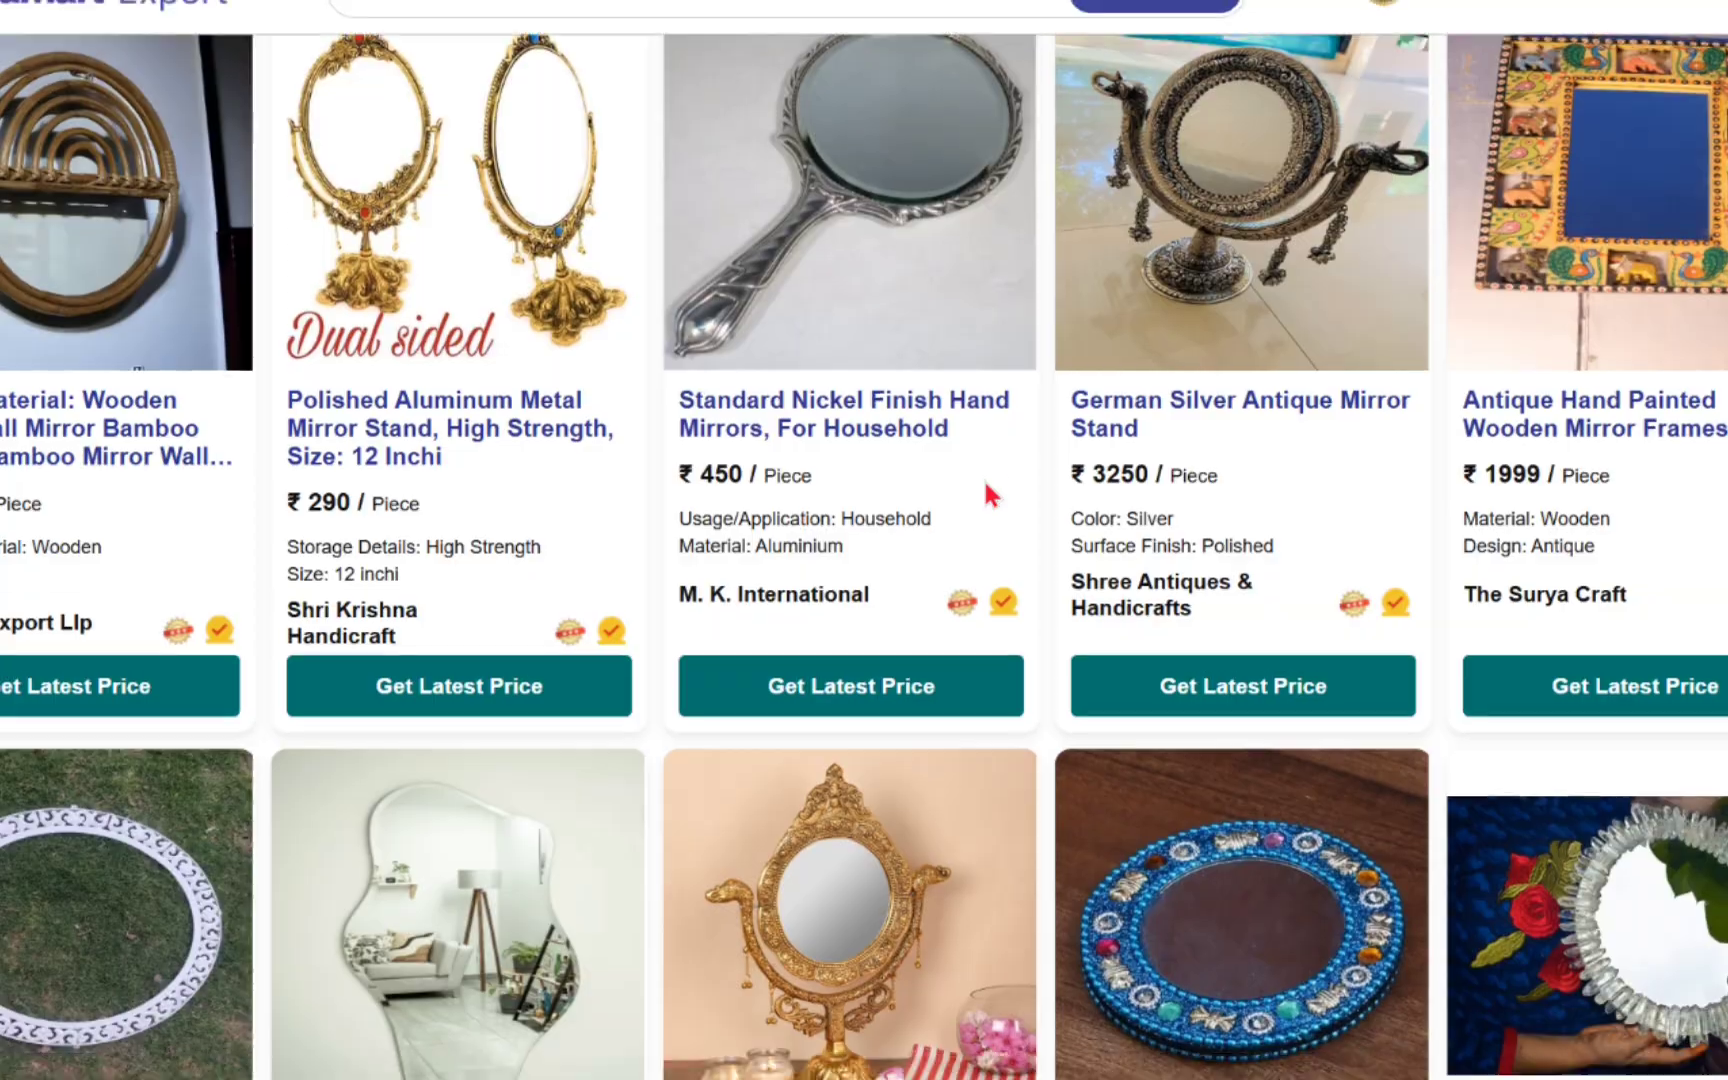
pyautogui.scroll(-5, 985, 483)
pyautogui.scroll(6, 985, 488)
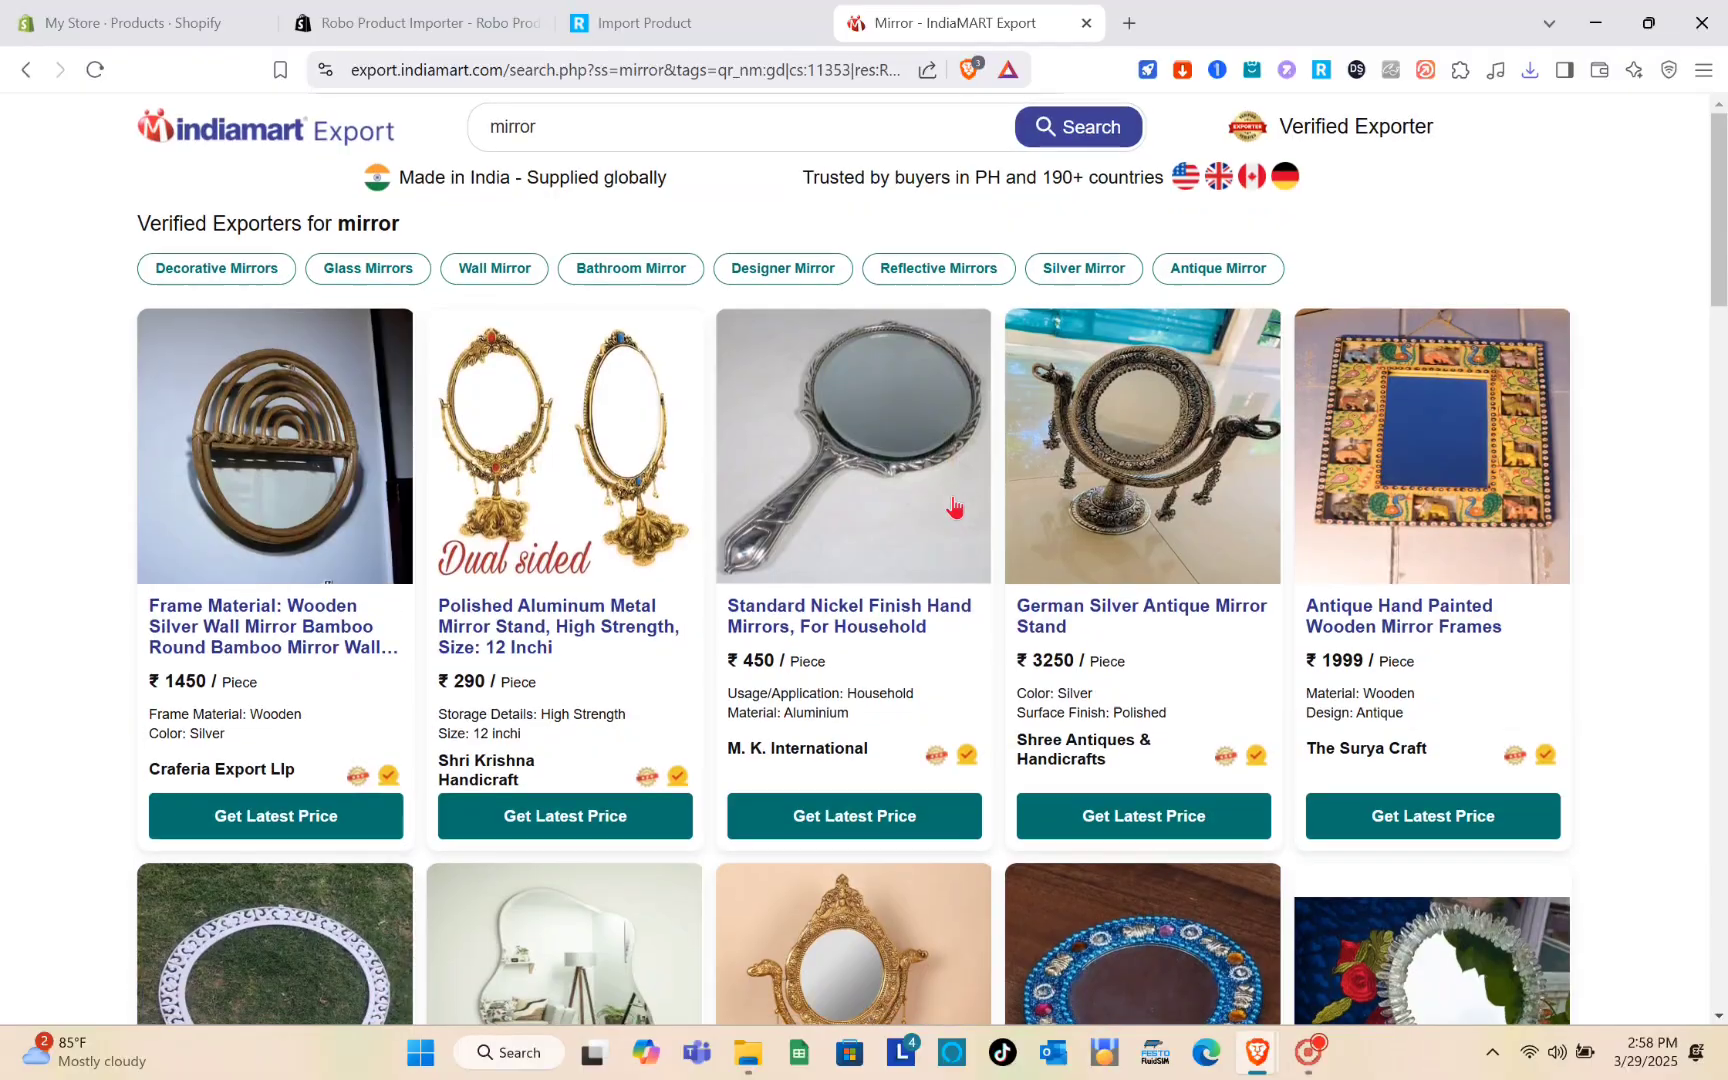
# Step: Open the Standard Nickel Finish Hand Mirrors listing, submit the phone number and name to contact the seller, and close the form
pyautogui.click(903, 458)
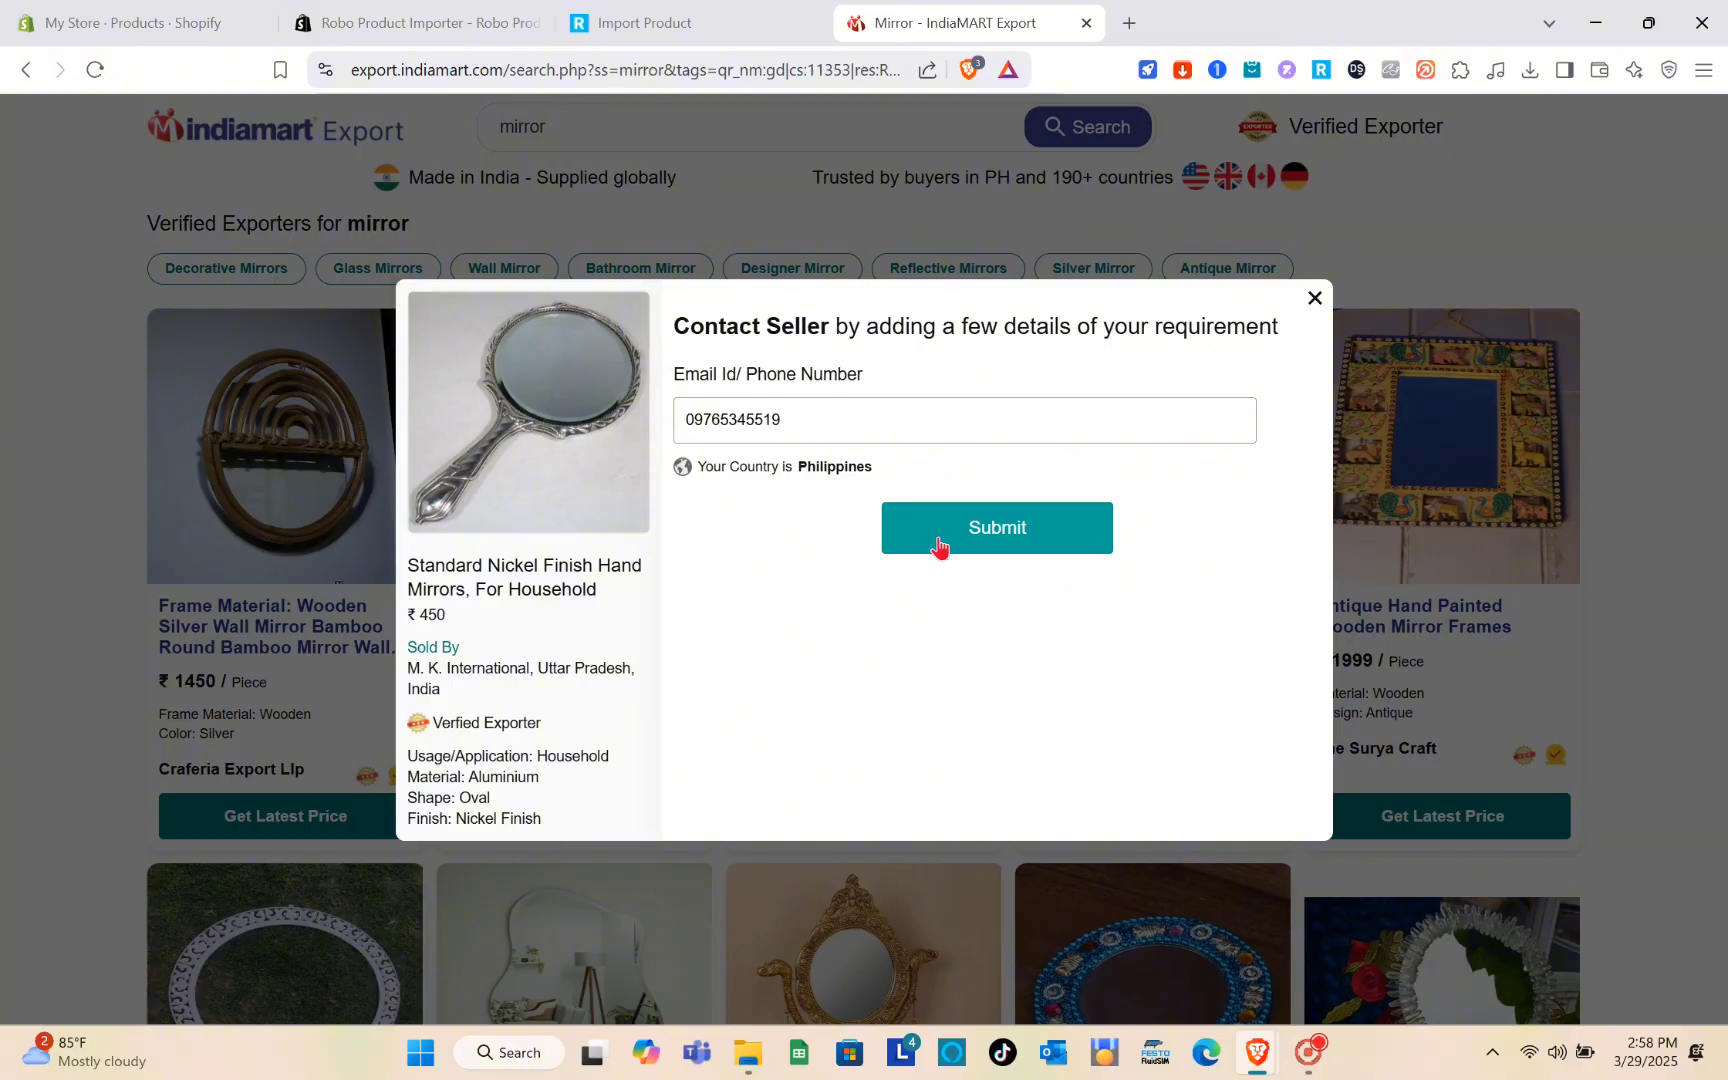
pyautogui.click(983, 538)
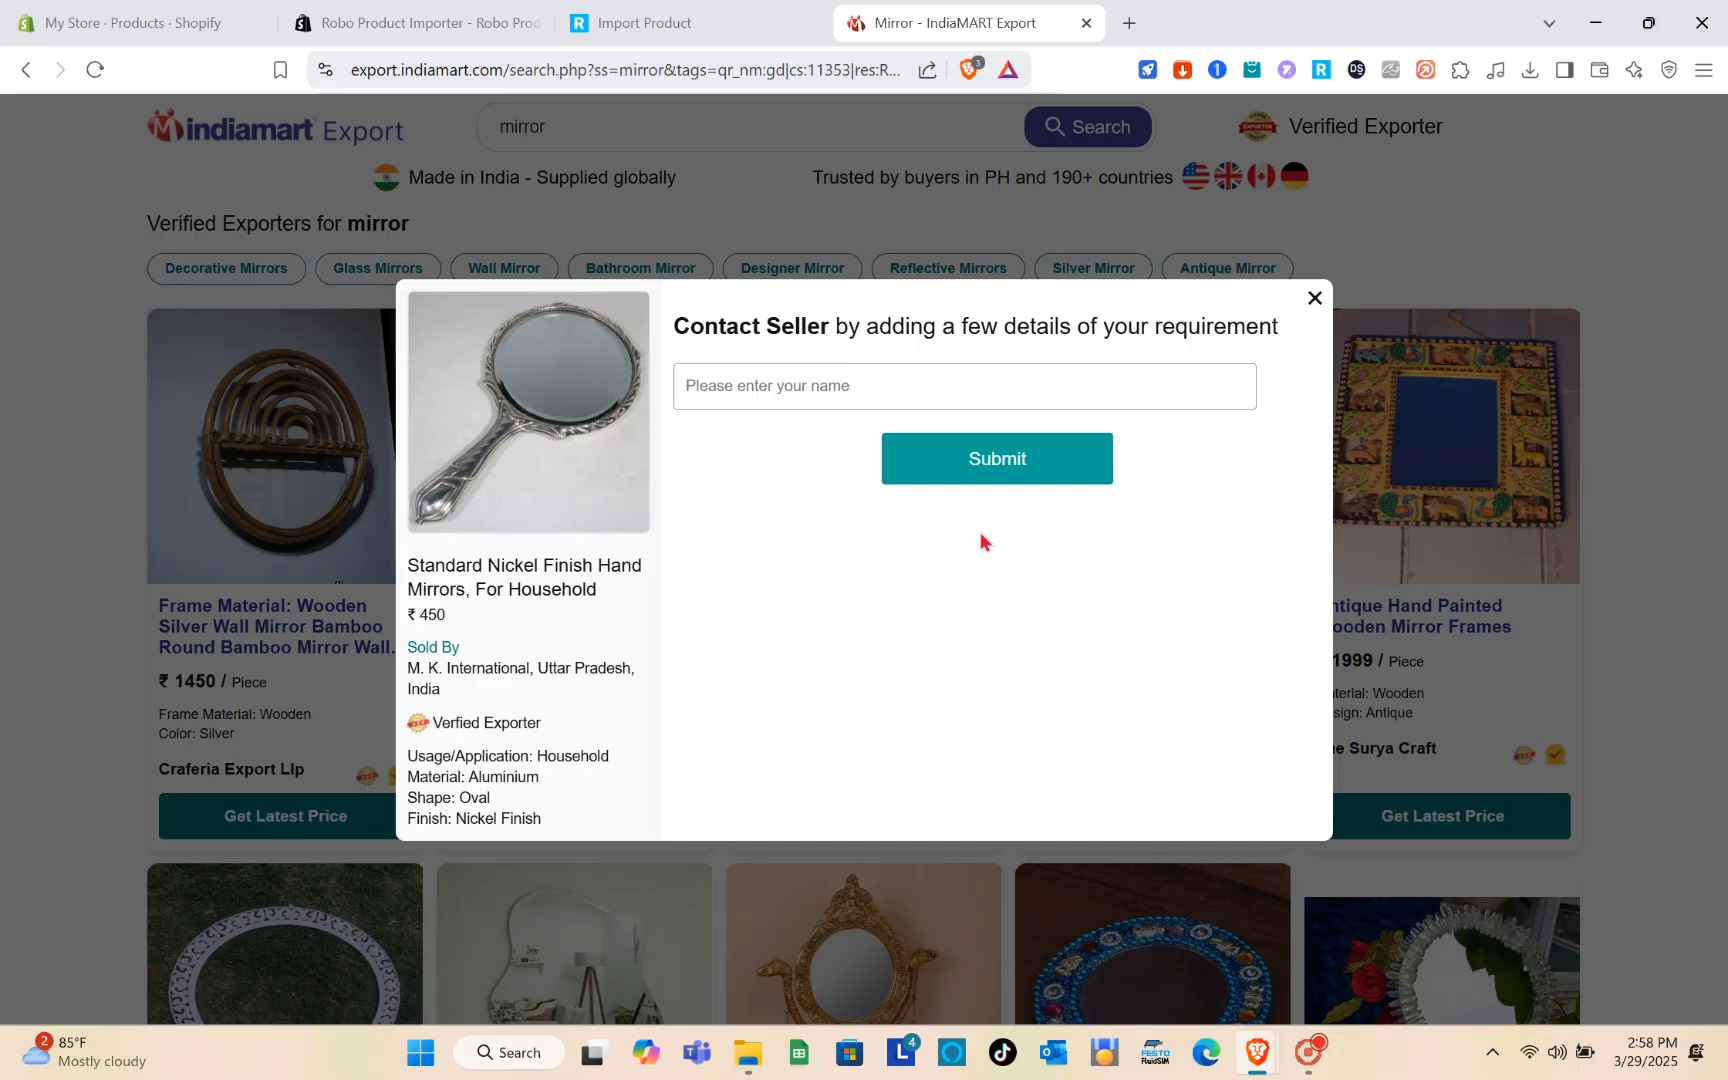
pyautogui.click(958, 367)
pyautogui.write('K')
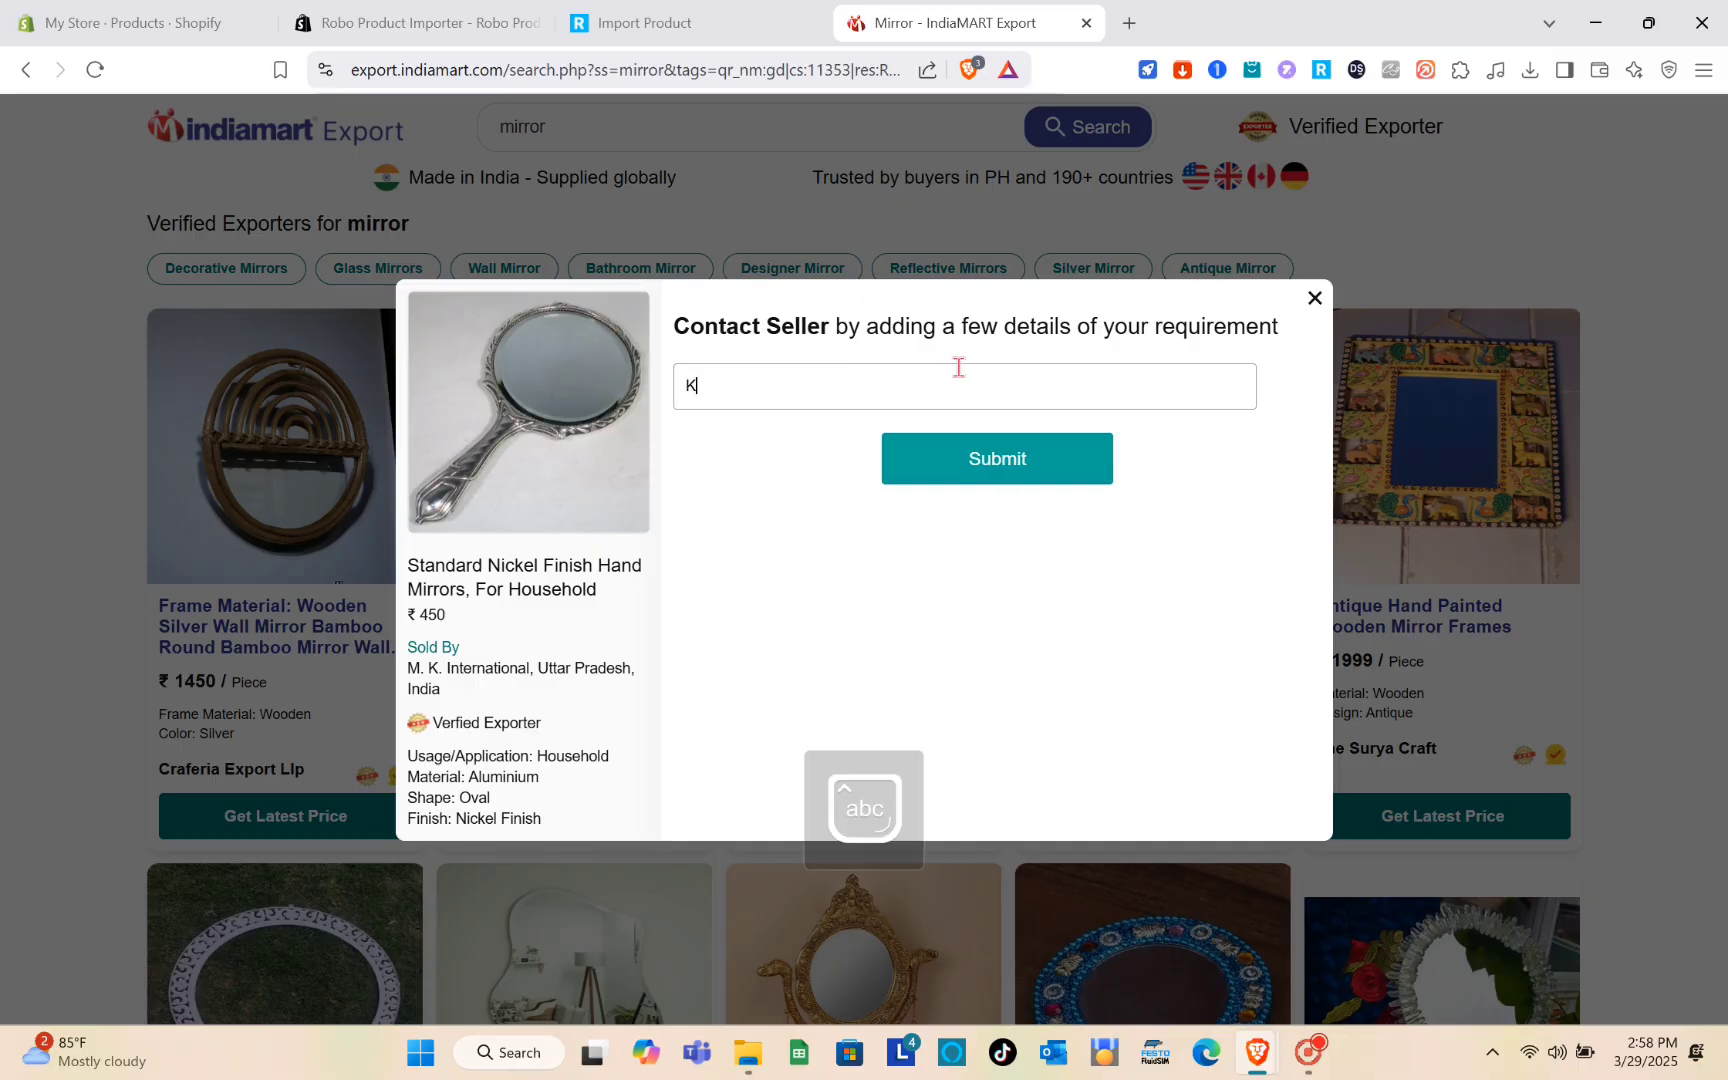
pyautogui.write('oy')
pyautogui.click(1038, 456)
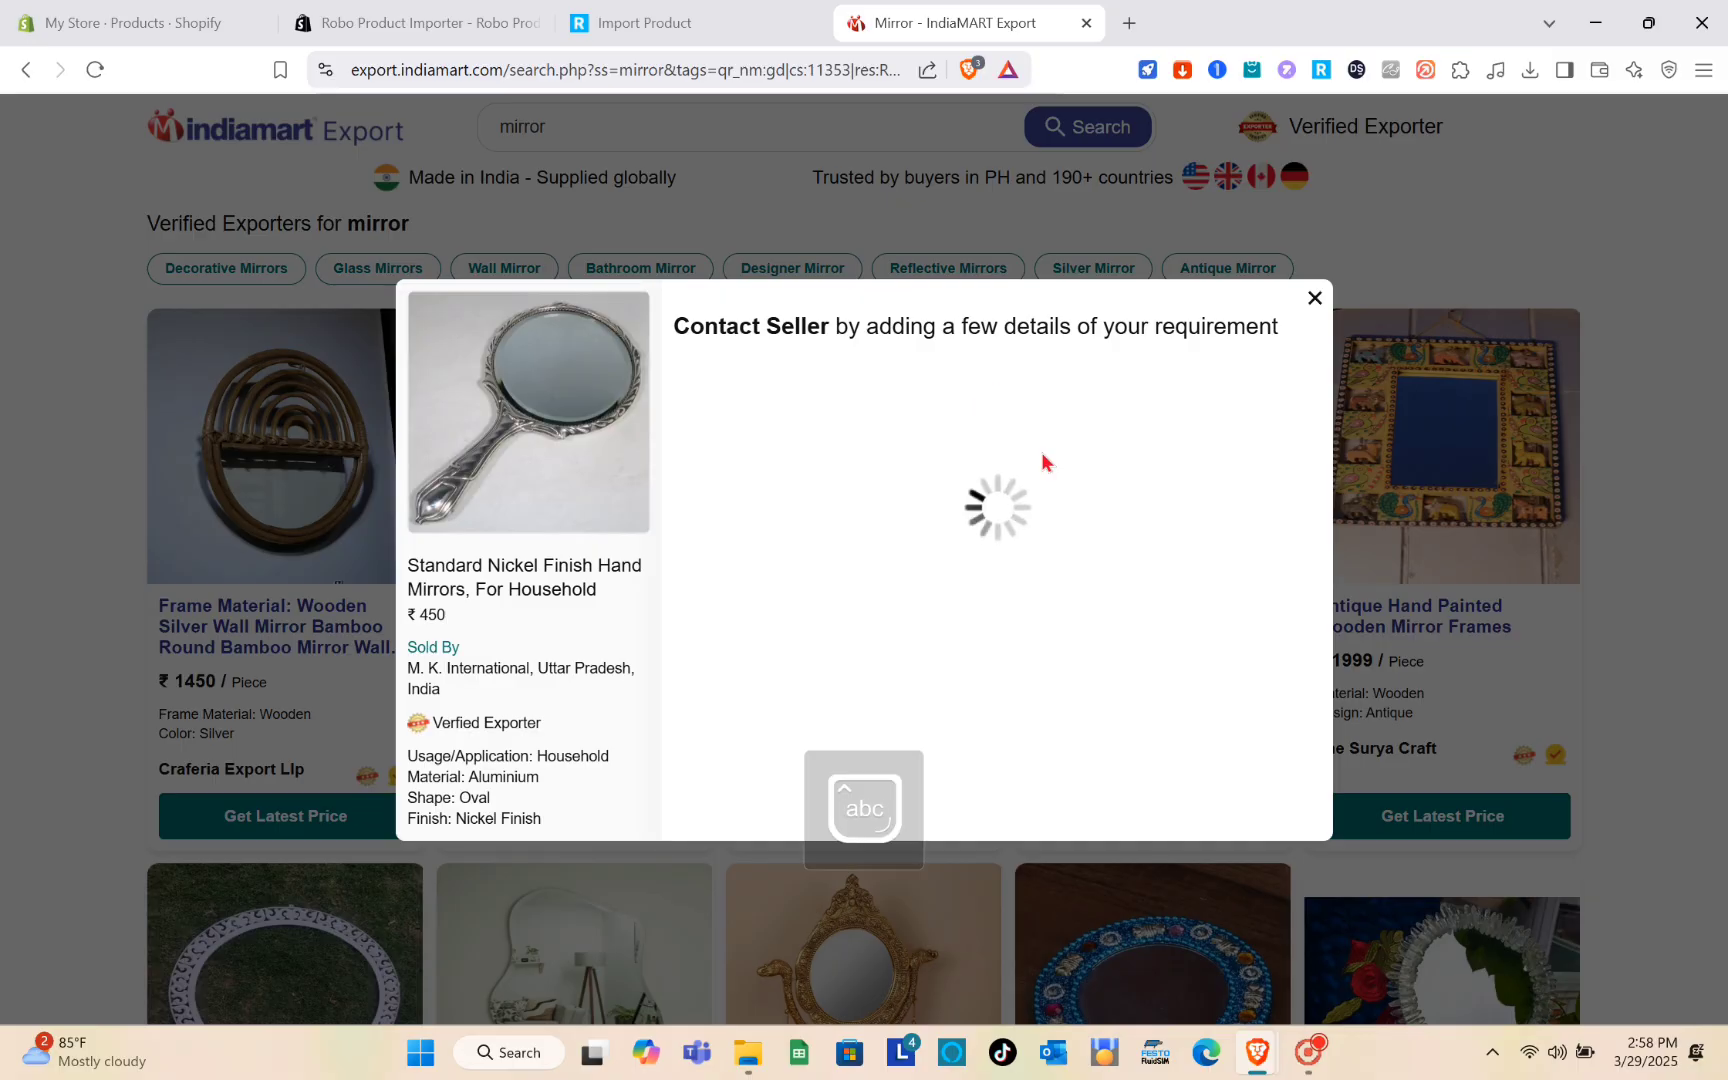
pyautogui.click(1314, 299)
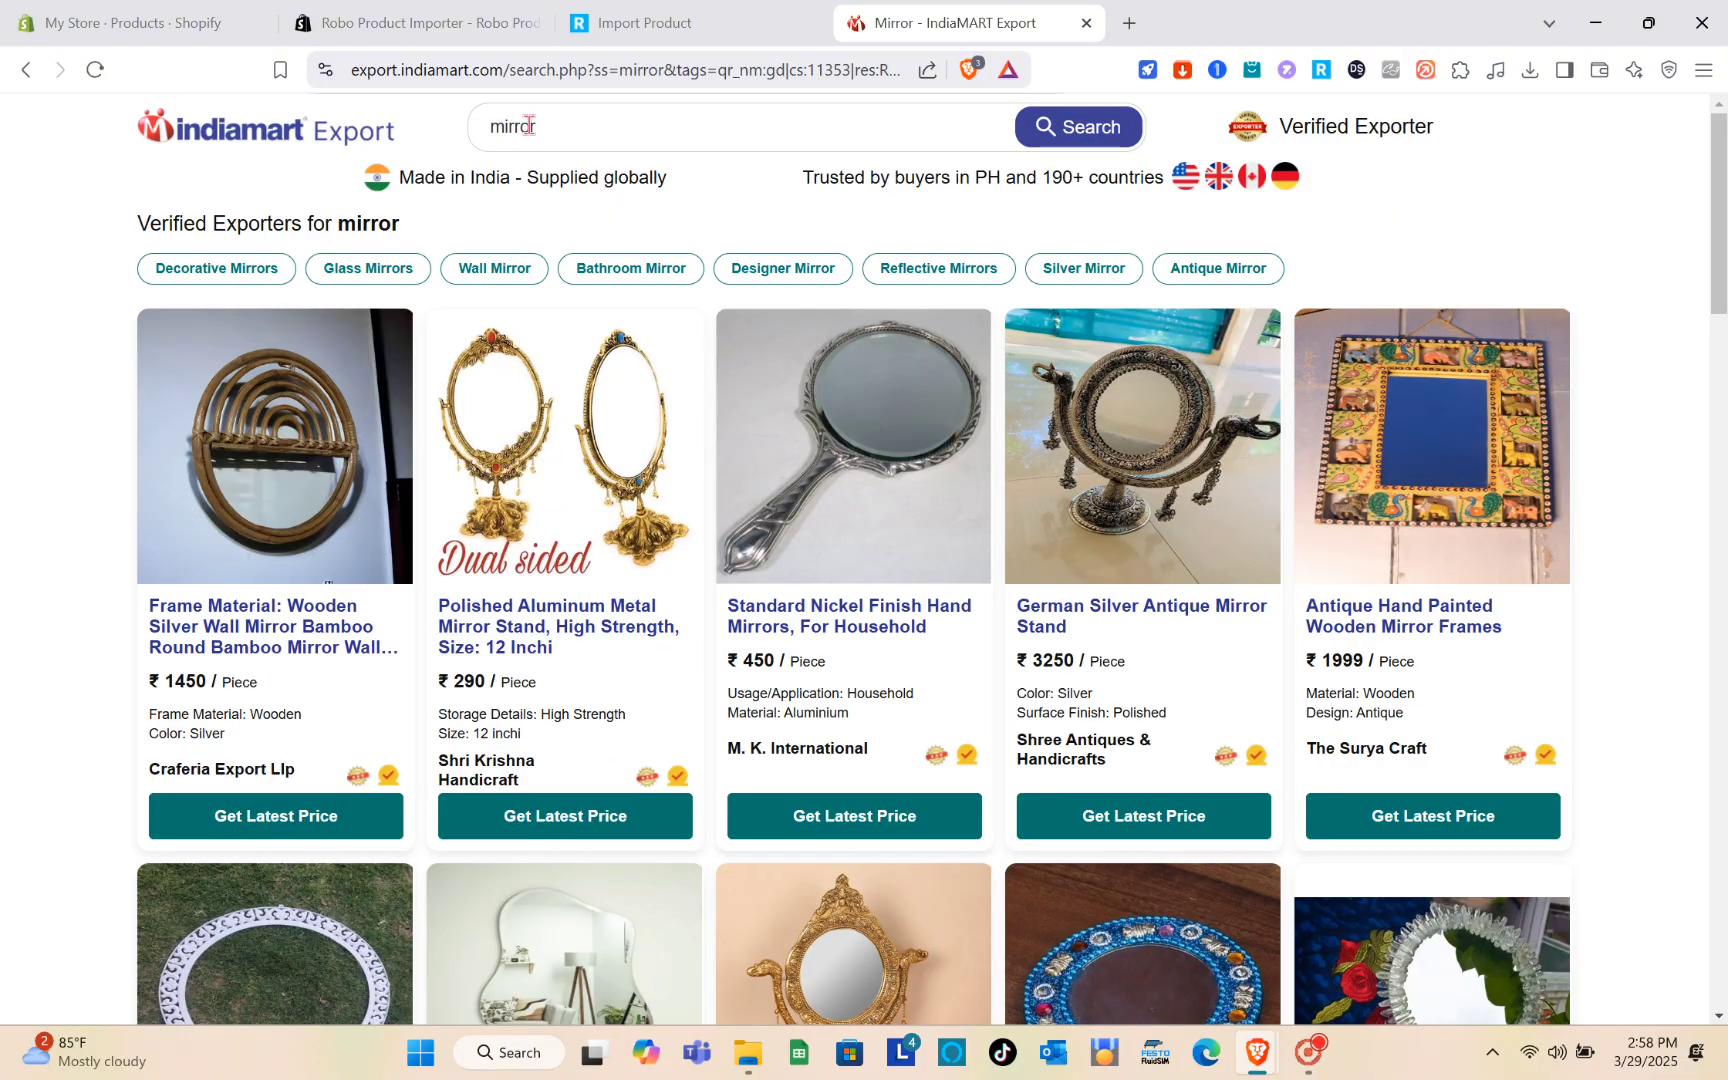
# Step: Narrow the mirror results to the Wall Mirror category and look through its listings
pyautogui.click(501, 272)
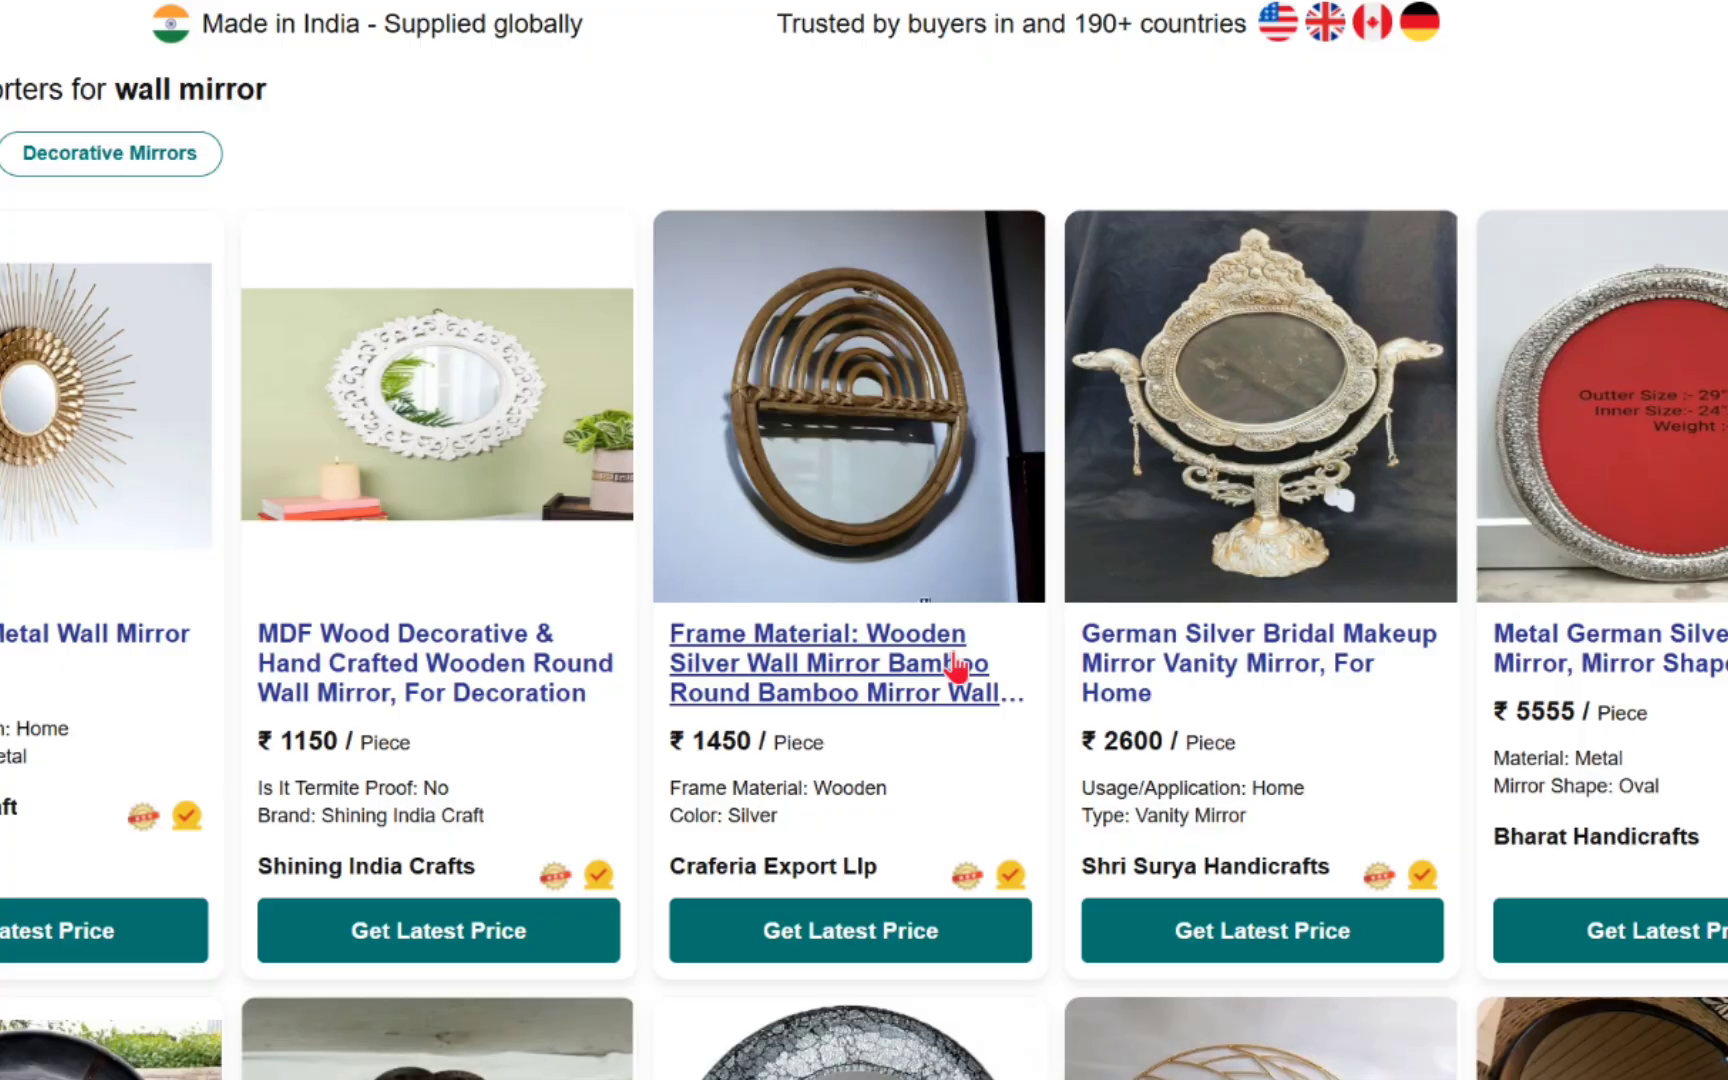
pyautogui.scroll(-3, 922, 633)
pyautogui.scroll(-3, 955, 665)
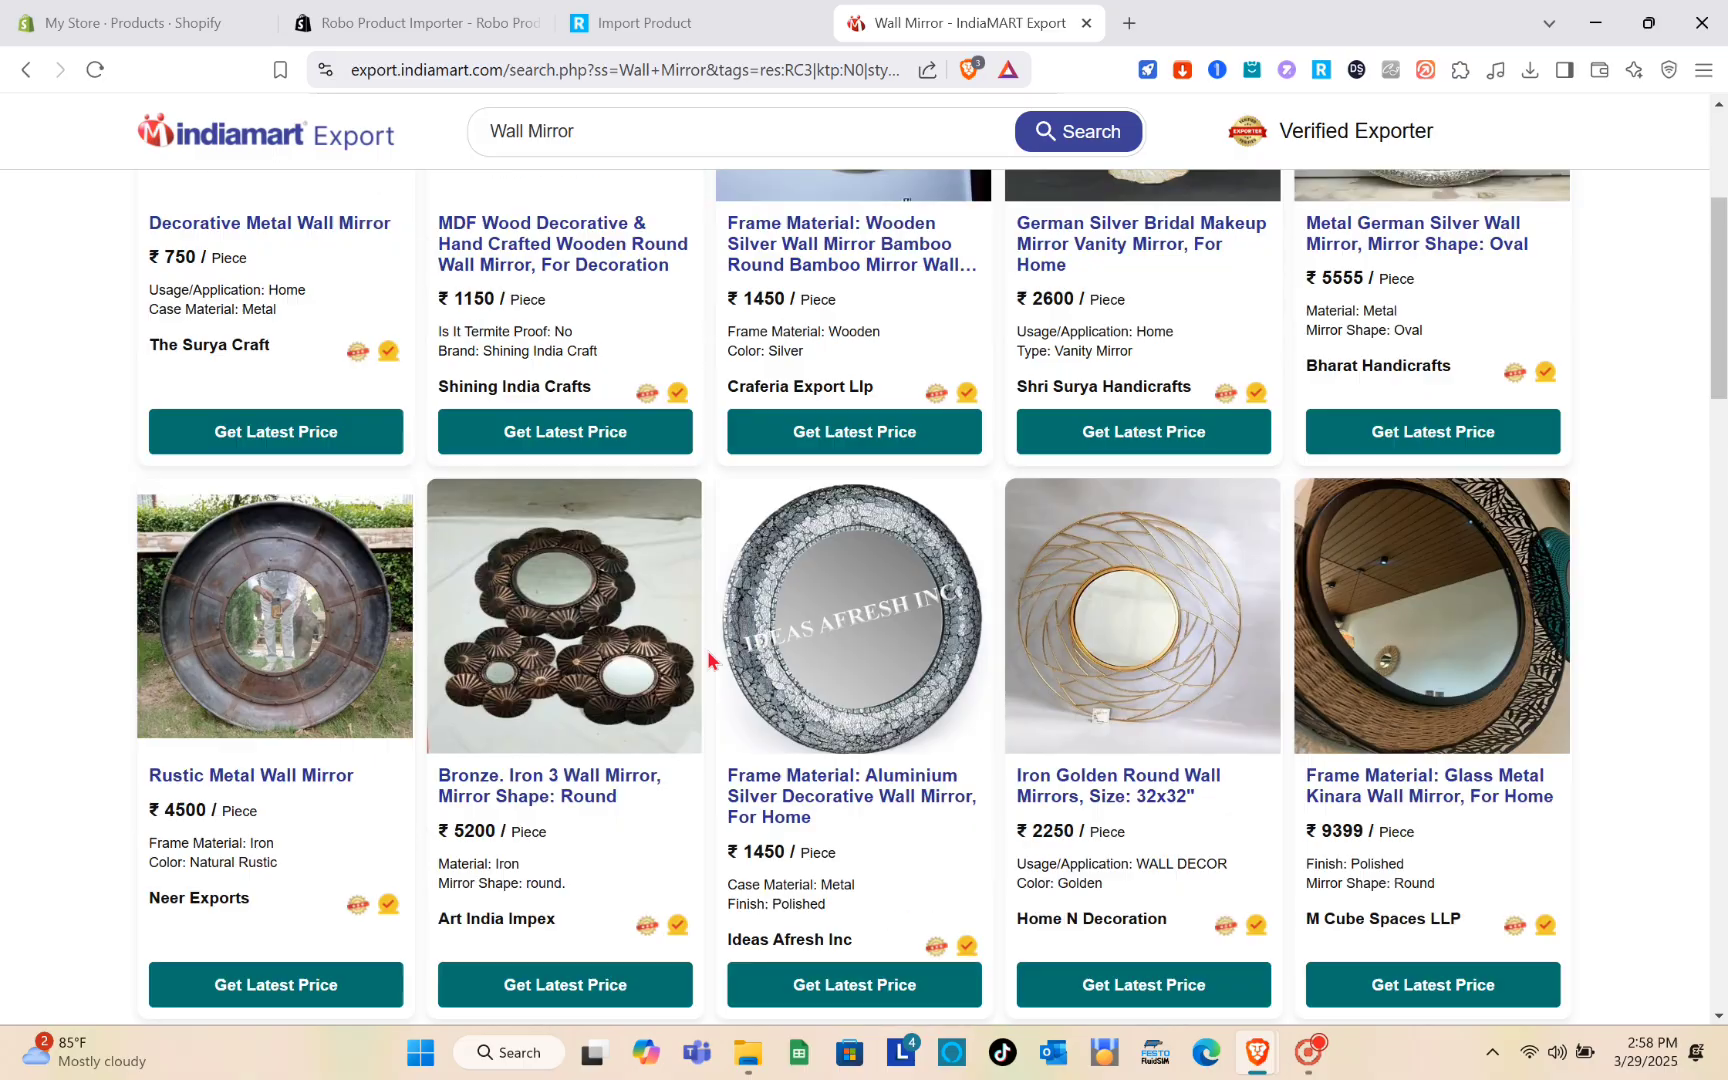
pyautogui.scroll(5, 708, 660)
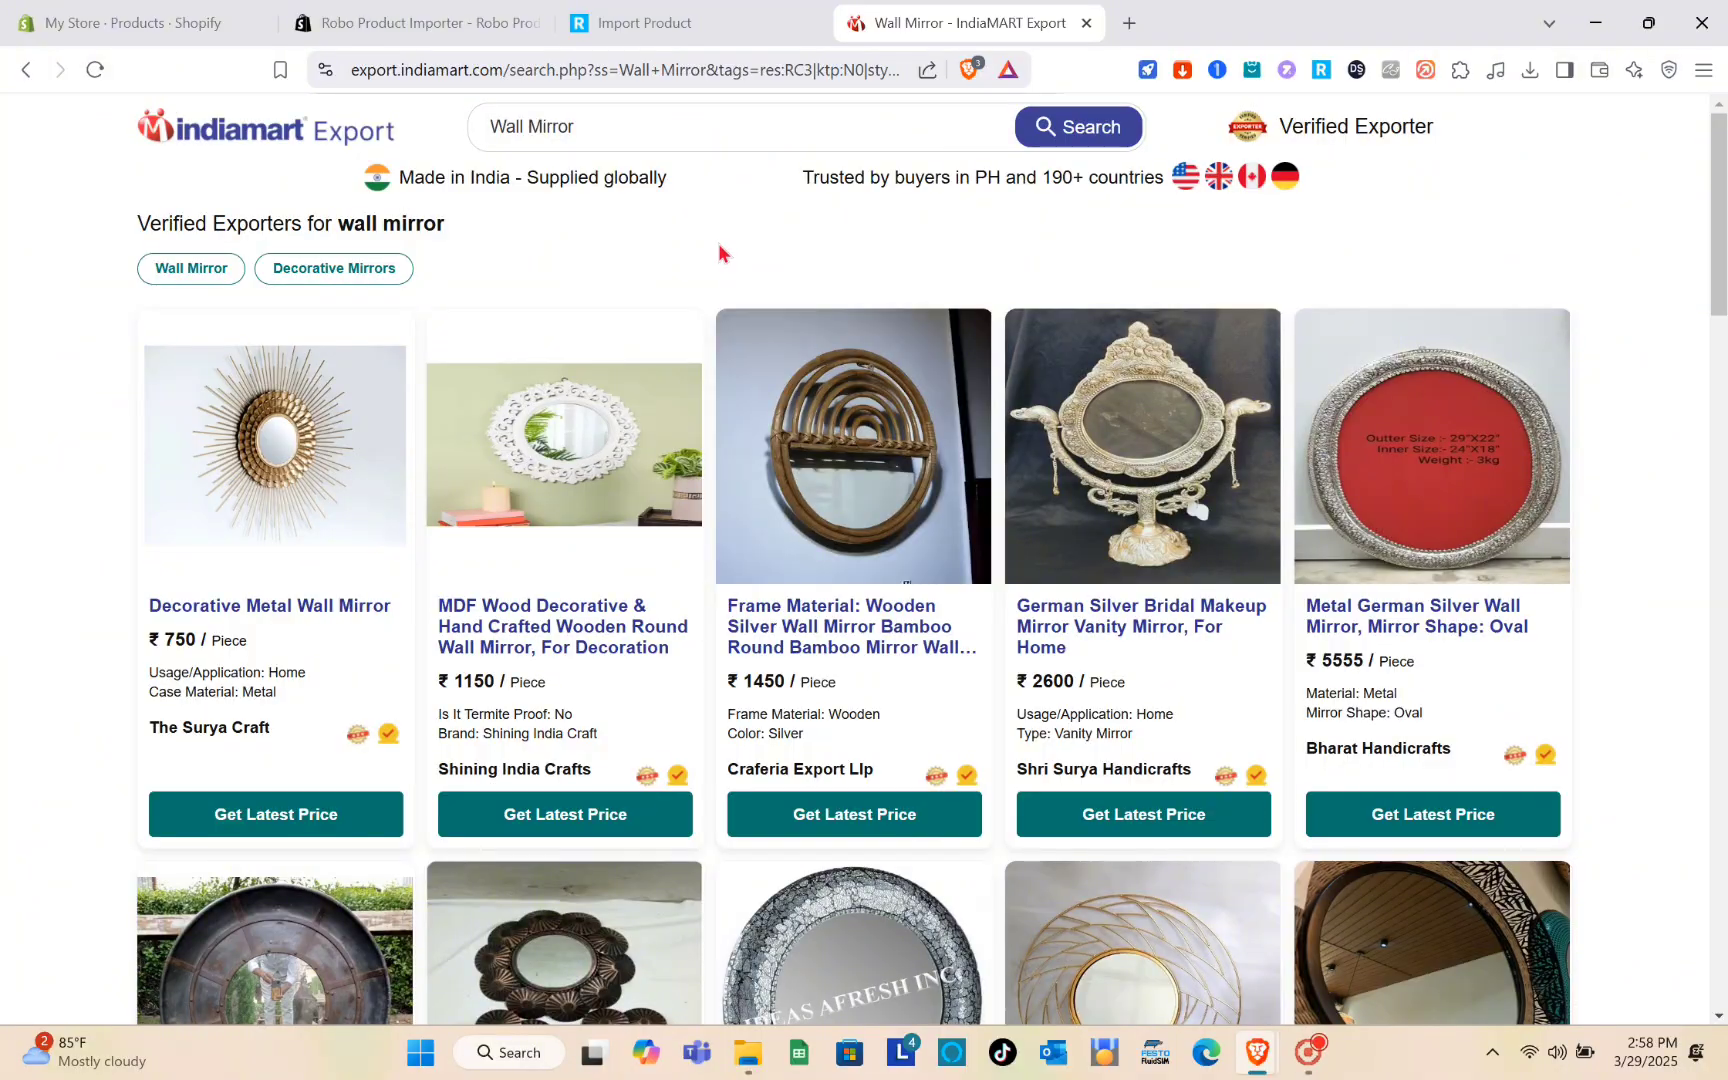
# Step: Leave the wall mirror results and go to the IndiaMART Export home page
pyautogui.click(600, 124)
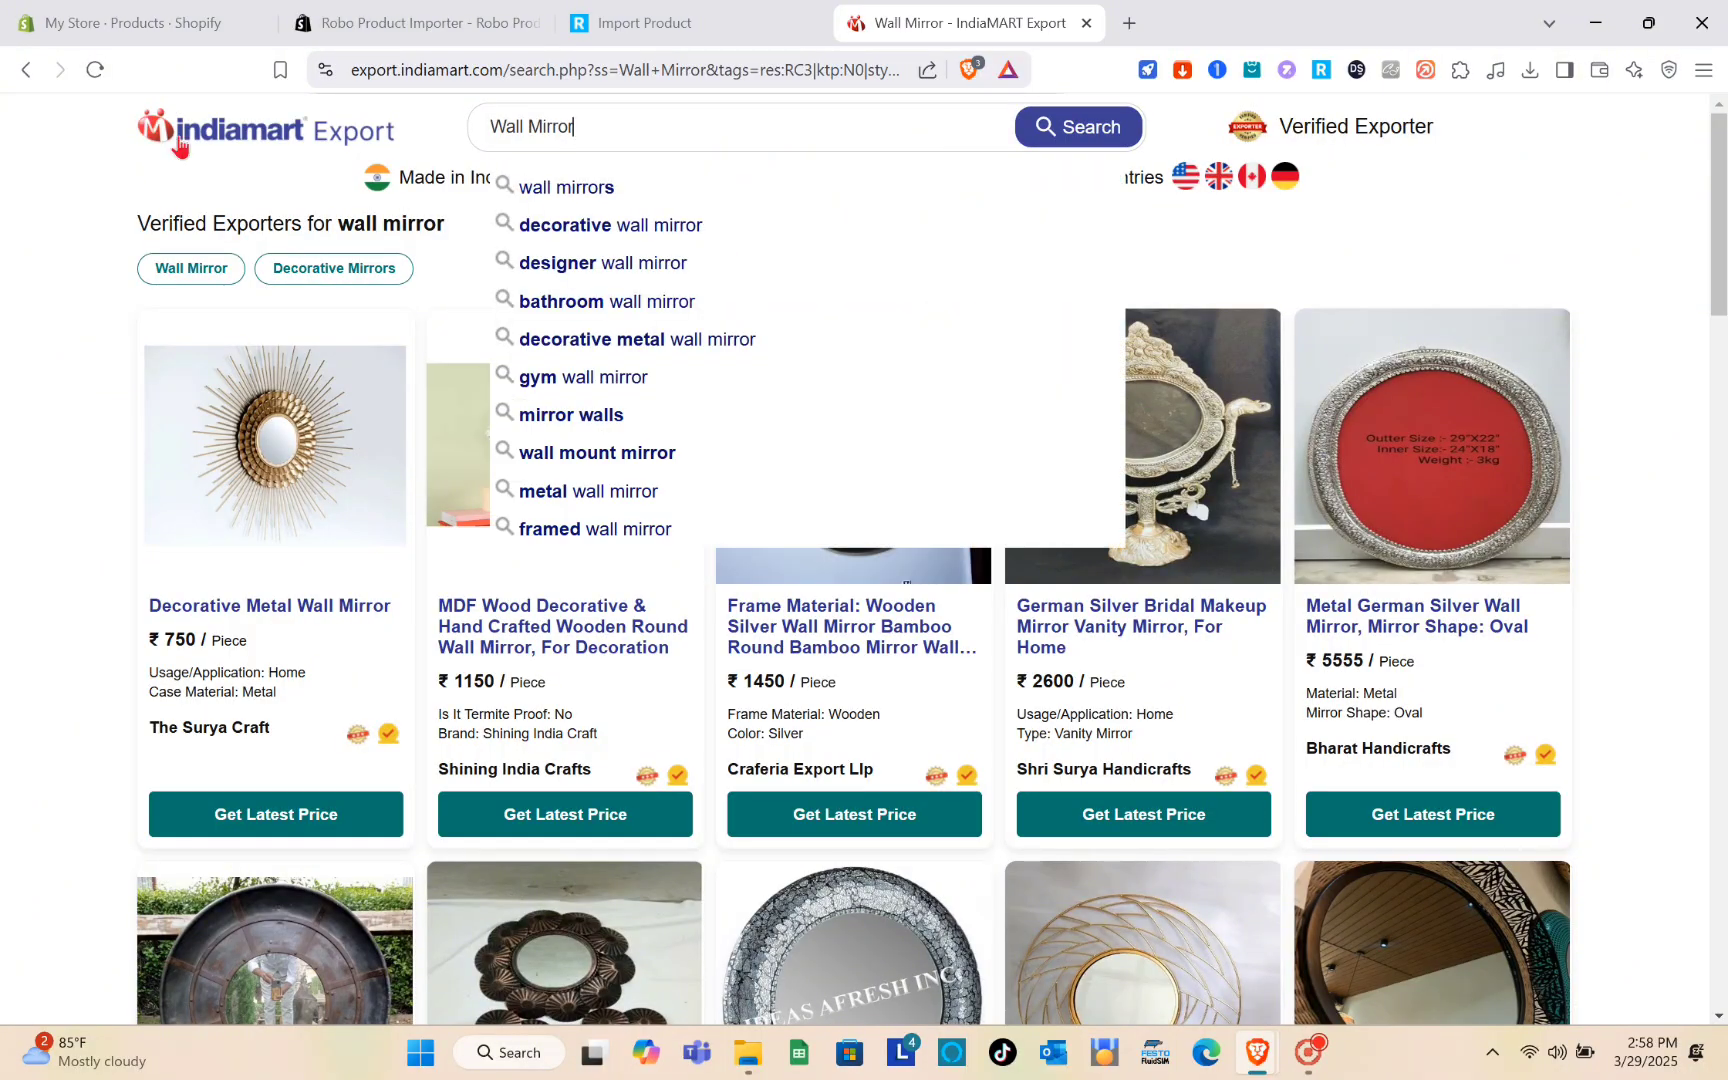
pyautogui.click(226, 131)
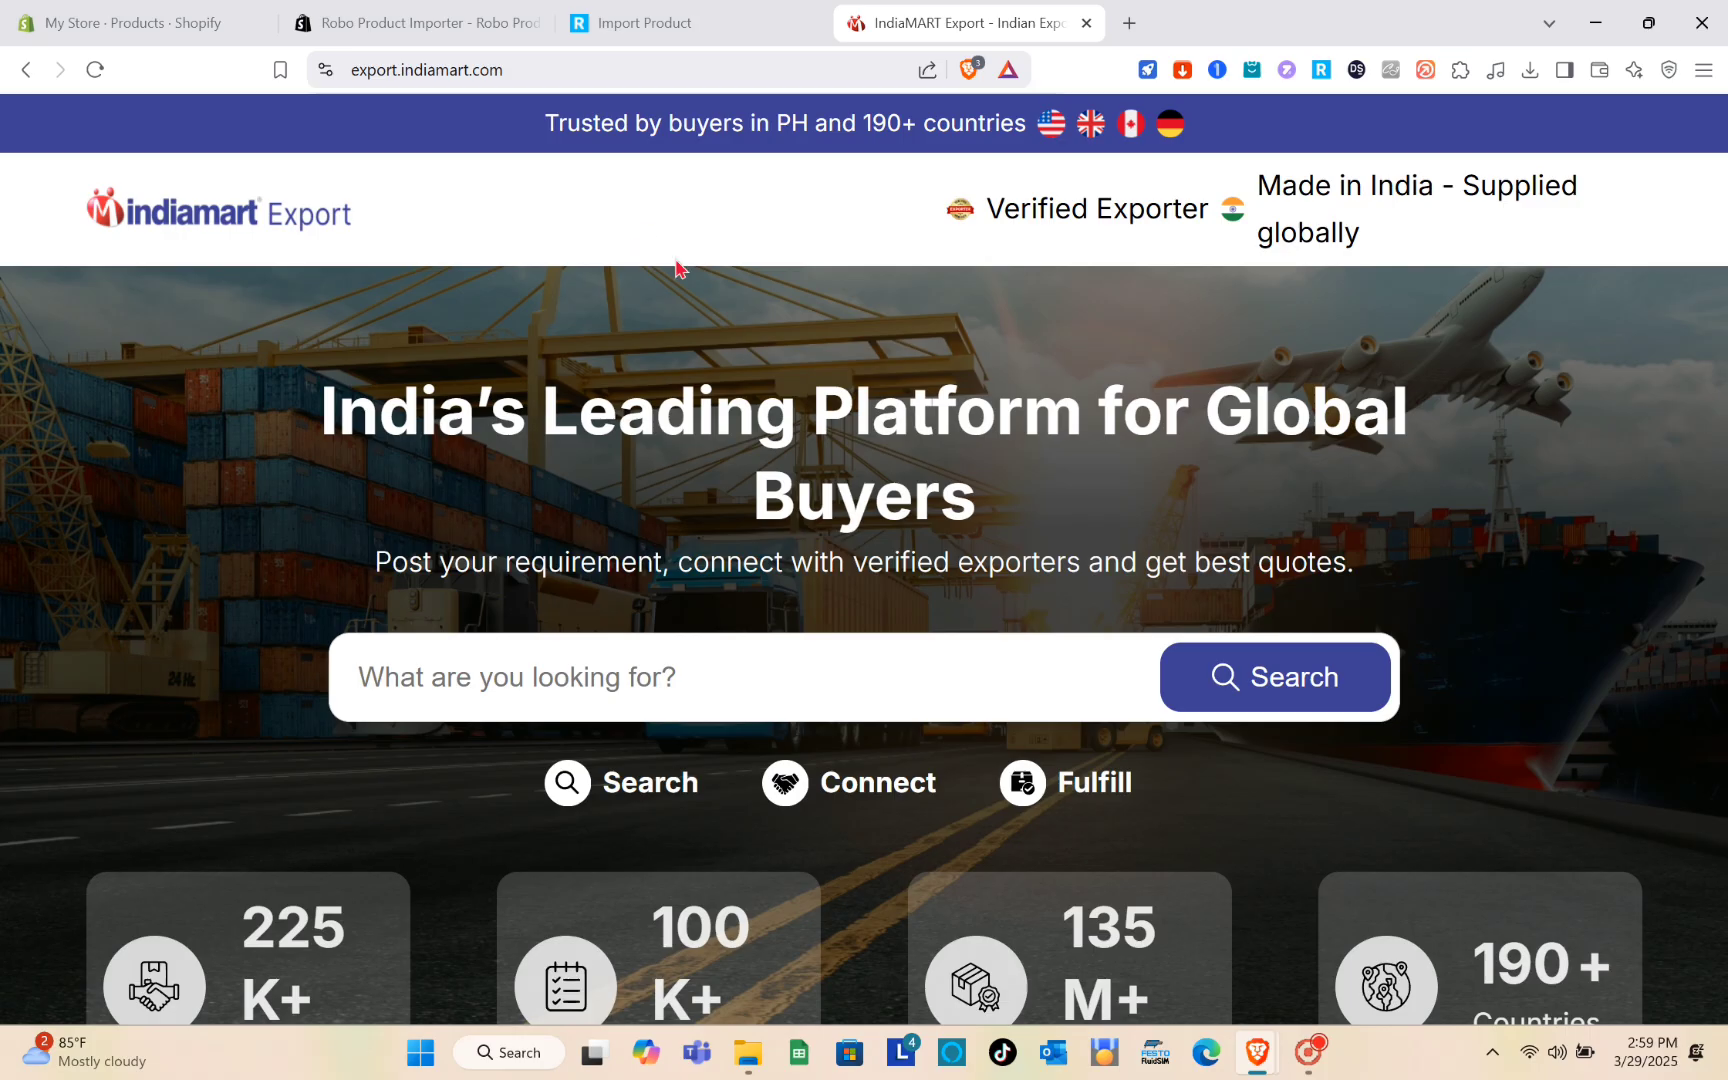
pyautogui.click(27, 70)
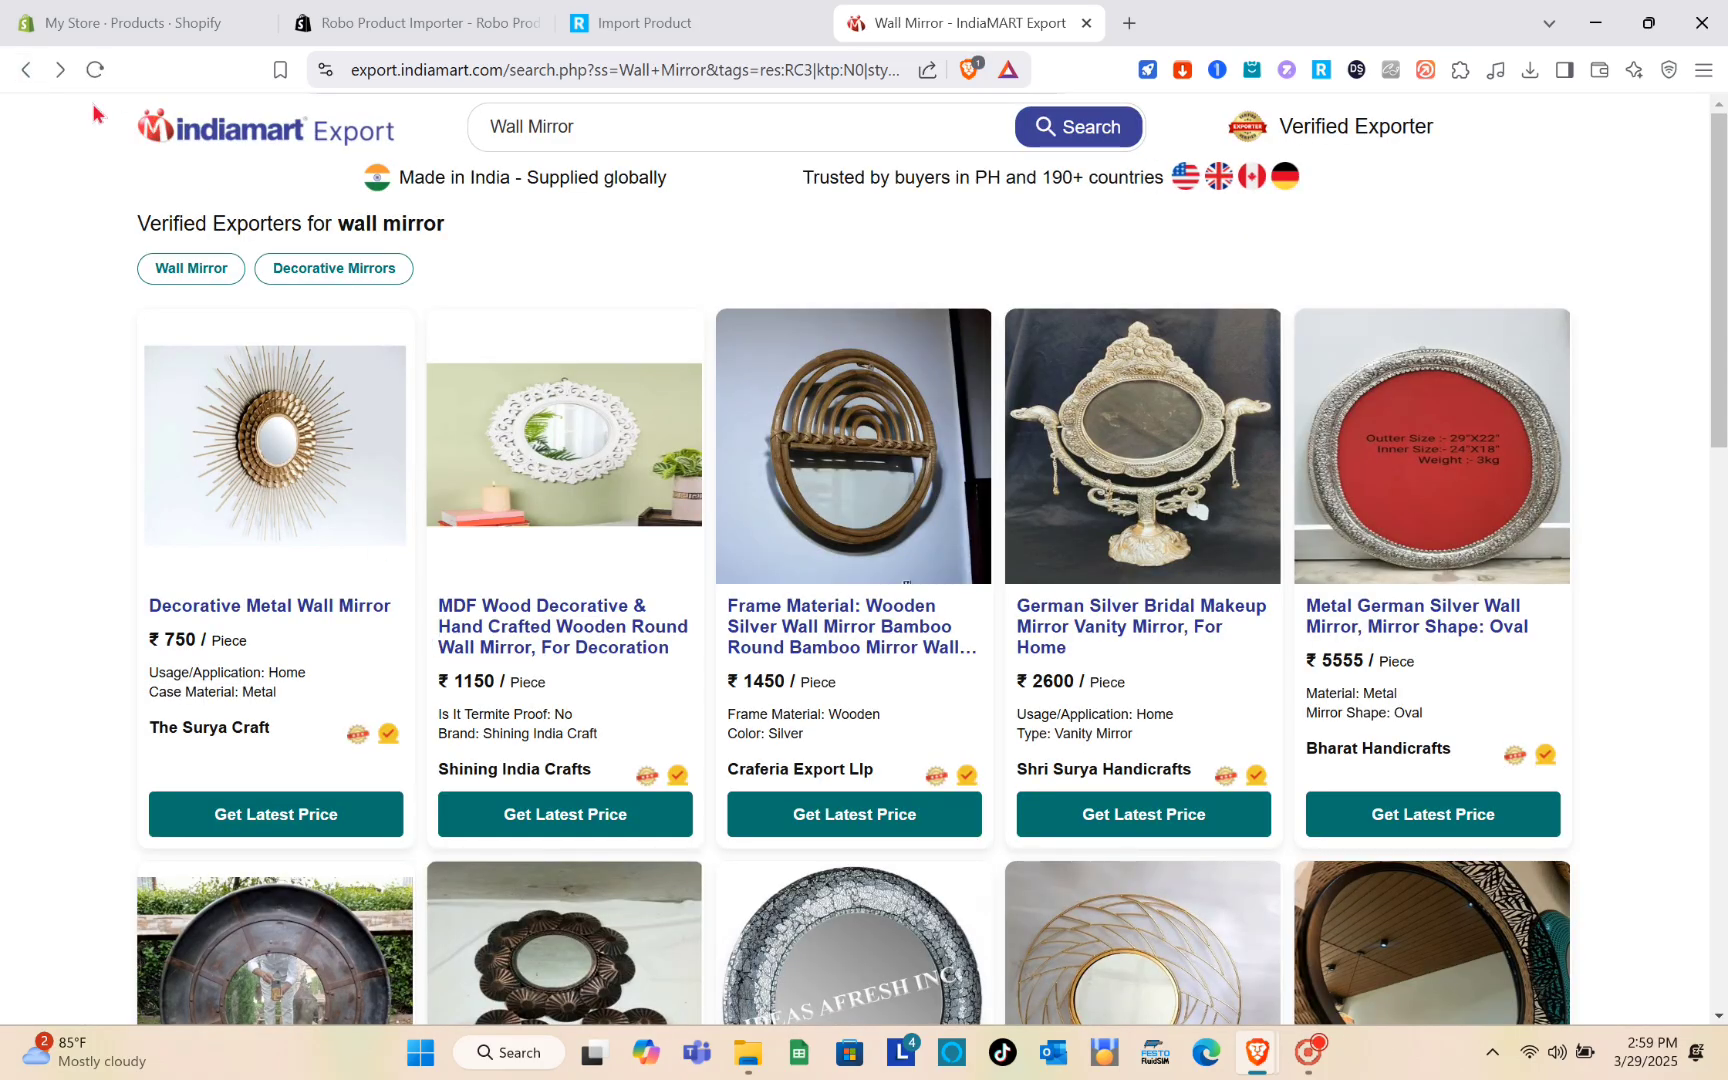
pyautogui.click(60, 70)
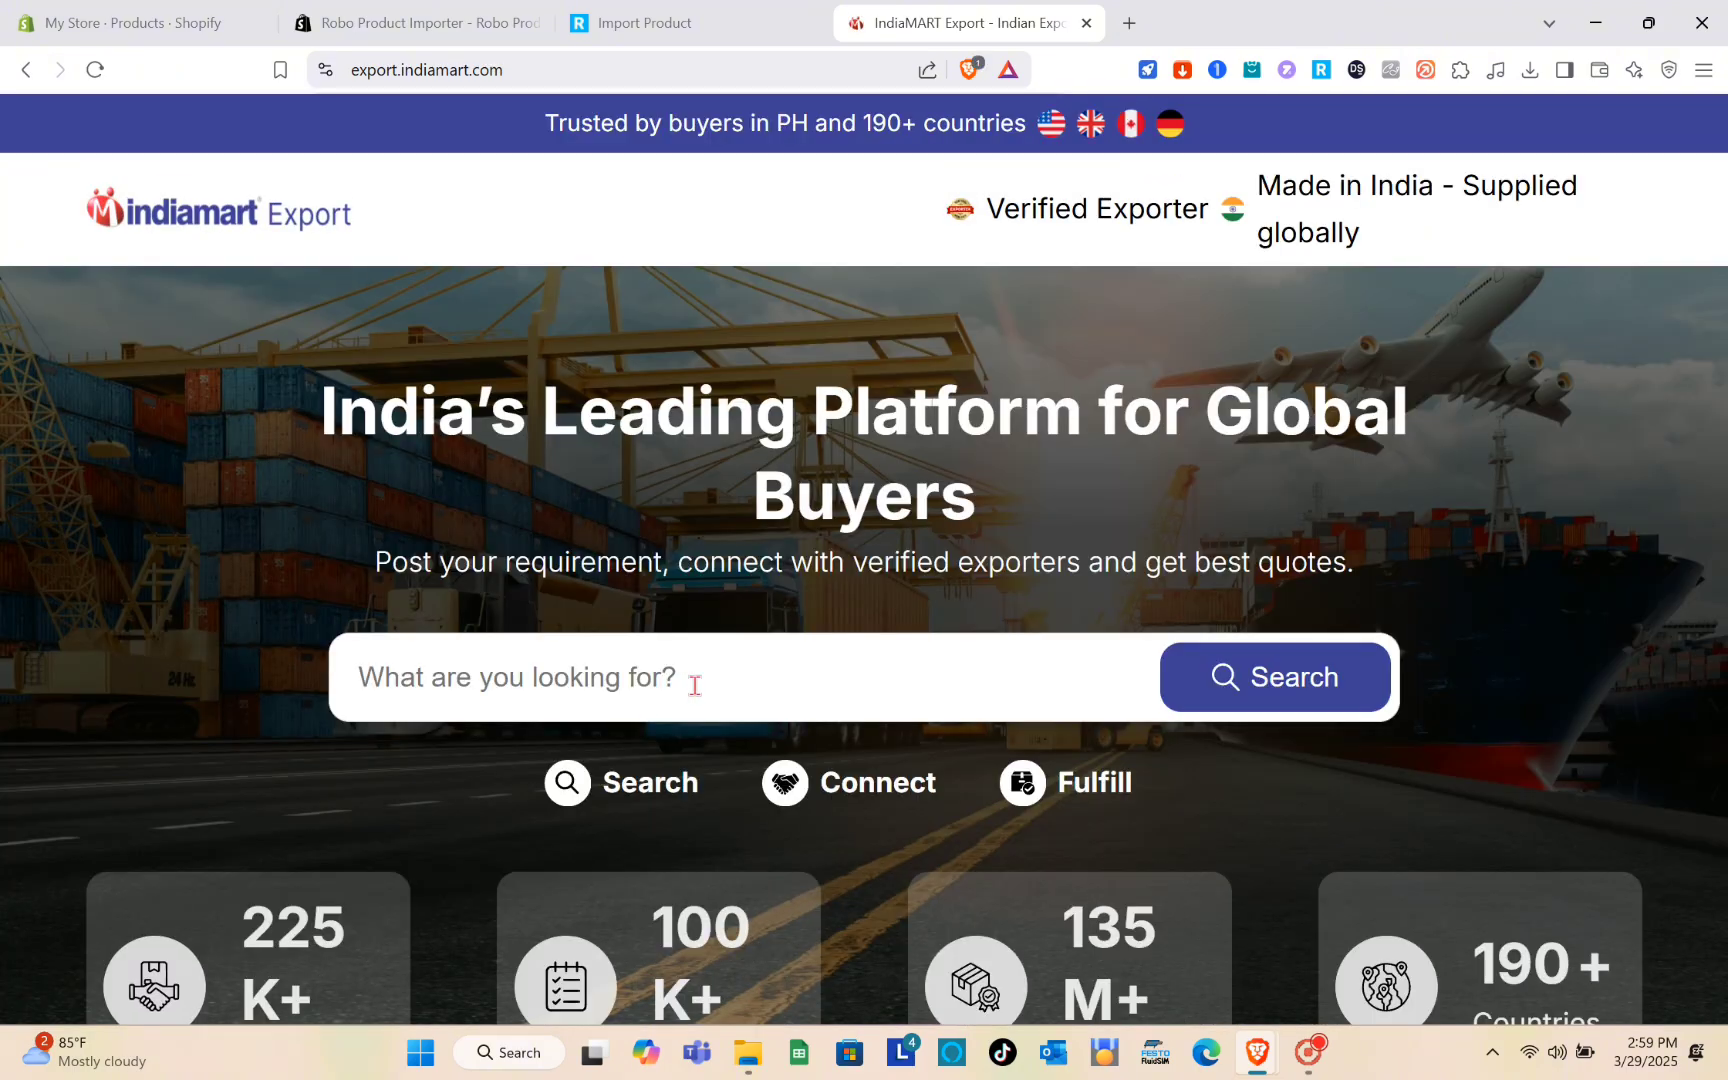
# Step: Search IndiaMART Export for "home" and open the Home Automation Security Products, Wireless listing
pyautogui.click(694, 688)
pyautogui.write('home')
pyautogui.press('Return')
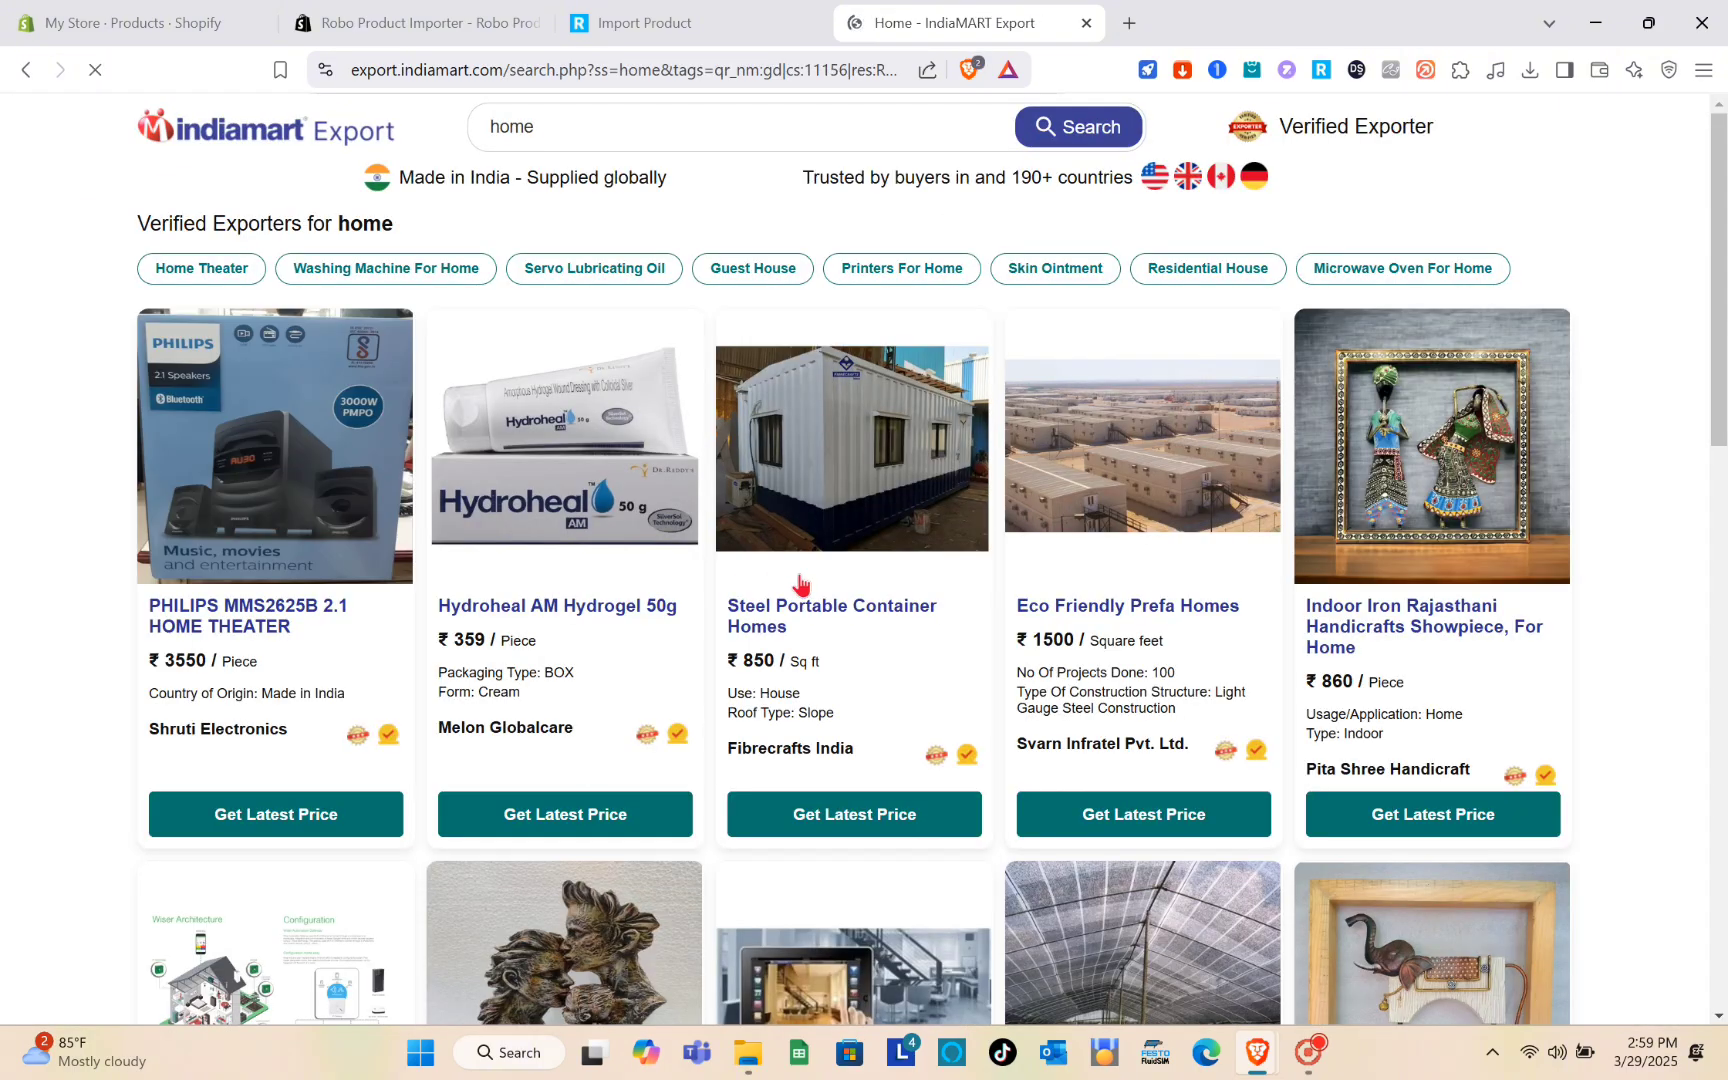
pyautogui.scroll(-5, 509, 755)
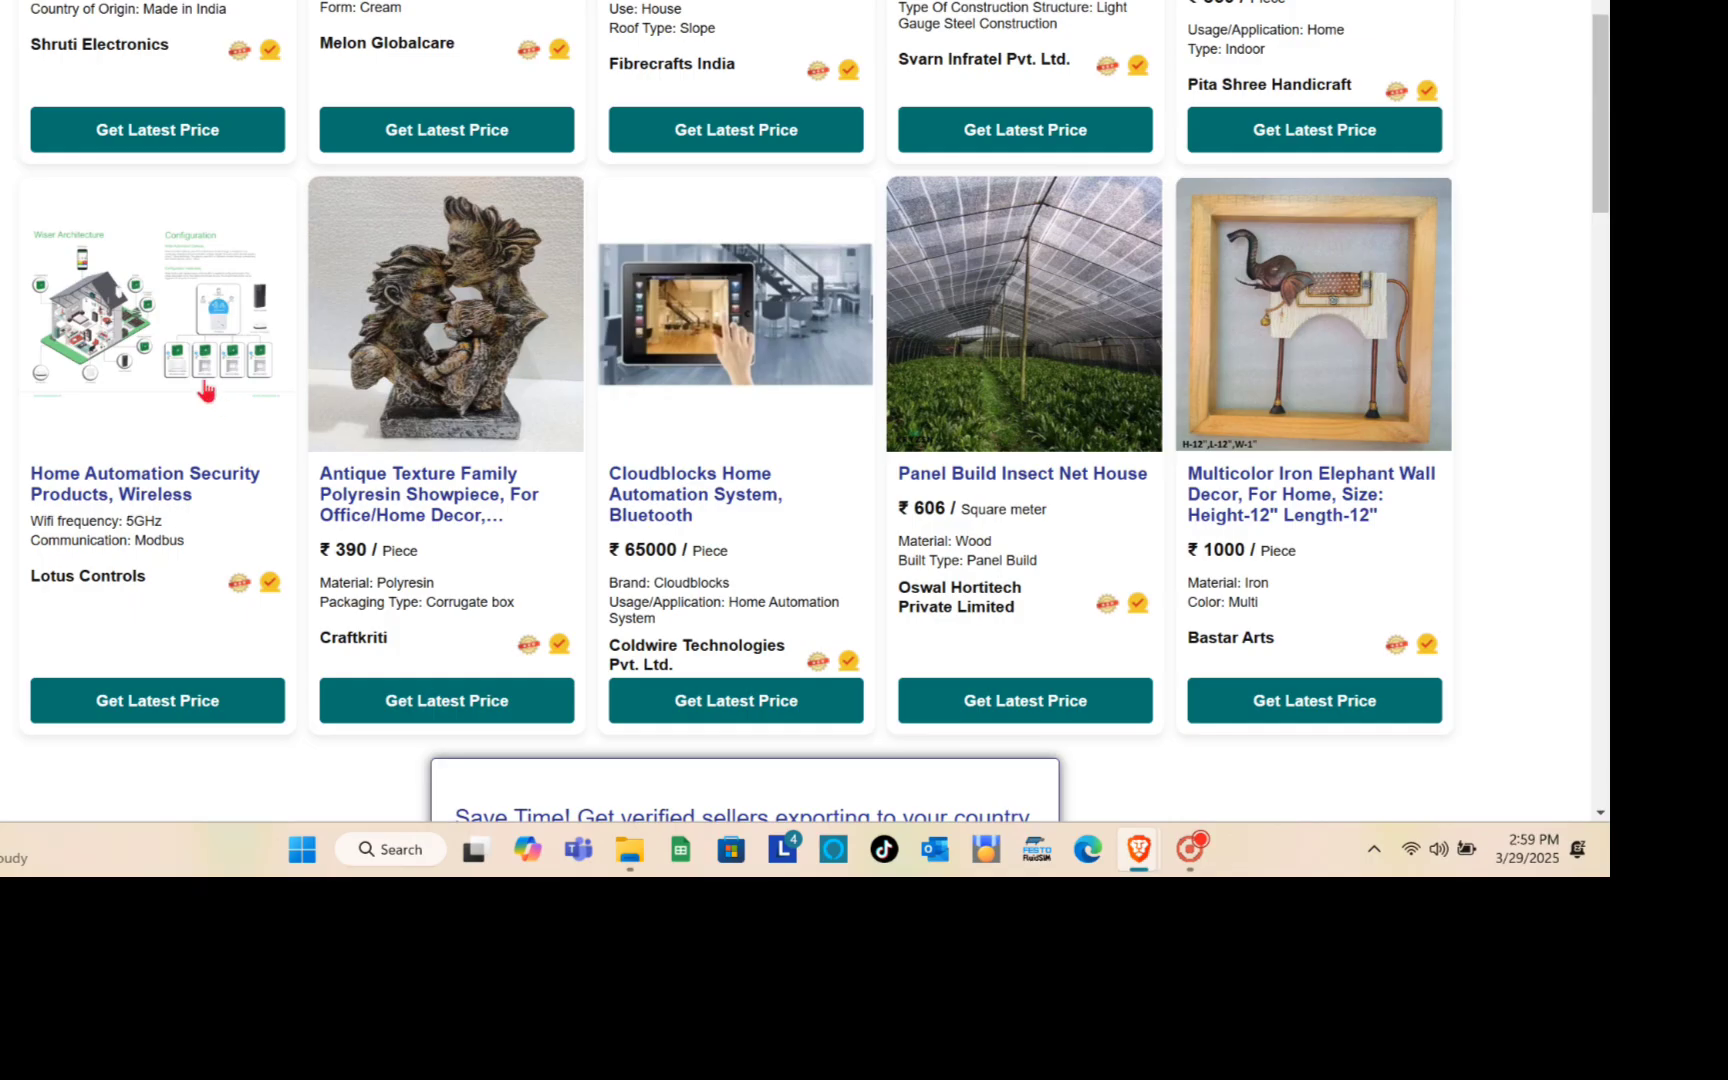
pyautogui.click(267, 424)
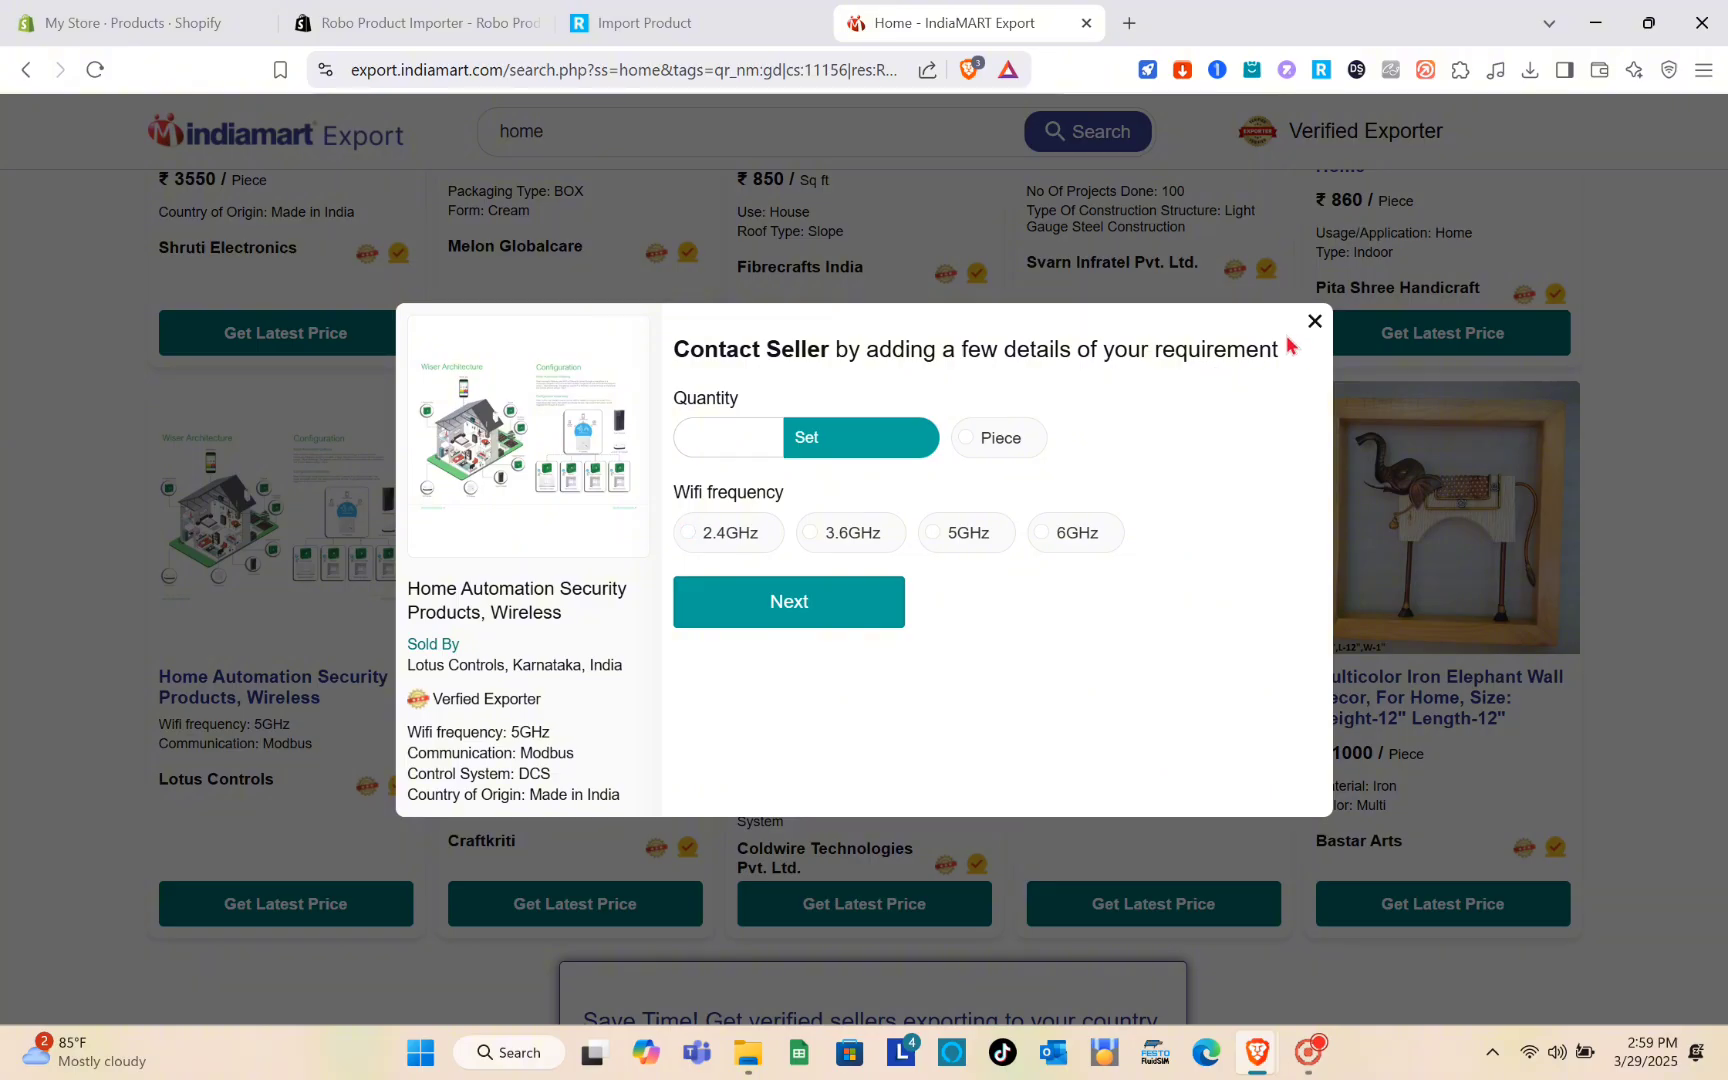
# Step: Start an enquiry for the Cloudblocks Home Automation System, Bluetooth with unit Piece and 2.4GHz Wifi frequency, leave the contact details blank, and close it
pyautogui.click(1315, 322)
pyautogui.click(820, 484)
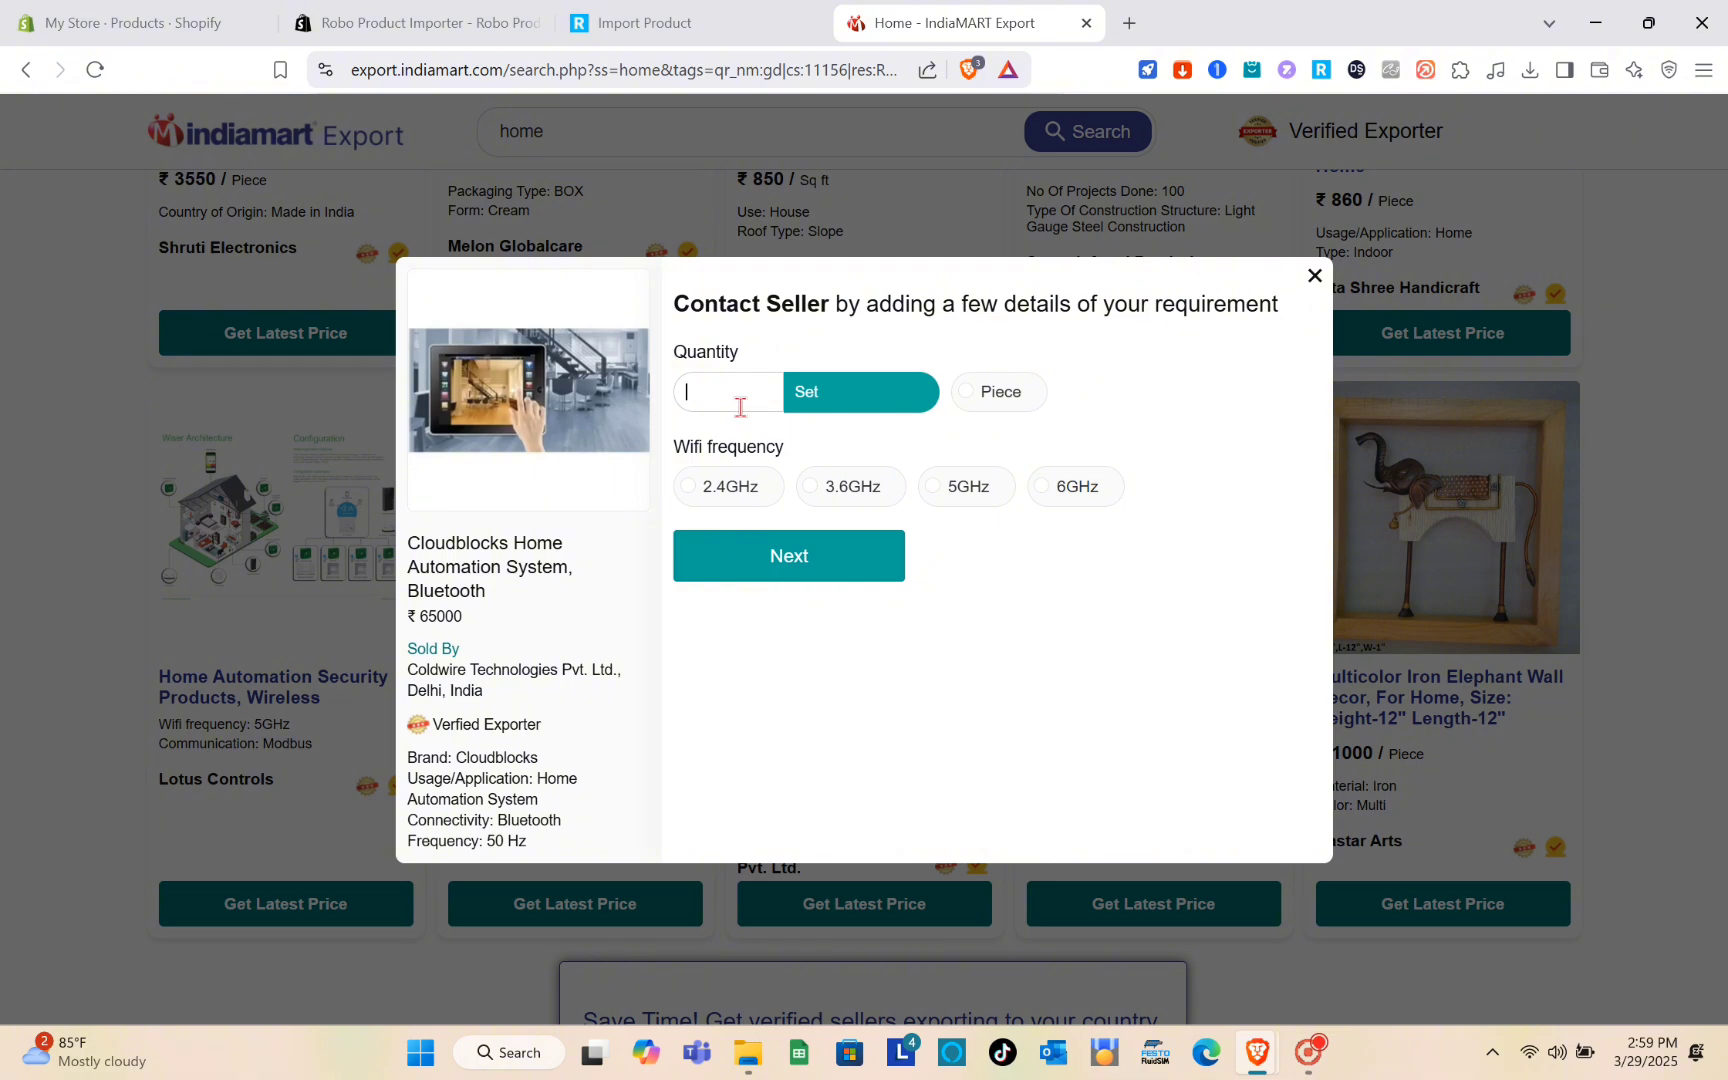
pyautogui.click(993, 392)
pyautogui.click(697, 488)
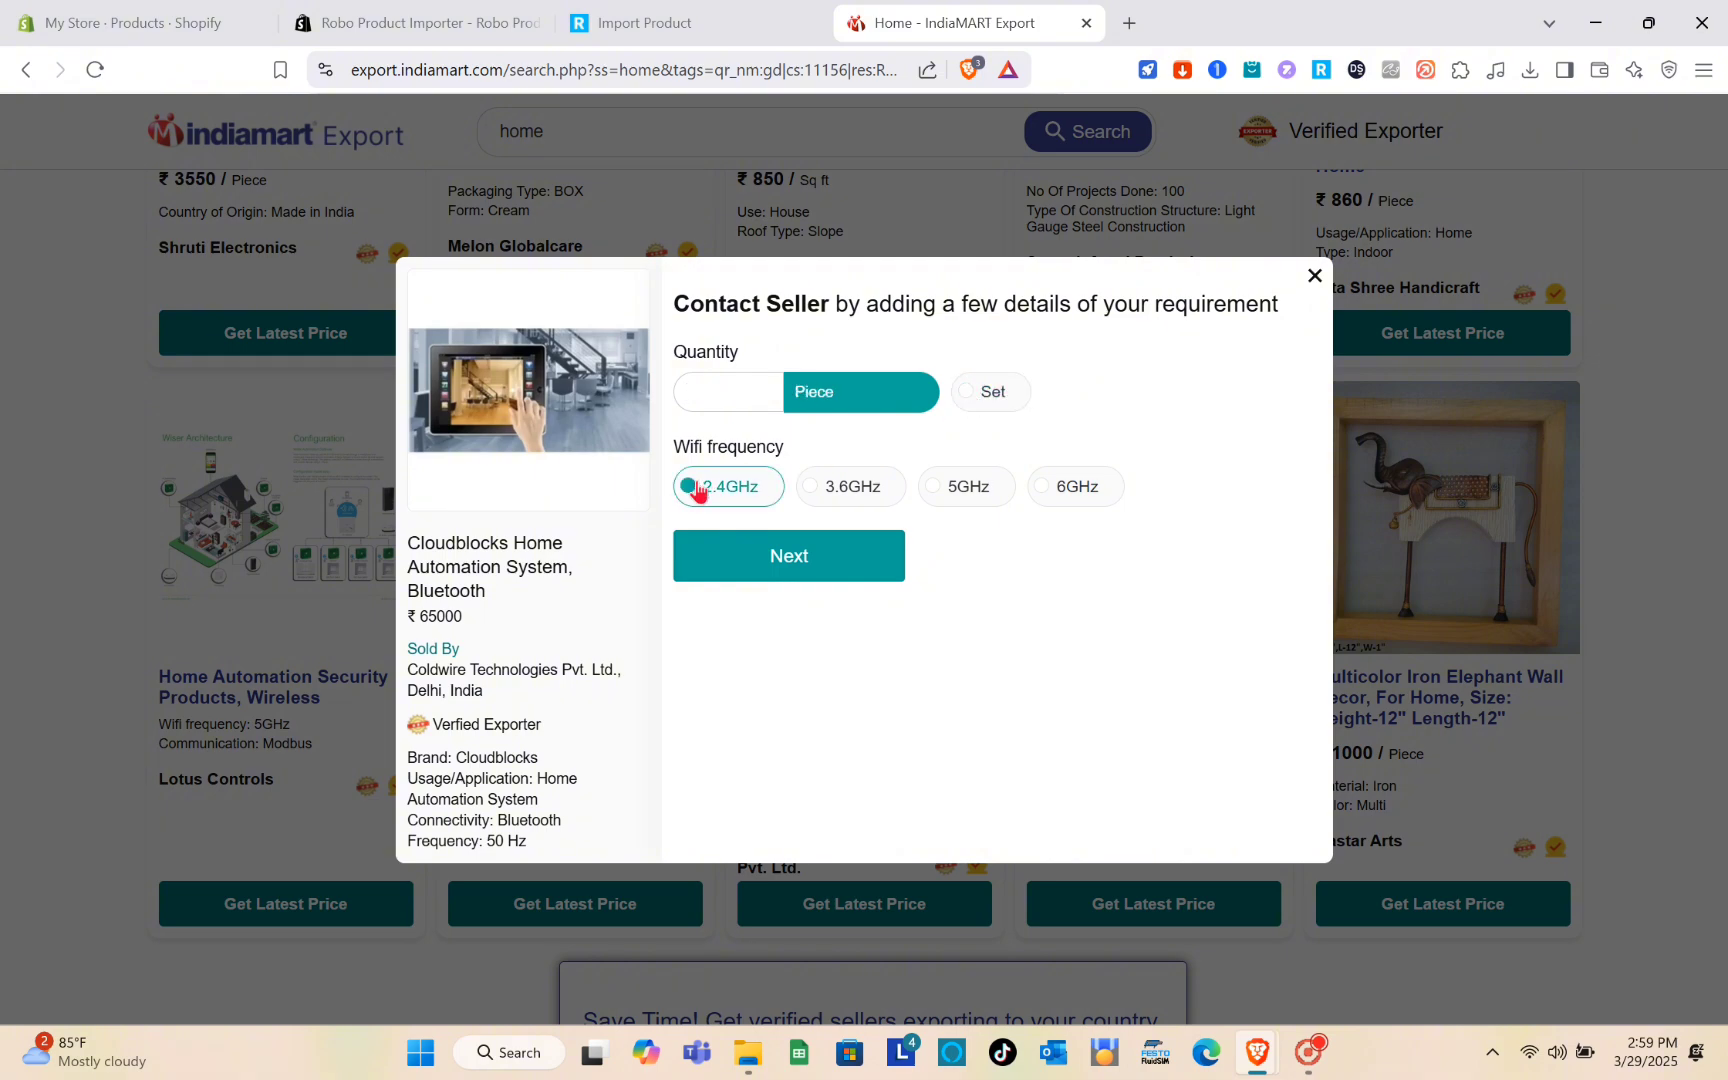
pyautogui.click(770, 560)
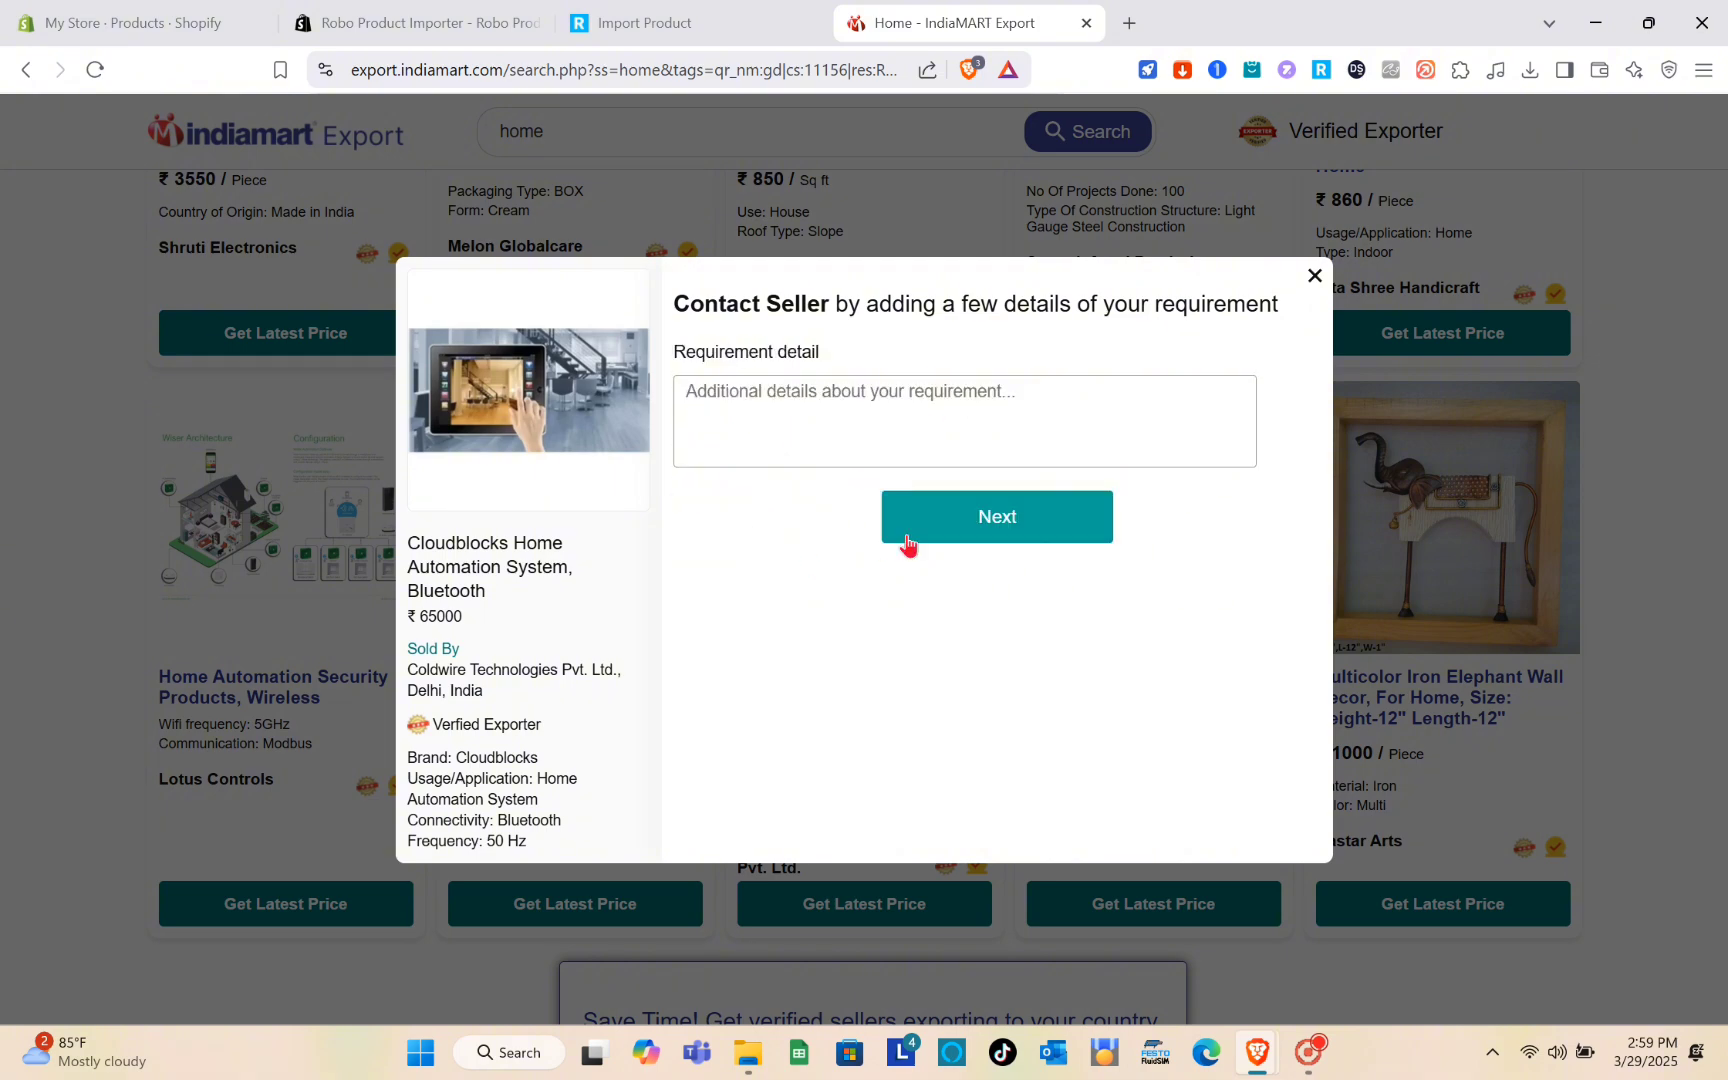
pyautogui.click(950, 535)
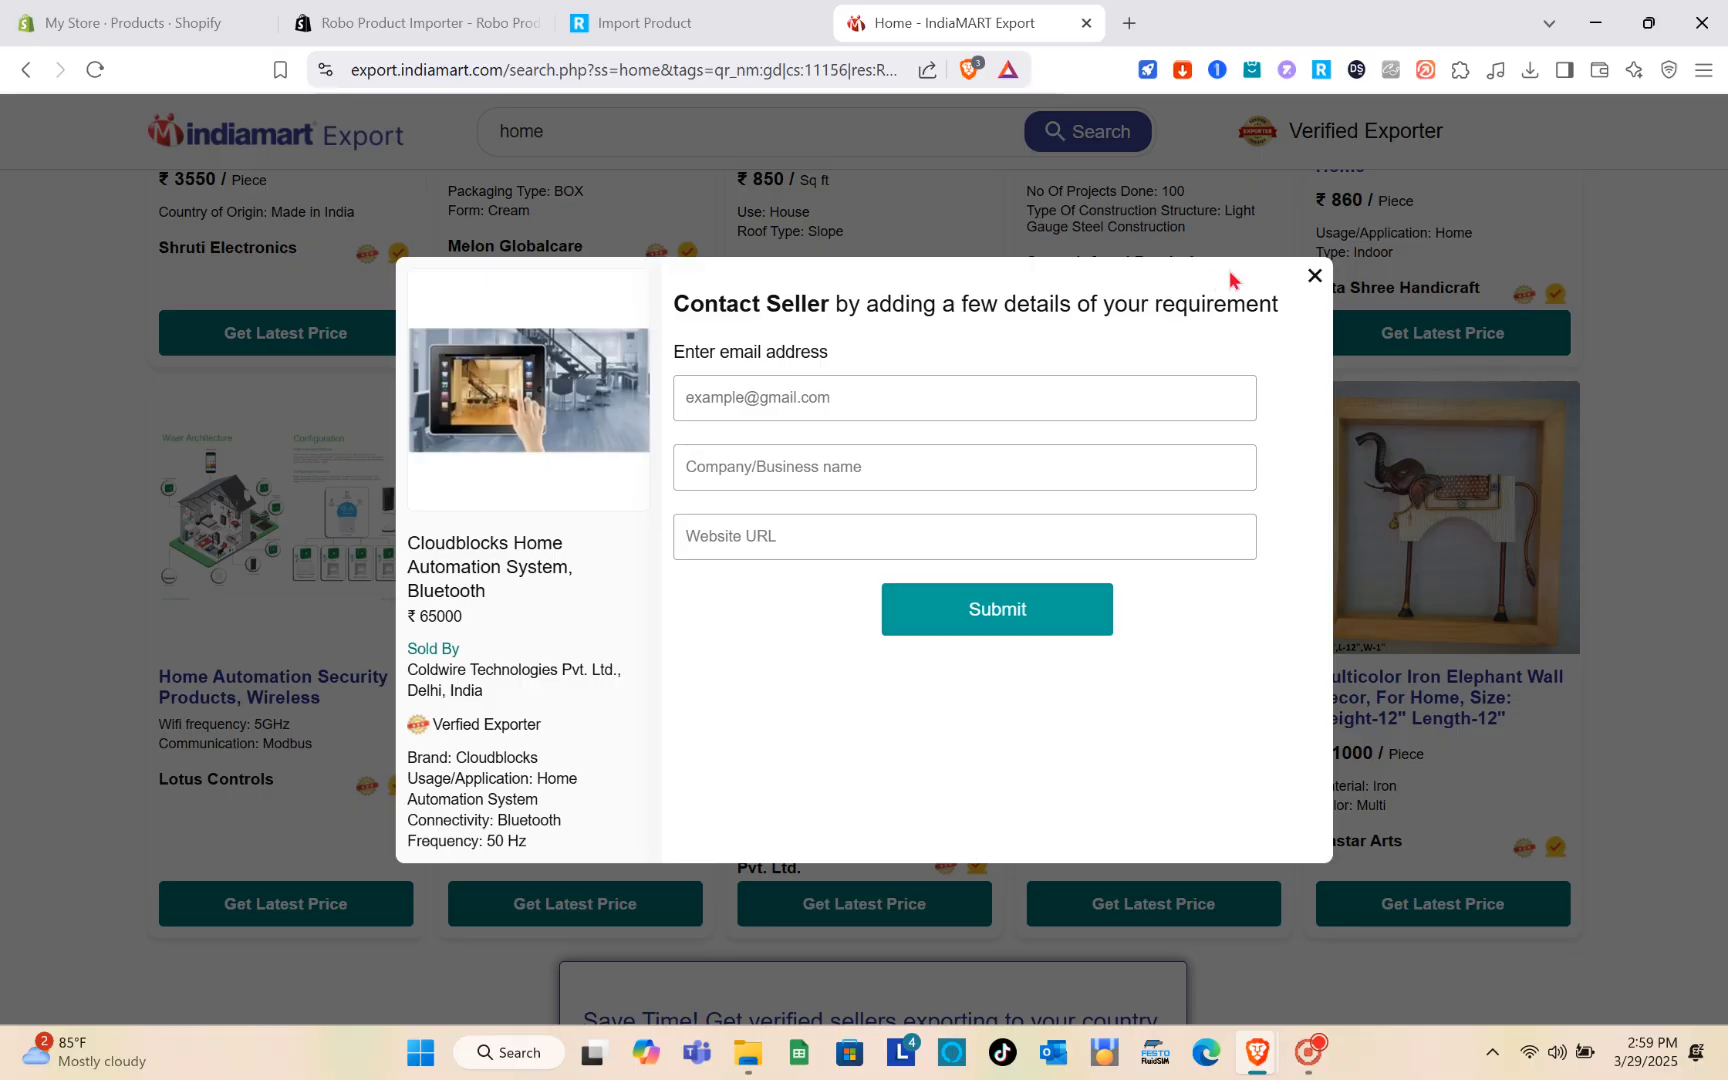
pyautogui.click(1315, 278)
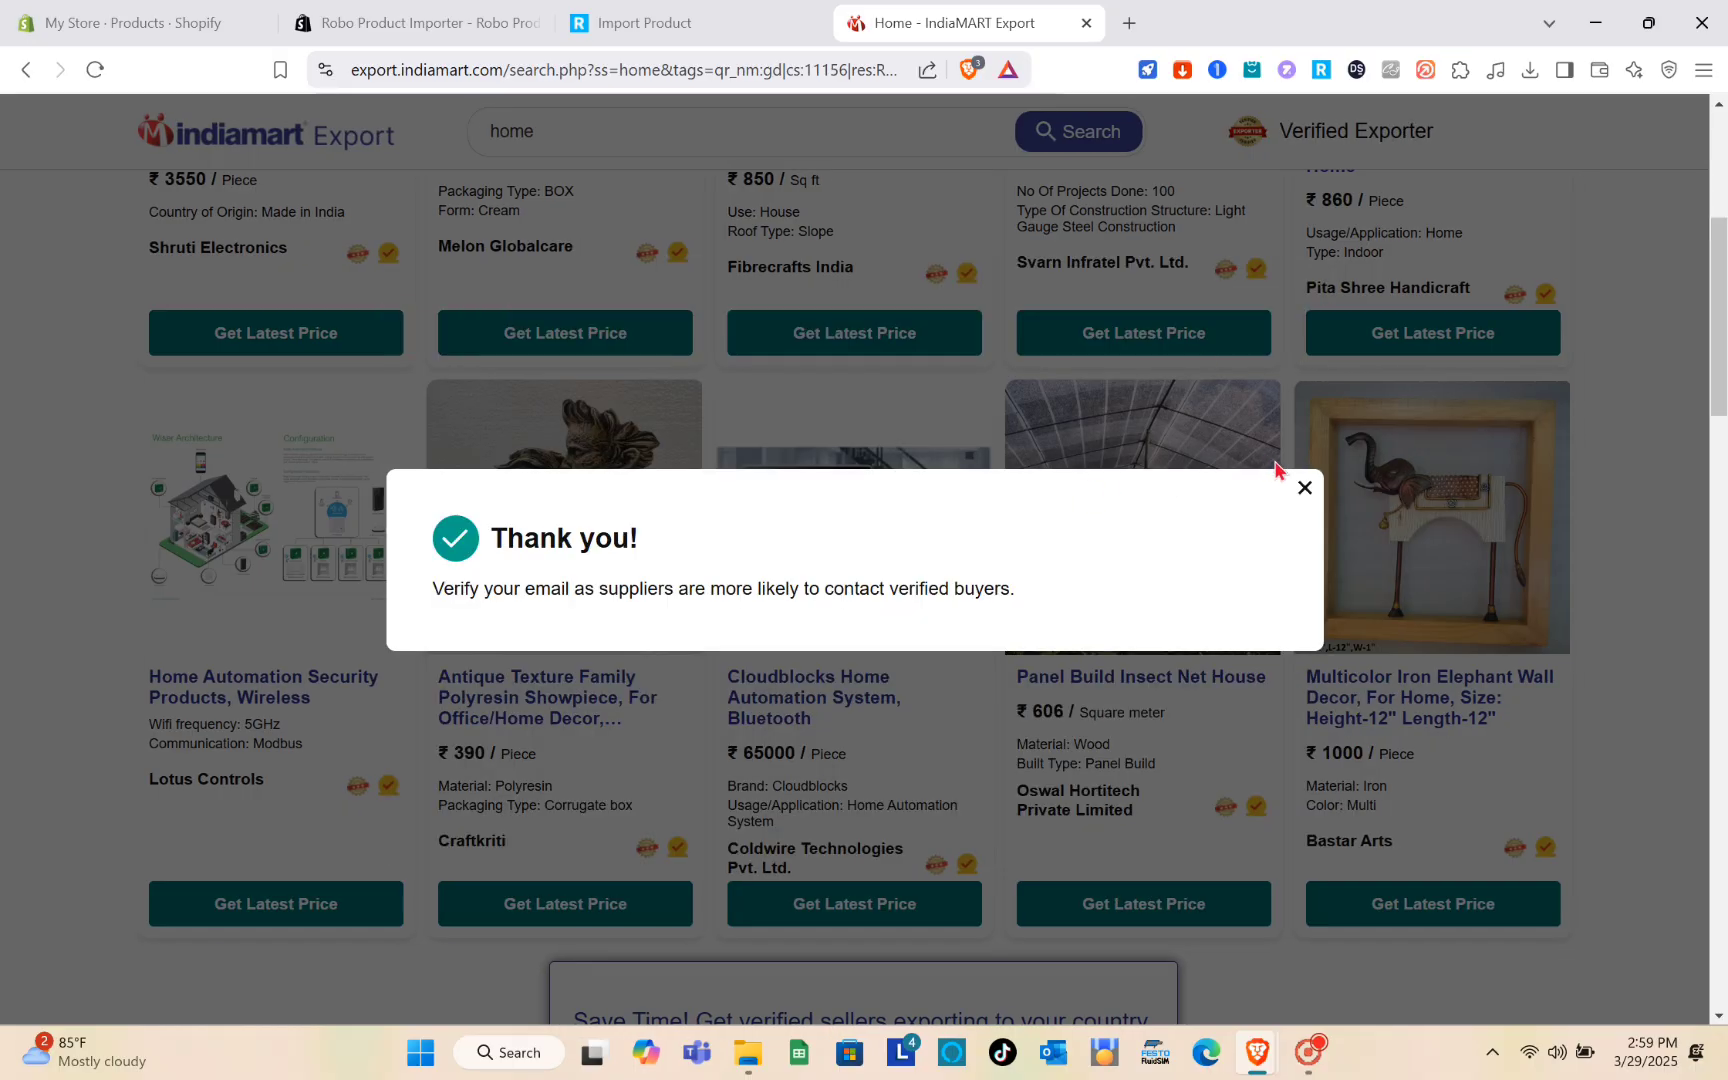
pyautogui.click(1301, 490)
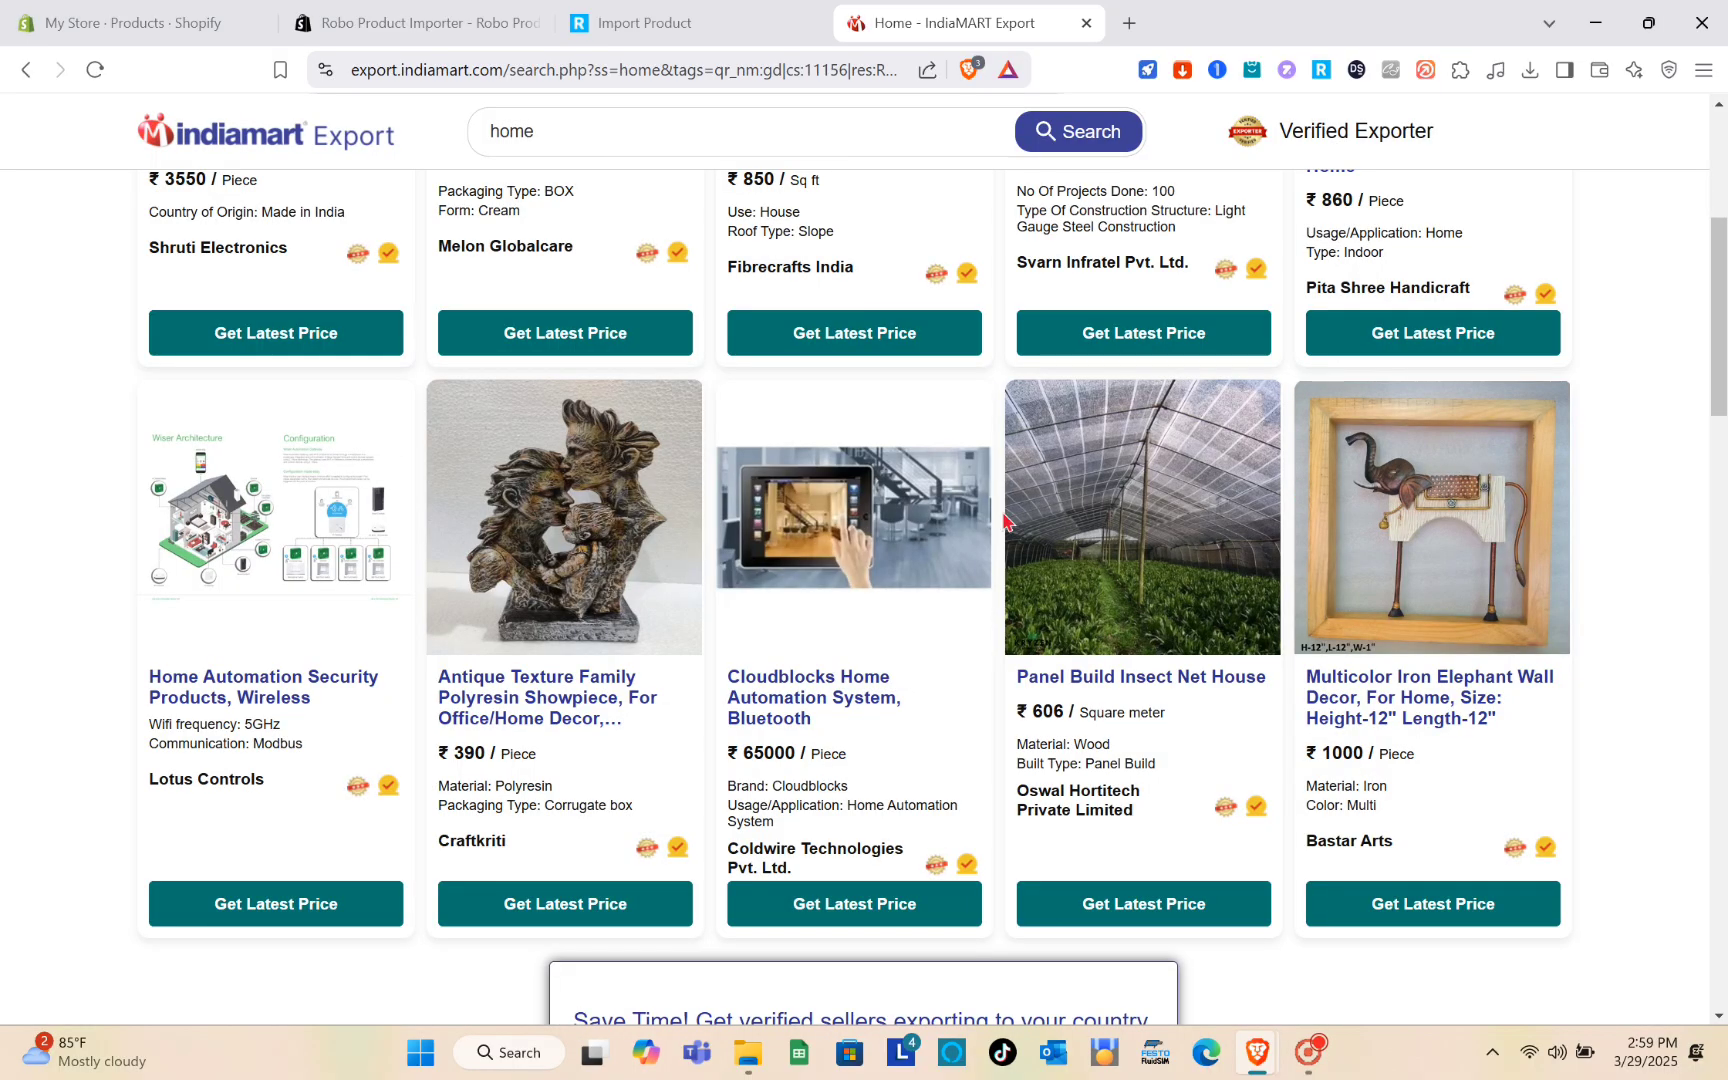
# Step: View the Multicolor Iron Elephant Wall Decor enquiry form, close it, and return to the IndiaMART Sensors, Transducers & Motion Detectors page
pyautogui.click(1412, 550)
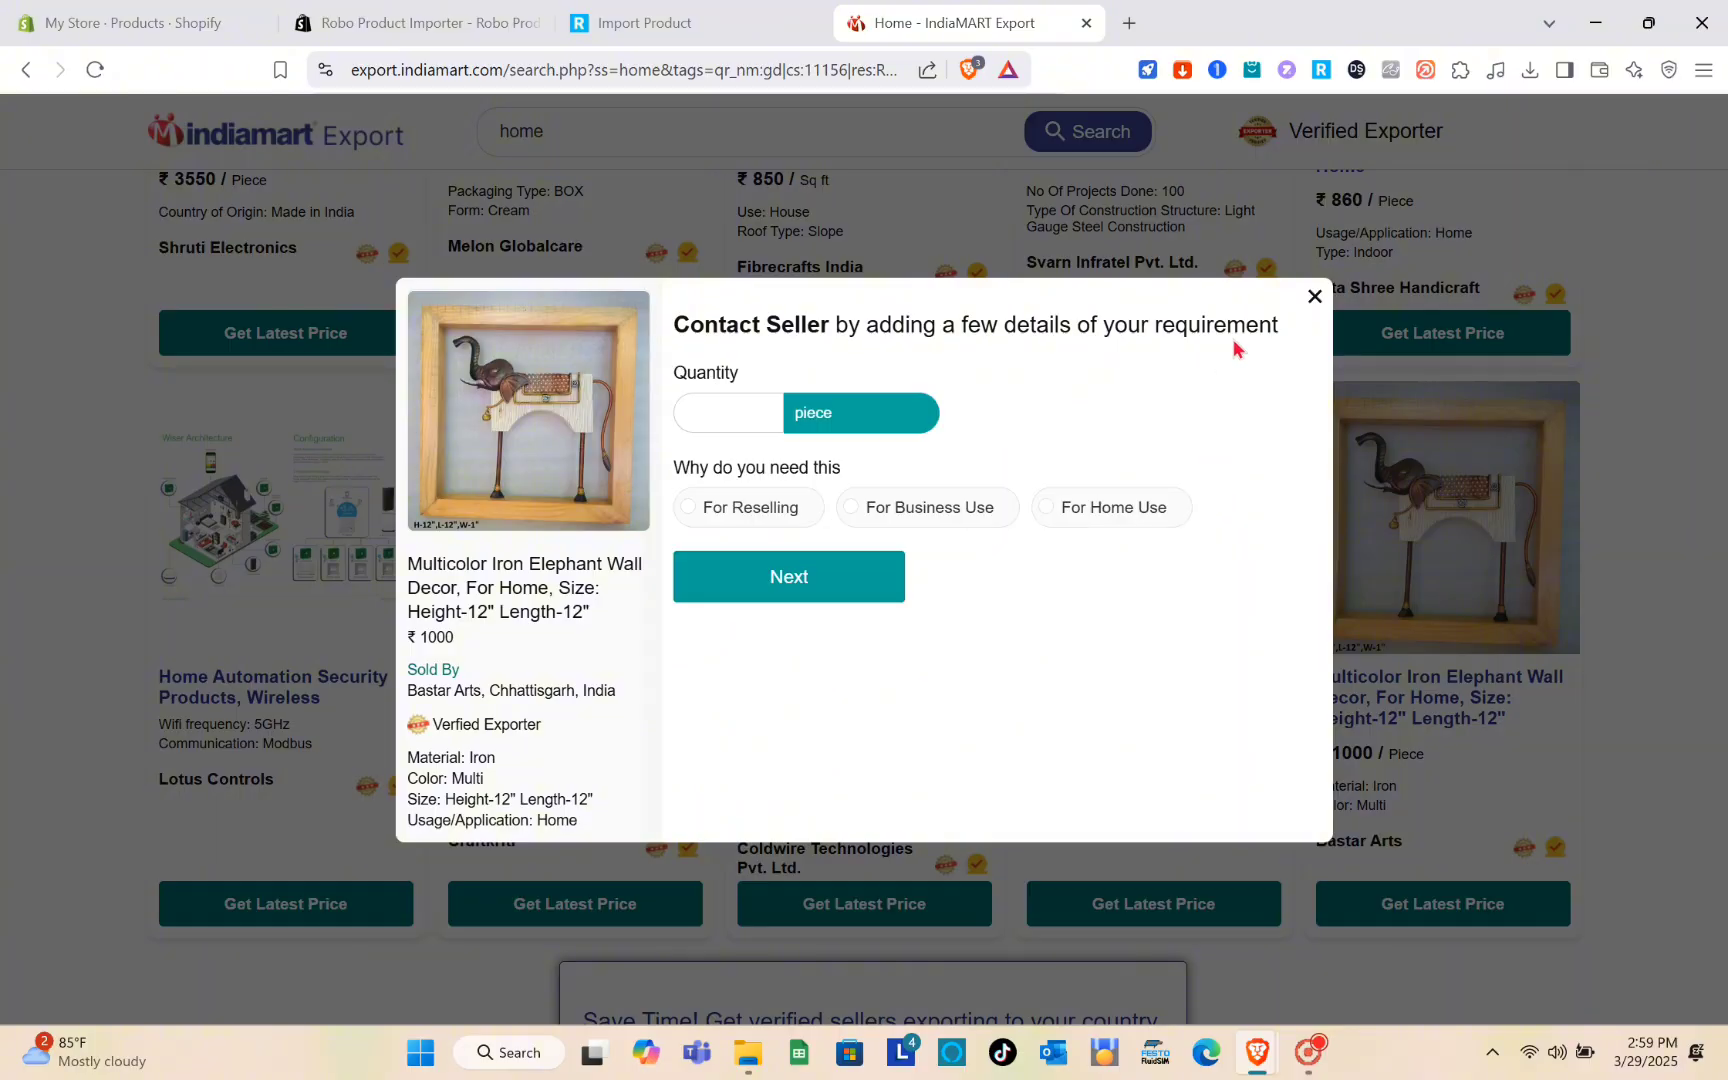
pyautogui.click(1315, 297)
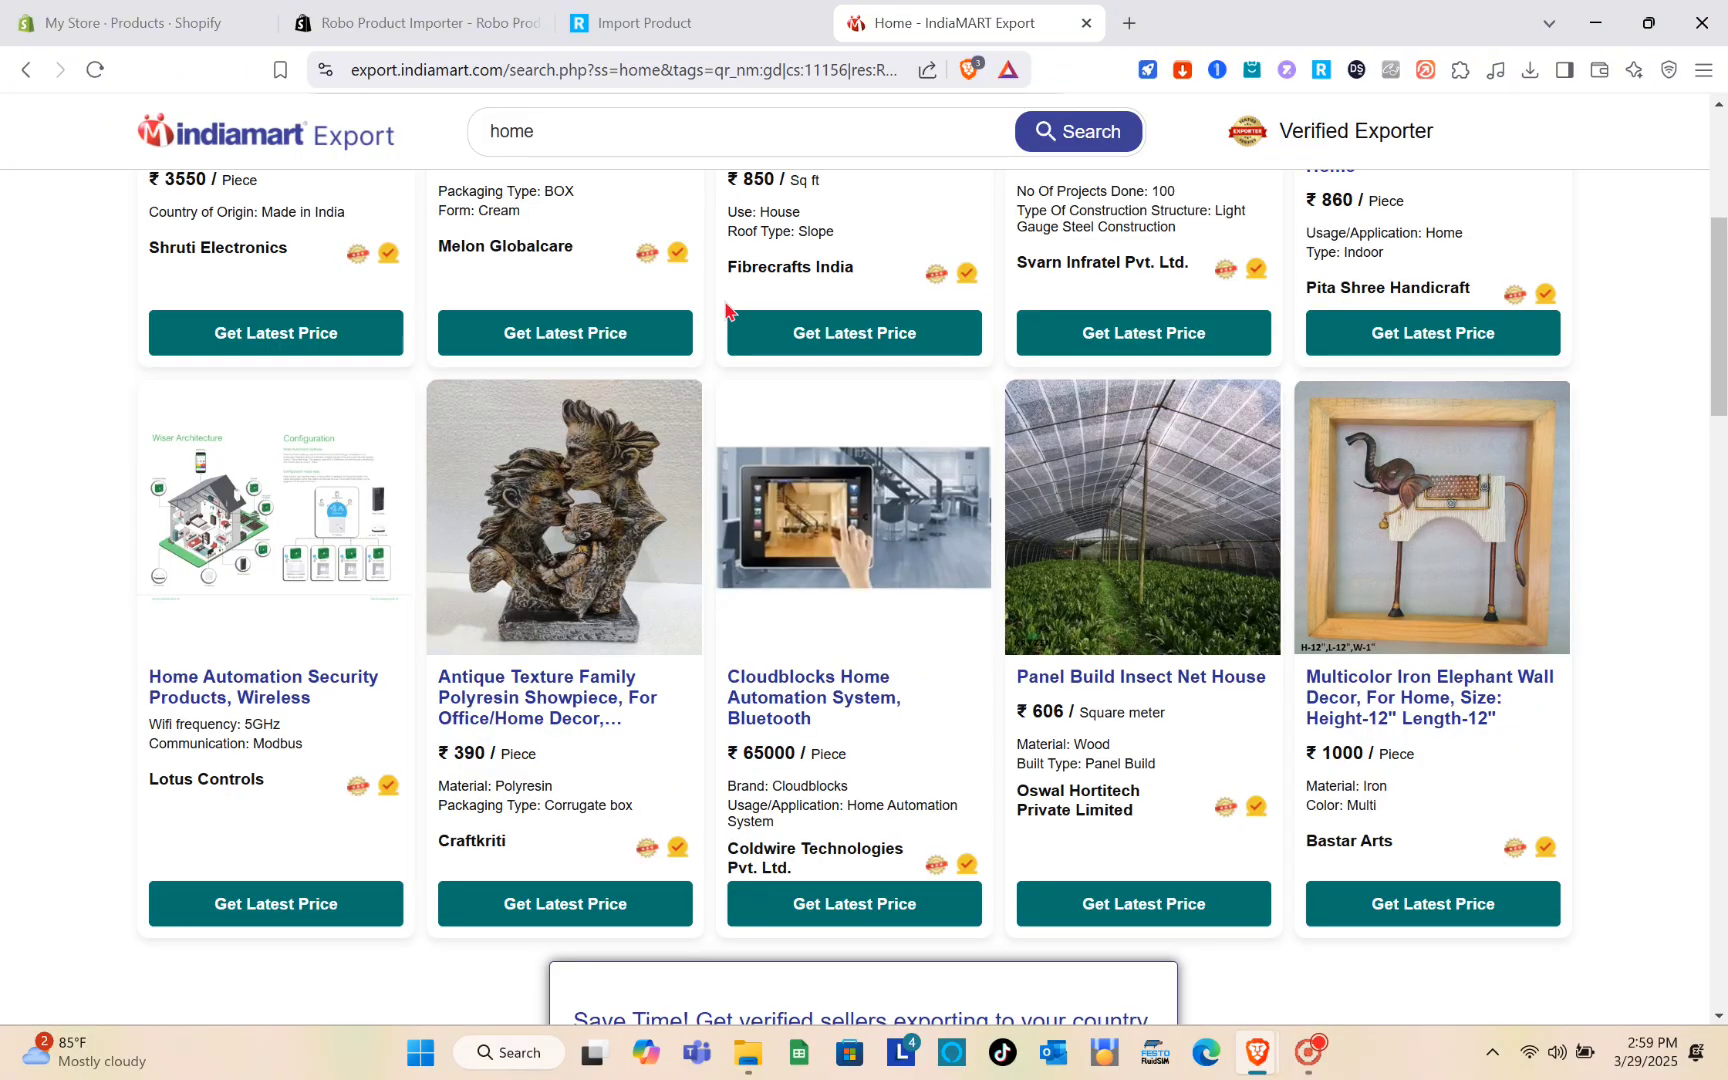
pyautogui.scroll(5, 727, 310)
pyautogui.click(26, 76)
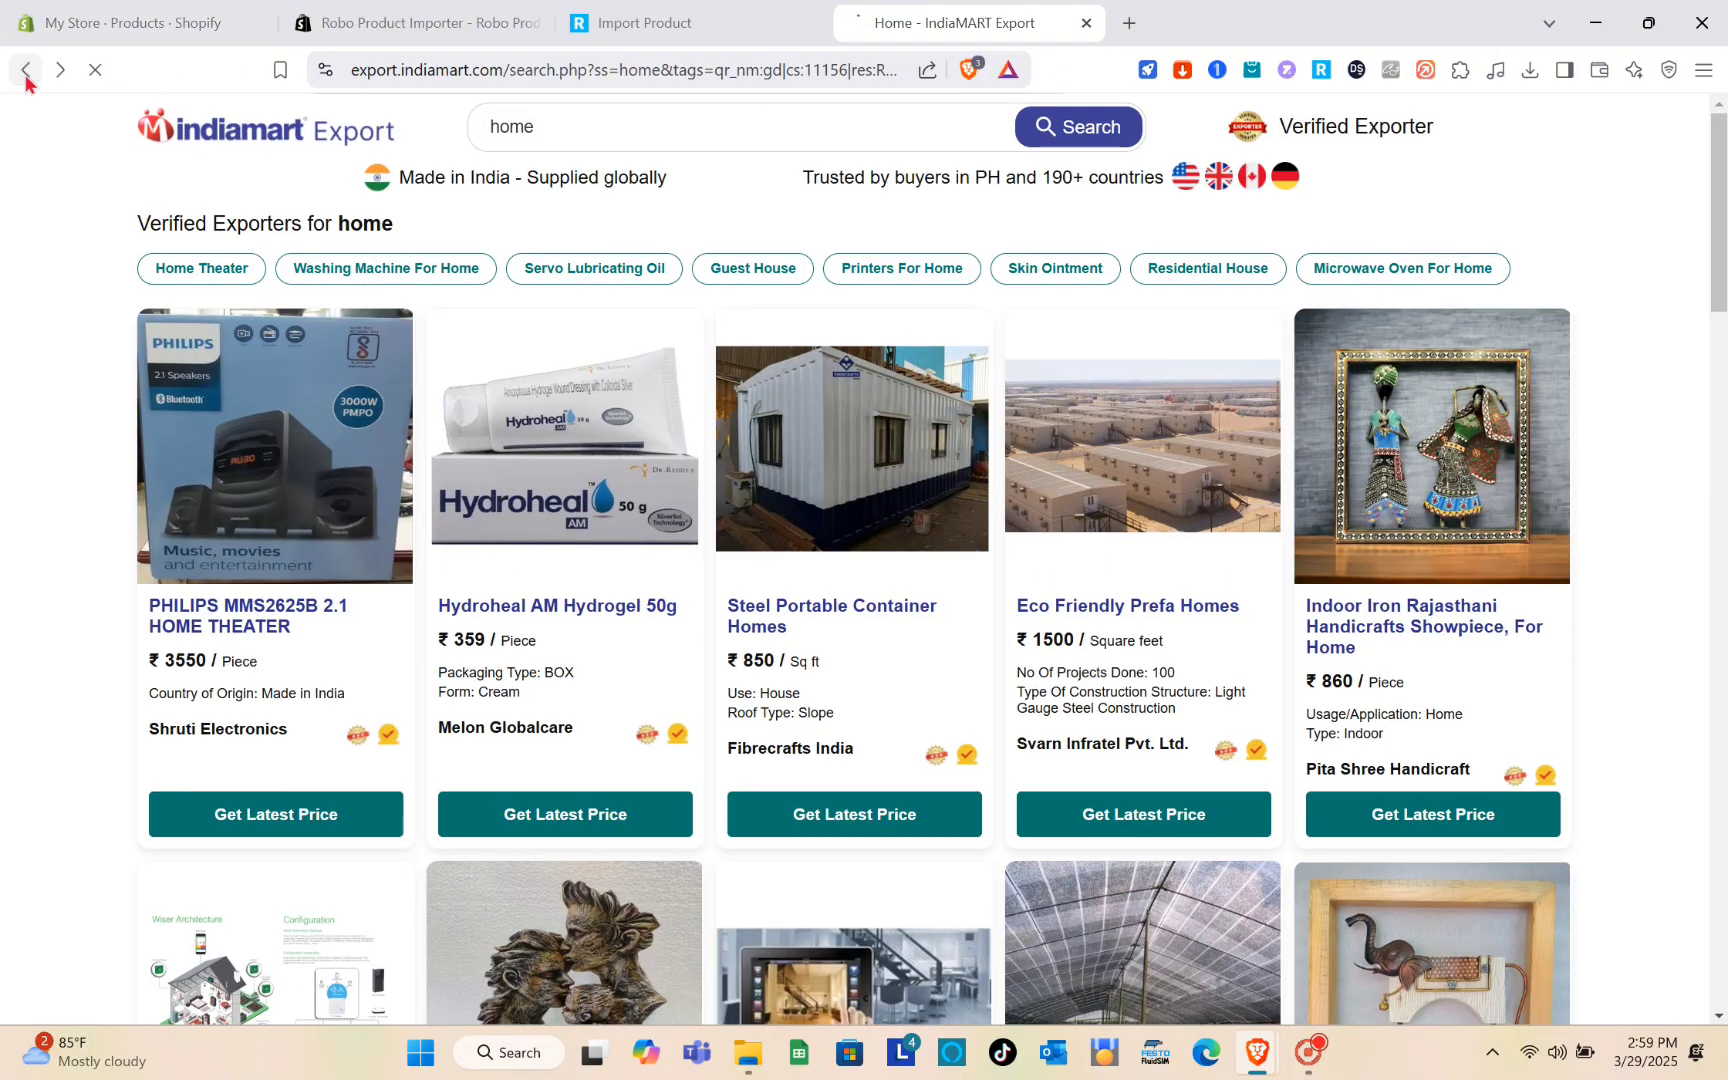
pyautogui.click(25, 70)
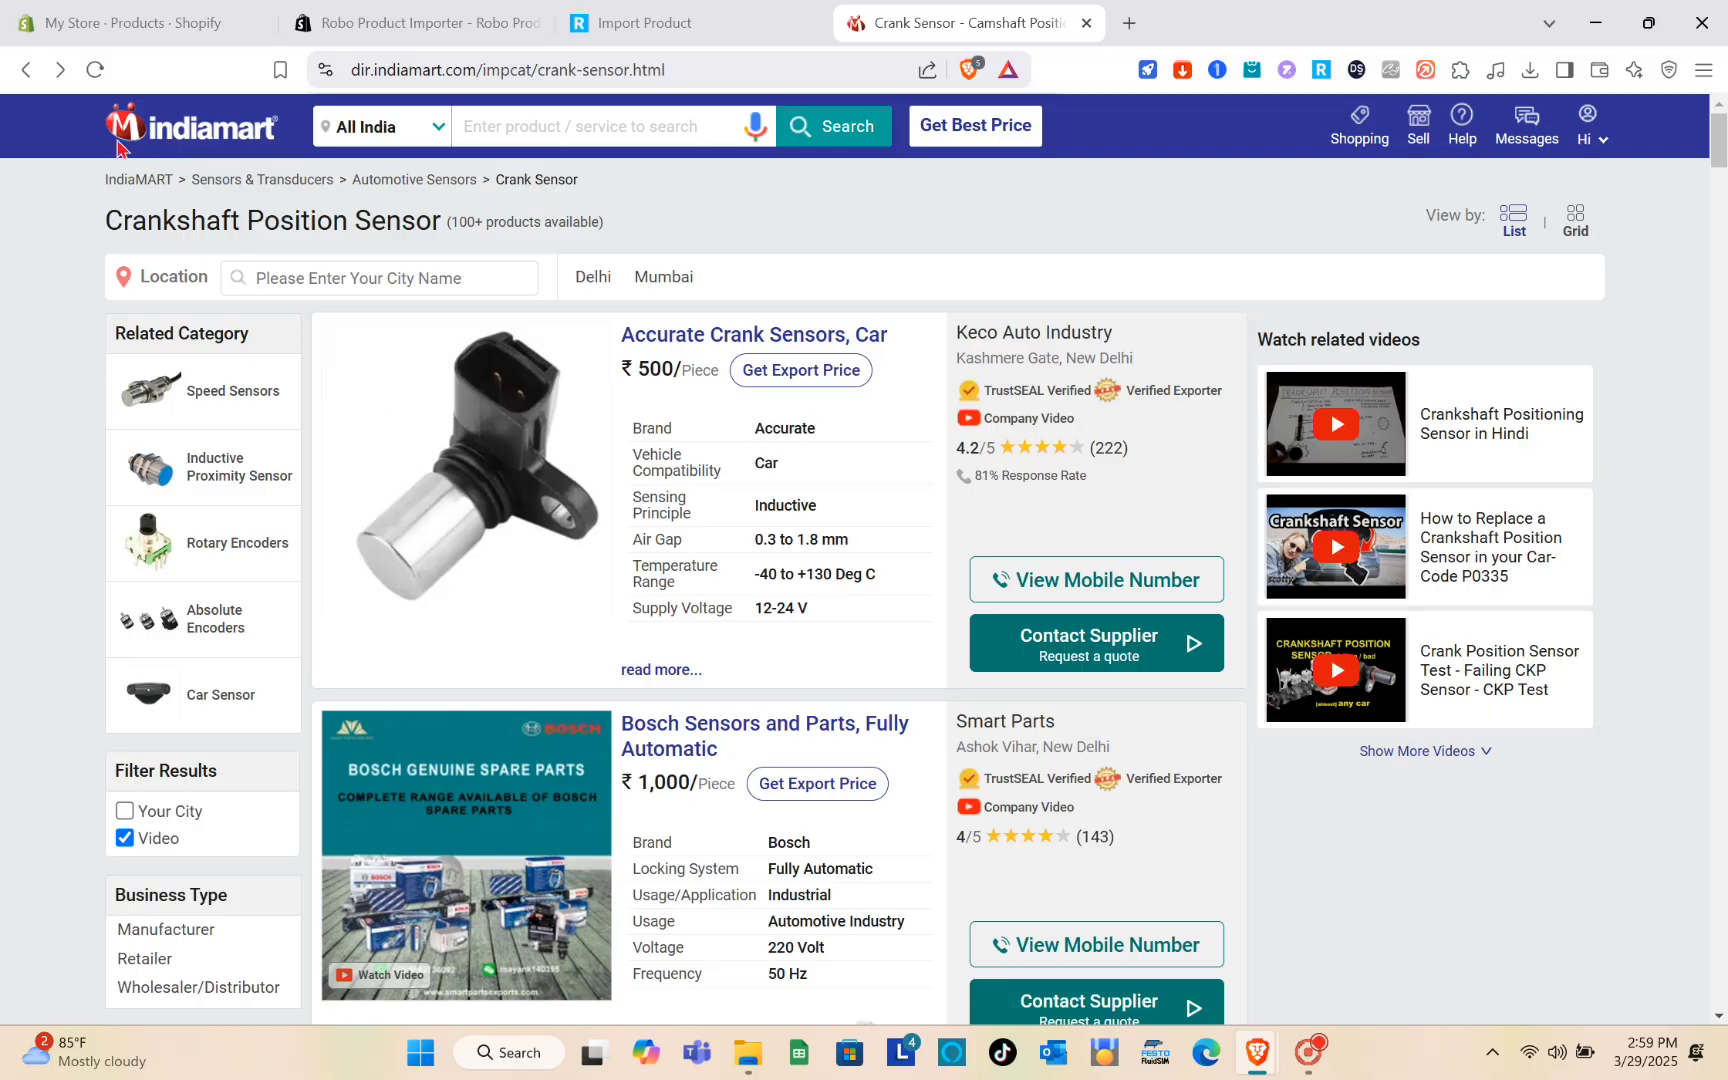
pyautogui.click(25, 70)
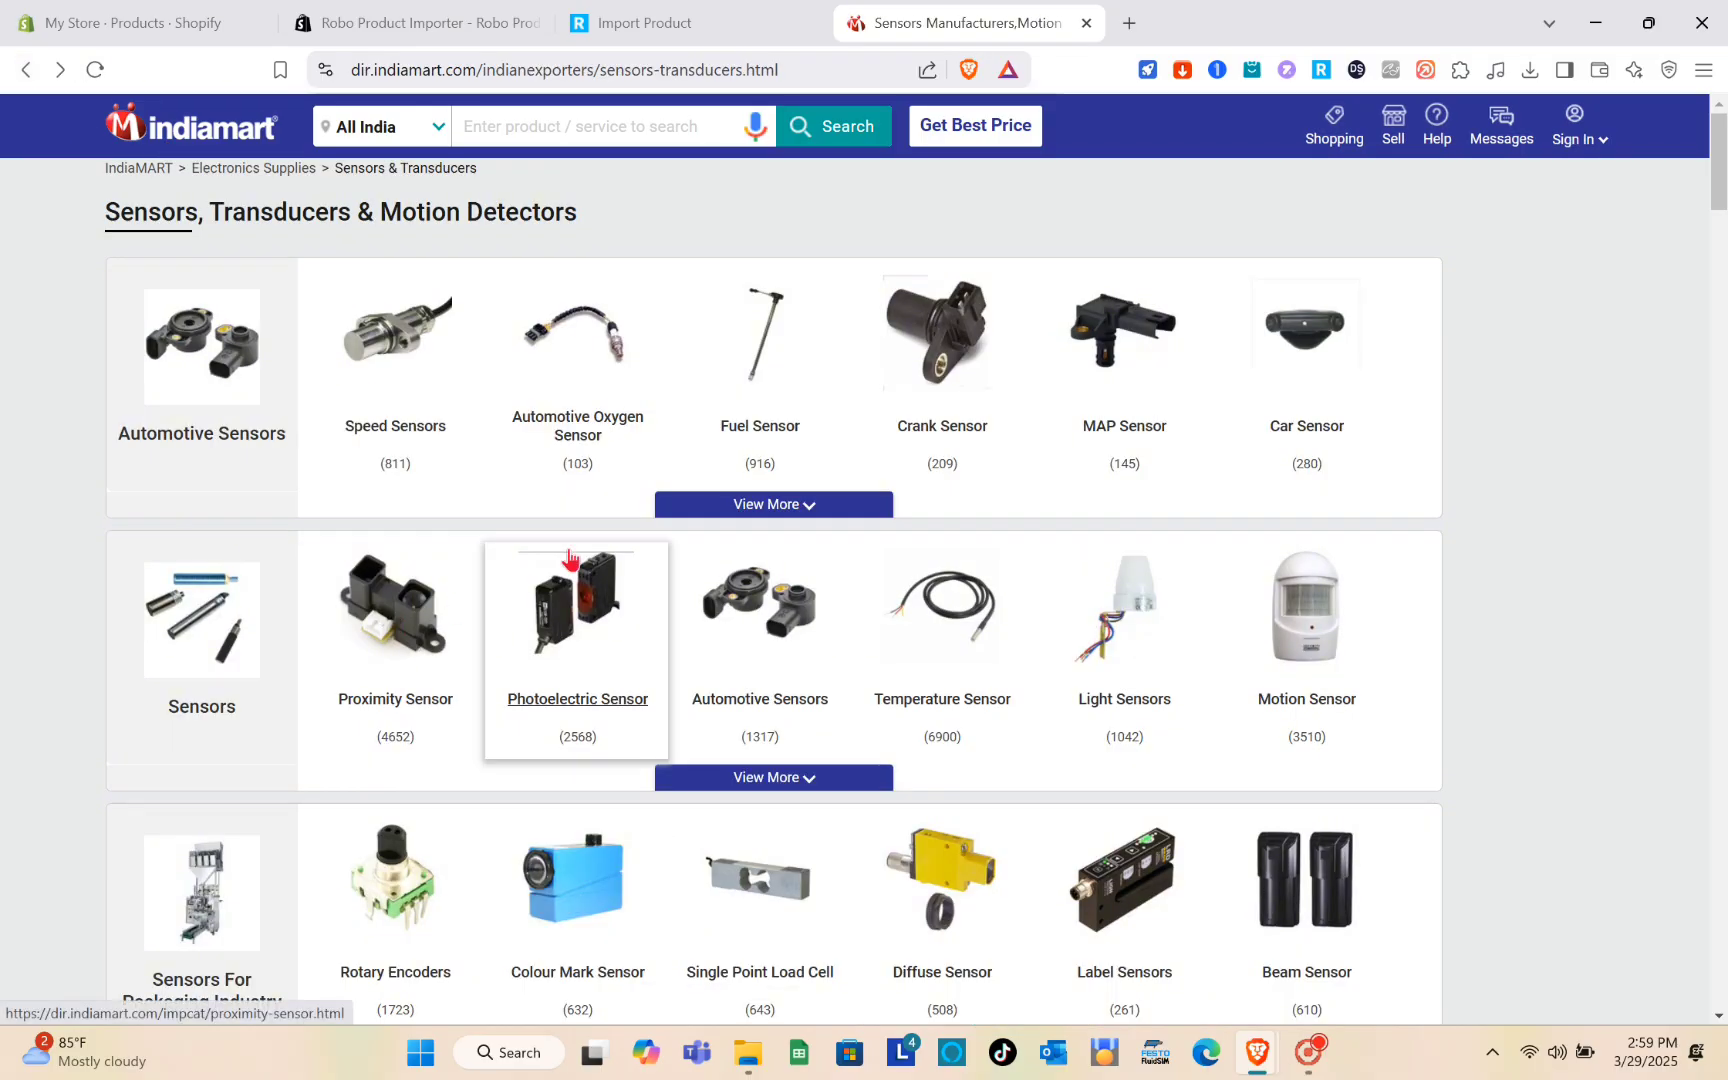
# Step: Open the MAP Sensor category under Automotive Sensors and copy its page address
pyautogui.click(1122, 346)
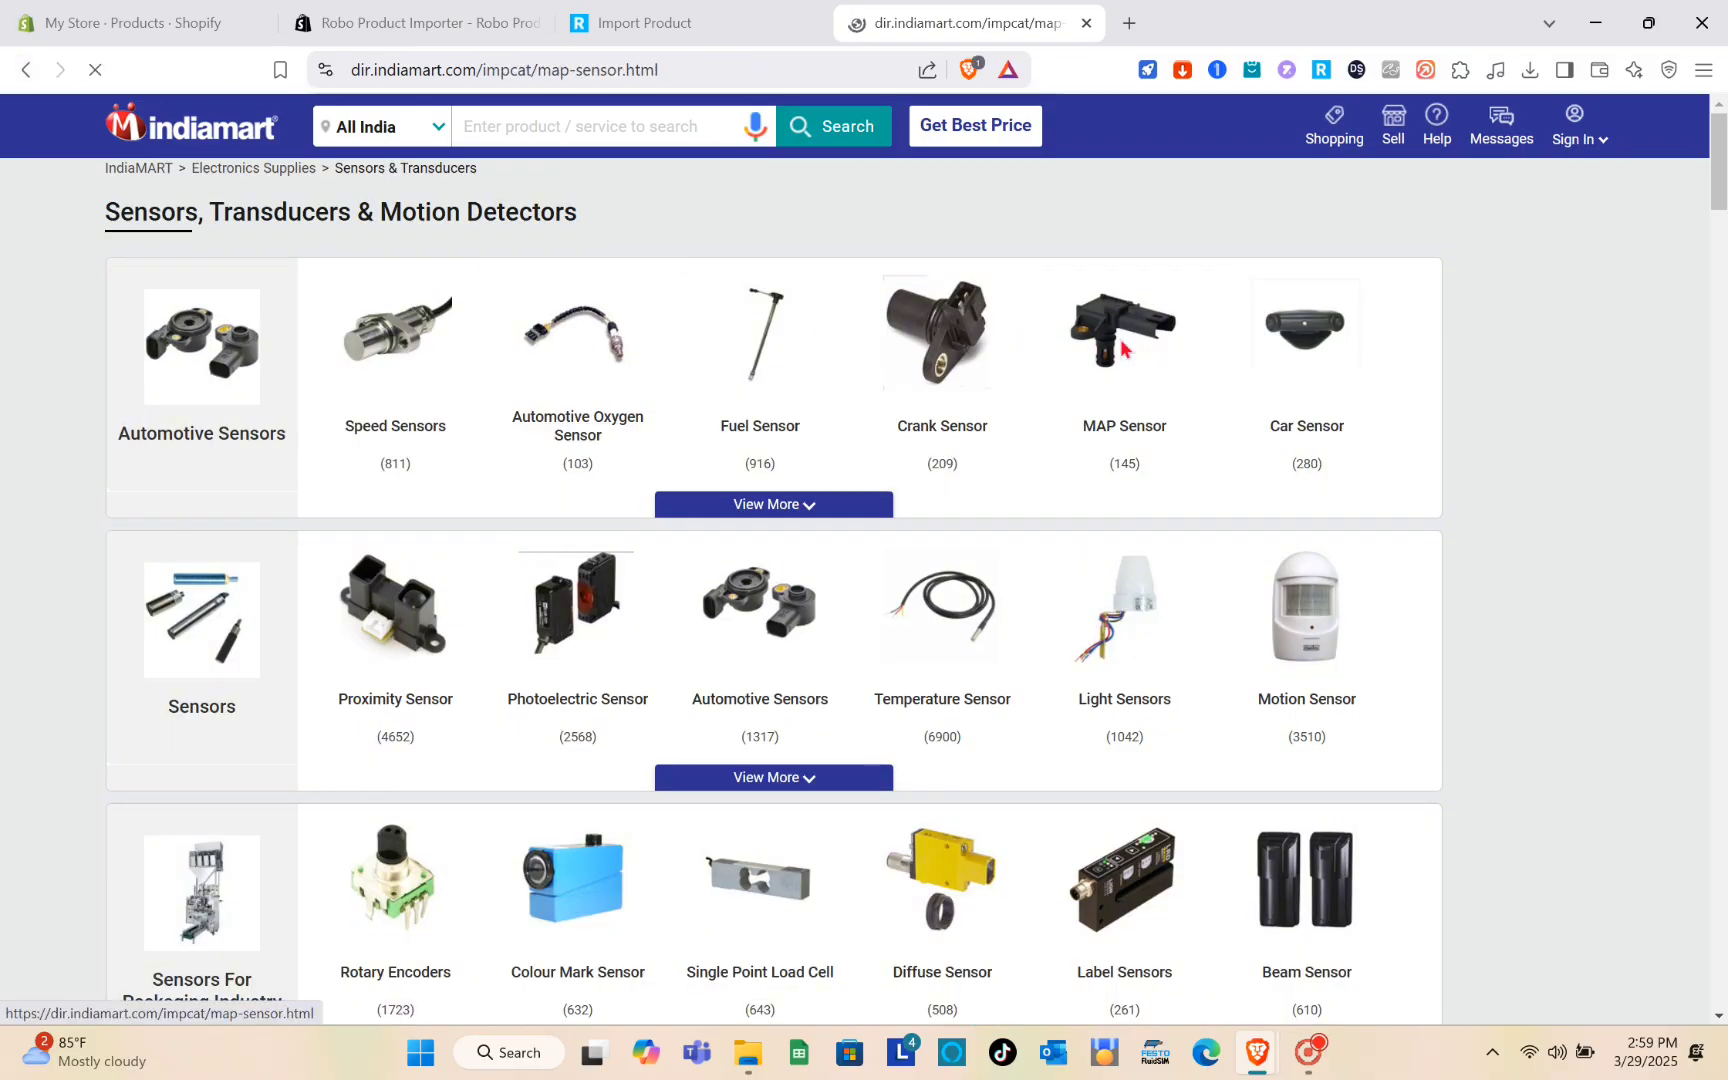
pyautogui.click(830, 62)
pyautogui.hotkey('ctrl', 'c')
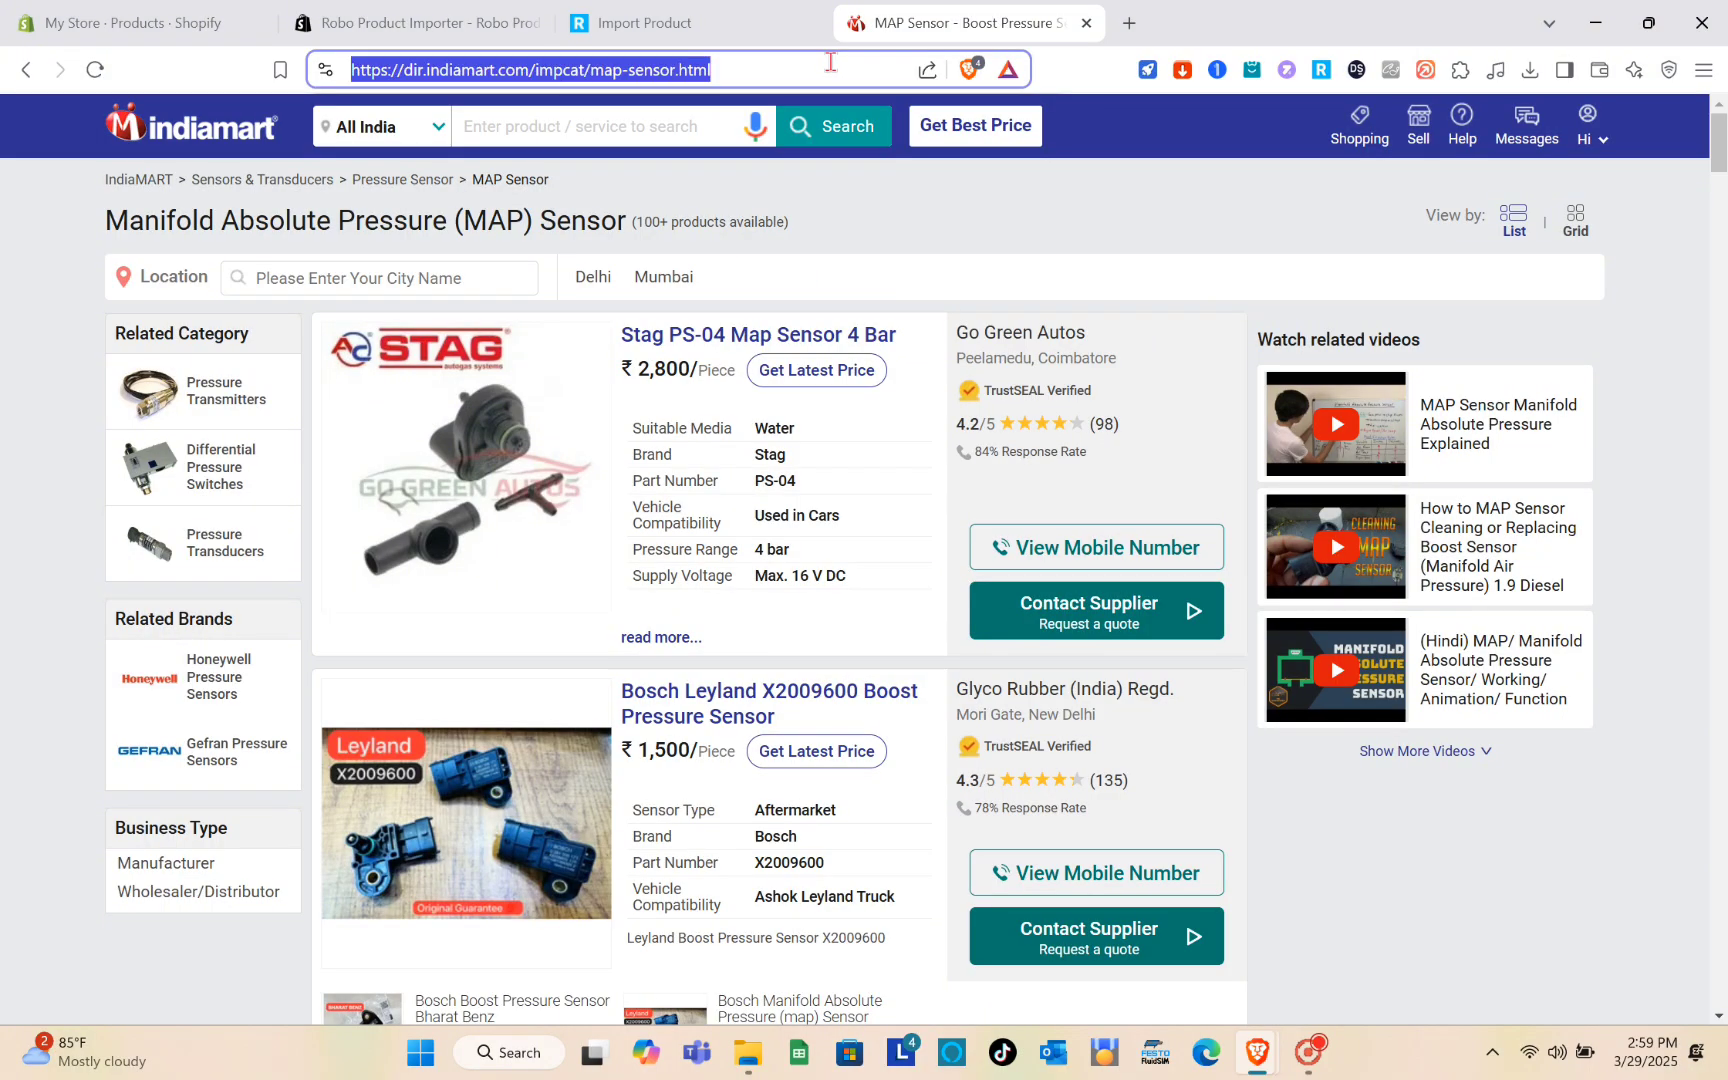
pyautogui.click(735, 12)
pyautogui.click(600, 201)
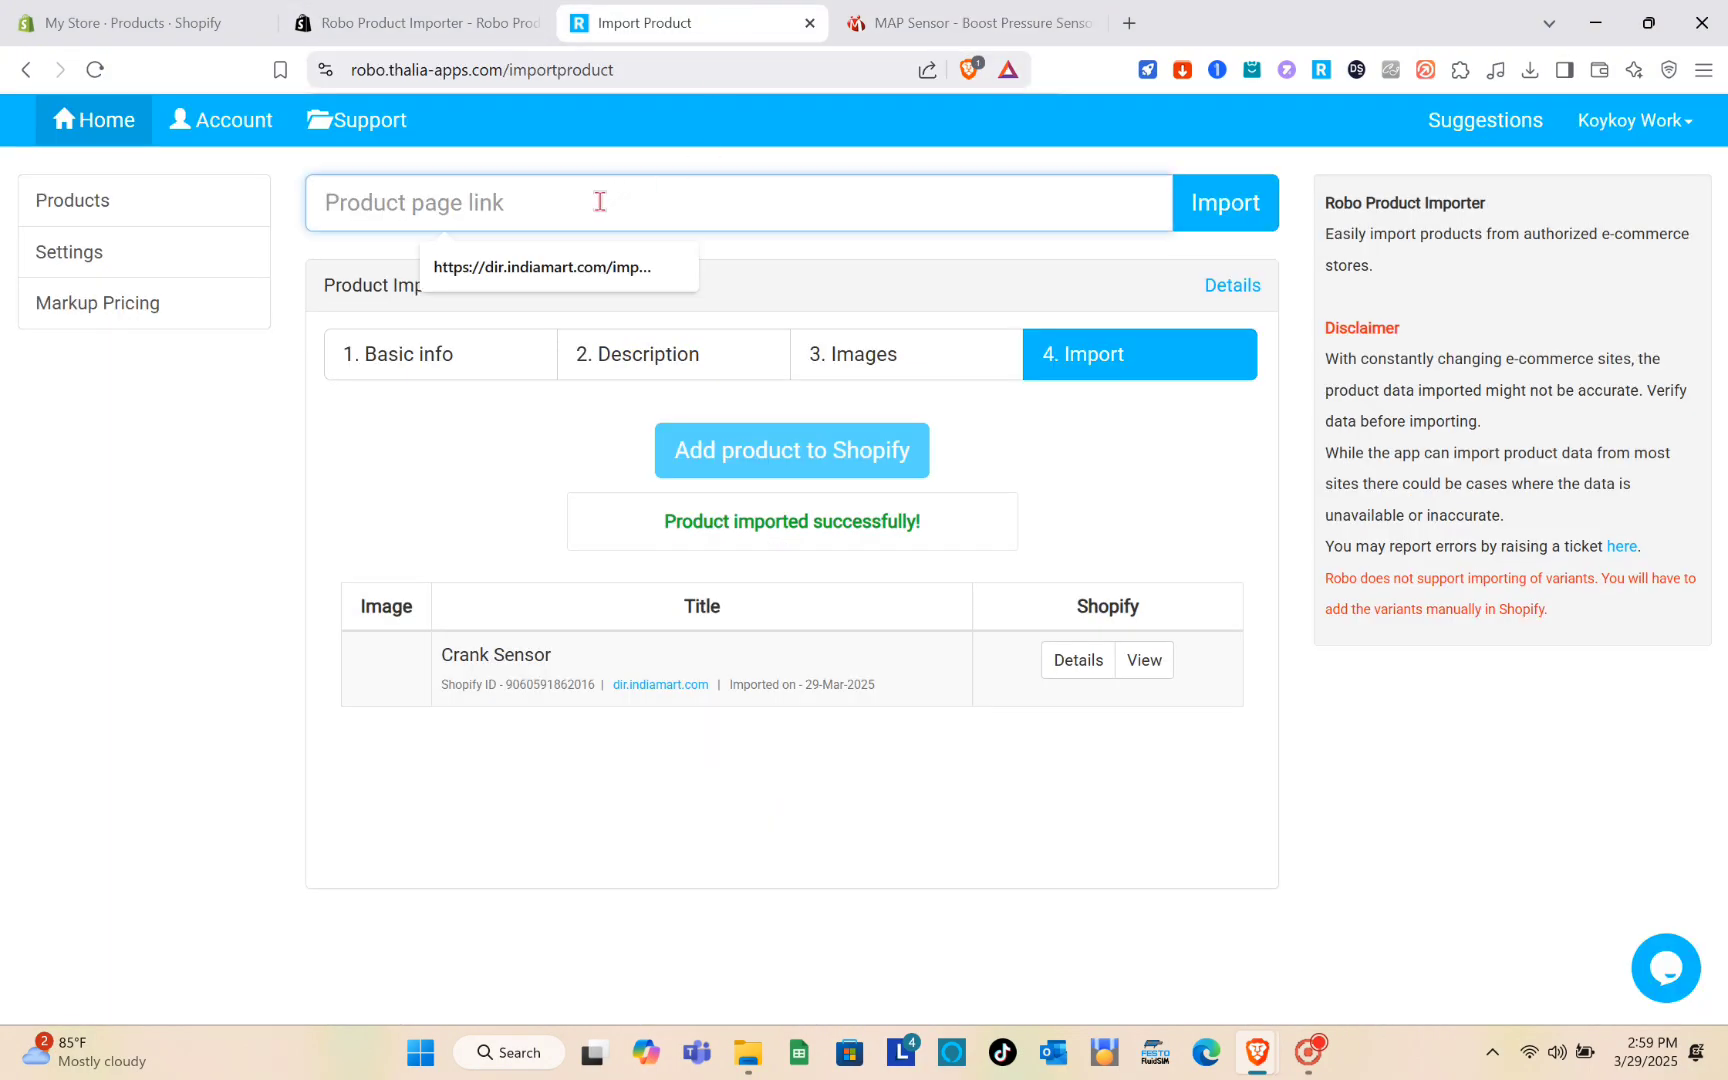
pyautogui.hotkey('ctrl', 'v')
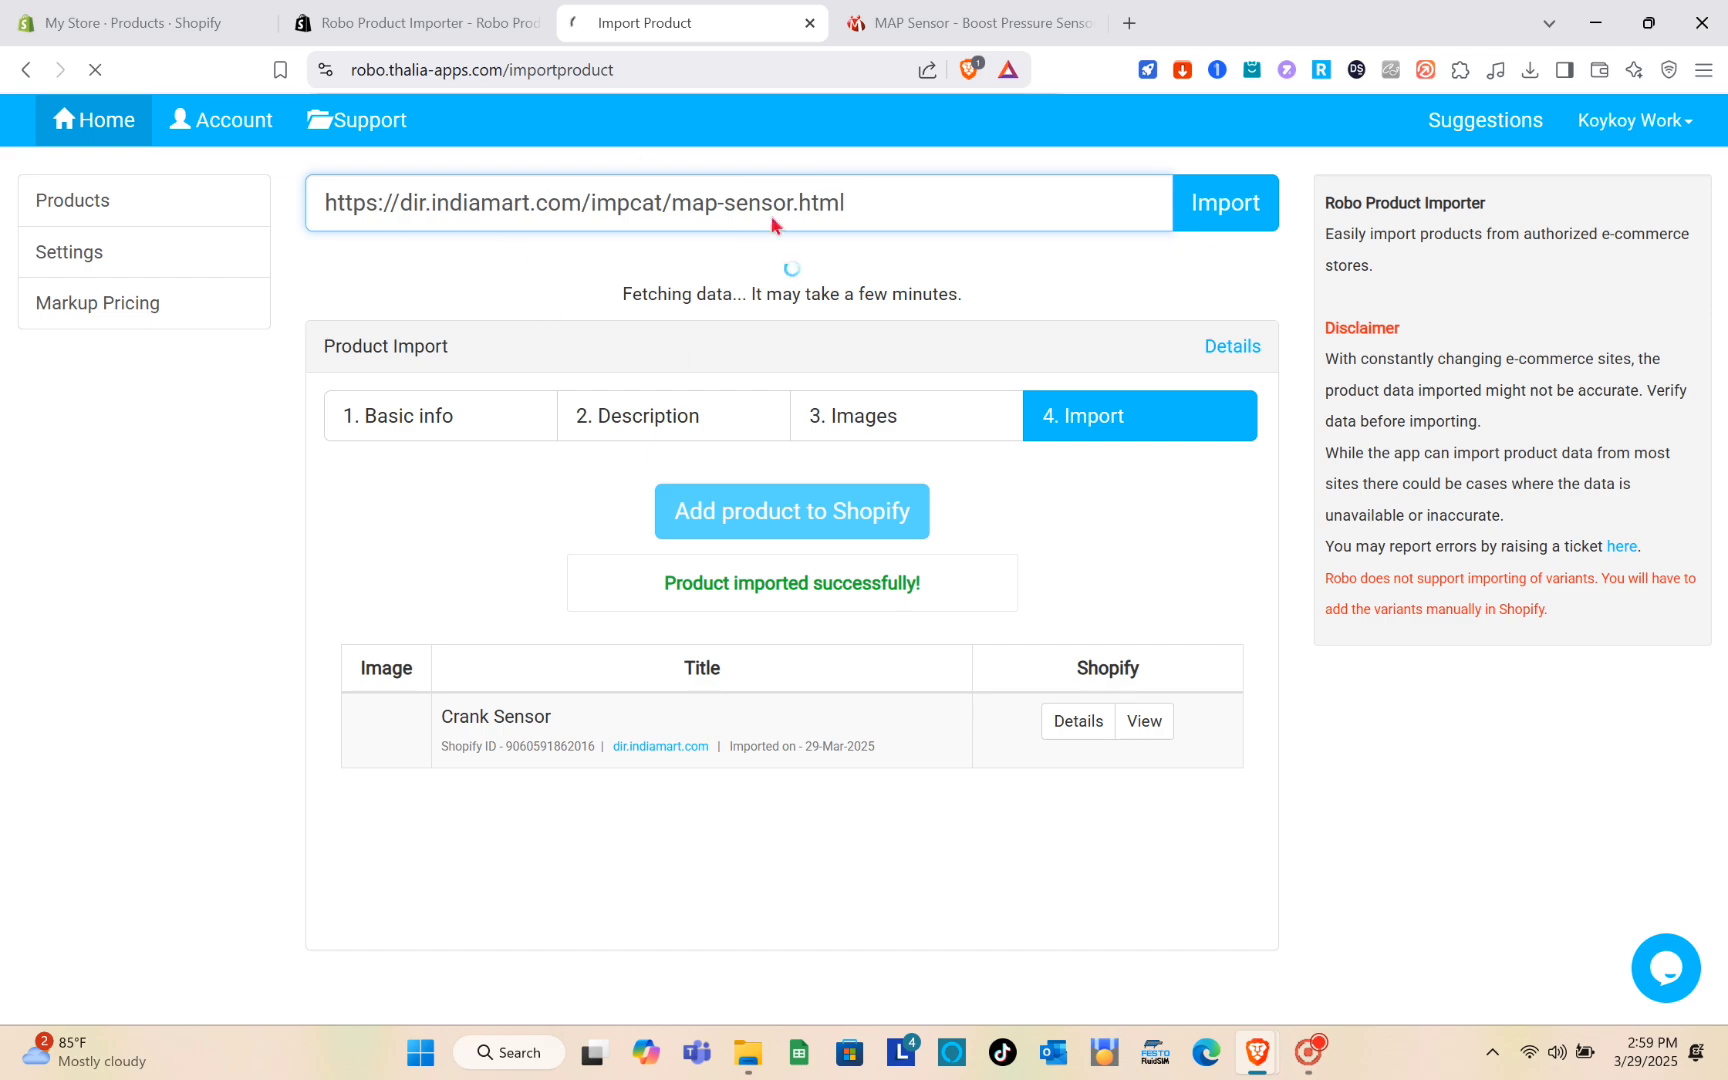